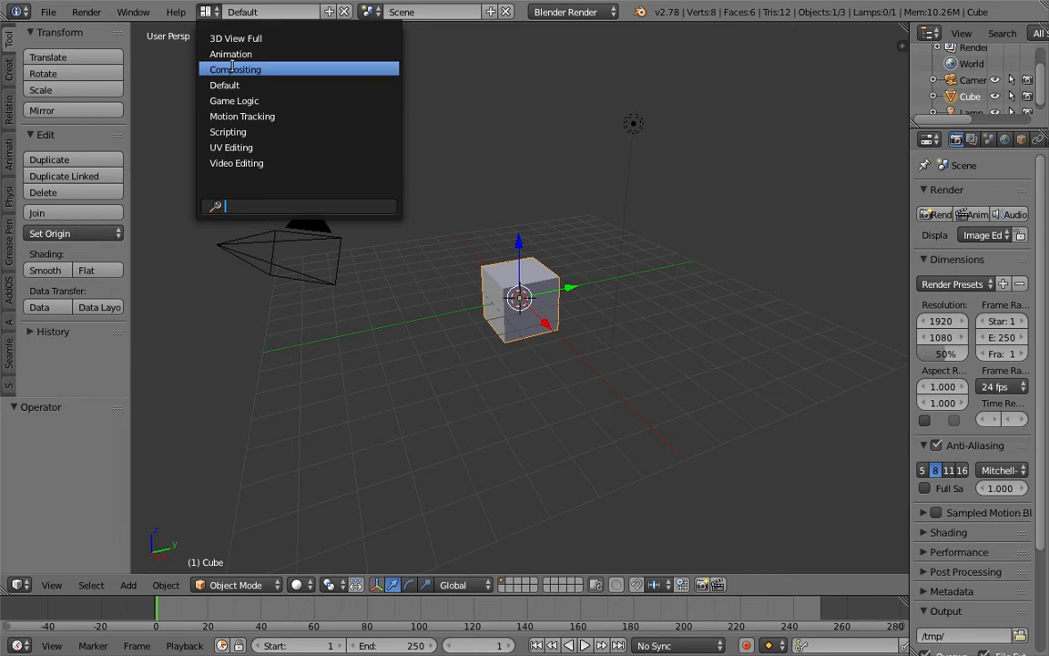
Step: Create a new Sverchok node tree in the Compositing layout and add a Grease Pencil node to it
left_click(192, 382)
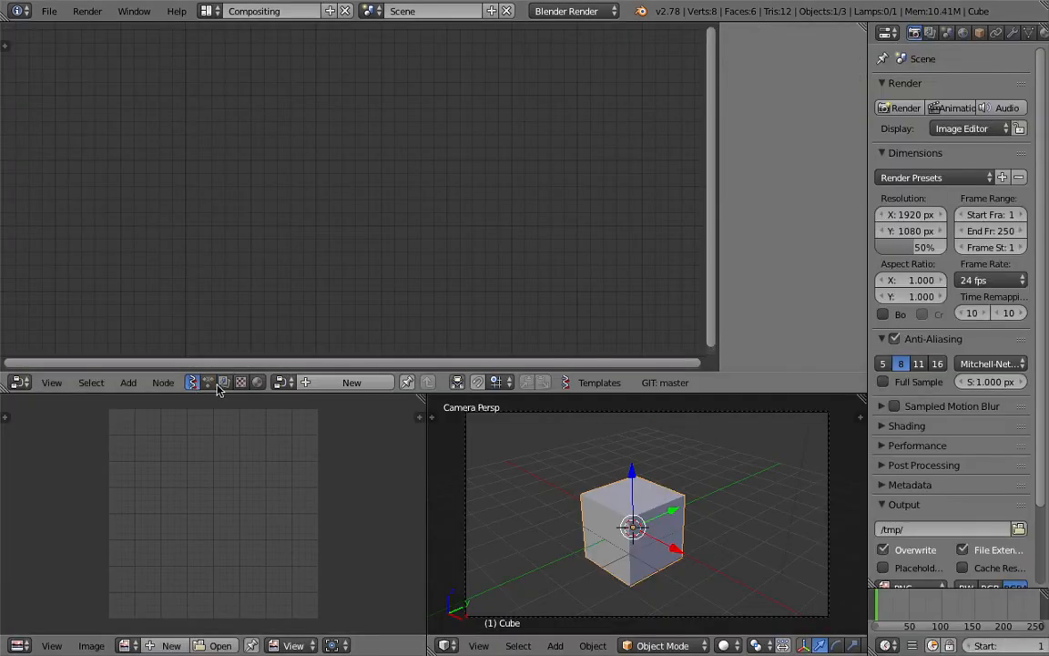
left_click(352, 382)
key("shift+a")
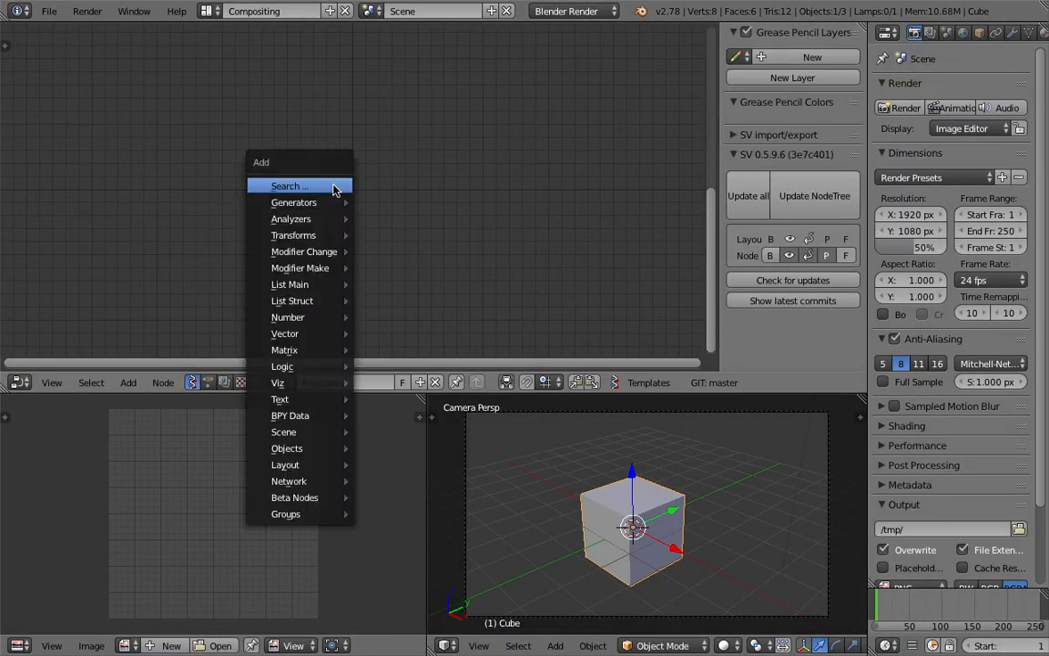
left_click(332, 185)
type("grea")
key("Return")
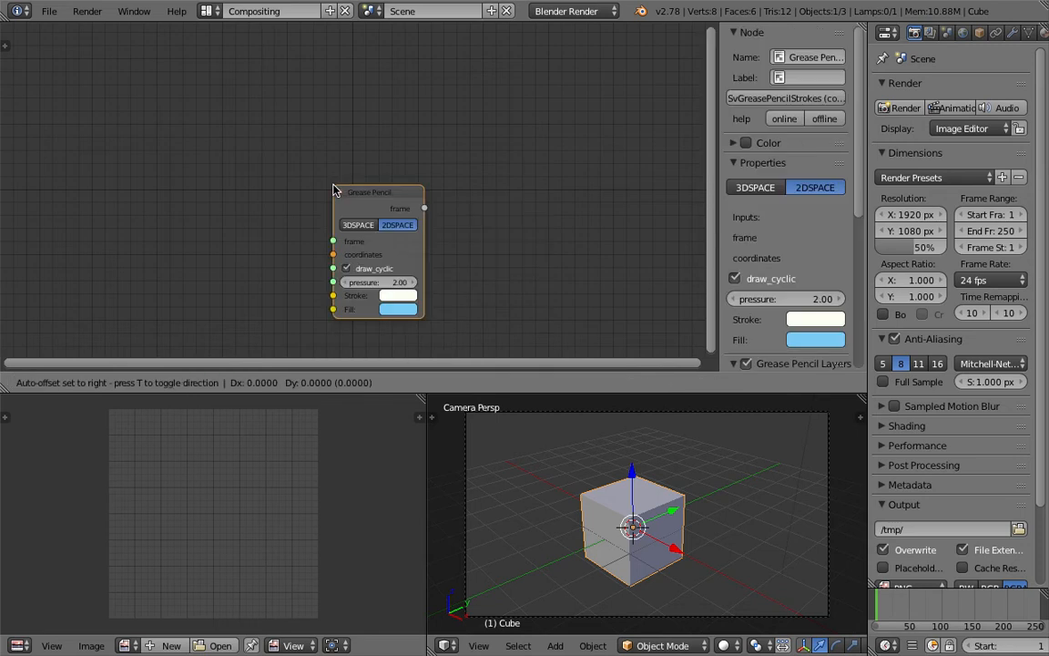
left_click(319, 171)
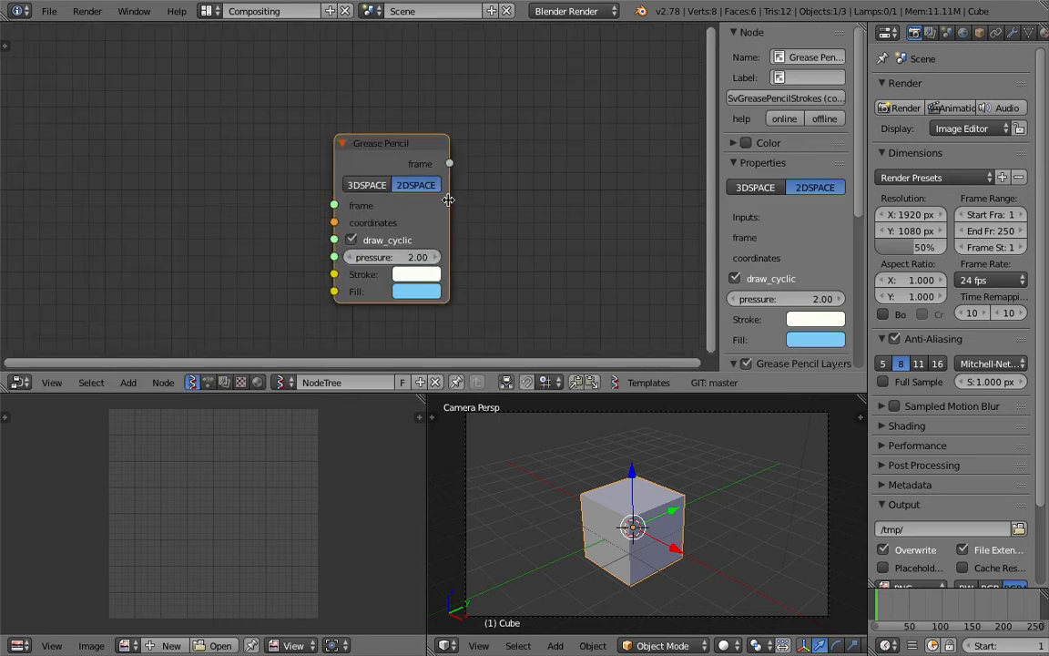
Step: Widen the Grease Pencil node slightly and hide the node editor's sidebar
left_click_drag(448, 199, 478, 196)
left_click_drag(437, 155, 444, 143)
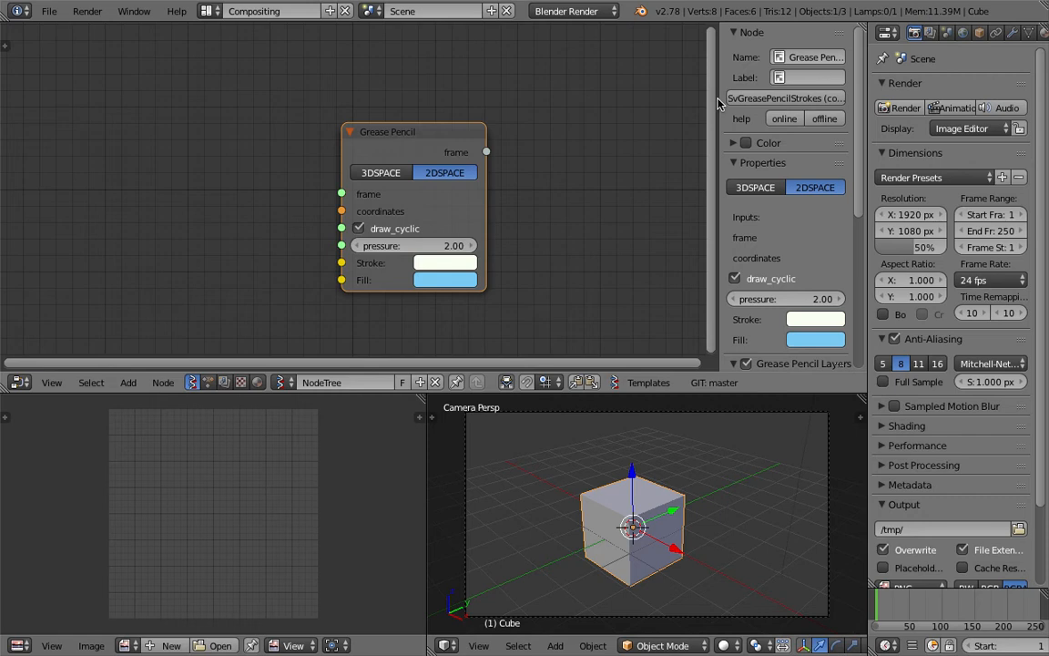
key("n")
middle_click_drag(561, 137, 536, 129)
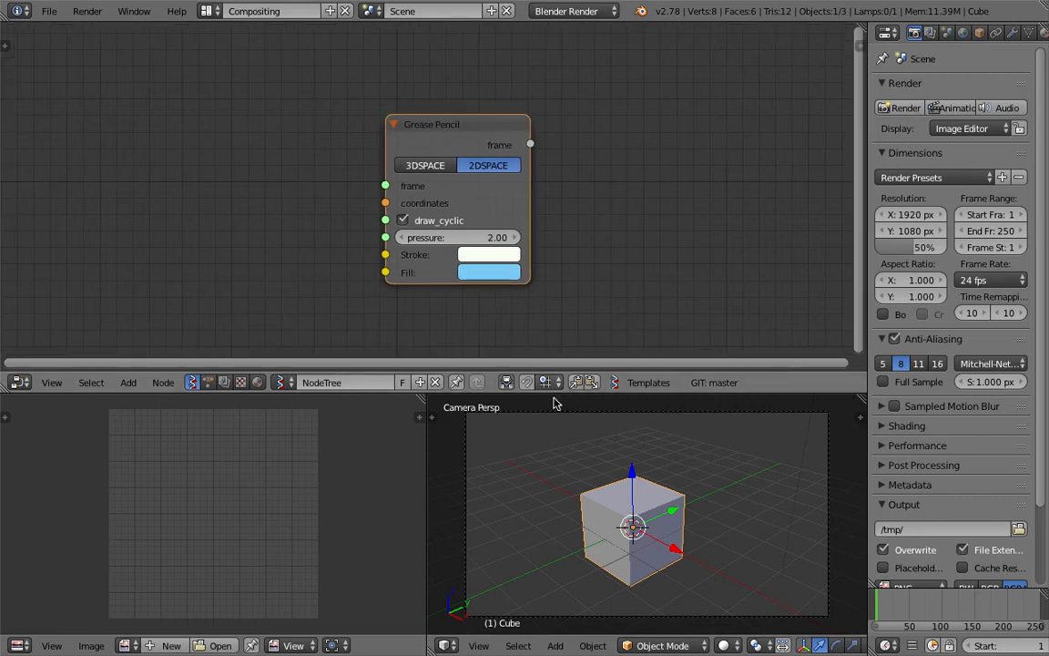
Step: Delete all objects from the scene
left_click_drag(572, 393, 569, 381)
middle_click_drag(674, 510, 728, 521)
scroll(729, 520, "down", 3)
middle_click_drag(612, 476, 684, 476)
key("a")
key("a")
key("x")
left_click(683, 476)
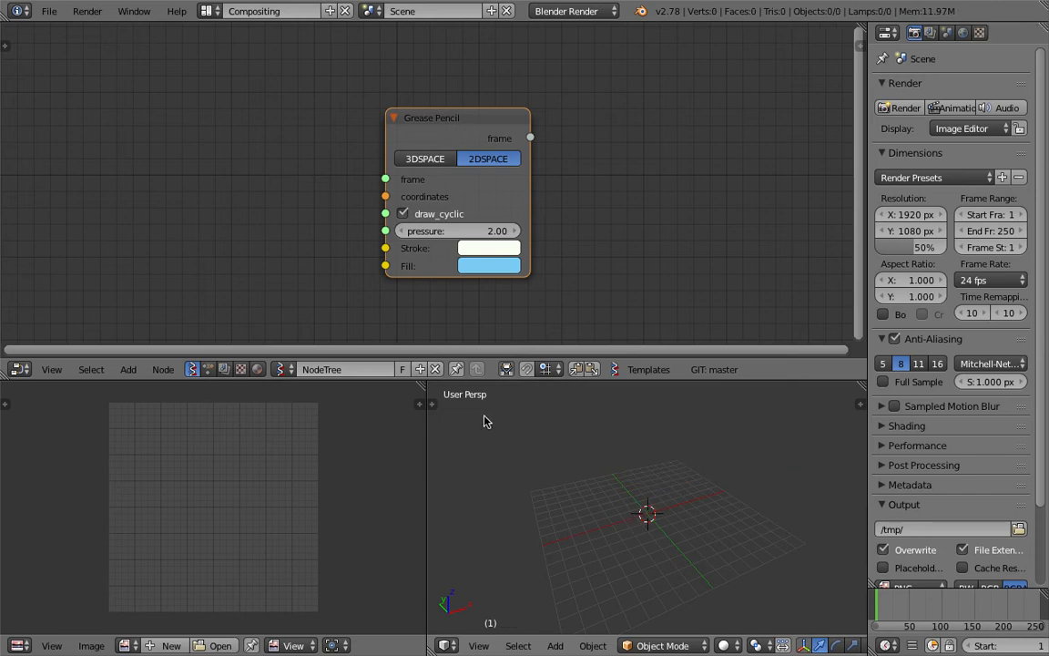
Step: Merge the image editor area into the 3D view, enlarge the 3D view and nudge the Grease Pencil node up
left_click_drag(428, 381, 307, 408)
left_click_drag(448, 406, 487, 381)
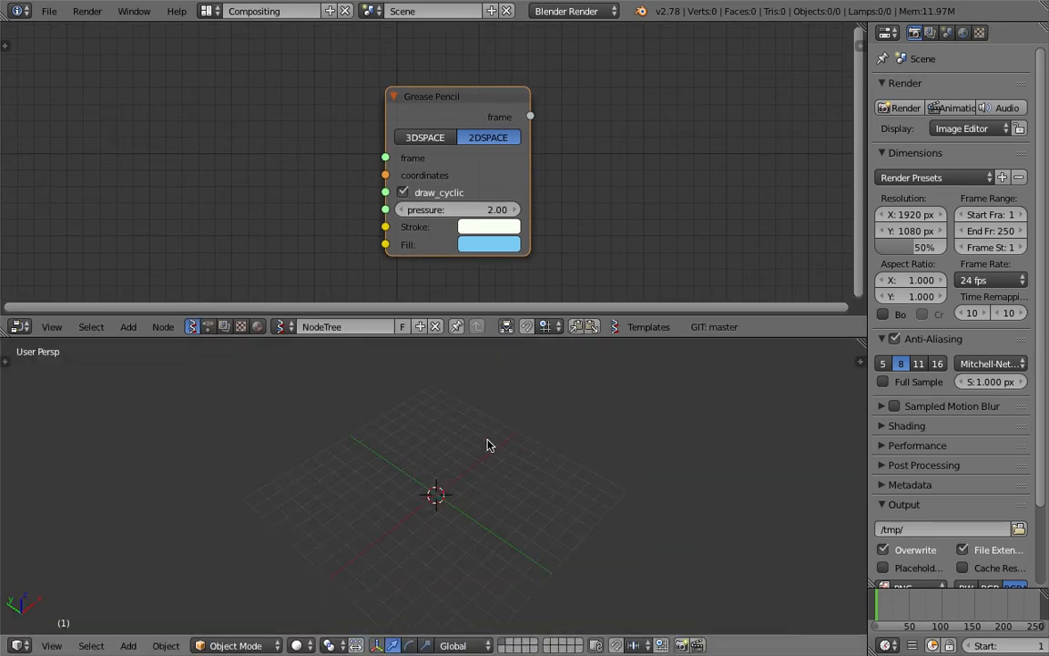
mouse_move(442, 96)
left_mouse_down()
mouse_move(468, 93)
mouse_move(445, 88)
left_mouse_up()
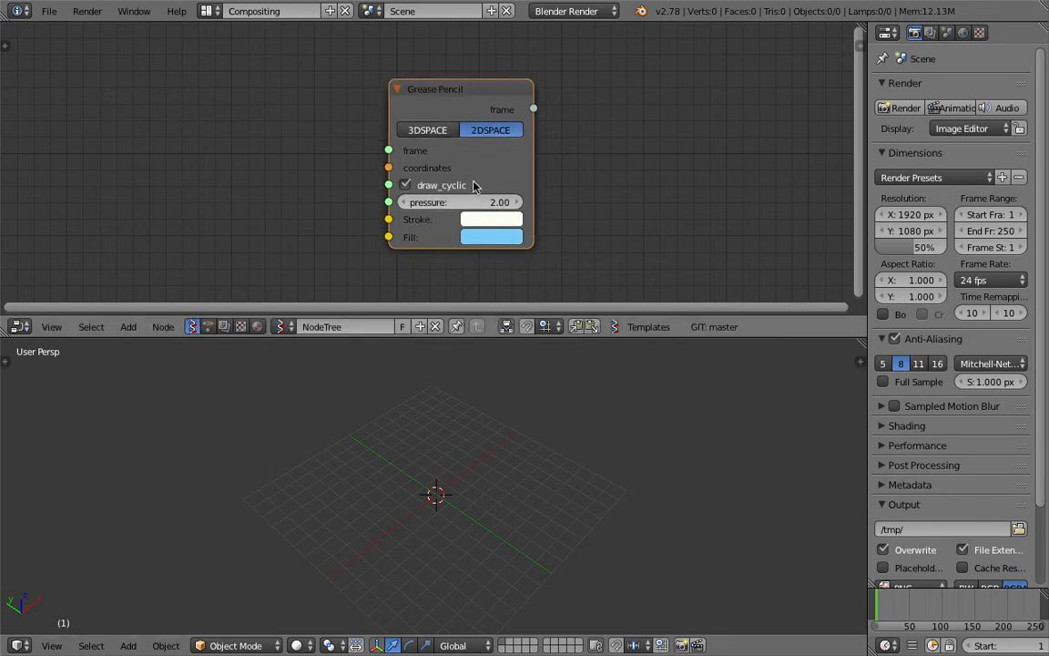
Step: Draw two freehand grease pencil strokes with loops beside the grid in the 3D view
middle_click_drag(478, 445, 512, 478)
mouse_move(519, 507)
left_mouse_down()
mouse_move(559, 401)
mouse_move(674, 453)
left_mouse_up()
mouse_move(644, 521)
left_mouse_down()
mouse_move(684, 504)
mouse_move(616, 549)
left_mouse_up()
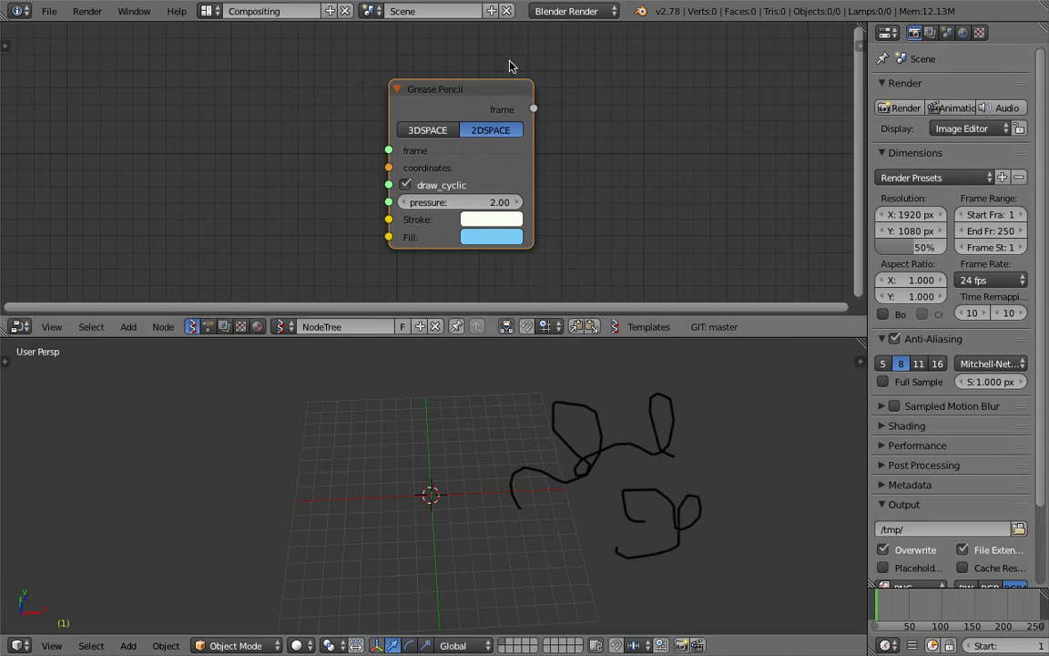
middle_click_drag(590, 423, 535, 437)
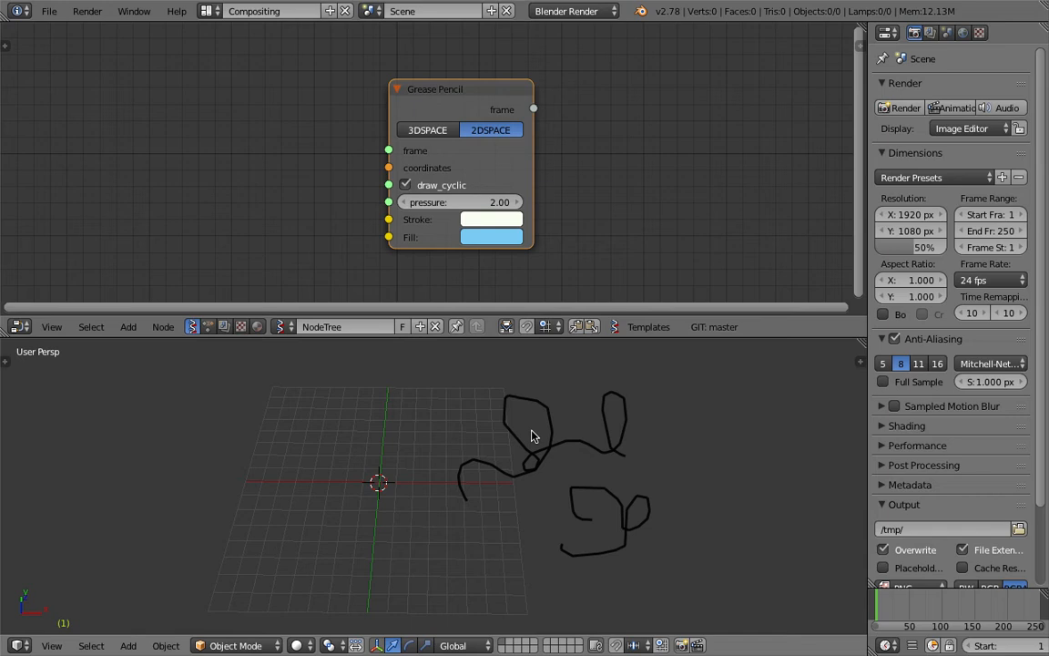
Step: Show the 3D view's sidebar and remove the grease pencil layer holding the looping strokes
left_click_drag(457, 102, 494, 98)
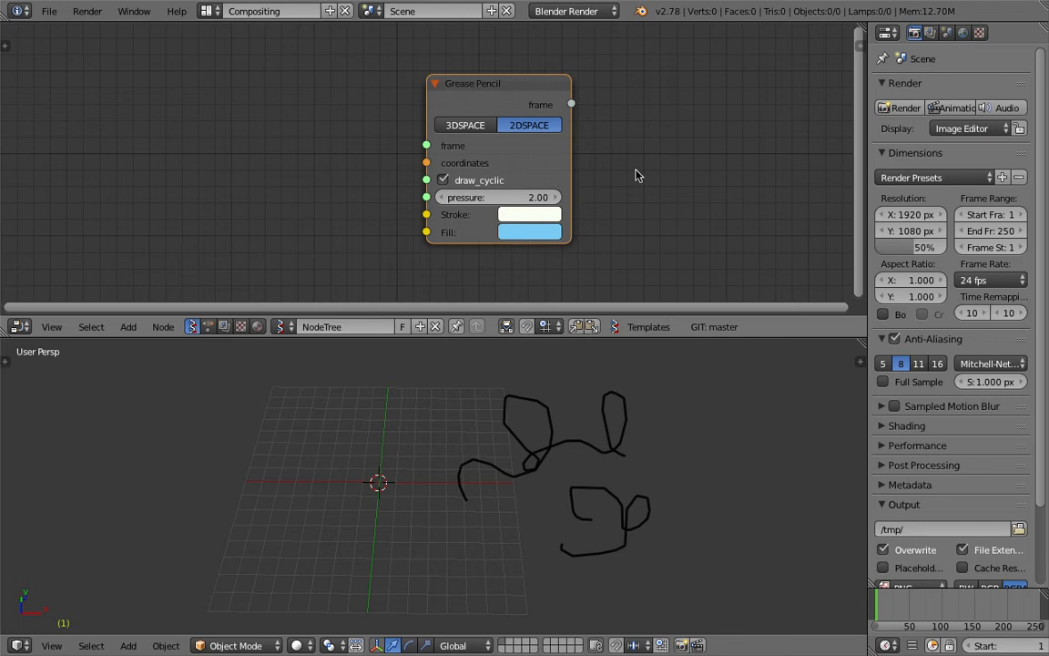
middle_click_drag(566, 527, 571, 475)
middle_click_drag(368, 243, 375, 243)
mouse_move(518, 449)
middle_mouse_down()
mouse_move(525, 499)
mouse_move(592, 487)
middle_mouse_up()
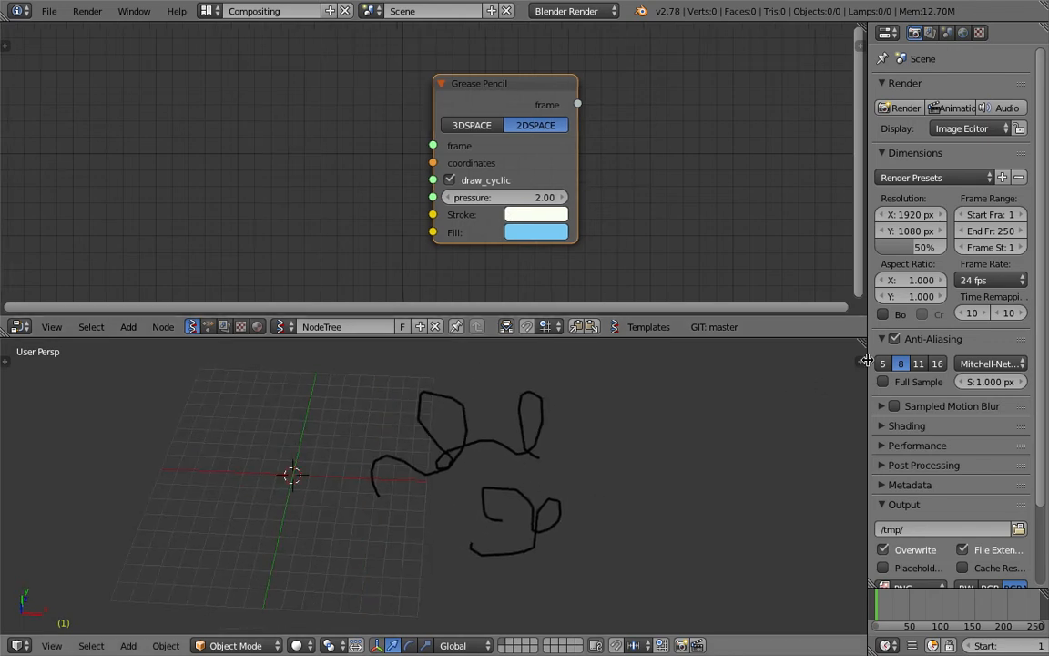
key("n")
left_click(838, 429)
Step: Draw three separate freehand grease pencil spirals over the grid in the 3D view
middle_click_drag(410, 430, 470, 439)
mouse_move(481, 433)
left_mouse_down()
mouse_move(459, 450)
mouse_move(499, 444)
left_mouse_up()
mouse_move(340, 421)
left_mouse_down()
mouse_move(362, 410)
mouse_move(382, 424)
mouse_move(294, 417)
left_mouse_up()
mouse_move(386, 490)
left_mouse_down()
mouse_move(368, 497)
mouse_move(367, 465)
left_mouse_up()
left_click(575, 504)
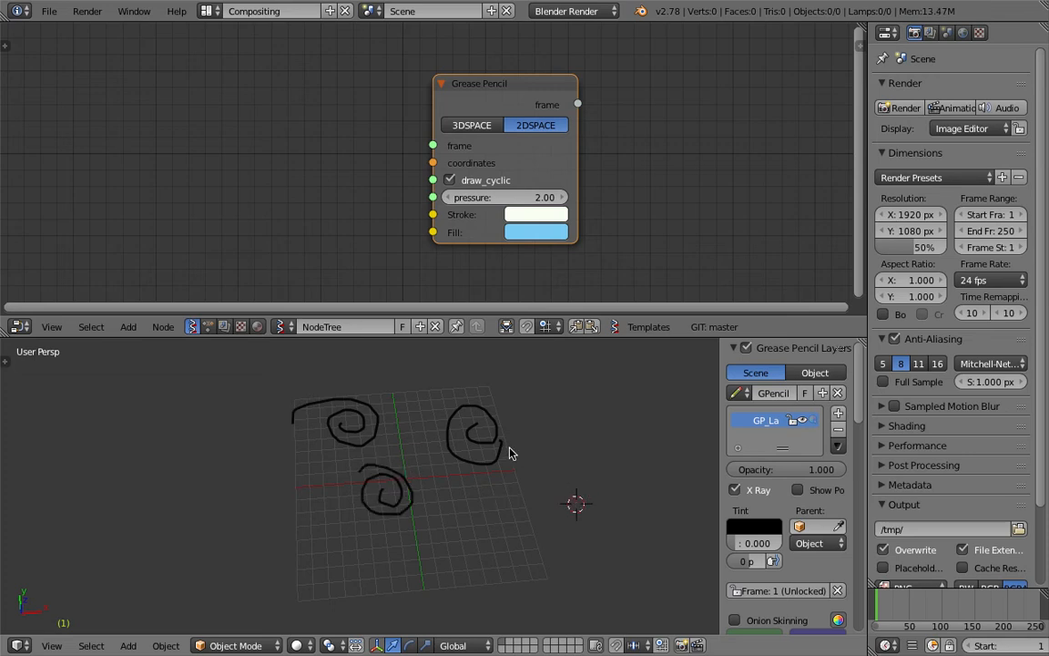
mouse_move(474, 432)
middle_mouse_down()
mouse_move(446, 464)
mouse_move(508, 388)
mouse_move(468, 510)
middle_mouse_up()
Step: Add an Object ID Selector node ahead of the Grease Pencil node in the node tree
middle_click_drag(178, 135, 198, 131)
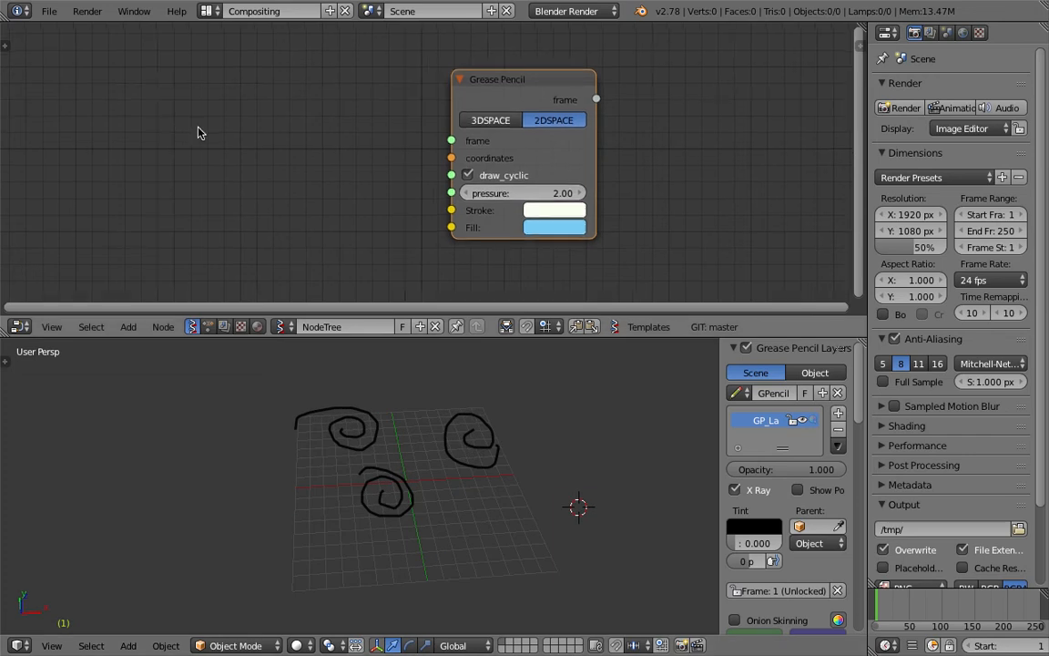
key("shift+a")
left_click(192, 130)
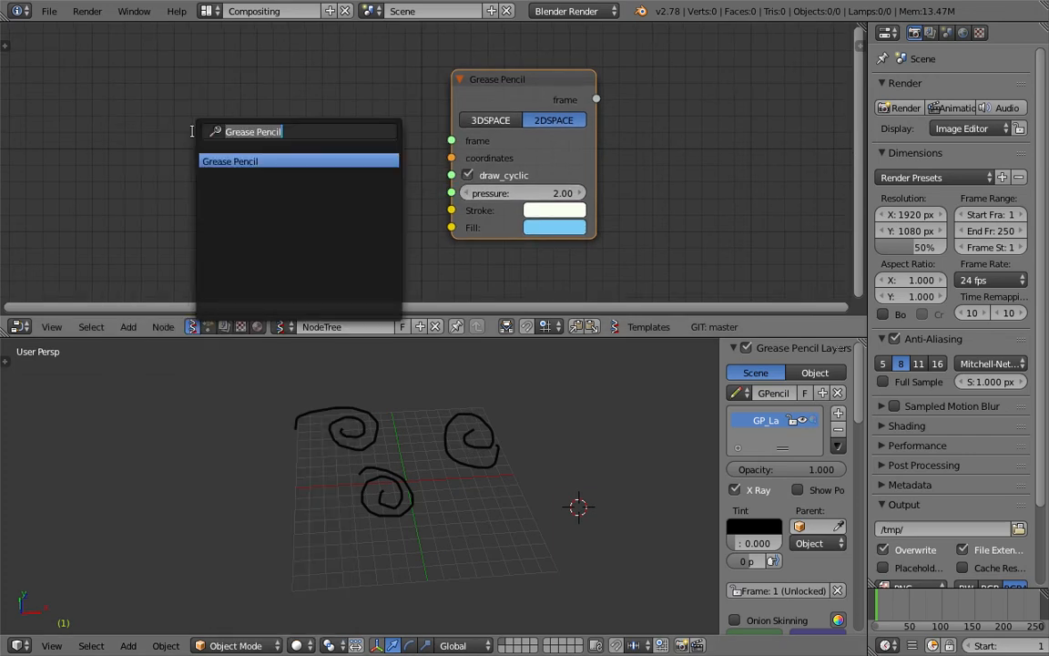
type("object se")
key("BackSpace")
key("BackSpace")
key("BackSpace")
key("BackSpace")
key("BackSpace")
key("BackSpace")
key("BackSpace")
key("BackSpace")
key("BackSpace")
type("selec")
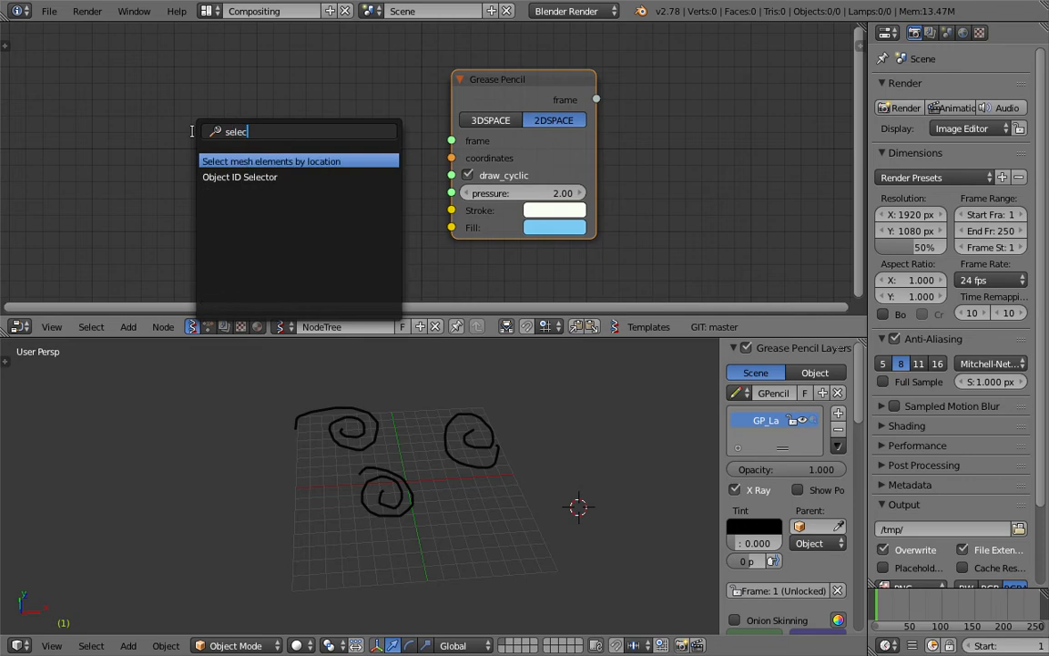
key("Down")
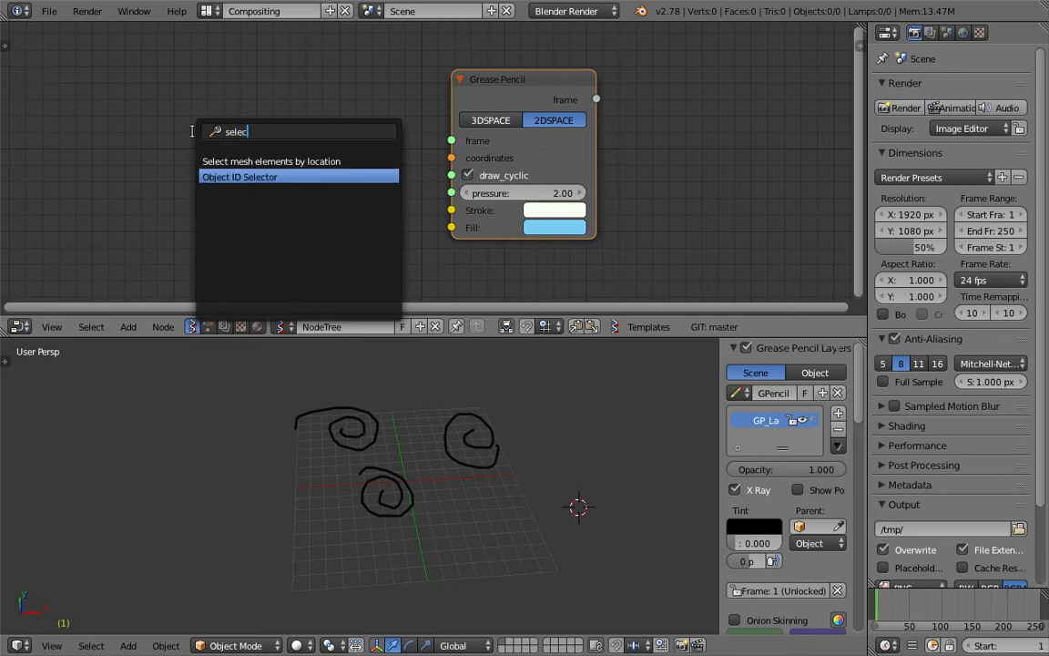
key("Return")
left_click(134, 111)
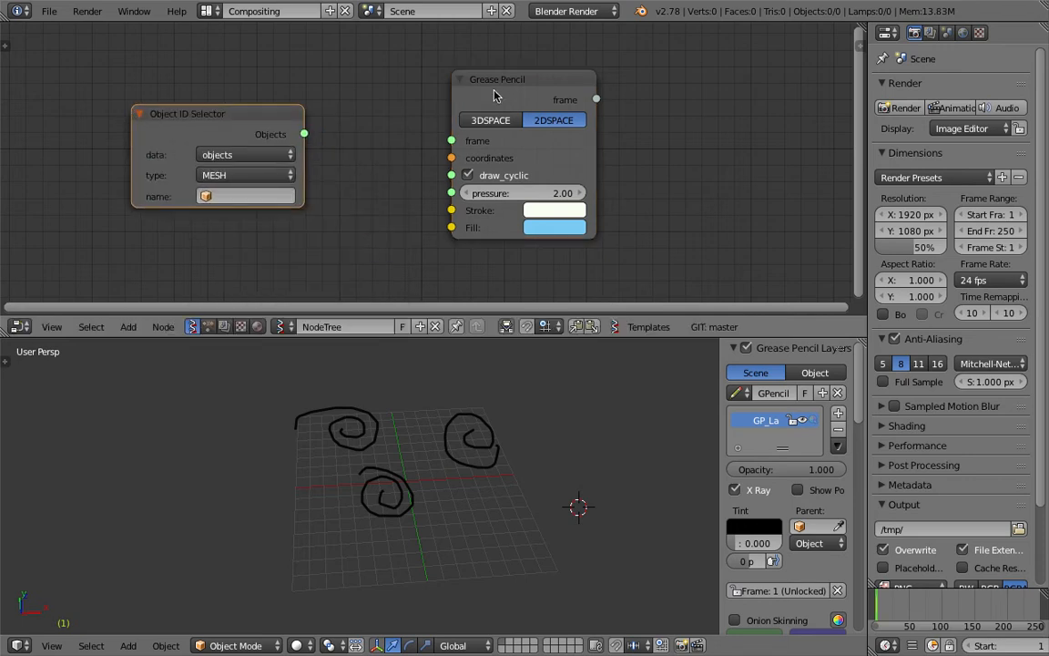
Step: Set the Object ID Selector's data to grease_pencil, name to GPencil and layer to GP_Layer, and enlarge the node editor area
left_click(254, 156)
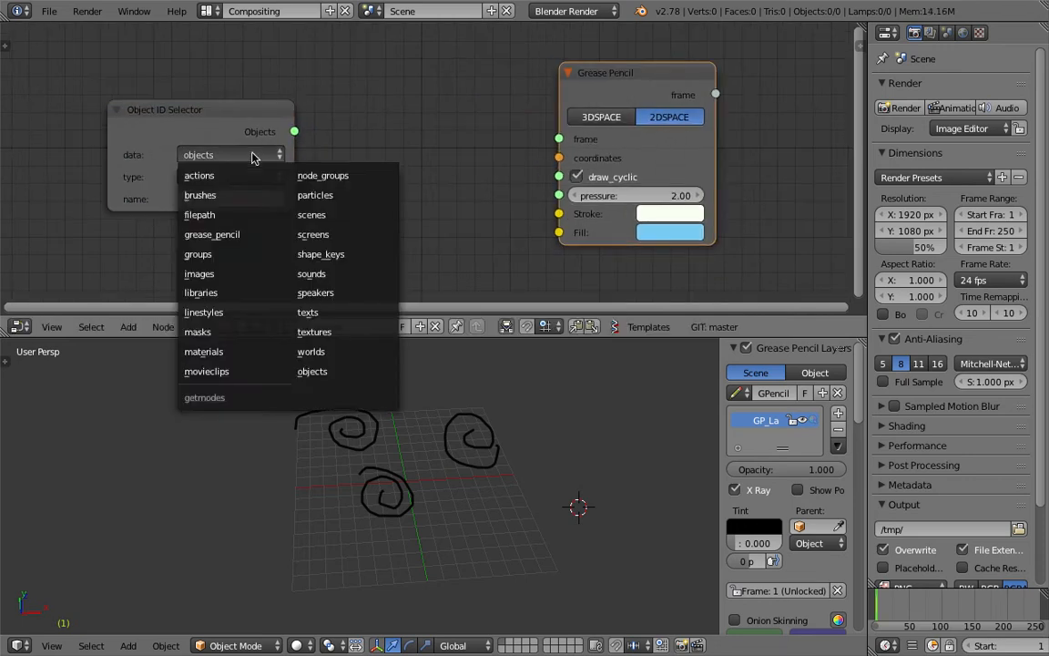
left_click(244, 235)
left_click(206, 176)
left_click(209, 197)
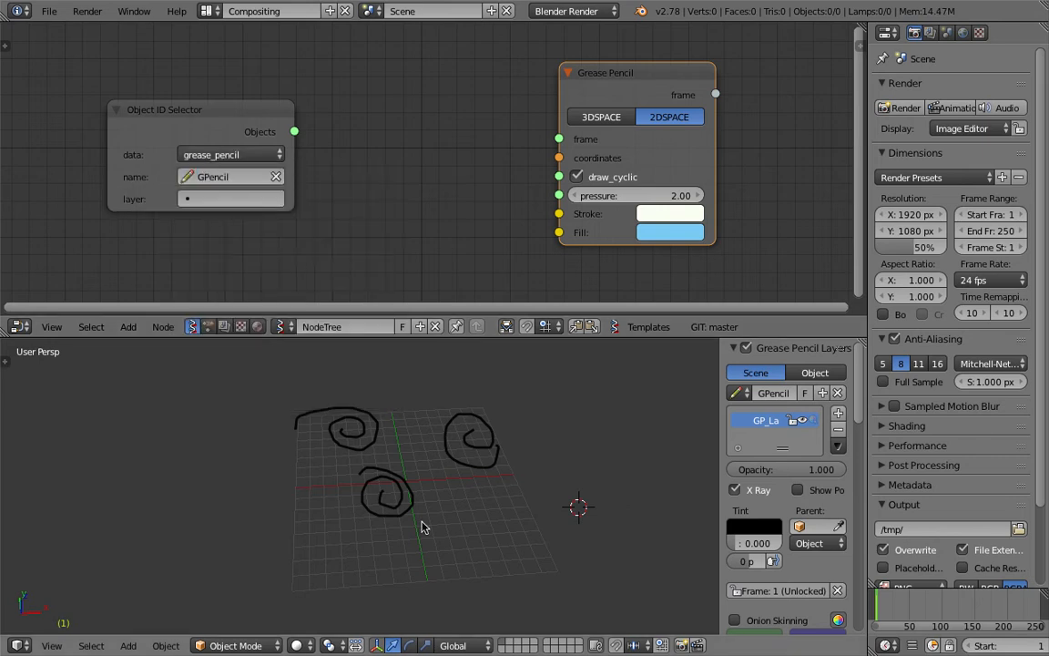
left_click(235, 198)
left_click(265, 224)
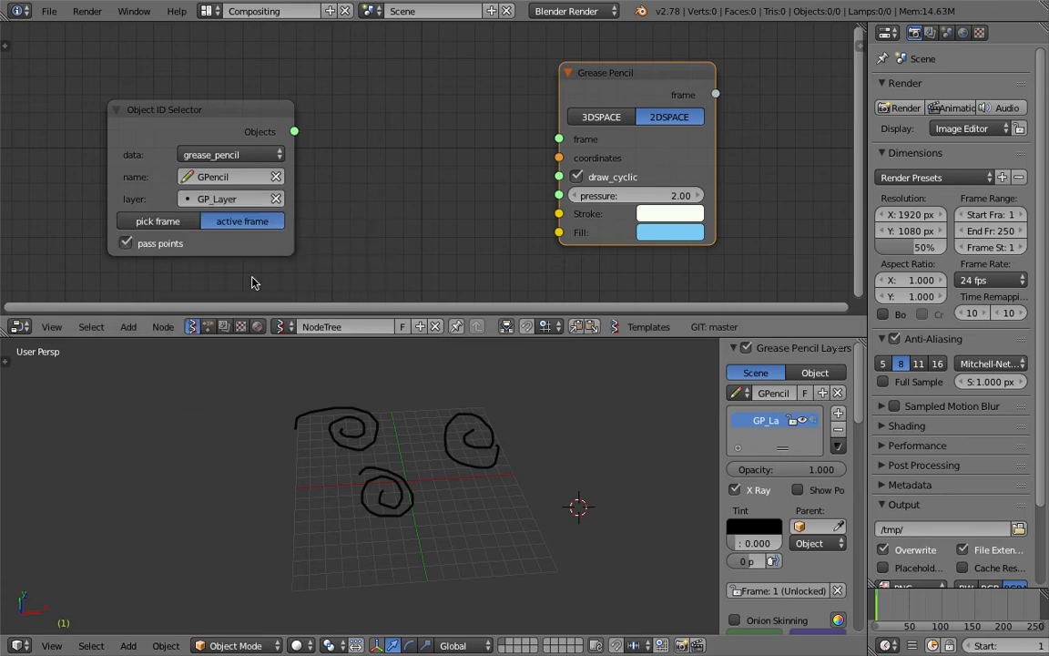
middle_click_drag(409, 155, 420, 157)
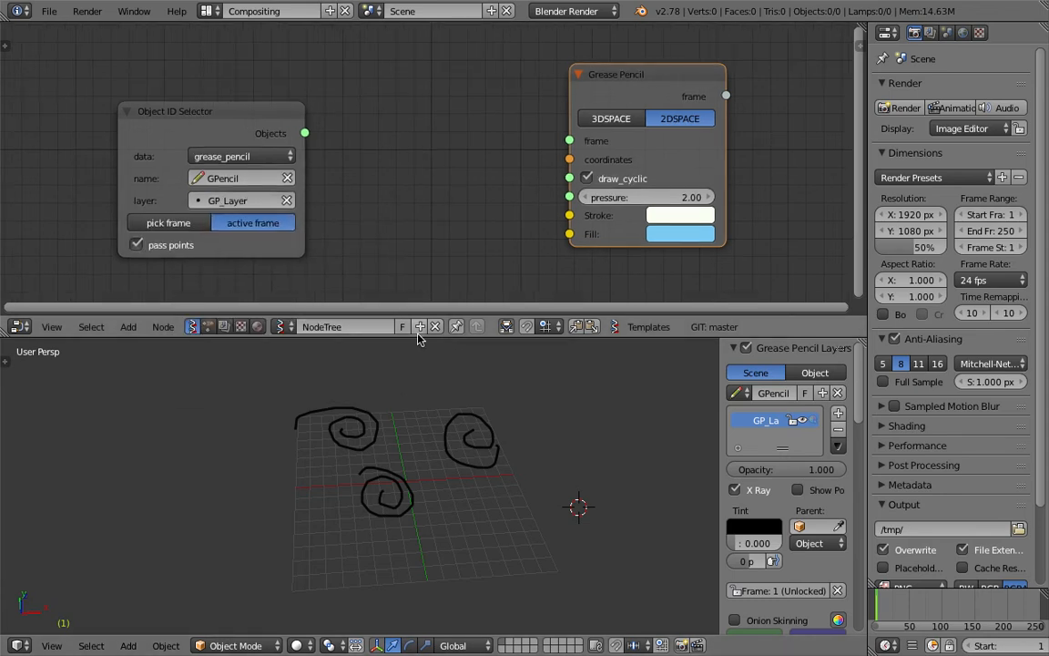
left_click_drag(417, 336, 417, 369)
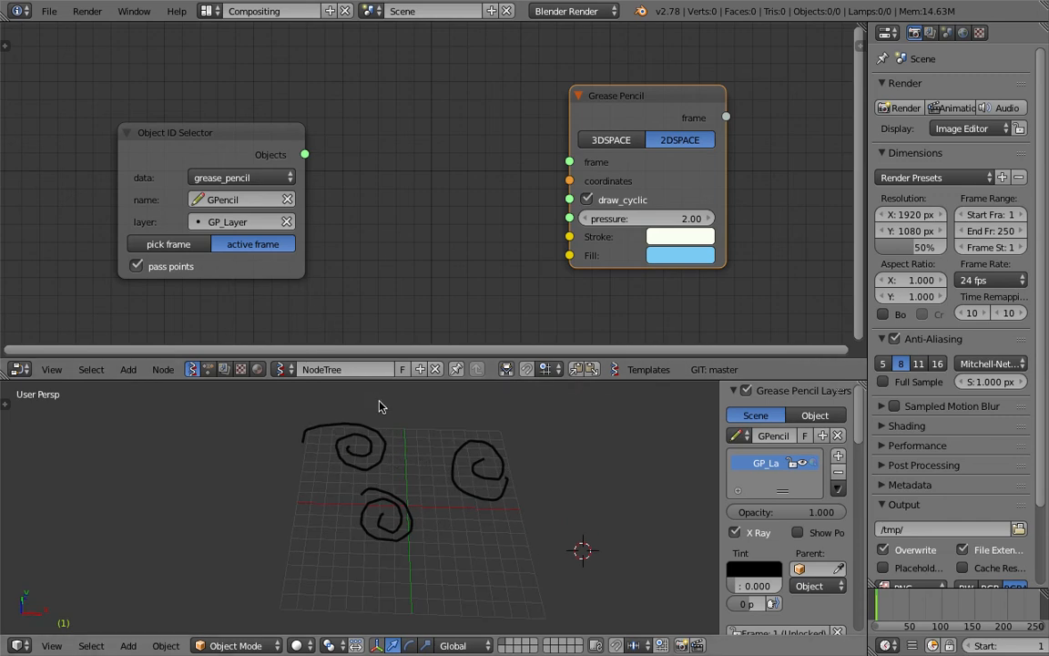
Step: Try the pick frame option on the Object ID Selector node and return it to active frame
left_click(155, 172)
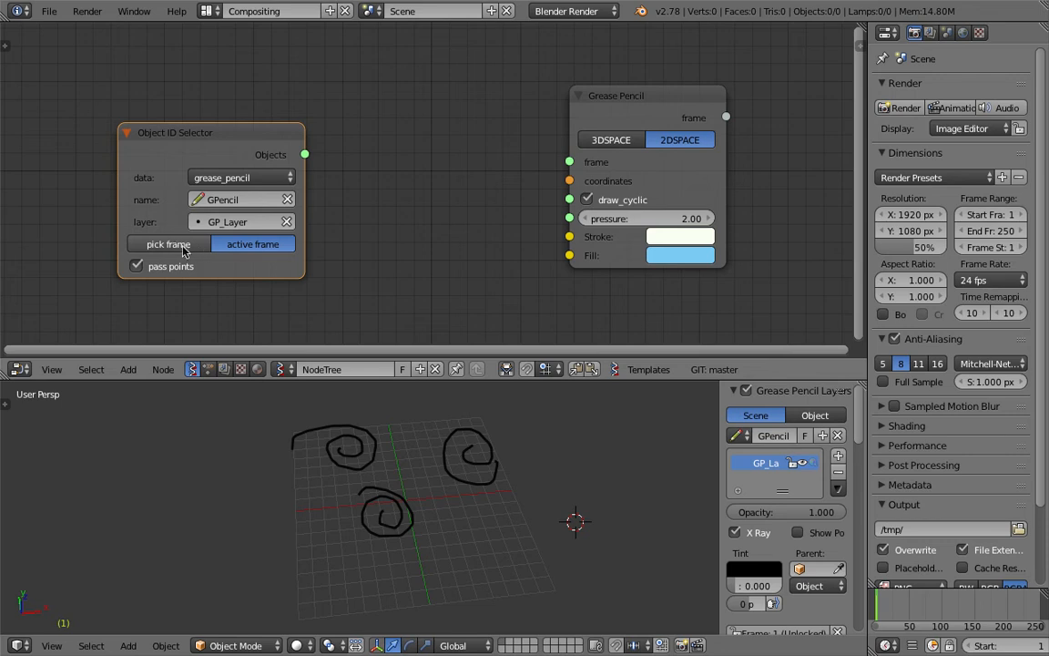
left_click(172, 245)
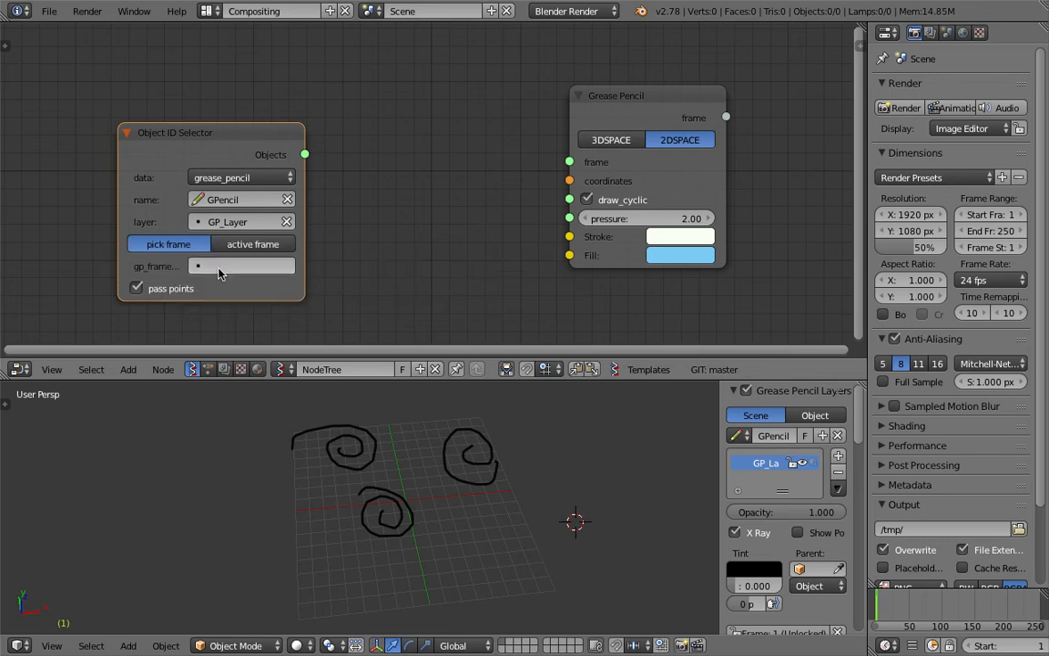
left_click(204, 265)
left_click(303, 291)
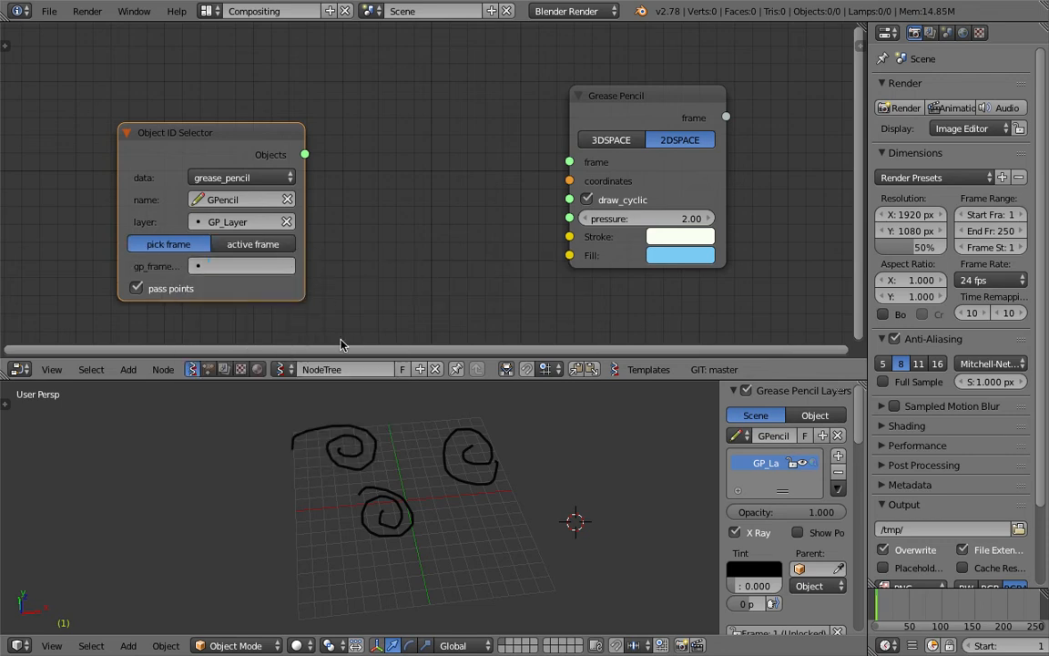
left_click(241, 250)
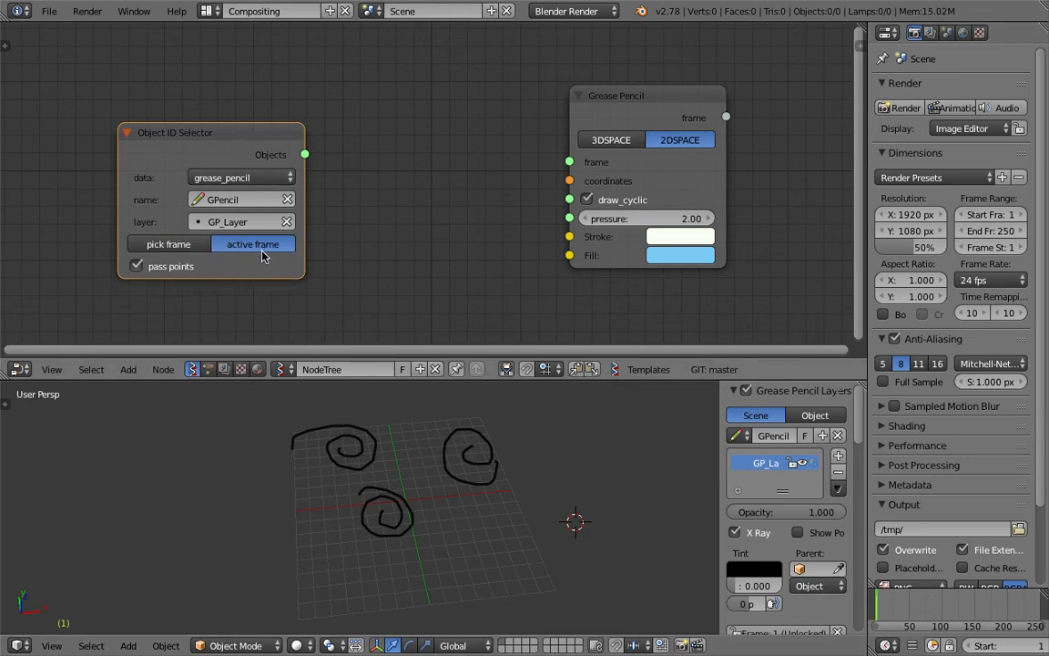
Step: Move the Object ID Selector and Grease Pencil nodes farther apart to make room between them
left_click_drag(179, 147, 168, 146)
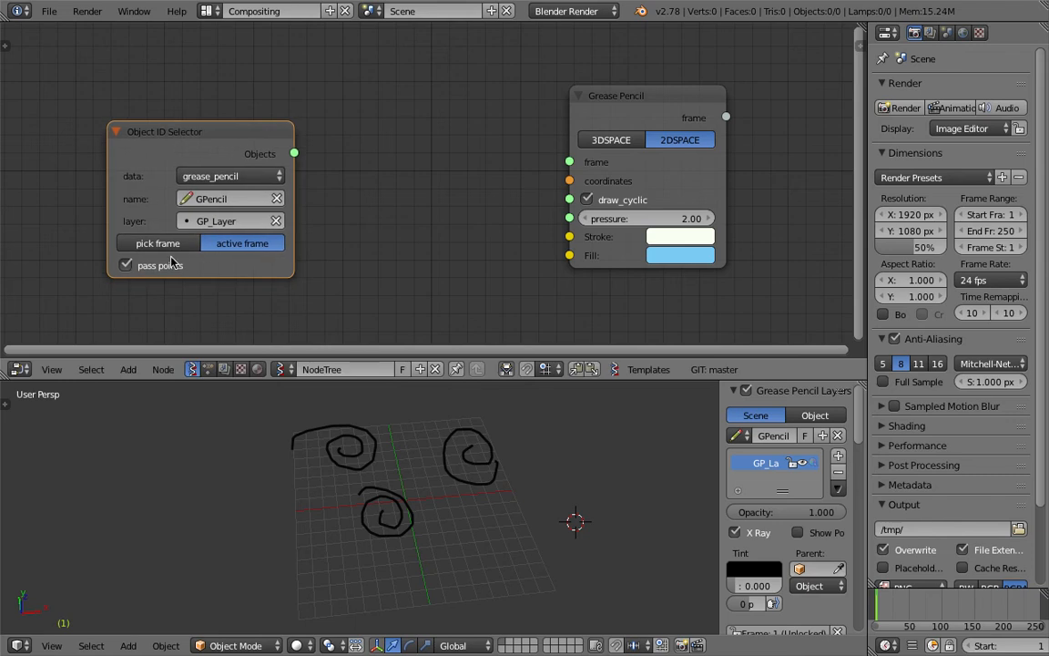
middle_click_drag(517, 164, 537, 160)
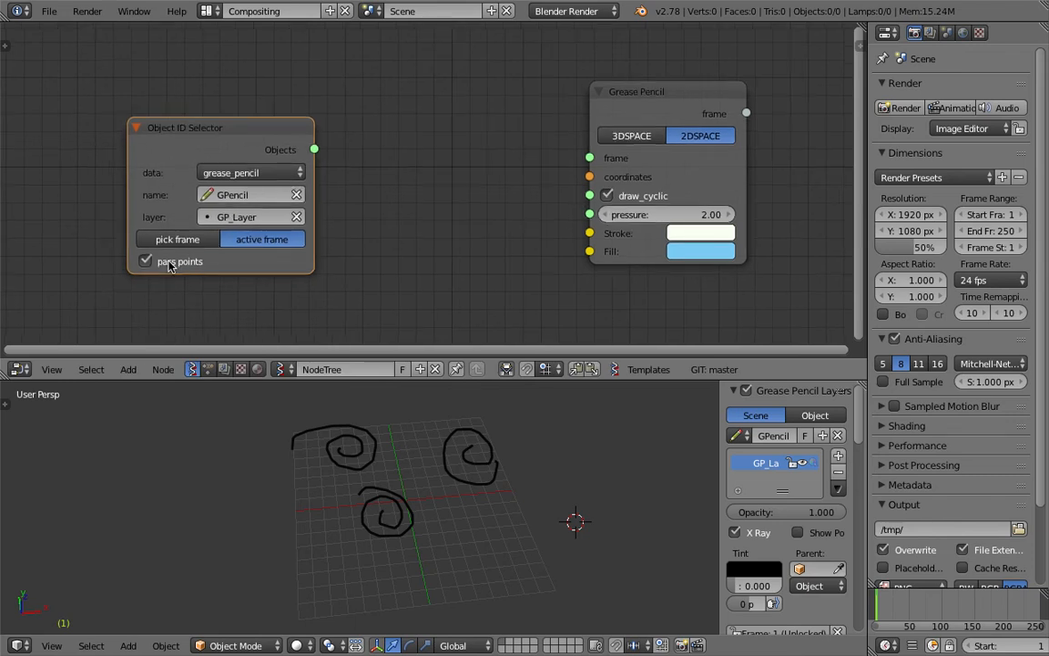
left_click_drag(206, 128, 170, 121)
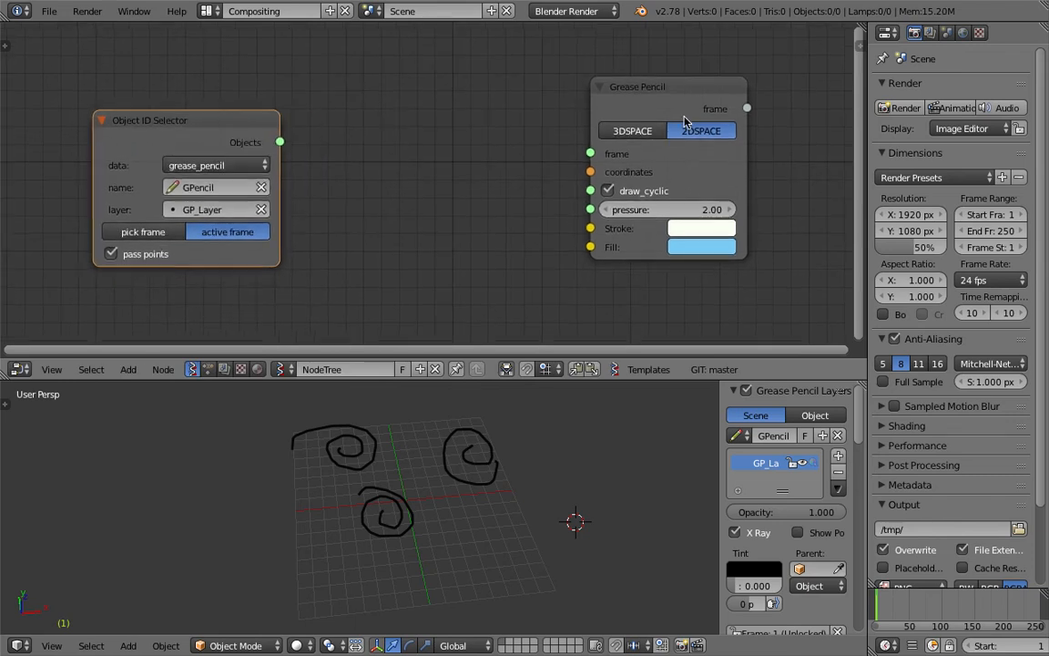
left_click_drag(685, 118, 740, 105)
Step: Inspect the Object ID Selector's Objects output through a temporary Stethoscope MK2 node, and delete that node
scroll(455, 119, "down", 2)
middle_click_drag(400, 129, 387, 128)
key("shift+a")
left_click(387, 128)
type("ste")
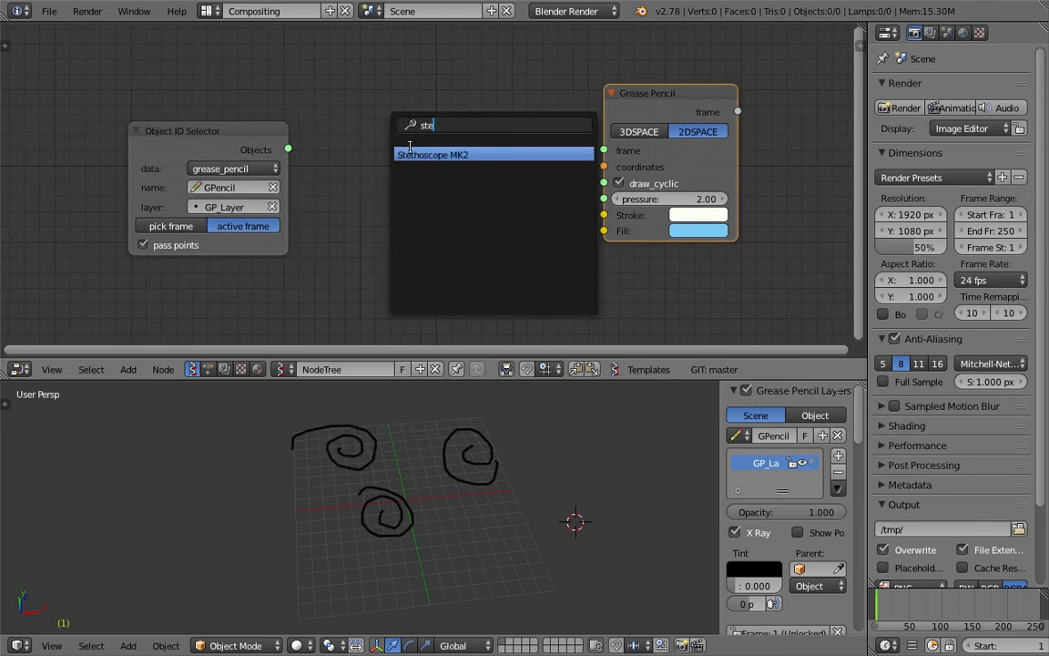
left_click(412, 154)
left_click(356, 112)
scroll(301, 187, "up", 1)
left_click_drag(264, 143, 333, 232)
middle_click_drag(519, 109, 516, 137)
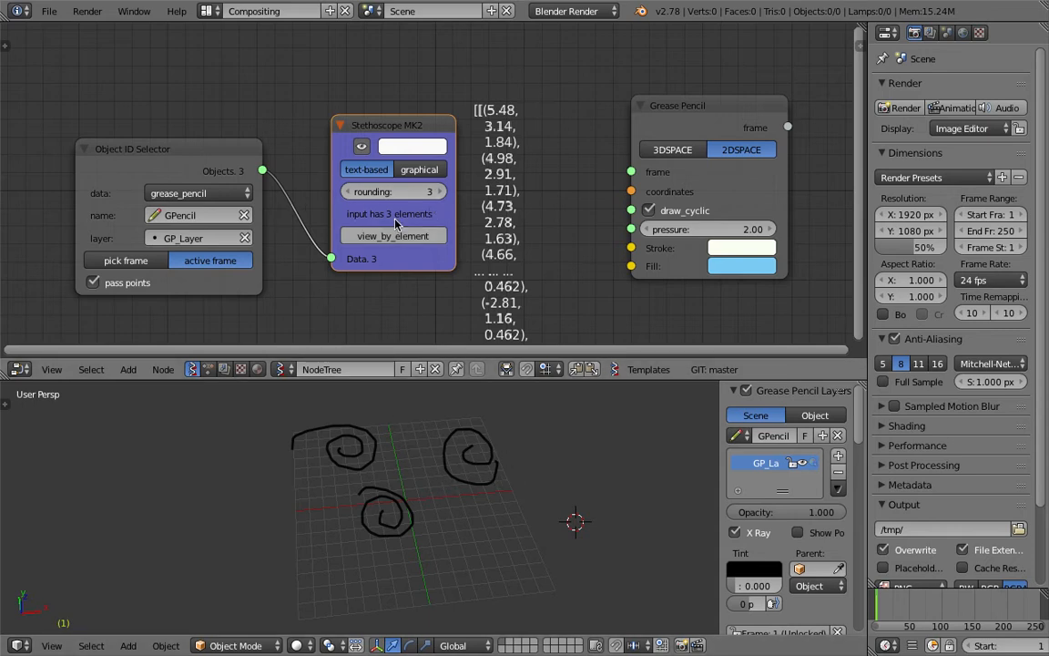
key("x")
Step: Add a Viewer Draw node between the Object ID Selector and Grease Pencil nodes
key("shift+a")
left_click(363, 125)
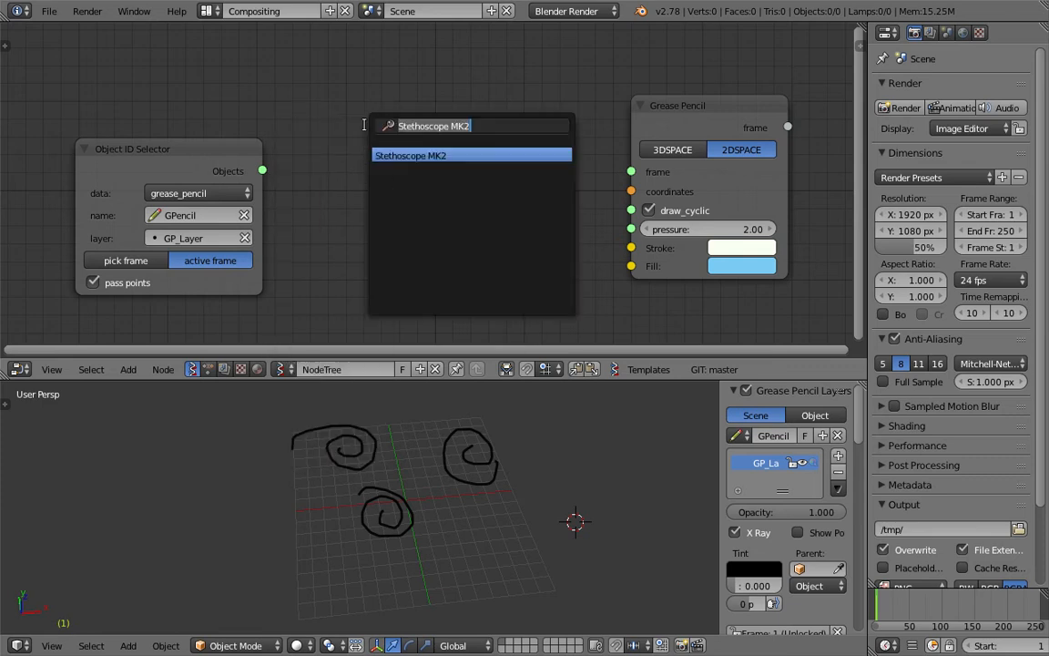
type("view")
key("Down")
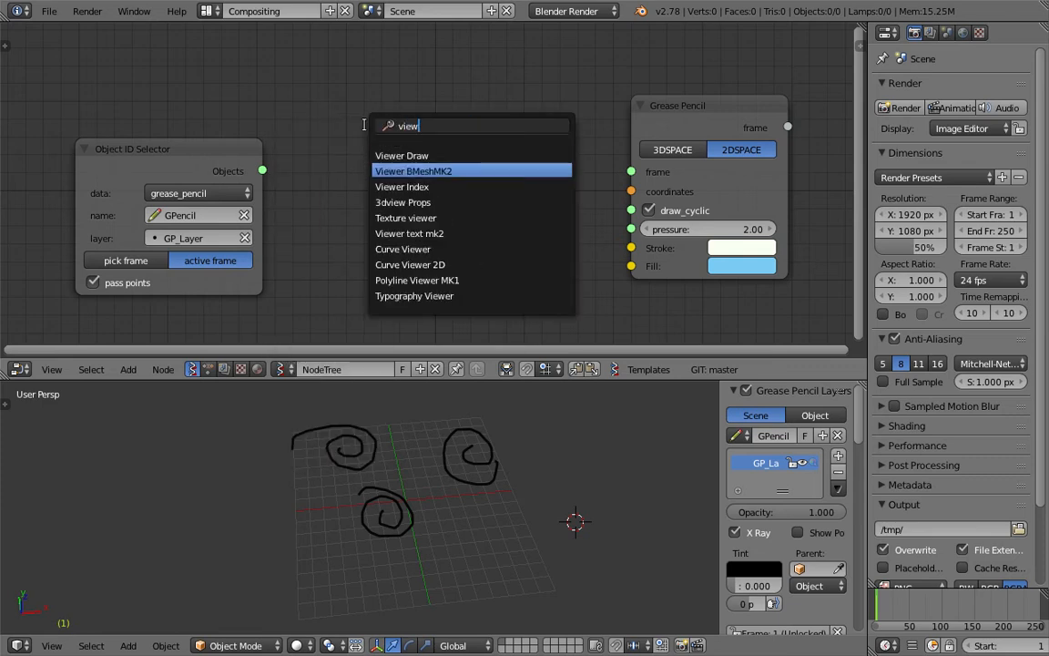
key("Up")
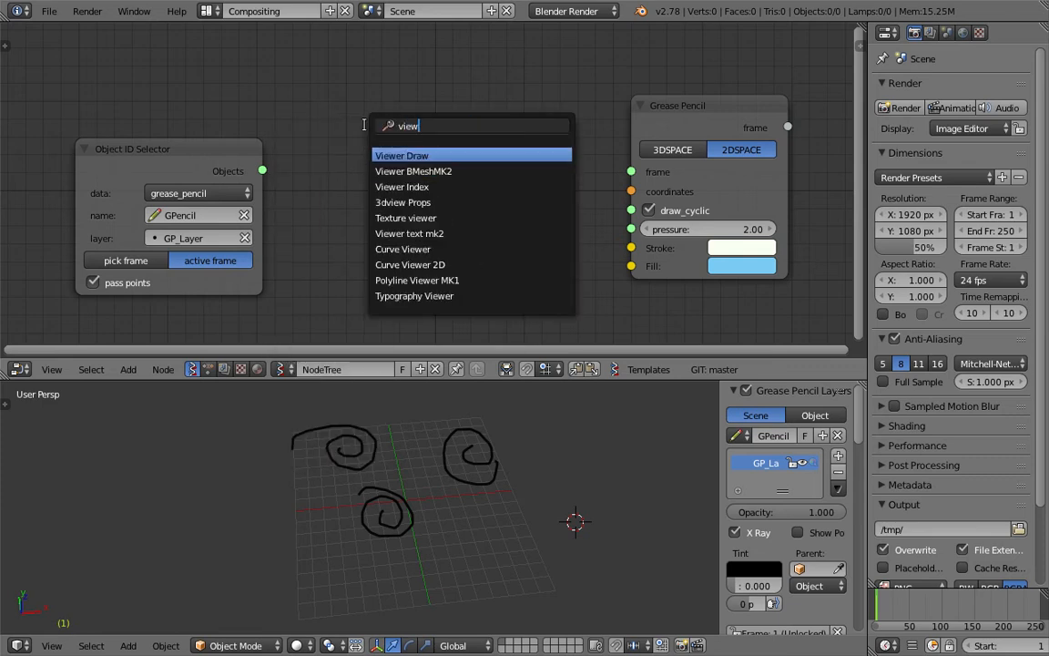
key("Down")
key("Up")
key("Down")
key("Up")
key("Return")
left_click(368, 84)
Step: Connect the Object ID Selector's Objects output to the Viewer Draw's vertices input and examine the stroke points in the 3D view
left_click_drag(263, 170, 369, 221)
mouse_move(488, 495)
middle_mouse_down()
mouse_move(450, 460)
mouse_move(365, 459)
middle_mouse_up()
scroll(426, 269, "down", 2)
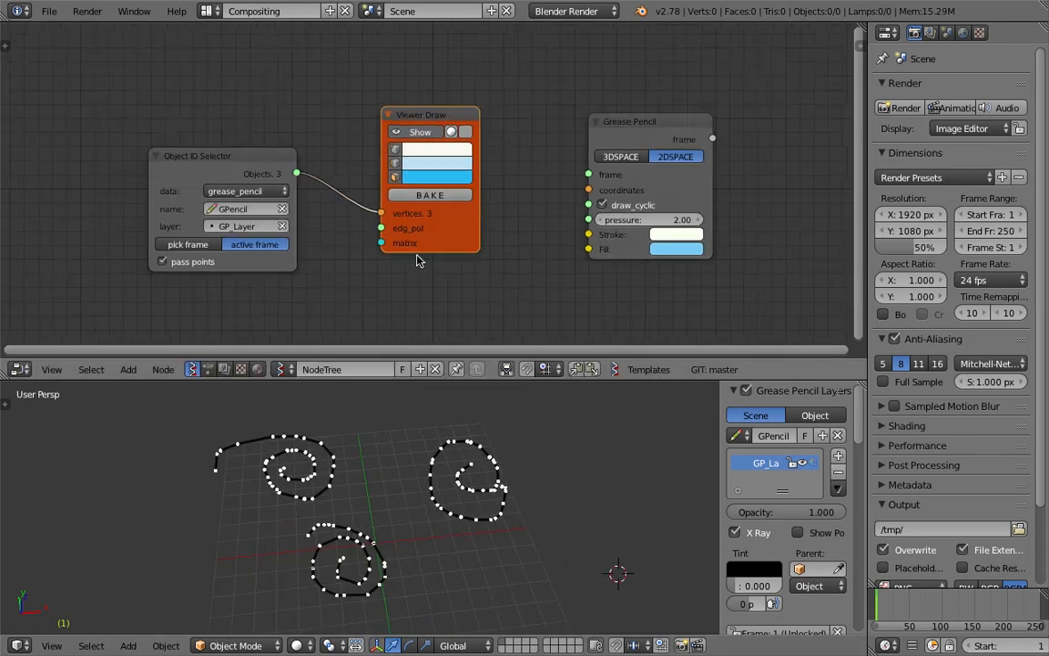
left_click(637, 110)
key("KP_Decimal")
key("Home")
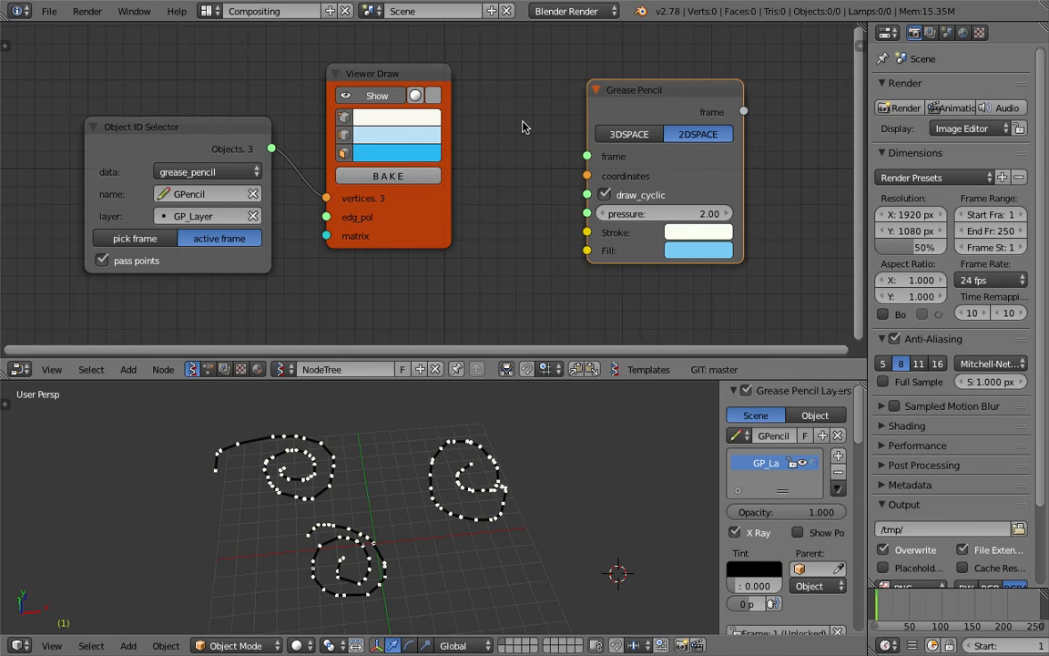
middle_click_drag(513, 496, 510, 475)
Step: Shift the Grease Pencil and Object ID Selector nodes slightly closer together and delete the Viewer Draw node
left_click_drag(591, 90, 560, 89)
mouse_move(181, 134)
left_mouse_down()
mouse_move(177, 118)
mouse_move(190, 127)
left_mouse_up()
left_click(378, 82)
key("x")
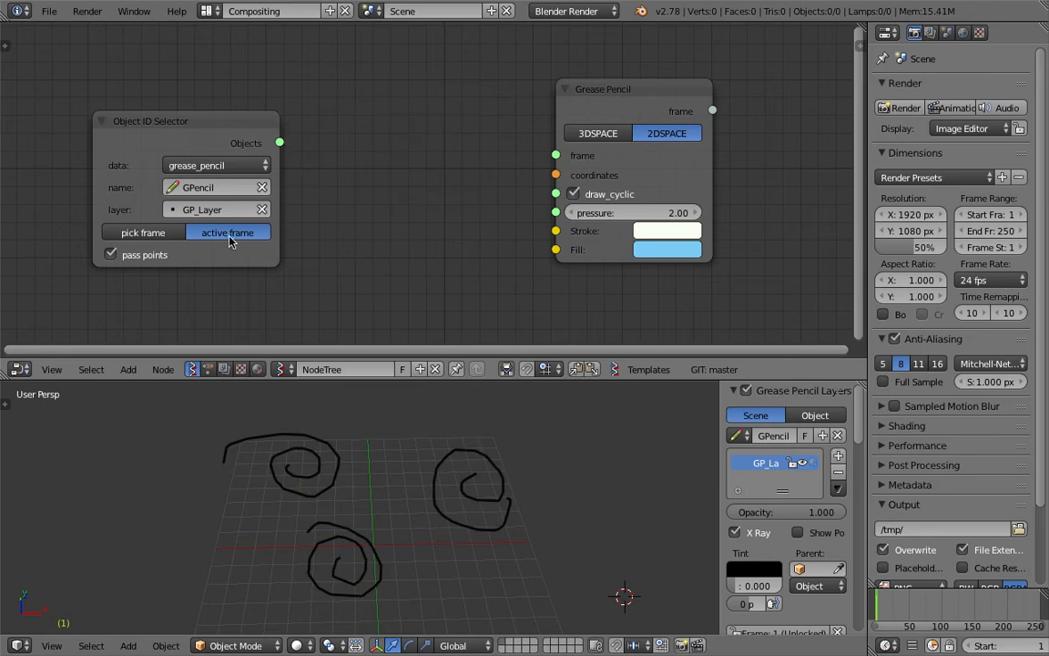
Step: Add a Stethoscope MK2 node fed by the Object ID Selector's Objects output and move the Grease Pencil node clear of its text
key("shift+a")
left_click(386, 105)
type("ste")
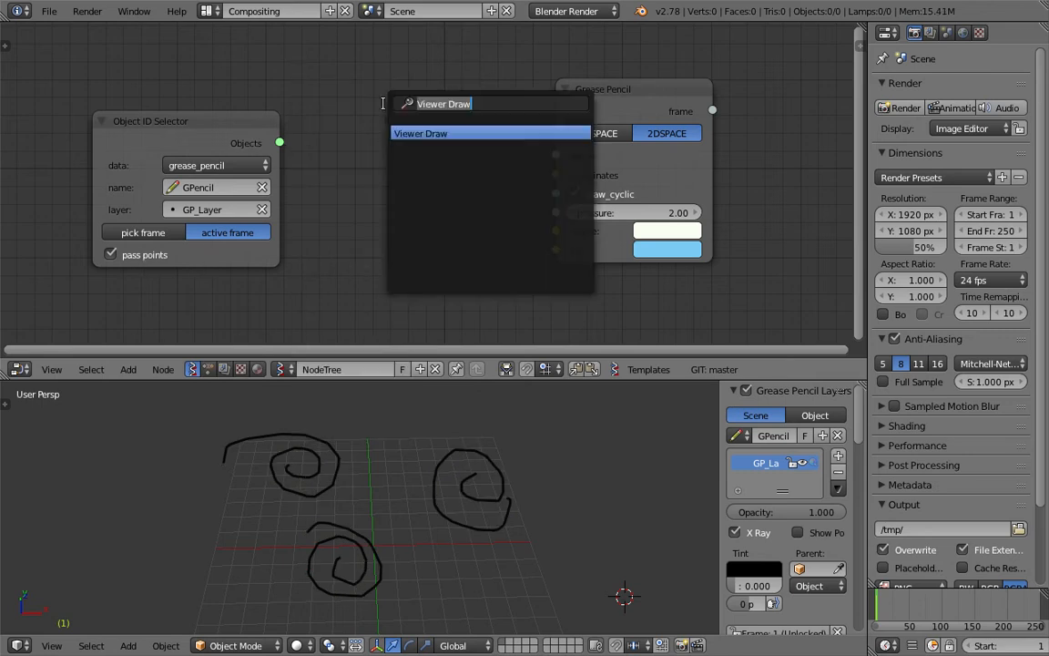
left_click(403, 133)
left_click(355, 139)
left_click_drag(279, 143, 338, 253)
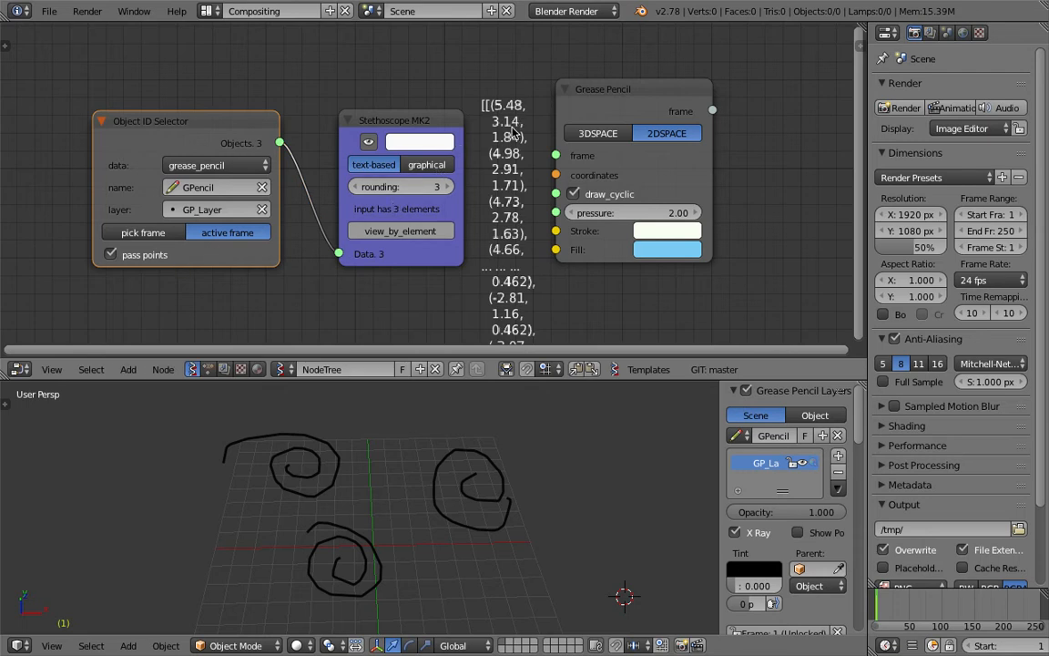
left_click_drag(564, 88, 622, 82)
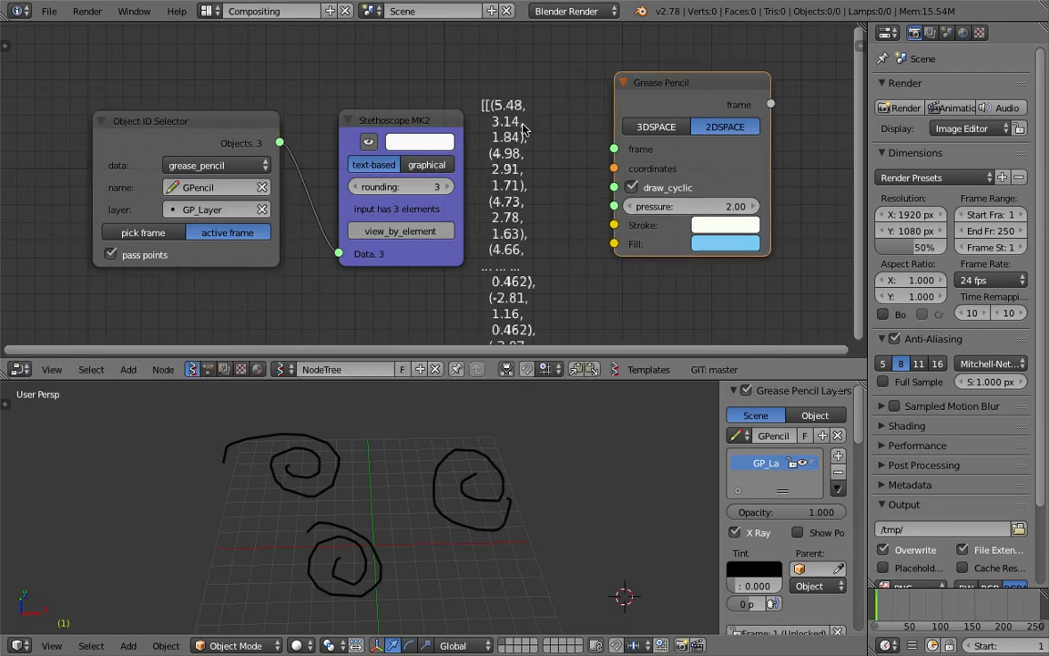
Step: Turn off pass points on the Object ID Selector and examine the stroke data in the Stethoscope's text
left_click(135, 255)
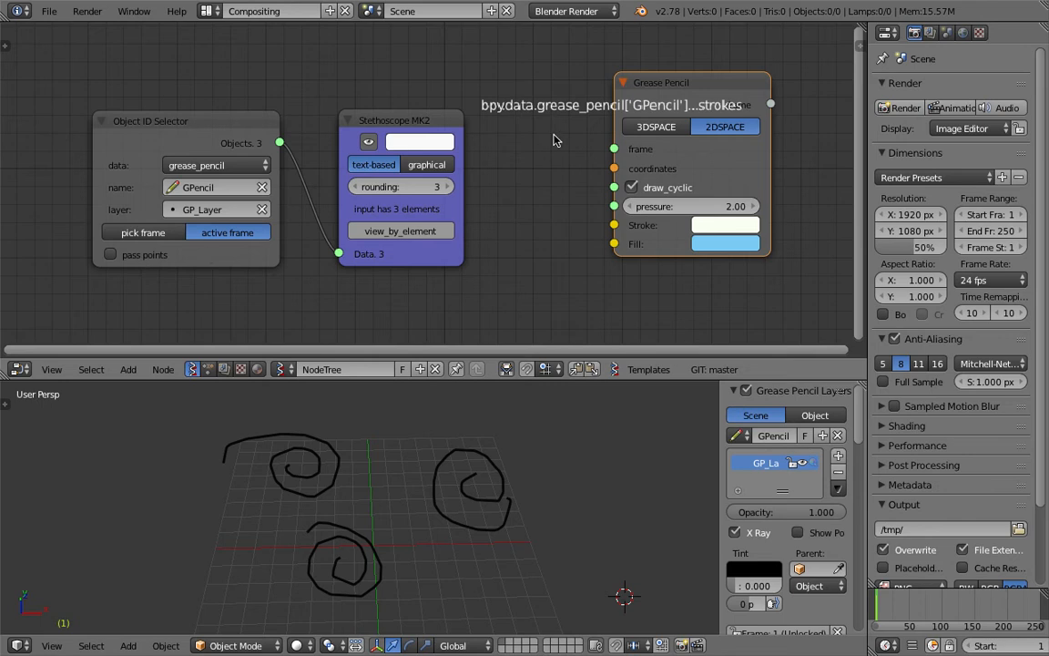
middle_click_drag(634, 99, 566, 127)
left_click_drag(603, 108, 750, 101)
scroll(683, 101, "up", 3)
middle_click_drag(621, 102, 357, 129)
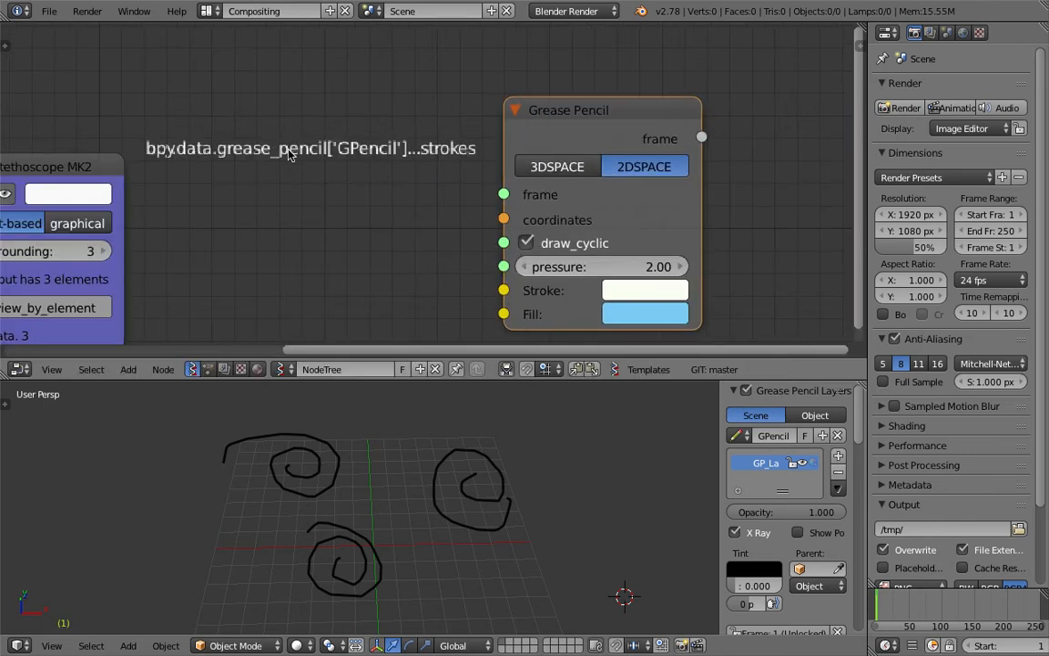
scroll(282, 127, "down", 4)
middle_click_drag(300, 195, 505, 121)
Step: Delete the Stethoscope MK2 node and connect the Object ID Selector's Objects output to the Grease Pencil node's frame input
left_click(363, 103)
key("x")
mouse_move(241, 121)
left_mouse_down()
mouse_move(458, 88)
mouse_move(608, 100)
mouse_move(687, 119)
left_mouse_up()
left_click_drag(727, 72, 383, 95)
Step: Save the Blender file to the Desktop as sv_gp_demo_001
key("ctrl+s")
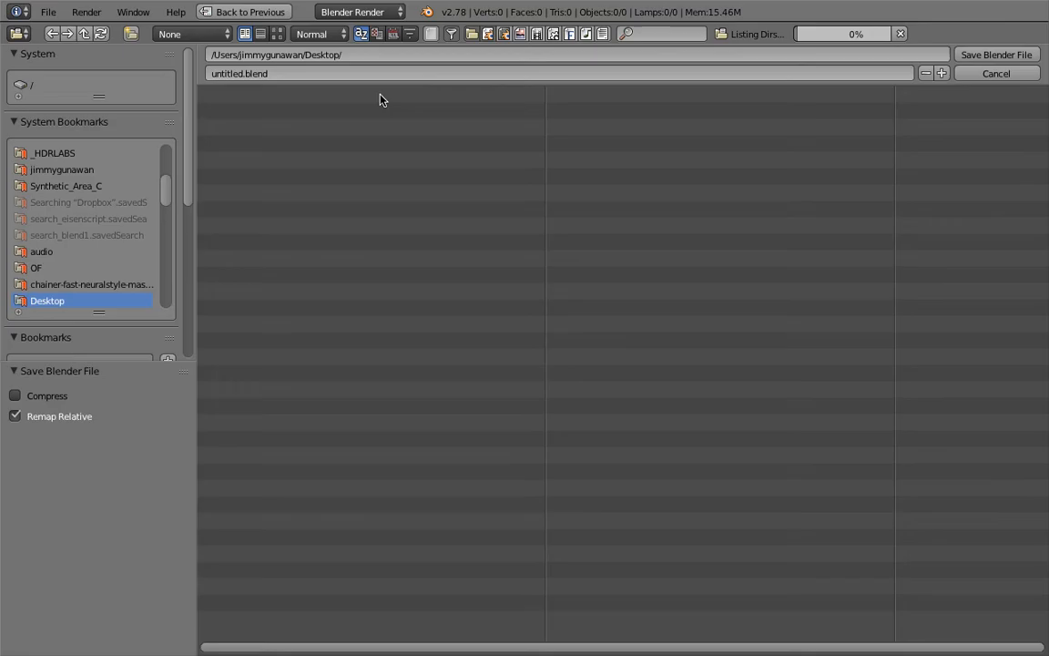
left_click(383, 74)
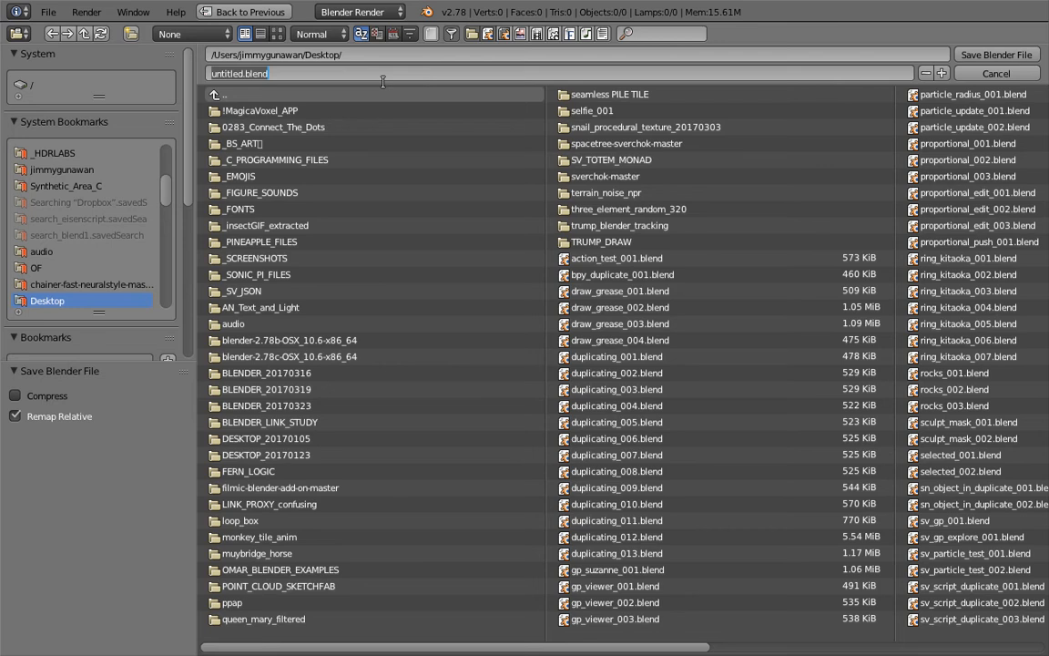
type("sv")
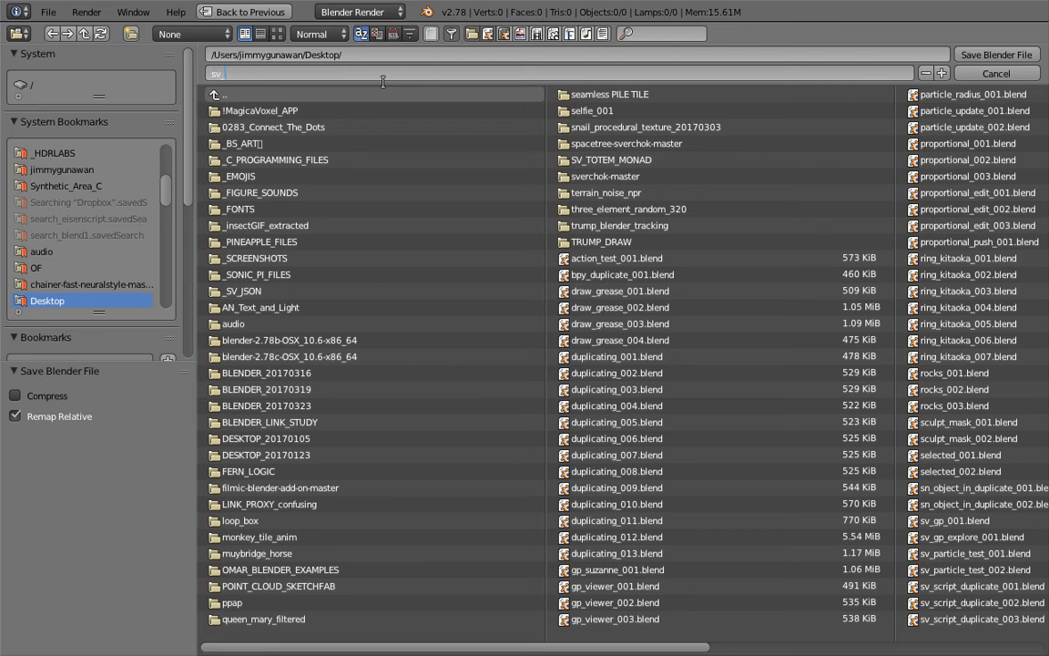
type("_gp_demo_001")
key("Return")
left_click(965, 53)
Step: Widen the Grease Pencil Layers panel and enlarge the node editor area in width and height
left_click(580, 189)
middle_click_drag(561, 194, 611, 194)
left_click_drag(520, 98, 565, 103)
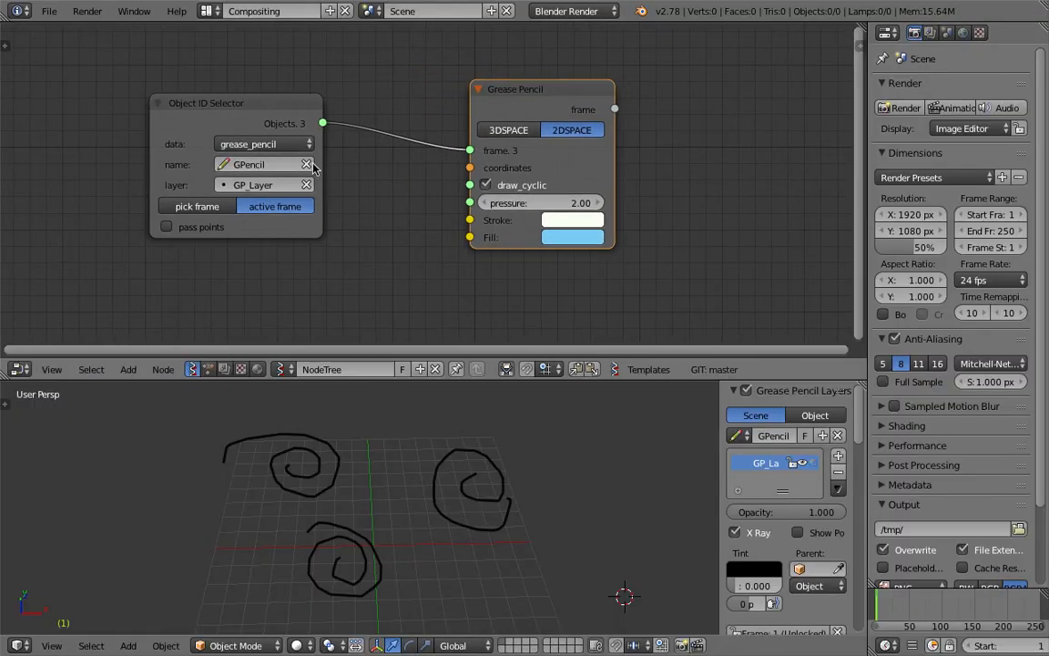
middle_click_drag(486, 476, 437, 479)
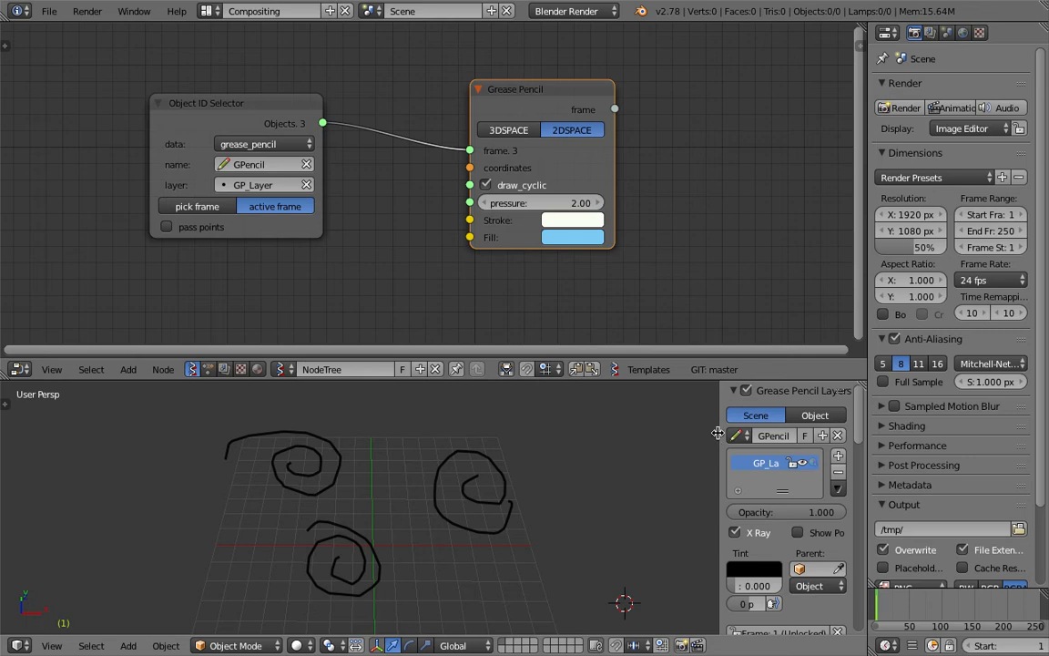
left_click_drag(717, 433, 628, 433)
middle_click_drag(477, 228, 521, 218)
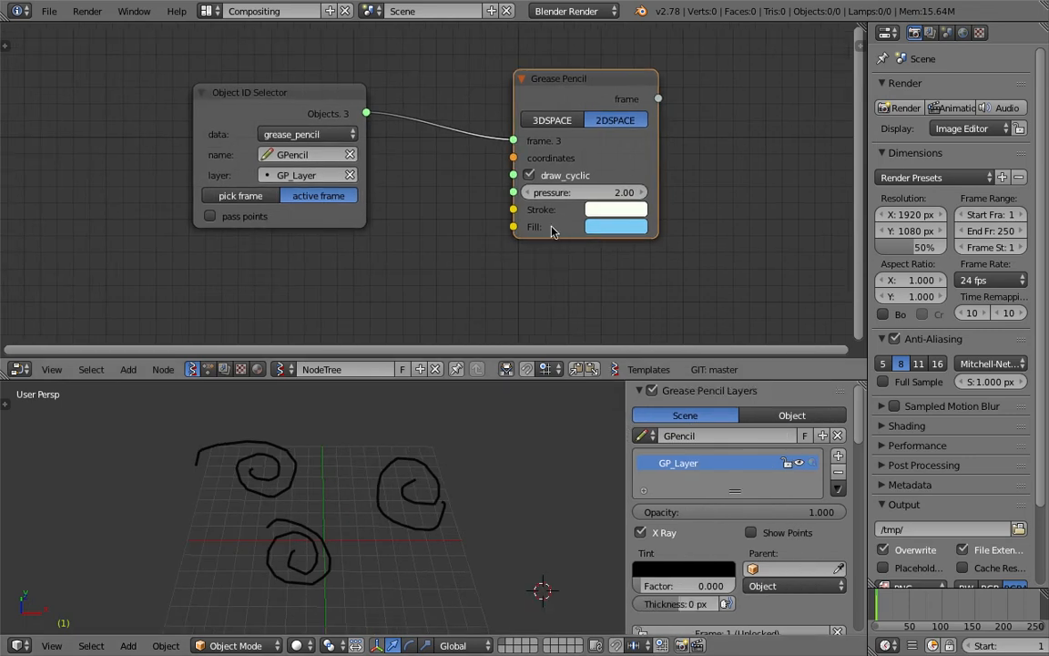
left_click_drag(867, 149, 891, 150)
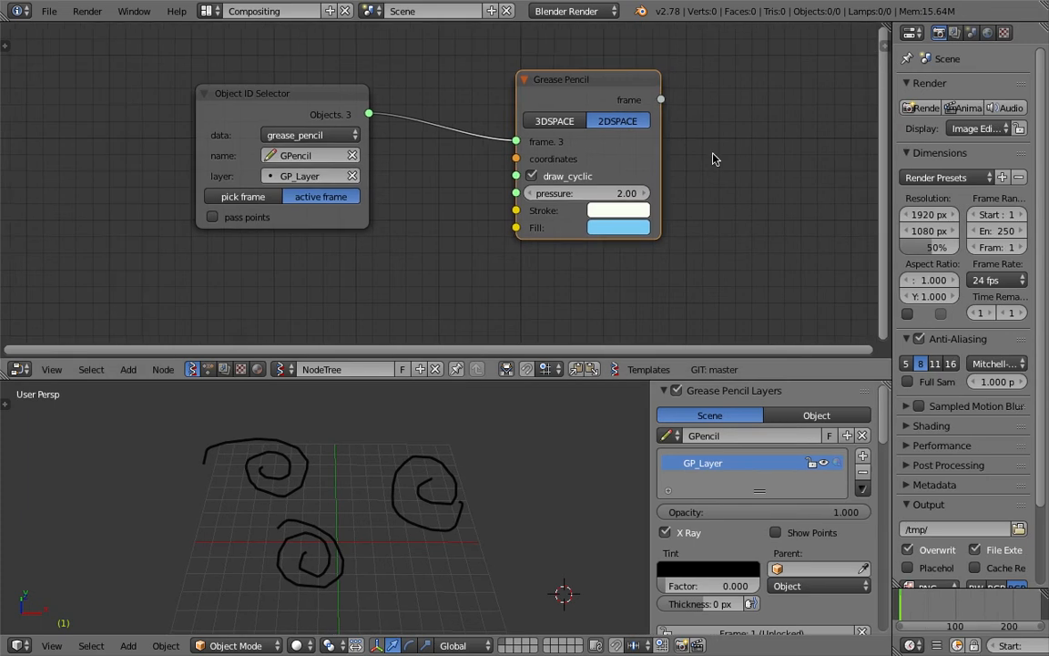
scroll(713, 159, "down", 2)
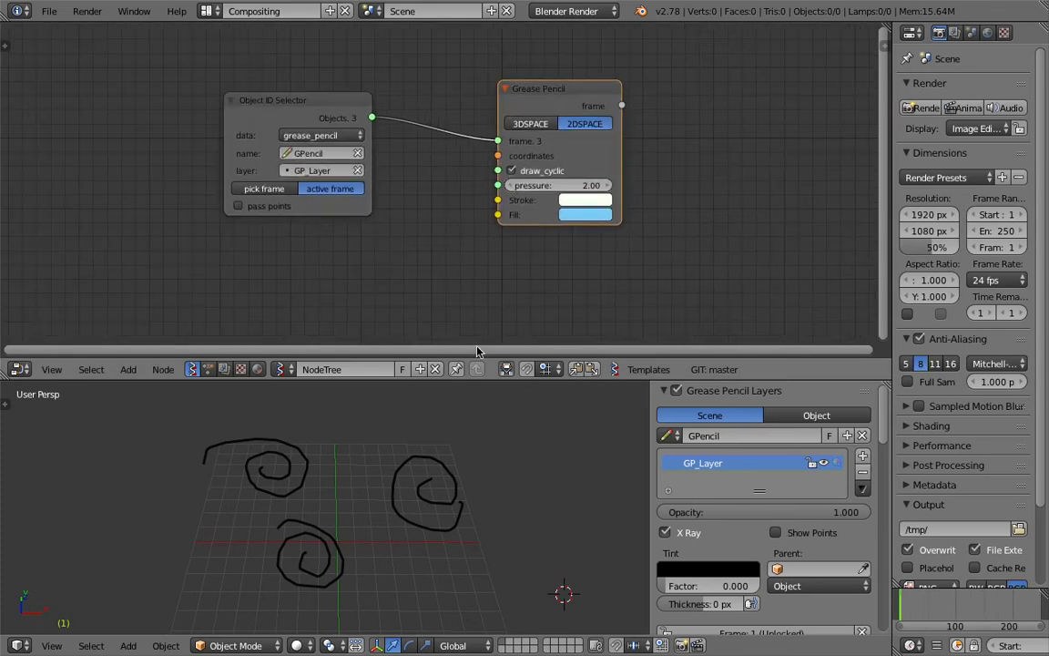
left_click_drag(441, 357, 442, 372)
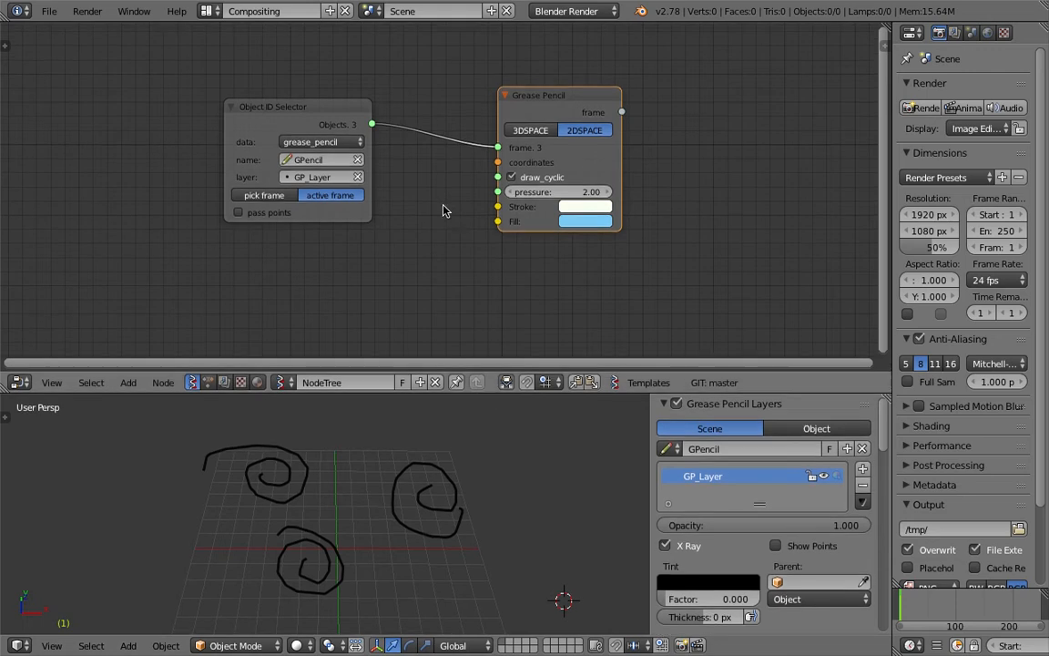
middle_click_drag(433, 461, 428, 464)
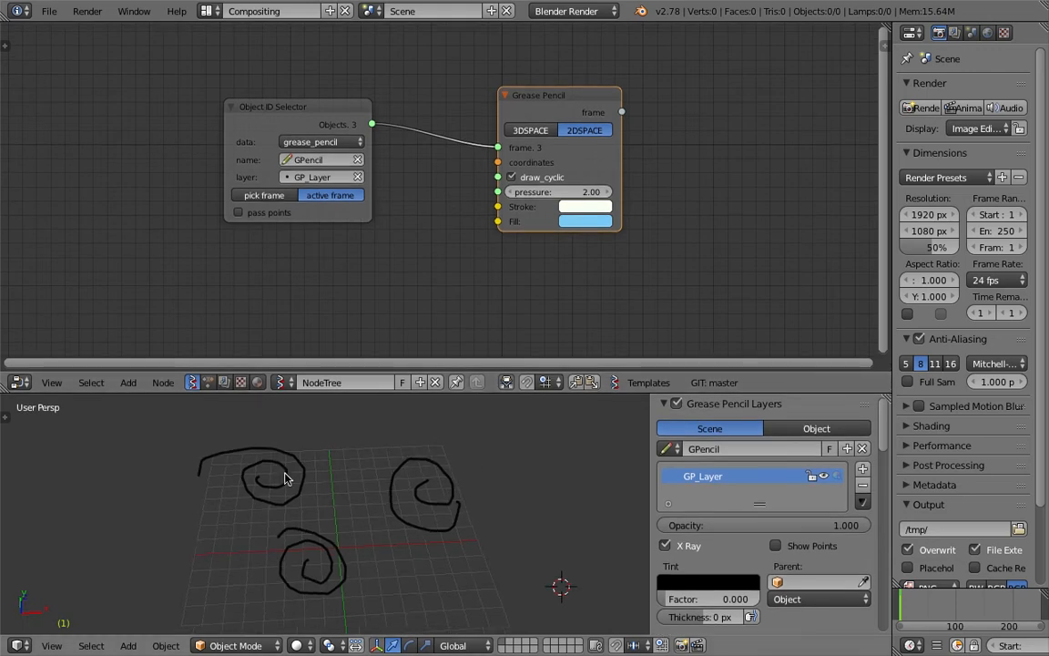
mouse_move(397, 260)
middle_mouse_down()
mouse_move(391, 215)
mouse_move(415, 254)
middle_mouse_up()
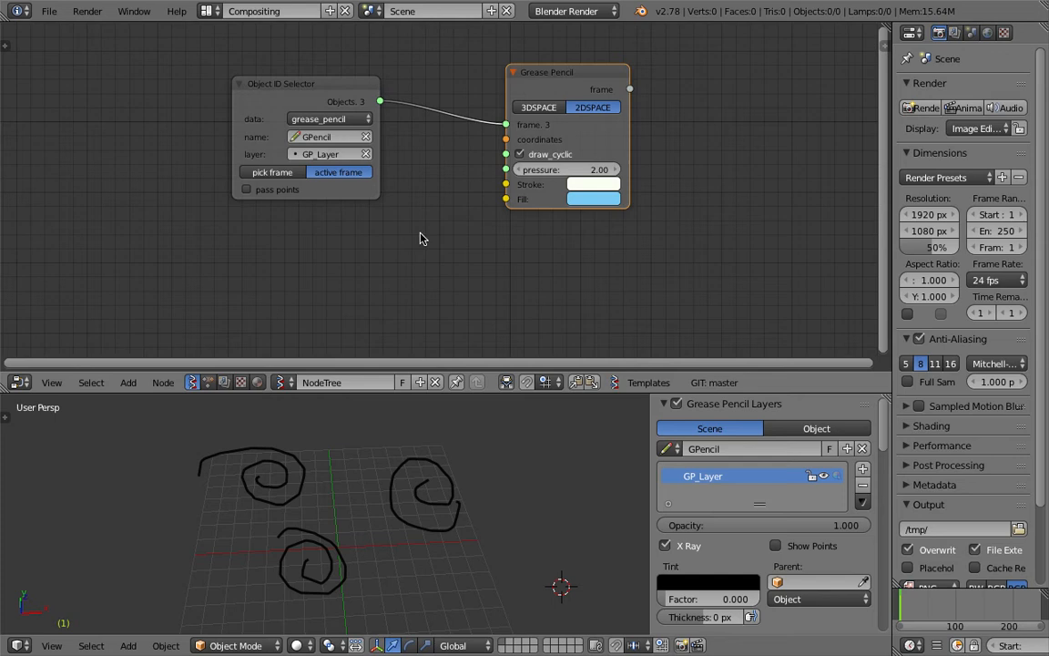
Step: Switch the Grease Pencil node's drawing mode to 3DSPACE
left_click(605, 154)
scroll(587, 156, "up", 3)
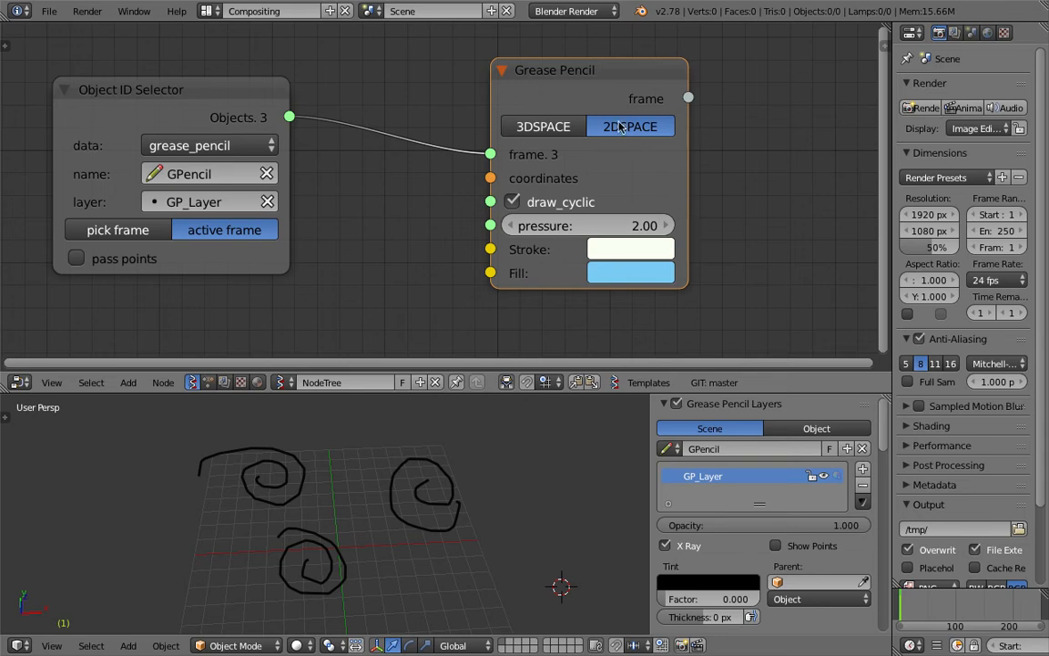
scroll(628, 135, "down", 3)
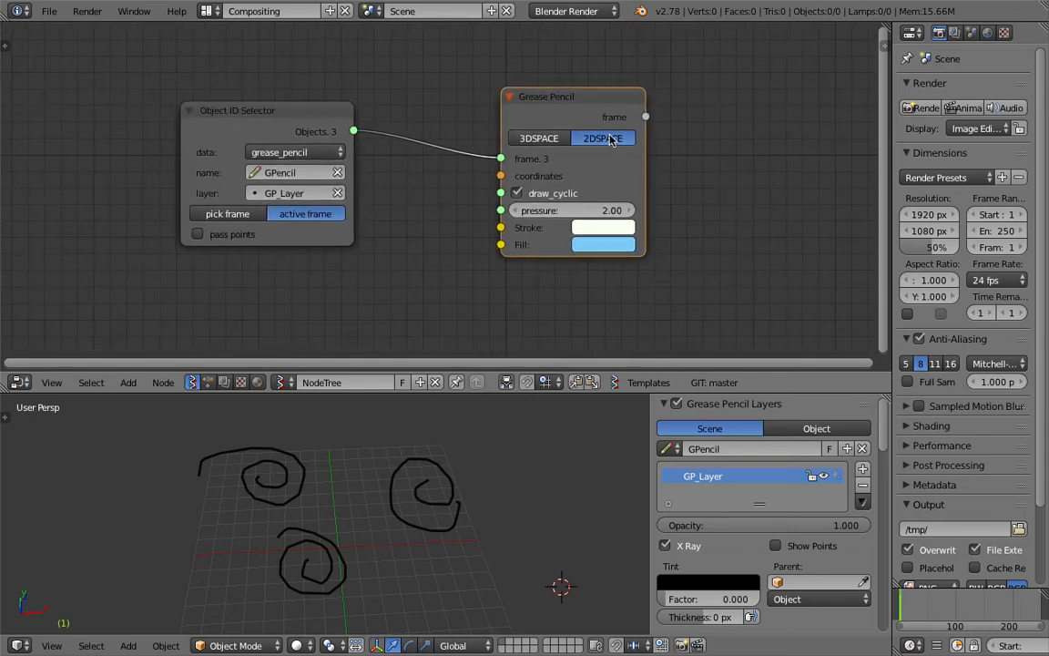
left_click(545, 139)
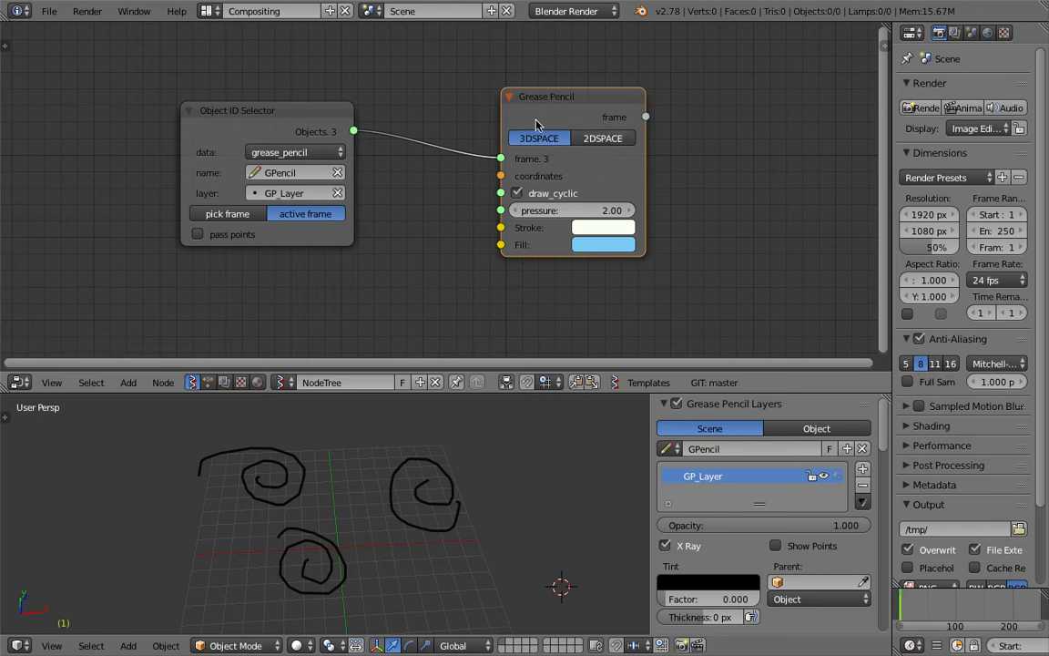
scroll(540, 125, "up", 3)
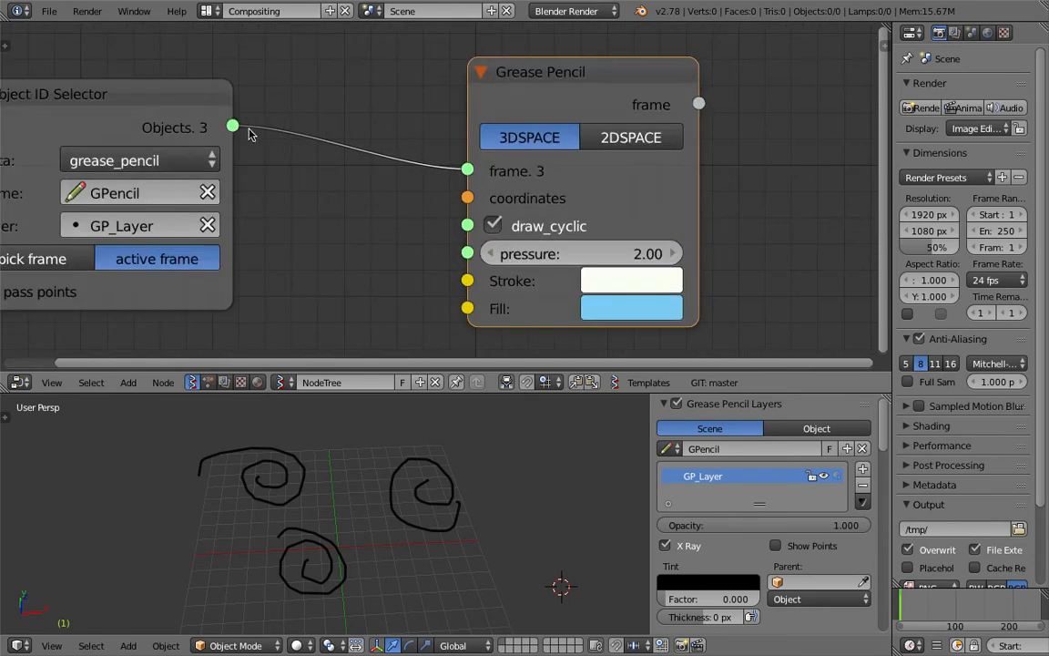
middle_click_drag(227, 128, 283, 113)
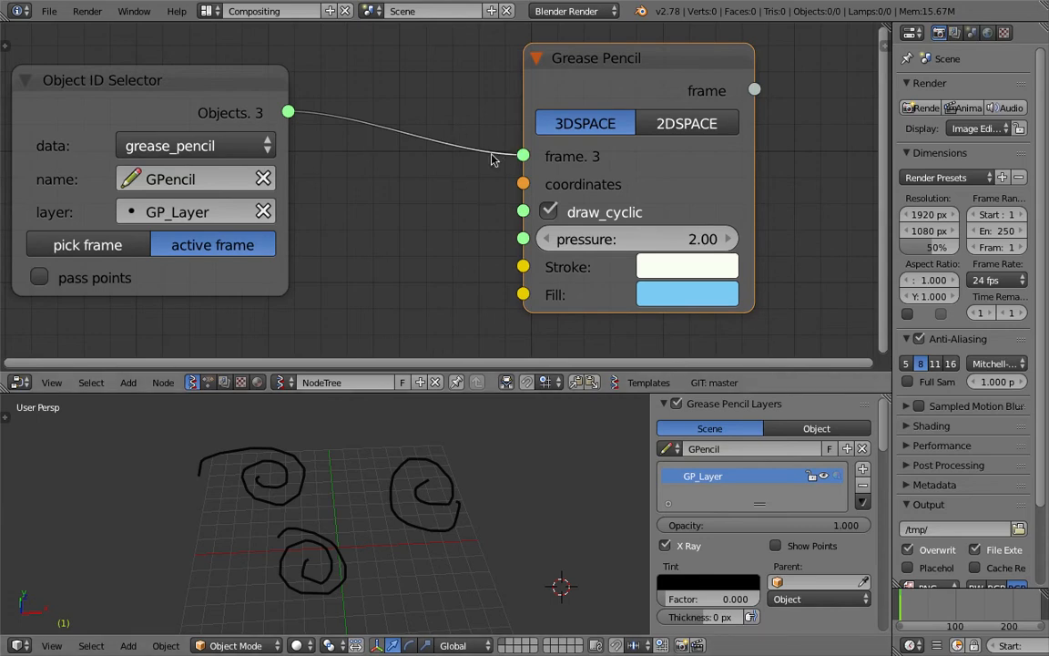
Step: Move the Object ID Selector closer to the Grease Pencil node and make the node editor area taller
scroll(245, 133, "down", 2)
left_click_drag(222, 109, 284, 112)
key("Home")
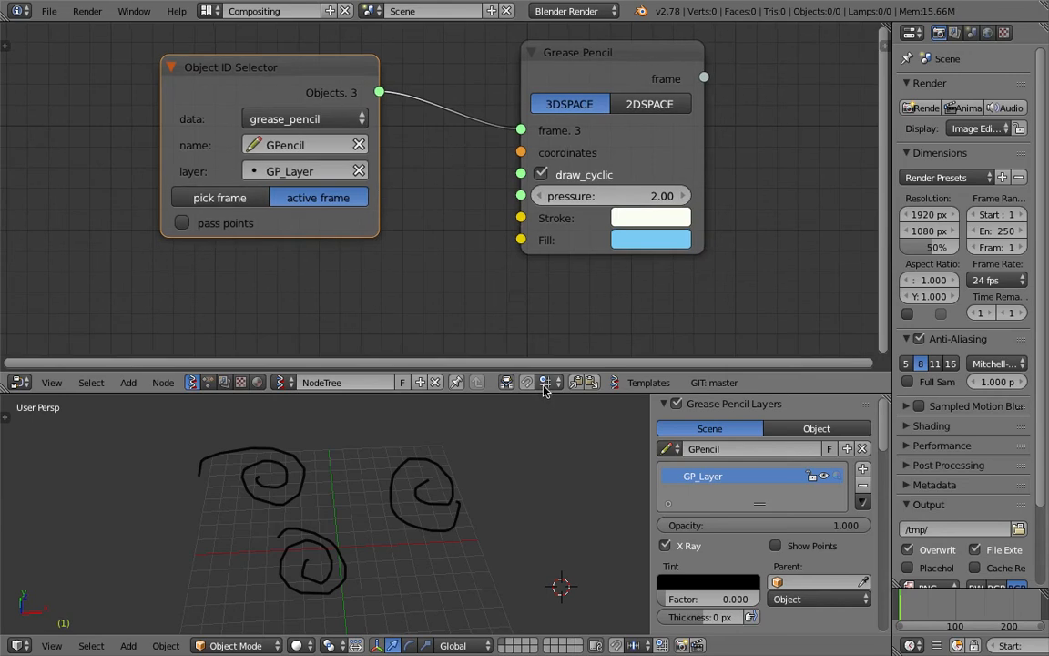
left_click_drag(549, 389, 549, 422)
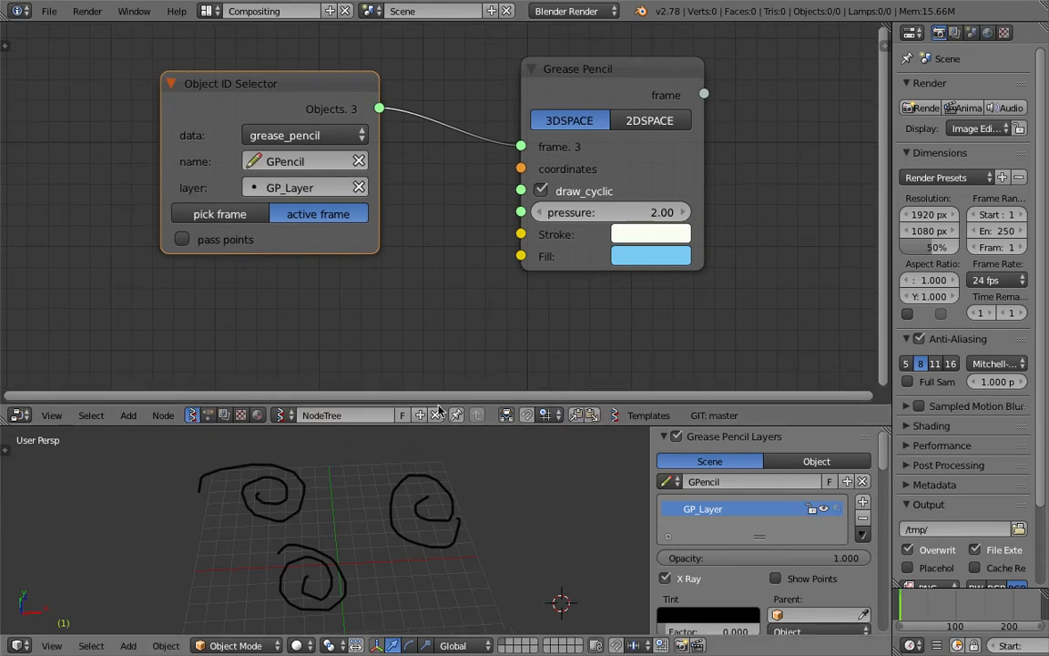
key("Home")
Step: Add a Line node directly below the Object ID Selector and widen the node editor area
key("shift+a")
left_click(356, 277)
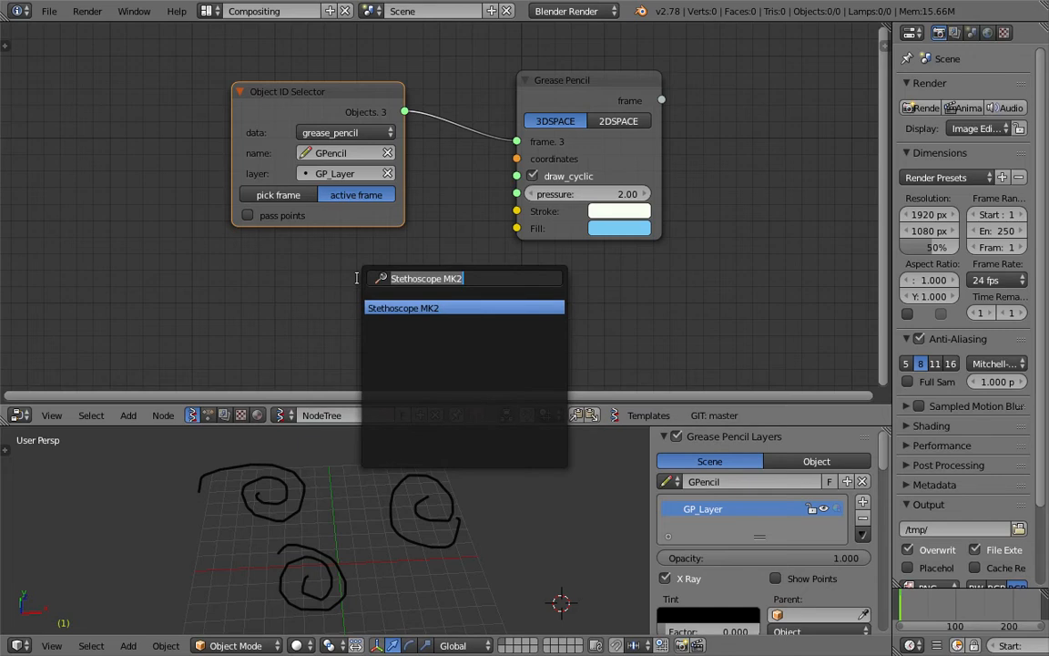
type("line")
key("Return")
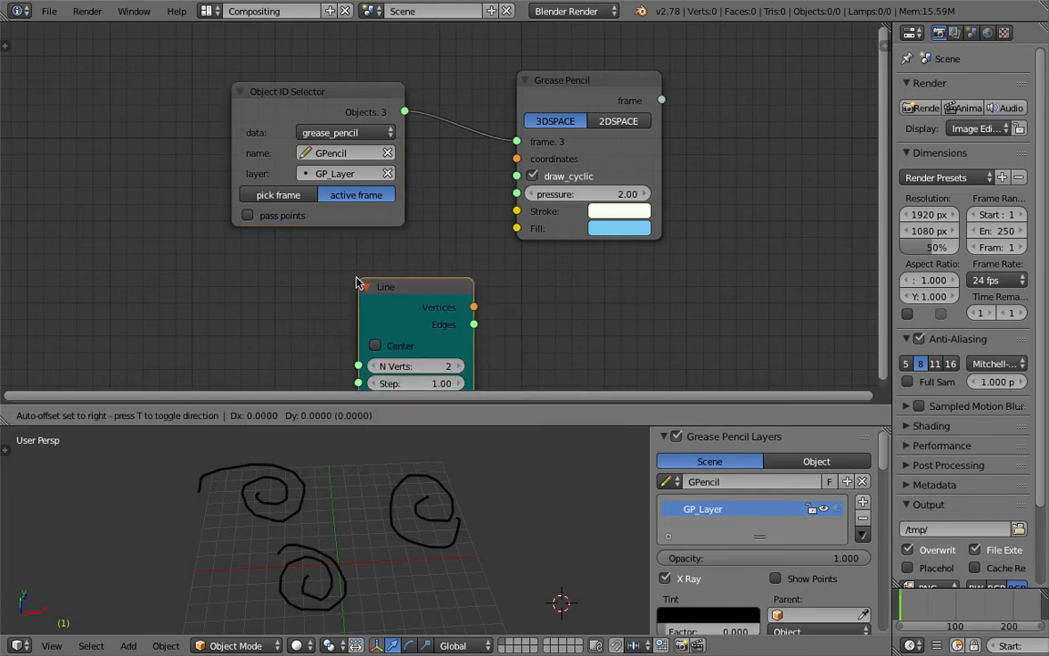
left_click(318, 244)
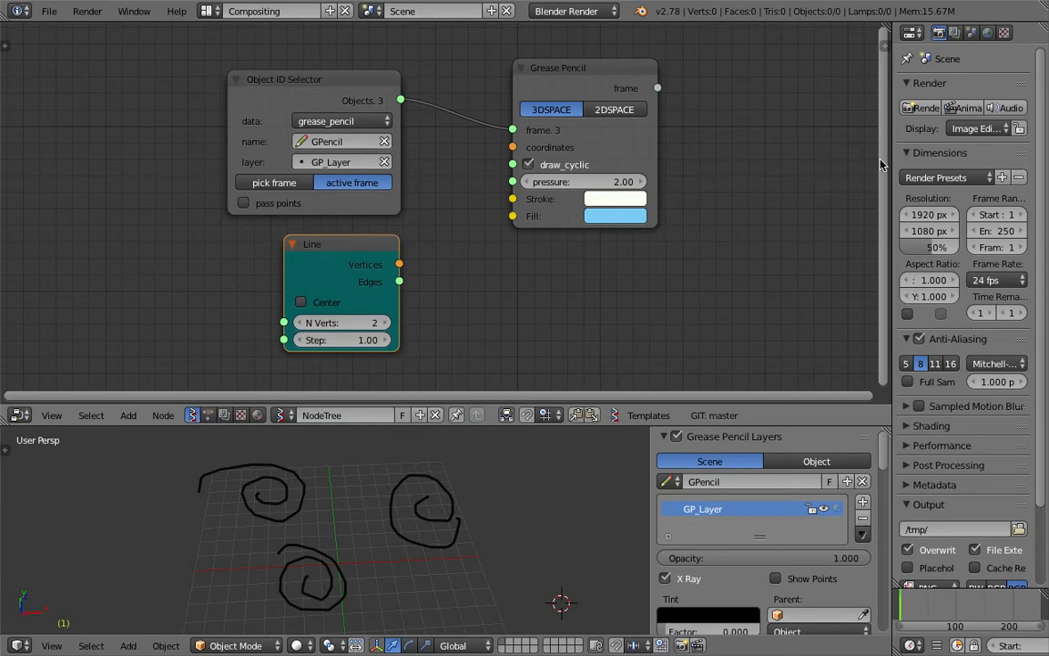
left_click_drag(891, 161, 929, 160)
Step: Connect the Line node's Vertices output to the Grease Pencil node's coordinates input and view the drawn stroke from the top
middle_click_drag(426, 282, 356, 262)
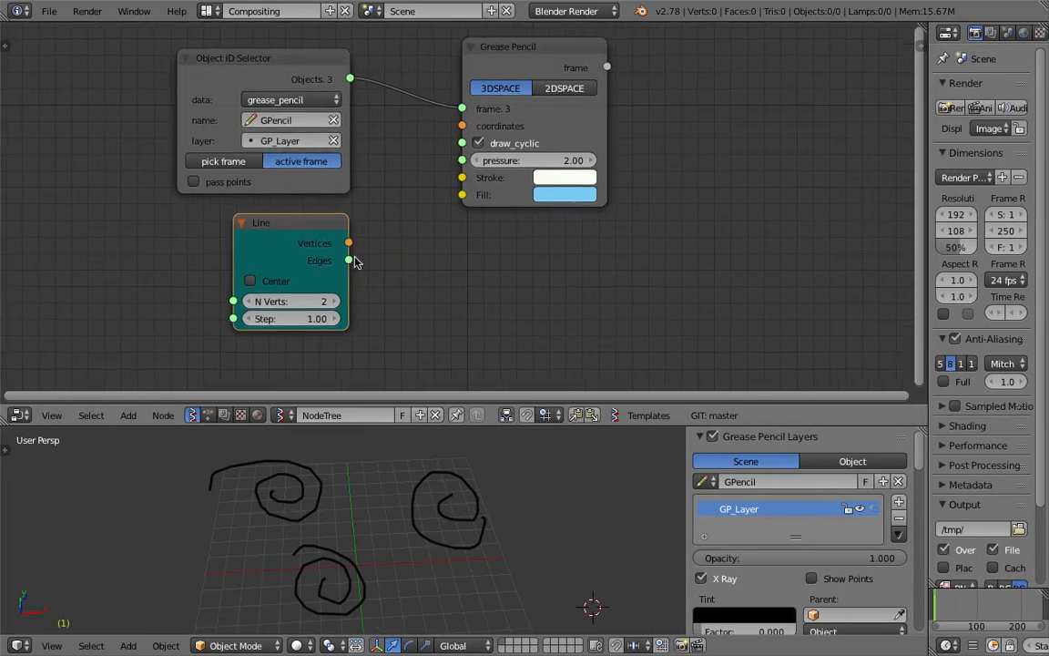
left_click_drag(348, 242, 453, 132)
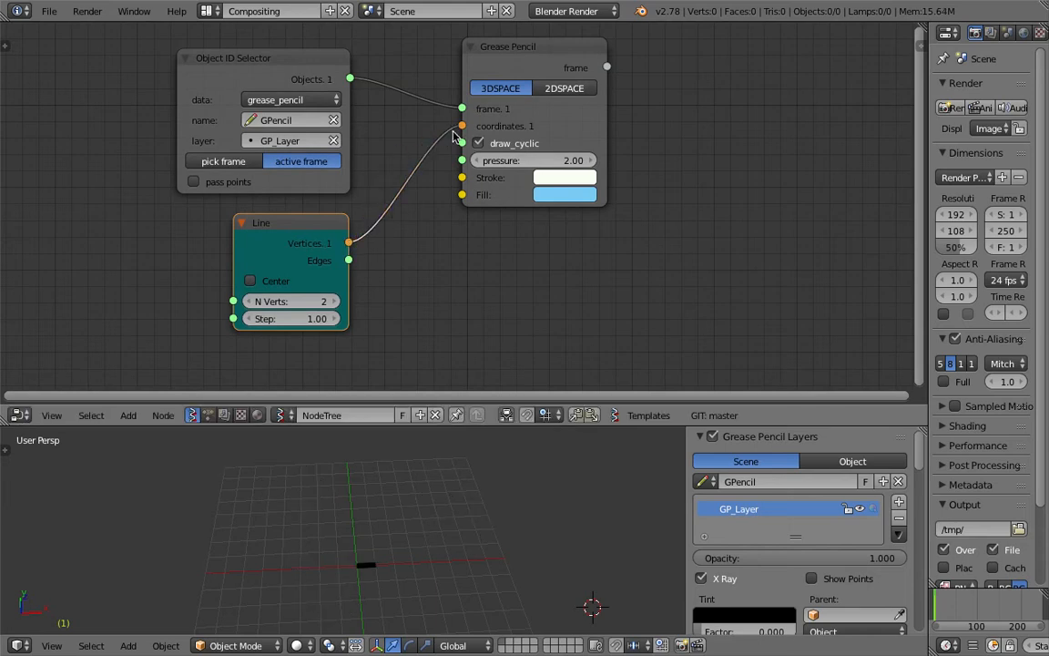
mouse_move(414, 547)
middle_mouse_down()
mouse_move(455, 564)
mouse_move(431, 578)
mouse_move(317, 567)
middle_mouse_up()
scroll(515, 122, "up", 3)
left_click(52, 645)
left_click(82, 568)
middle_click_drag(420, 525, 363, 516, "shift")
middle_click_drag(361, 357, 352, 266)
scroll(350, 253, "down", 1)
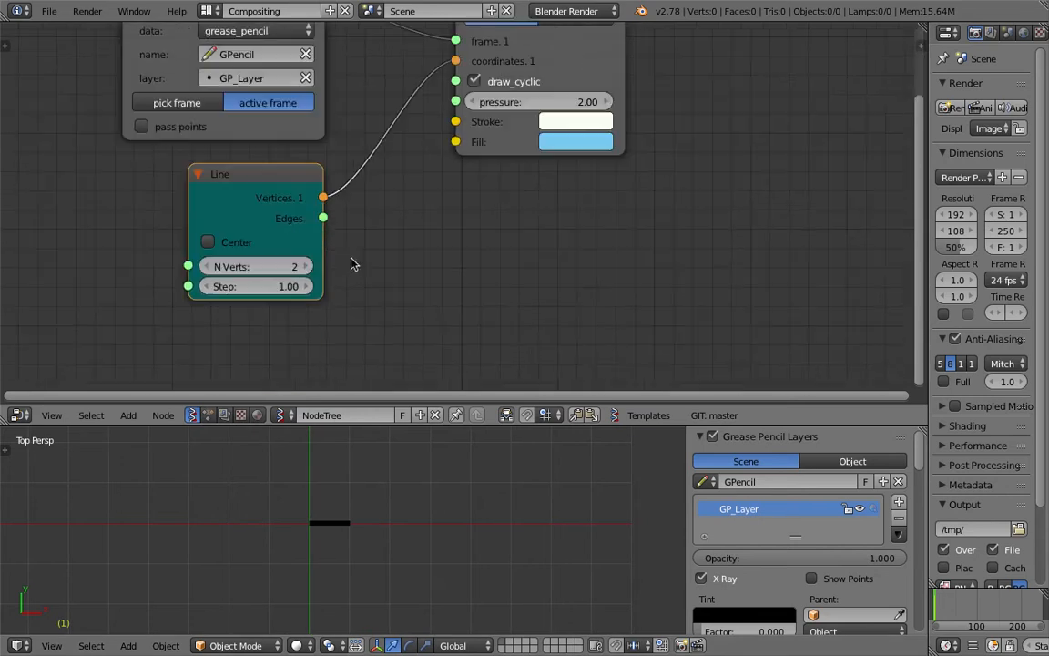
Step: Set the Line node's vertex count to 11
left_click(306, 265)
left_click(306, 265)
left_click(306, 265)
left_click(306, 265)
left_click(306, 265)
left_click(306, 265)
left_click(306, 265)
scroll(499, 464, "down", 1)
middle_click_drag(499, 464, 411, 462)
left_click(306, 265)
left_click(306, 265)
middle_click_drag(326, 501, 432, 533)
left_click(52, 646)
left_click(66, 562)
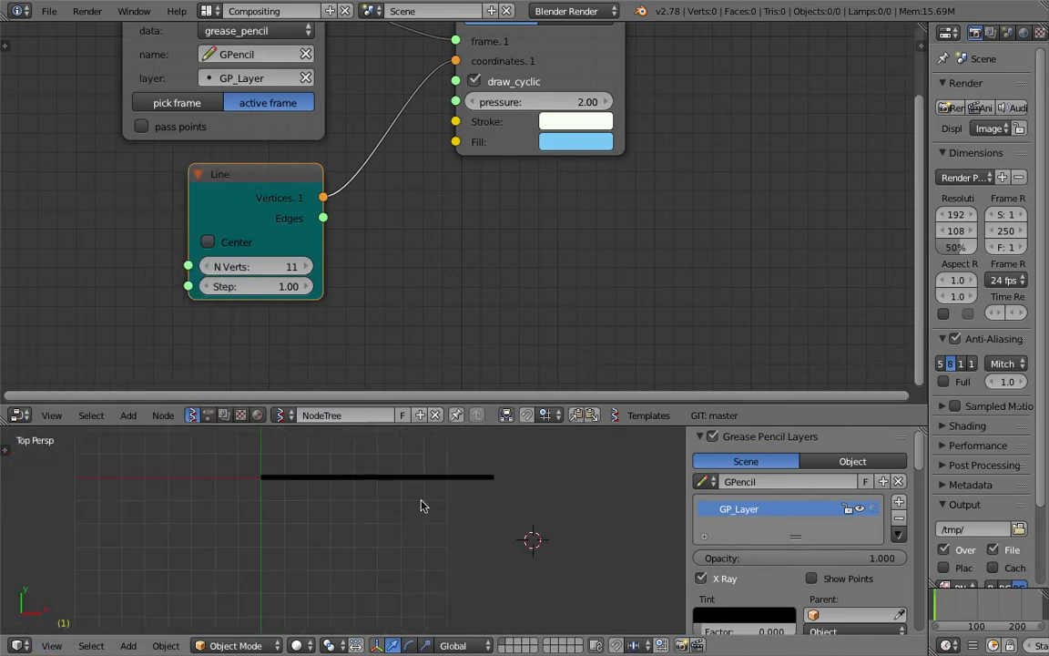
Step: Set the Grease Pencil node's pressure to 2
scroll(527, 155, "down", 1)
middle_click_drag(517, 182, 510, 246)
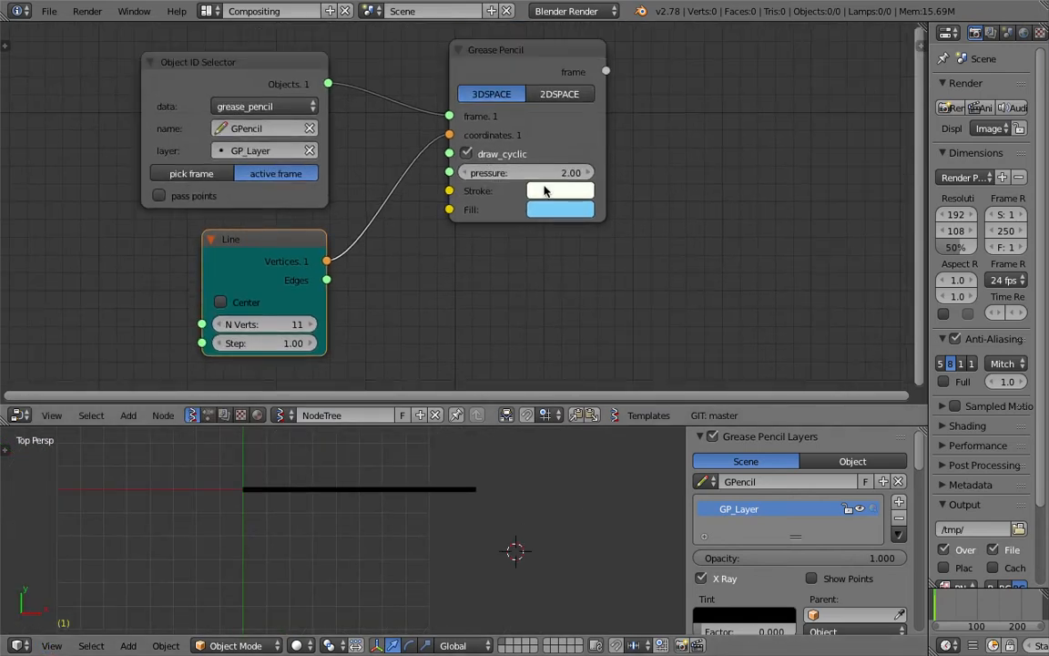
mouse_move(549, 174)
left_mouse_down()
mouse_move(491, 174)
mouse_move(547, 175)
left_mouse_up()
type("2")
key("Return")
Step: Move the Grease Pencil node farther away from the Object ID Selector and Line nodes, and save over the existing blend file
left_click_drag(590, 146, 684, 148)
left_click(564, 155)
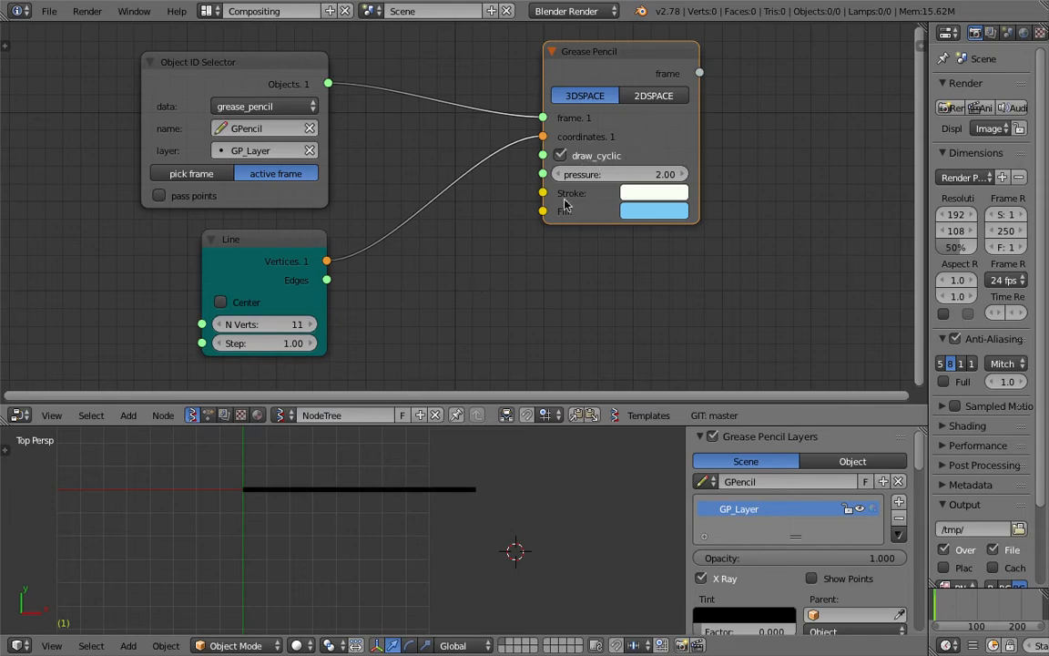
key("ctrl+s")
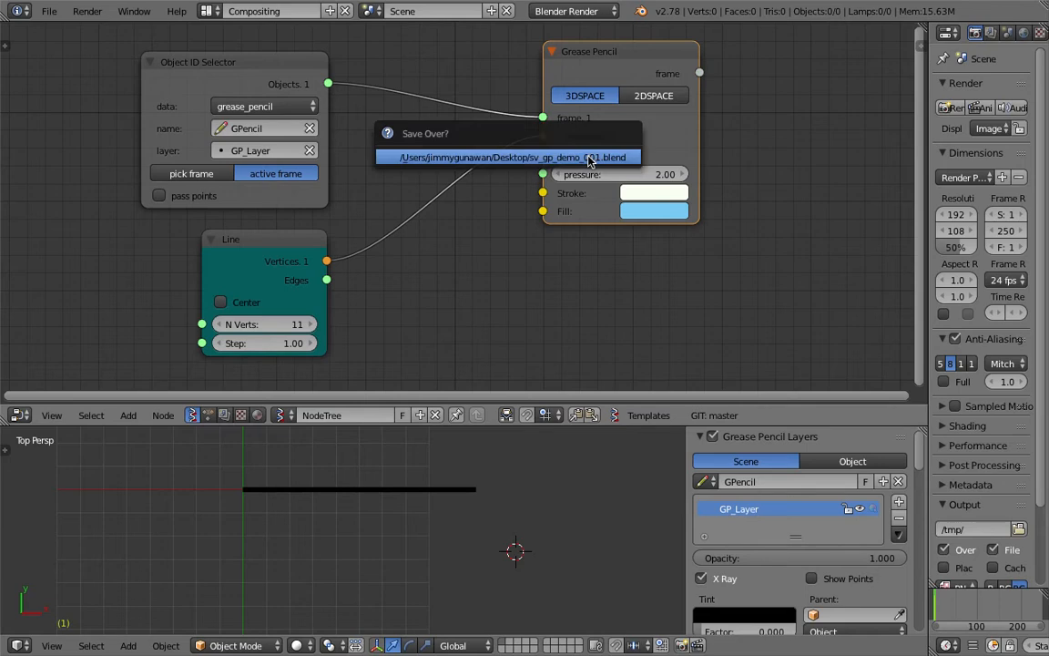
left_click(587, 162)
Step: Move the Line node aside and insert a Randomize input vertices node into the link between Line and Grease Pencil
middle_click_drag(524, 239, 597, 215)
left_click_drag(289, 228, 198, 240)
key("shift+a")
left_click(395, 238)
type("random")
key("Down")
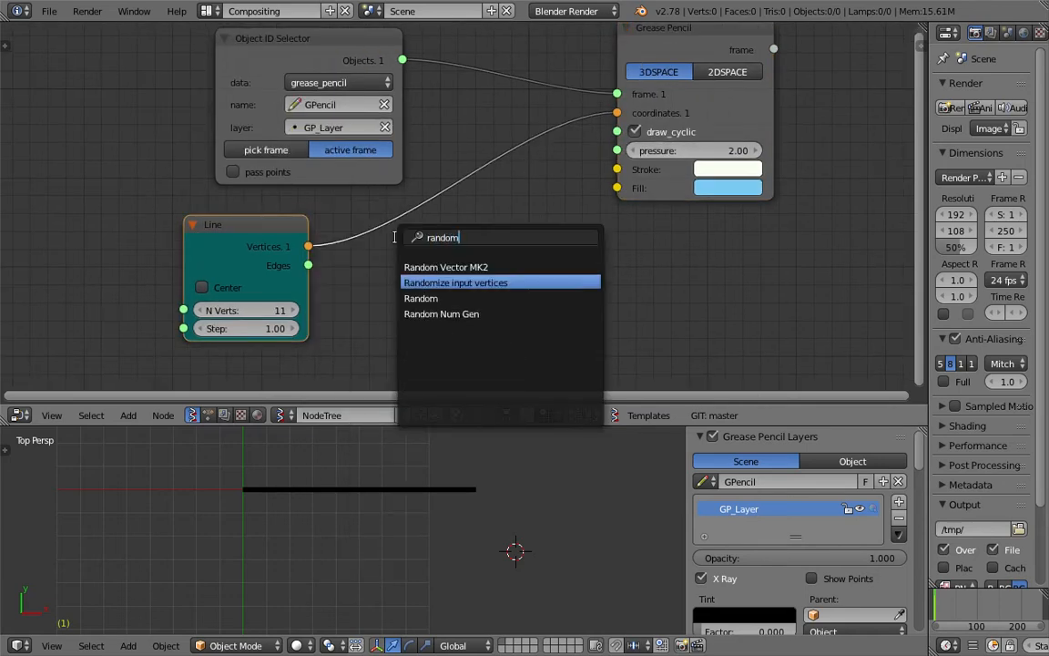
key("Return")
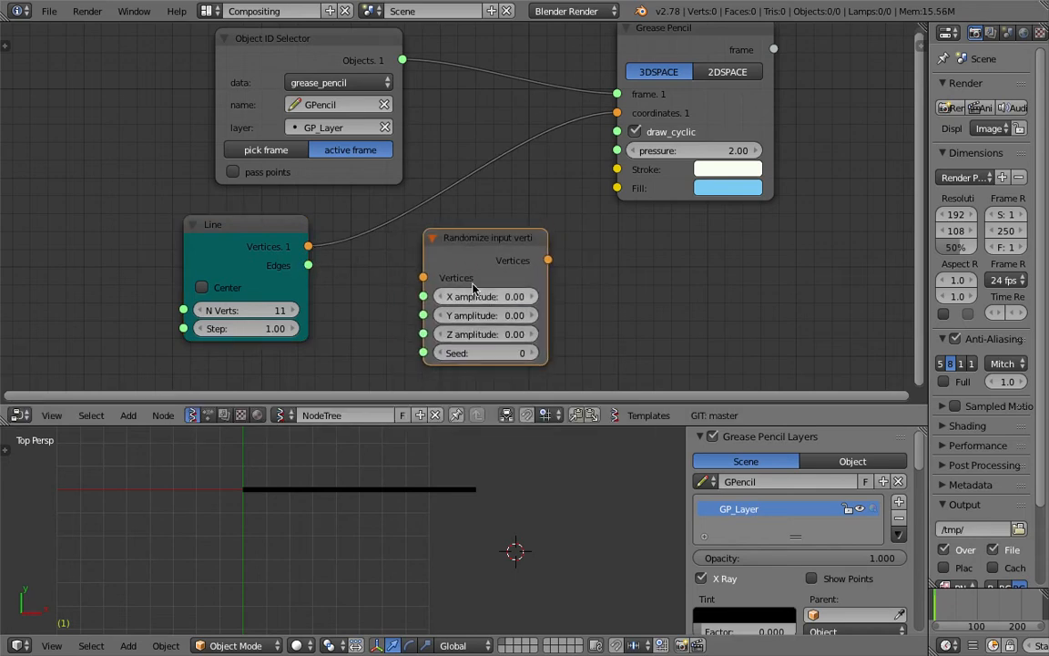
left_click(477, 204)
Step: Set the Randomize input vertices node's X amplitude to 0 and its Y amplitude to 1.56
mouse_move(475, 245)
left_mouse_down()
mouse_move(522, 246)
mouse_move(491, 274)
mouse_move(547, 419)
mouse_move(473, 506)
left_mouse_up()
left_click(483, 244)
type("0")
key("Return")
scroll(464, 534, "up", 3)
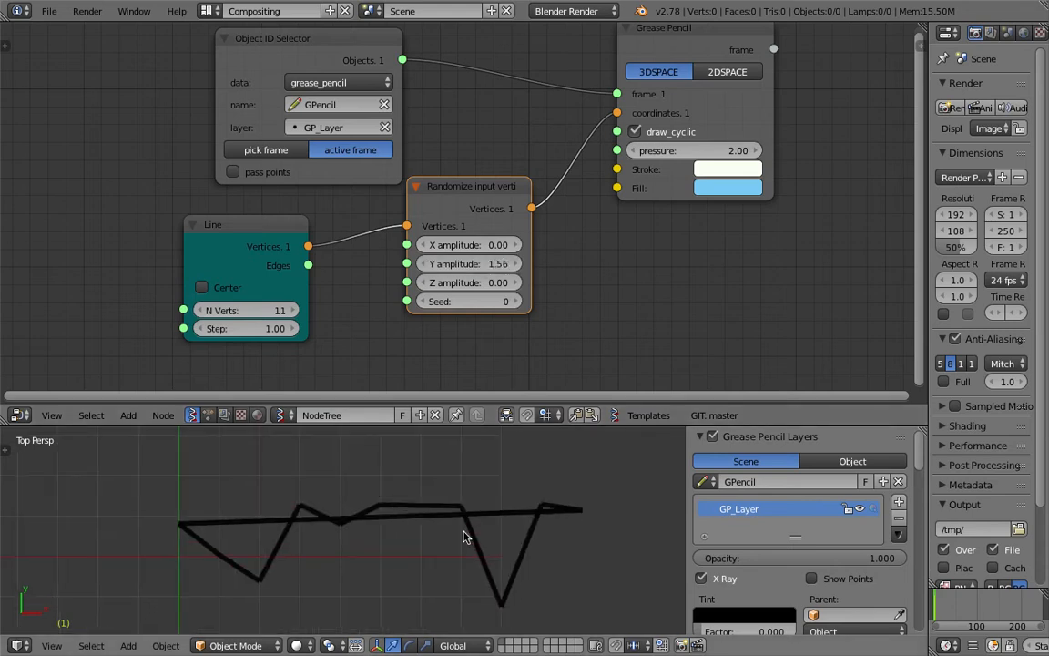
Step: Compare the open and closed stroke by toggling draw_cyclic on the Grease Pencil node, leaving the option off
left_click(689, 133)
left_click(689, 133)
left_click(690, 133)
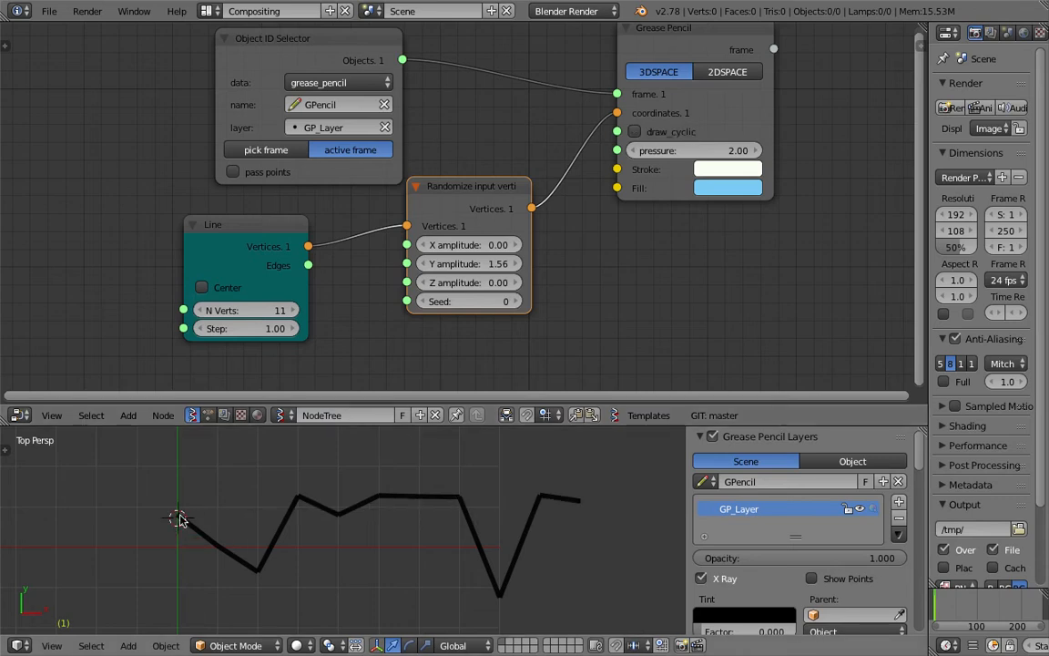
left_click(578, 501)
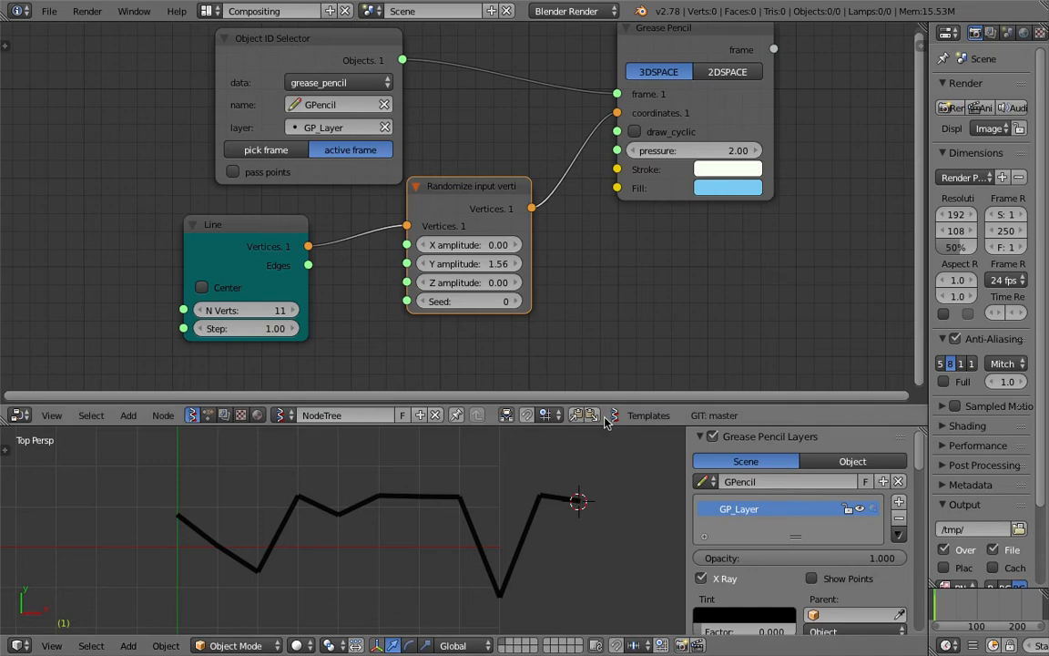
left_click(679, 135)
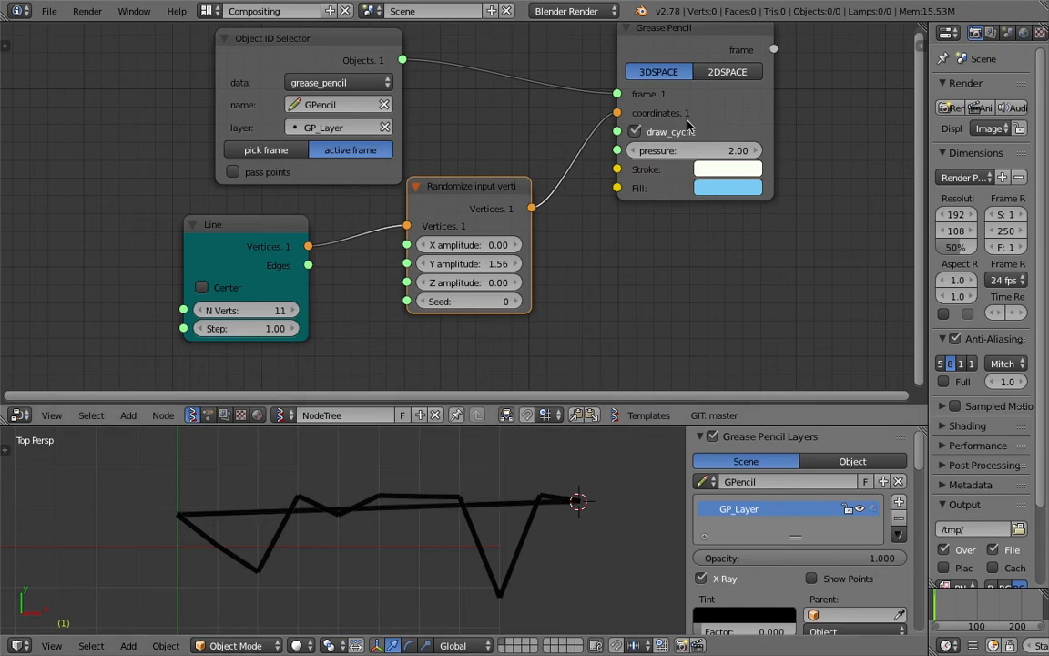
left_click(690, 133)
Step: Raise the Line node's vertex count to 23
middle_click_drag(680, 278, 646, 297)
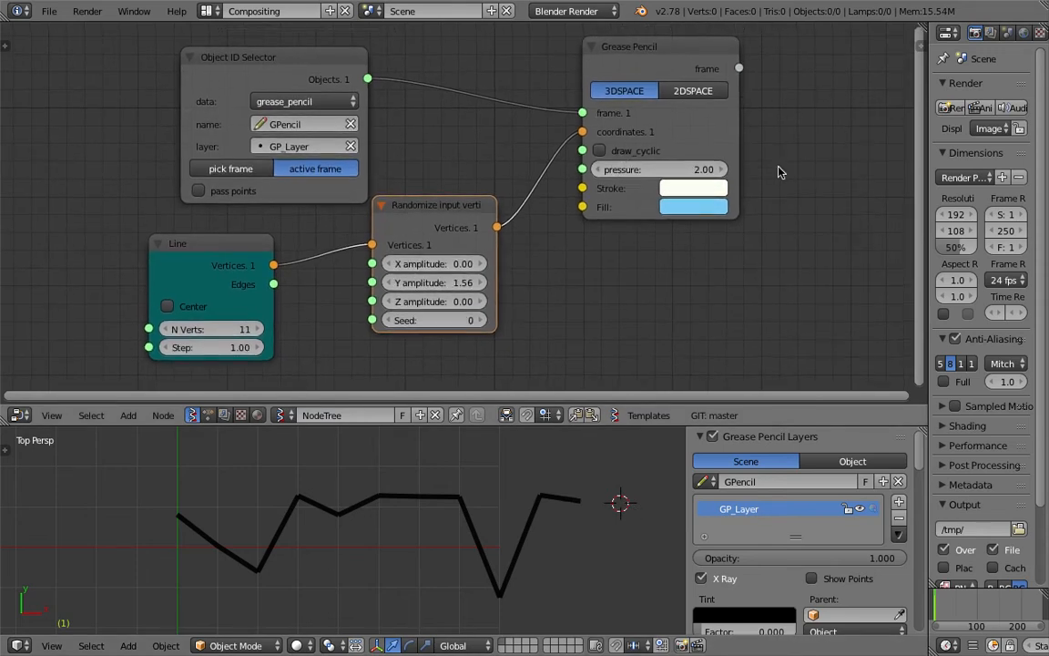
scroll(693, 242, "down", 1)
middle_click_drag(693, 242, 707, 216)
double_click(288, 295)
scroll(443, 509, "down", 4)
middle_click_drag(466, 513, 397, 497, "shift")
left_click(227, 457)
left_click(286, 293)
left_click(286, 293)
left_click(286, 293)
left_click(286, 293)
left_click(286, 293)
left_click(286, 293)
left_click(286, 294)
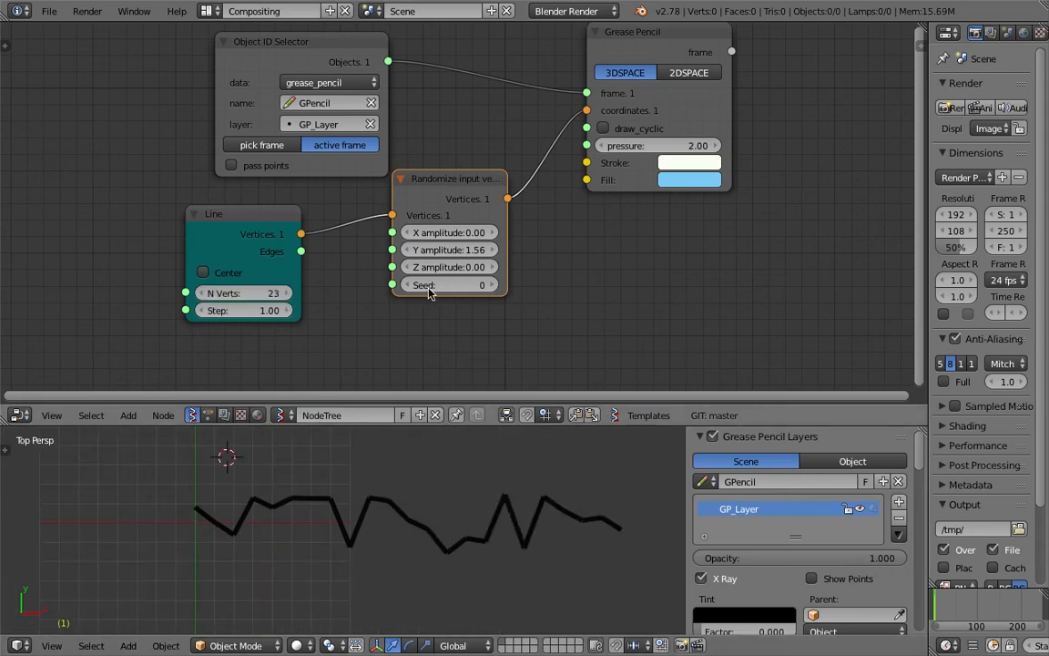
Step: Move the Grease Pencil node farther from the Randomize input vertices node and widen the latter until its title fits
left_click_drag(421, 182, 416, 188)
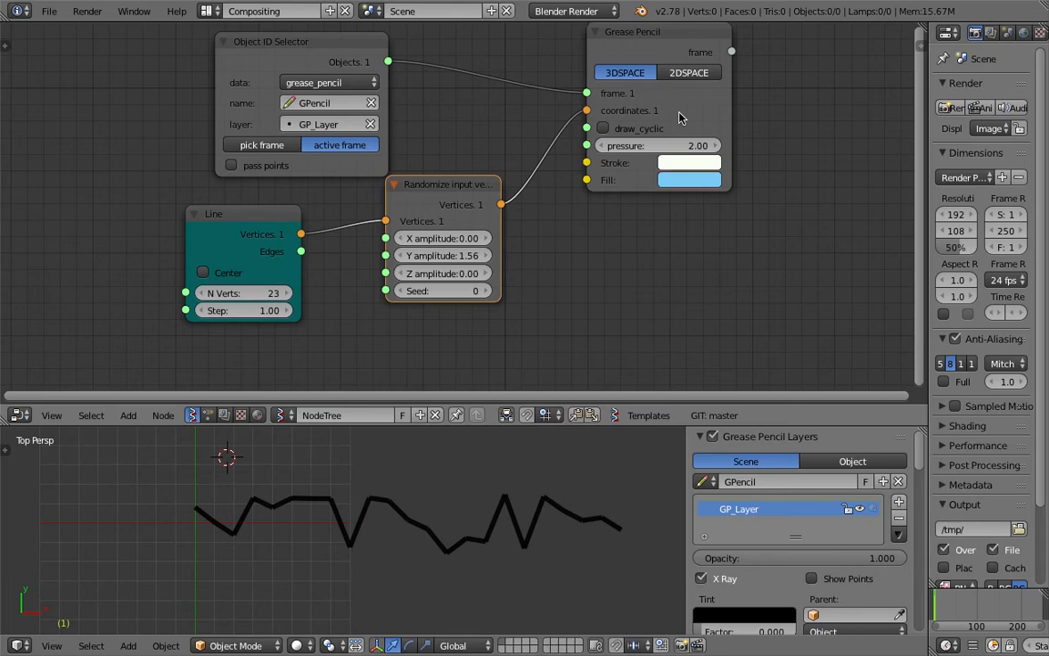
left_click_drag(679, 117, 774, 125)
left_click_drag(500, 192, 559, 195)
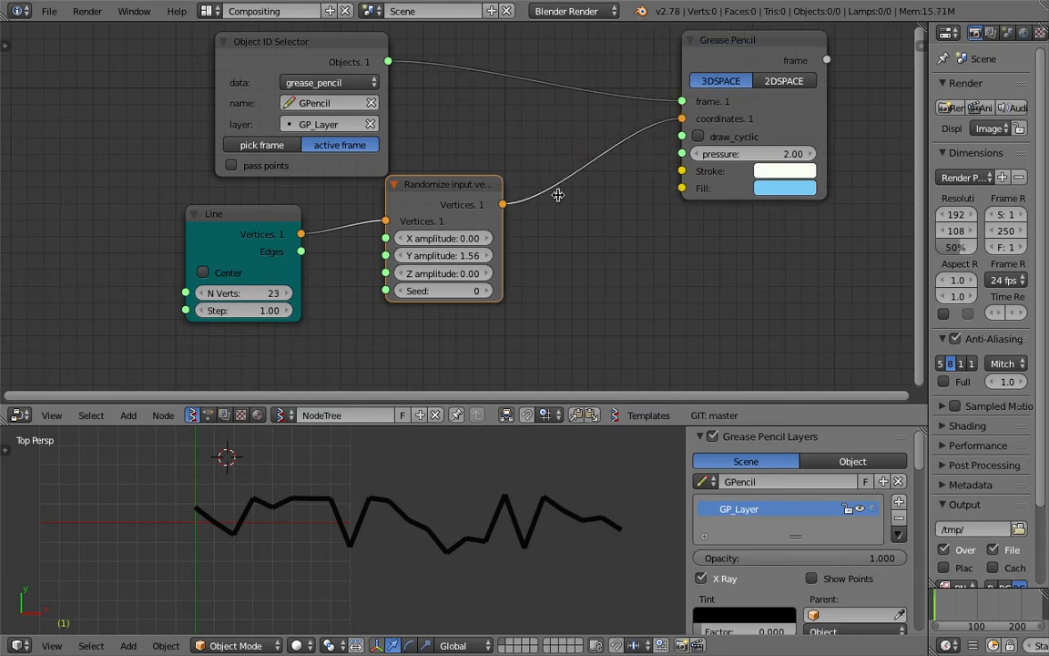
Step: Set the Randomize input vertices node's seed to 220 and make the 3D view area somewhat taller
middle_click_drag(528, 499, 207, 532, "shift")
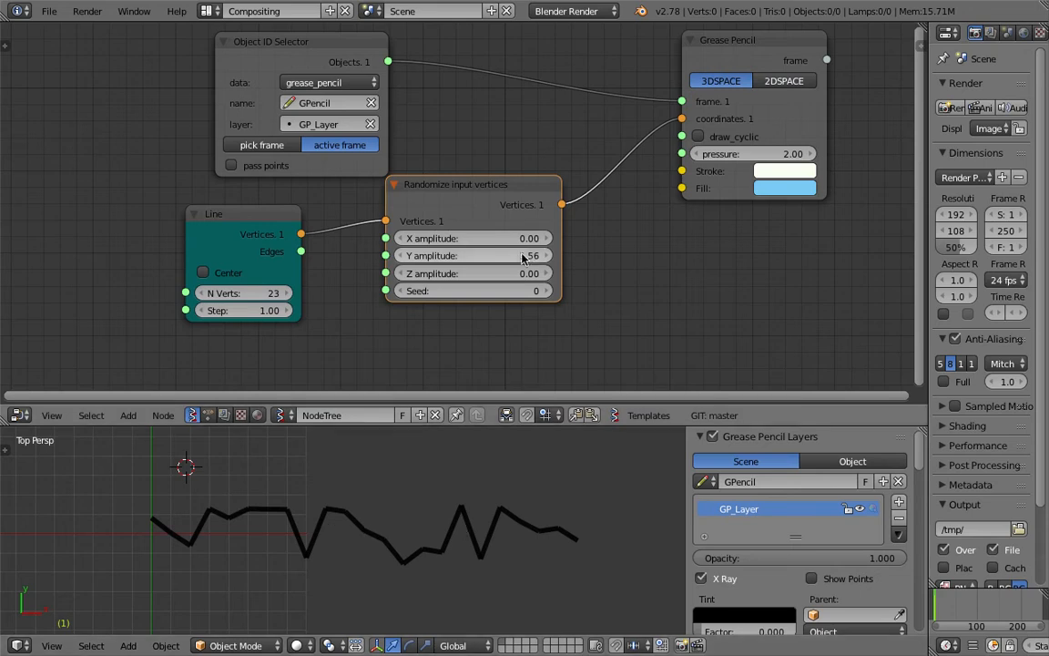
left_click_drag(469, 290, 628, 291)
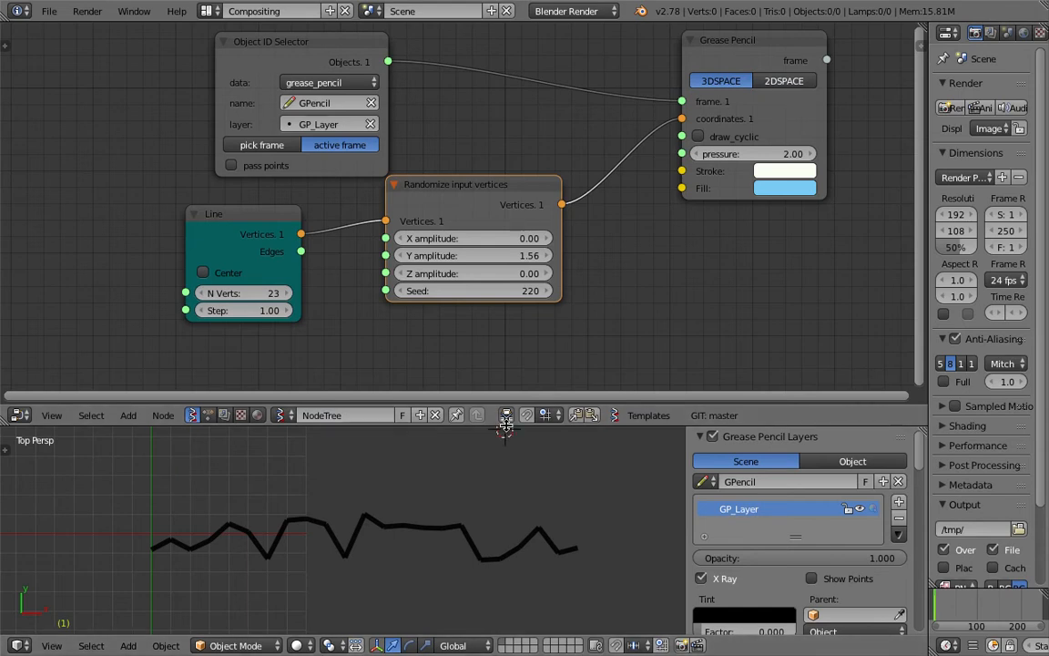
left_click_drag(504, 428, 506, 324)
key("Home")
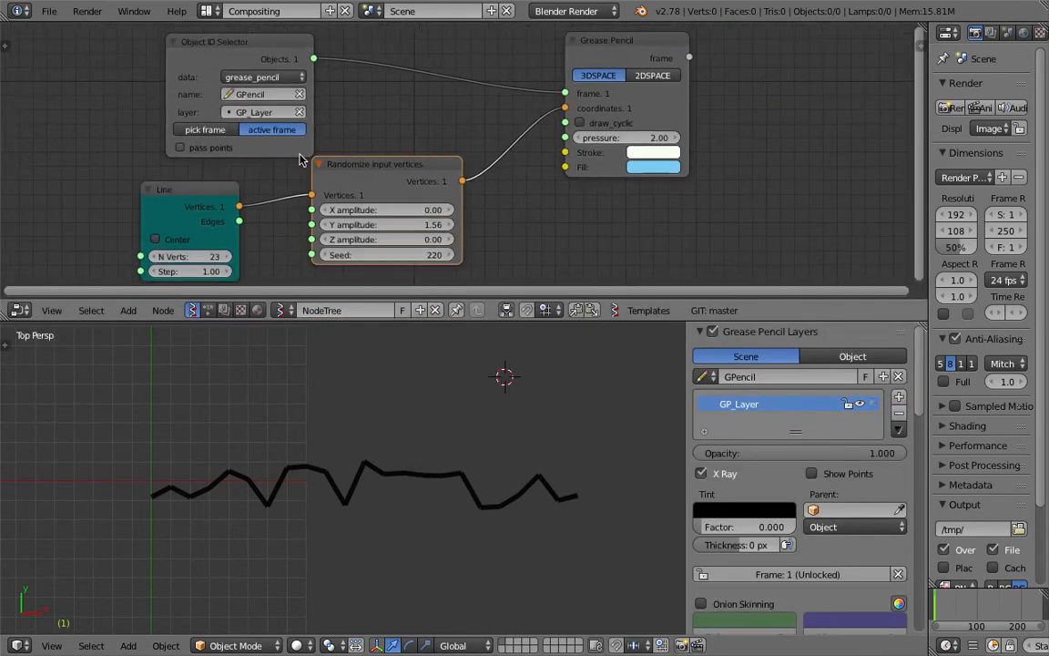
left_click_drag(490, 320, 492, 379)
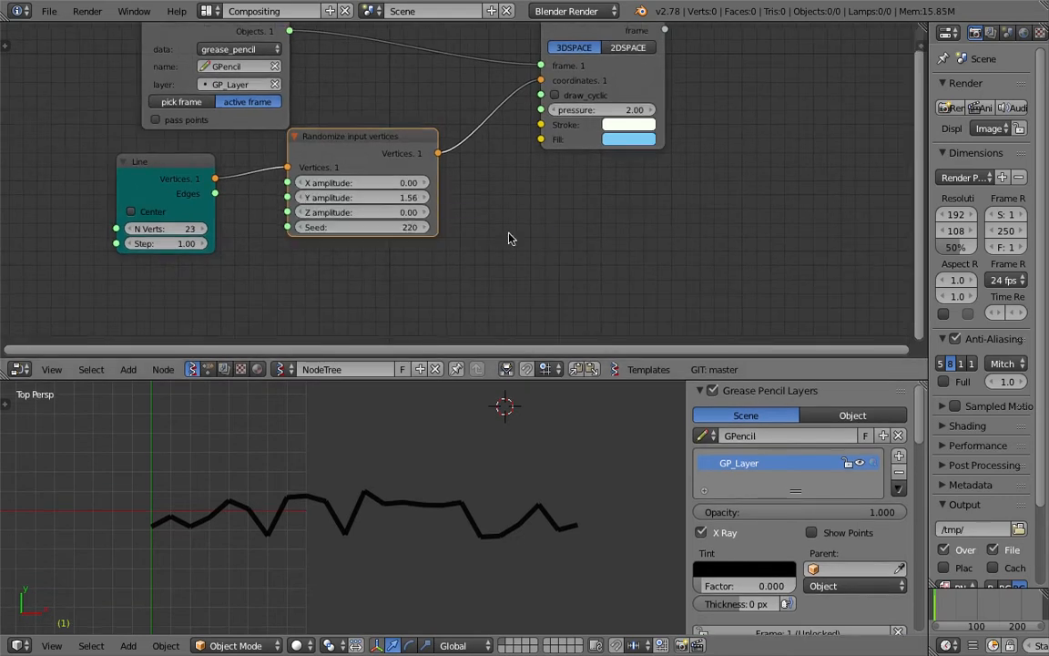
Step: Add a Viewer Draw node below the Grease Pencil node
key("alt+space")
type("view")
key("Return")
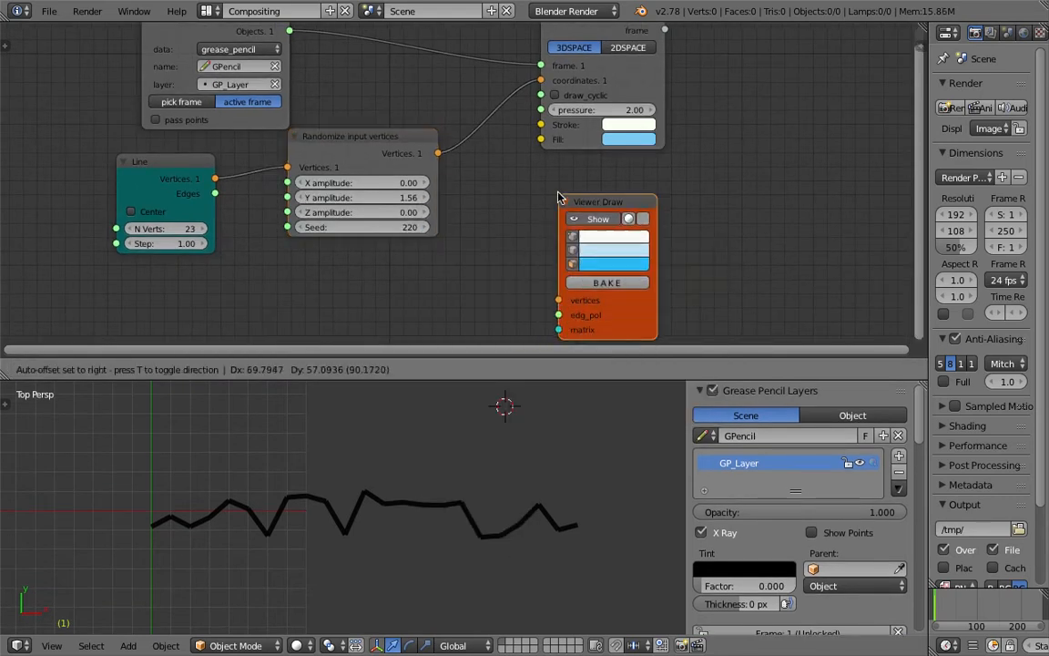
left_click(558, 196)
Step: Connect the Line's Edges output to the Viewer Draw's edg_pol input, and try Line and randomized Vertices in its vertices input
mouse_move(216, 179)
left_mouse_down()
mouse_move(555, 297)
mouse_move(422, 247)
left_mouse_up()
left_click_drag(216, 179, 557, 299)
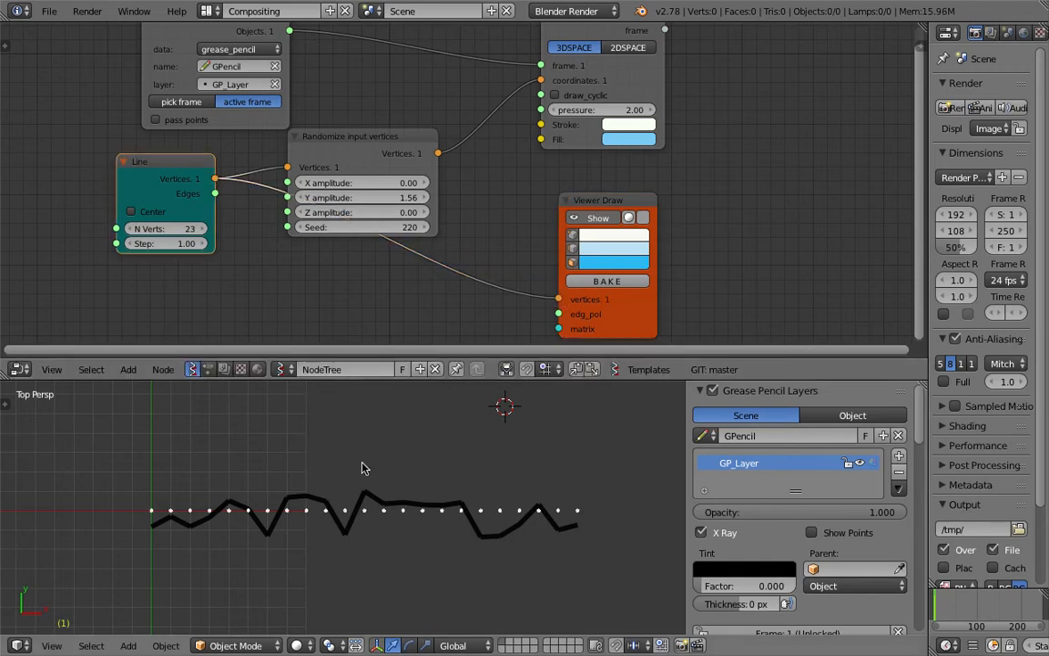
mouse_move(215, 193)
left_mouse_down()
mouse_move(520, 283)
mouse_move(558, 313)
left_mouse_up()
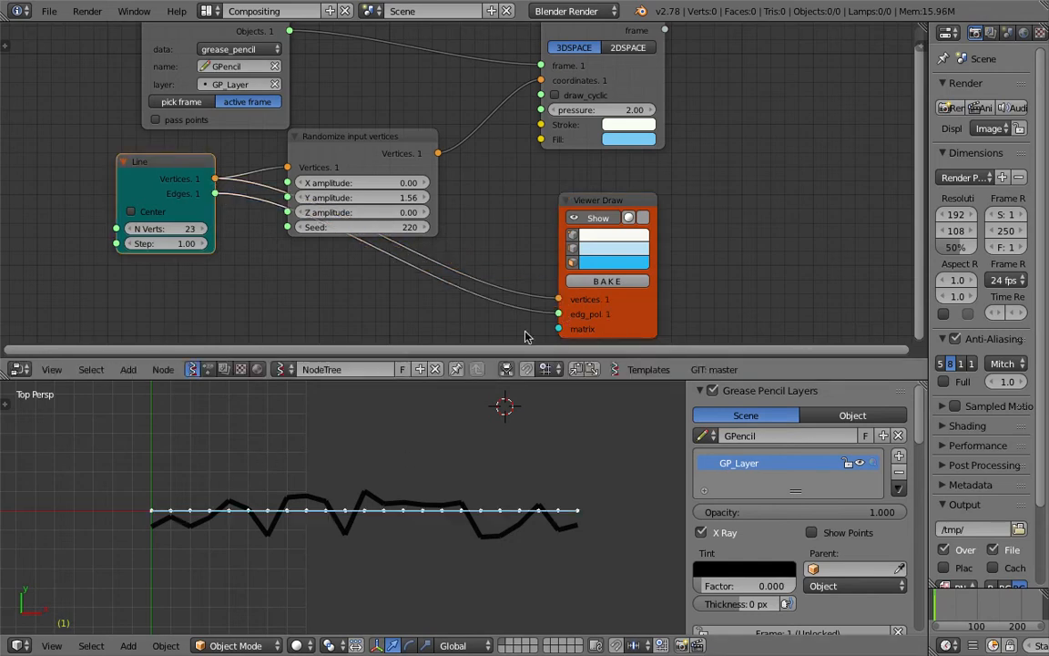
mouse_move(438, 153)
left_mouse_down()
mouse_move(503, 250)
mouse_move(556, 299)
left_mouse_up()
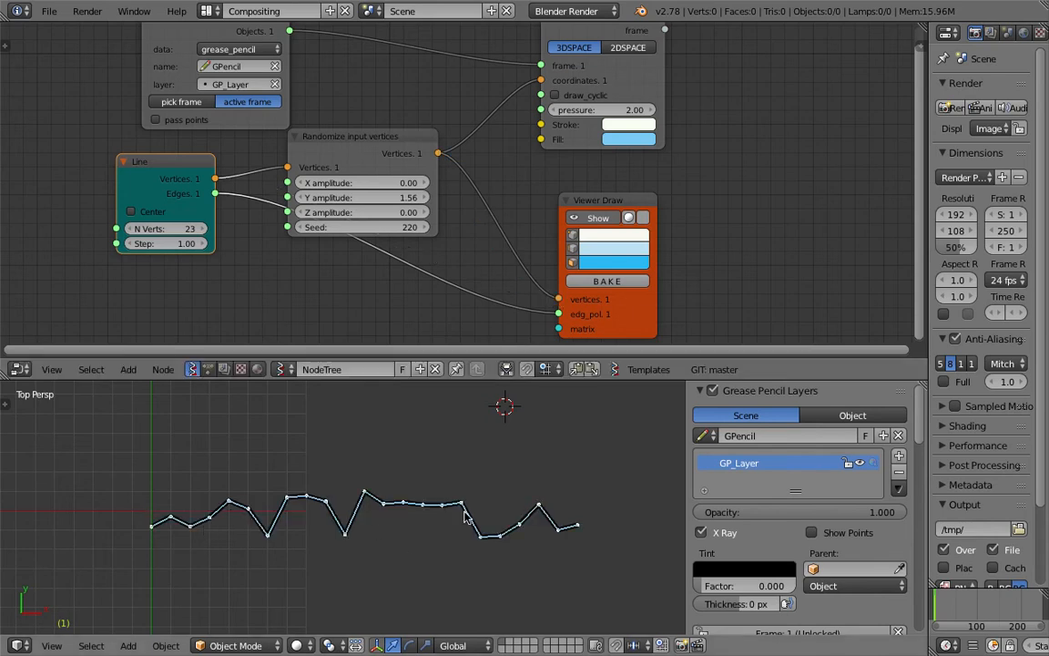
Step: Toggle the Viewer Draw node's display off and on, and delete the node
left_click(592, 218)
left_click(592, 219)
left_click(608, 200)
key("x")
middle_click_drag(609, 202, 661, 211)
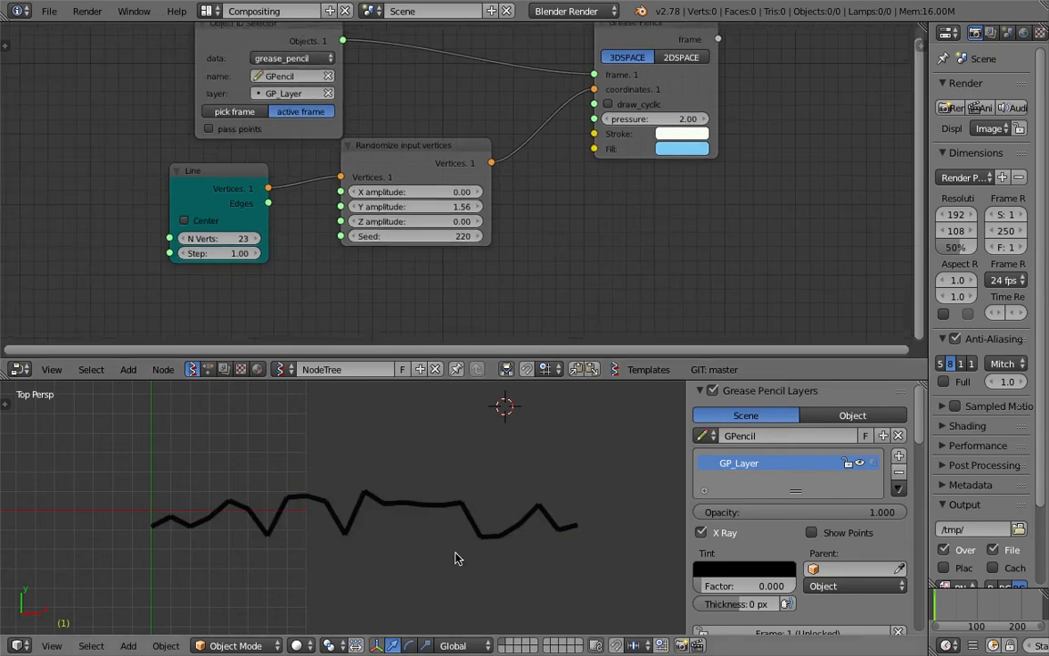
Step: Enlarge the 3D view area to make room for the stroke and the grease pencil settings
scroll(378, 548, "up", 2)
middle_click_drag(523, 519, 471, 507, "shift")
scroll(549, 500, "down", 2)
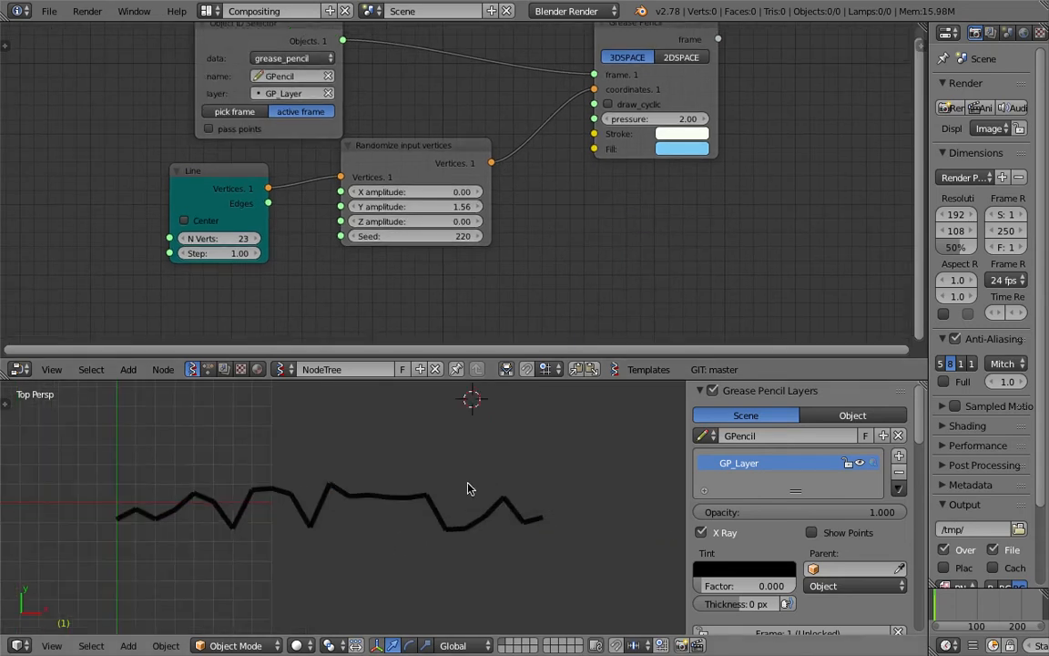
scroll(487, 487, "up", 1)
scroll(840, 462, "down", 2)
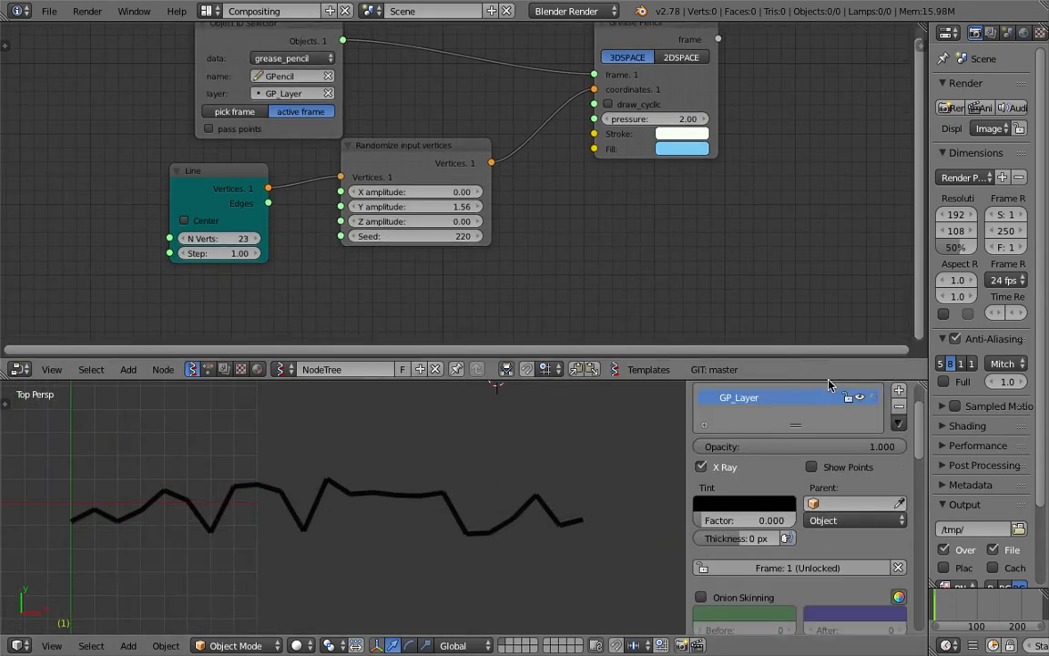
left_click_drag(829, 386, 826, 173)
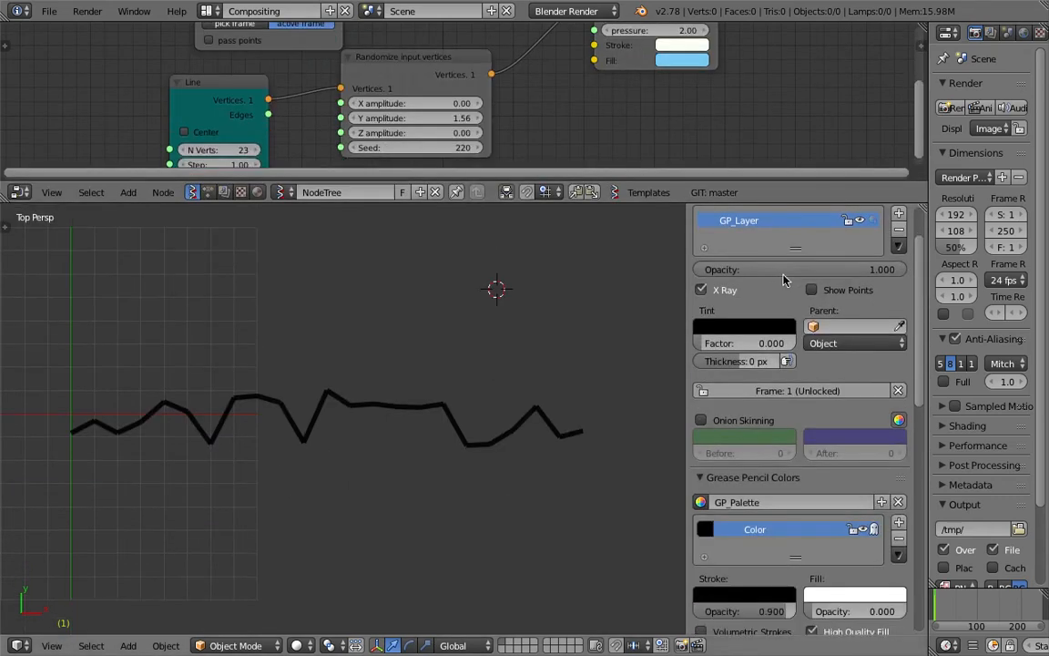
Step: Change the GP_Palette color's stroke to a muted steel blue with an opacity of 0.968
scroll(719, 328, "down", 6)
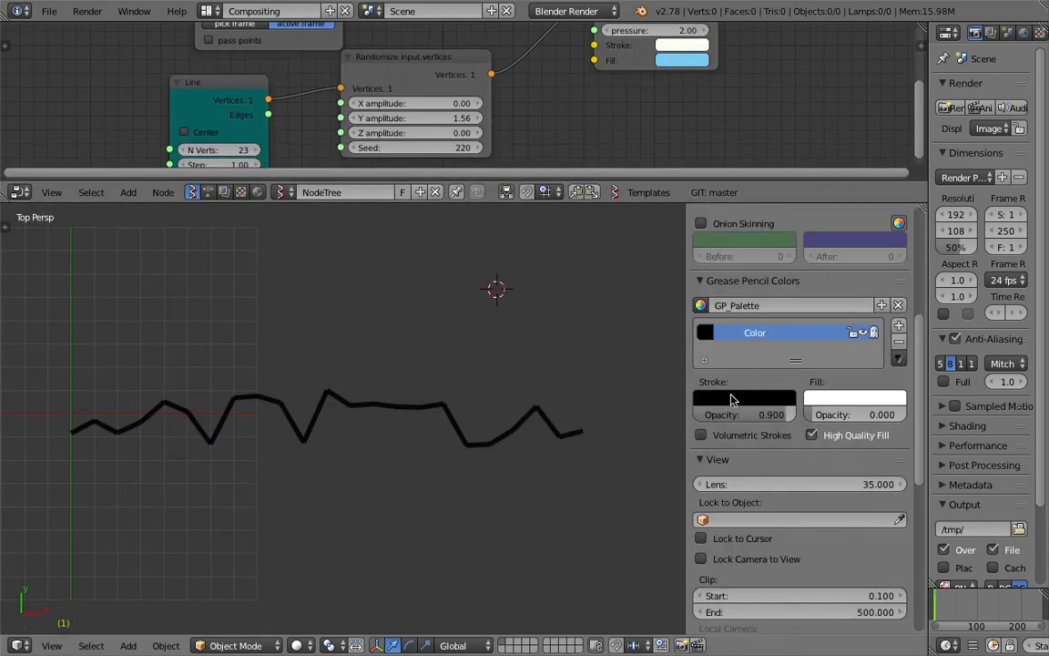
left_click(745, 398)
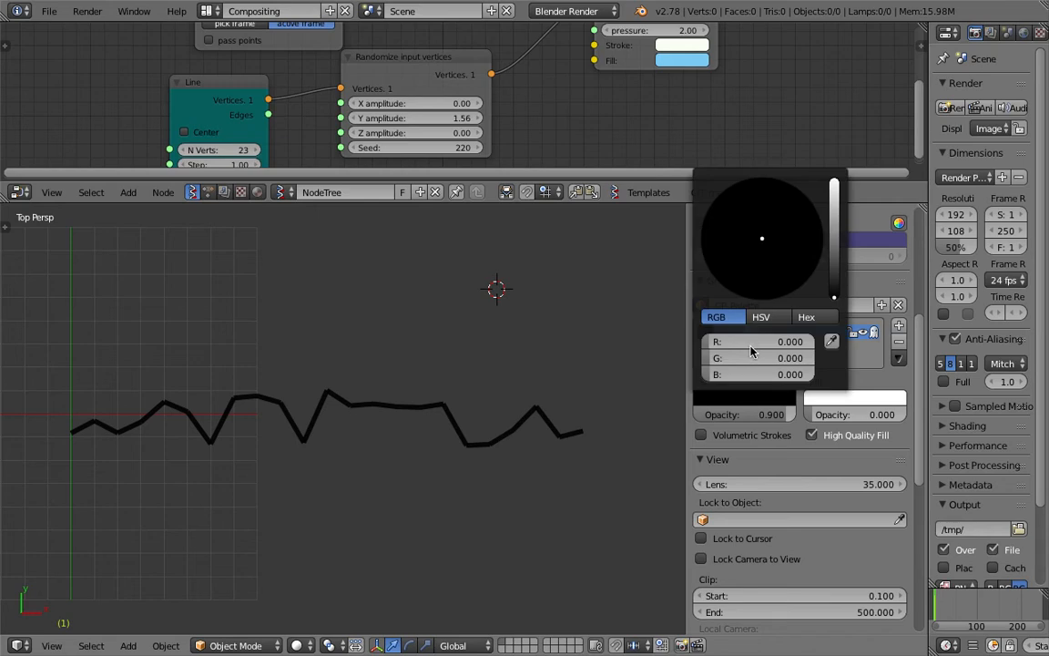
left_click(832, 222)
mouse_move(811, 229)
left_mouse_down()
mouse_move(794, 206)
mouse_move(800, 213)
left_mouse_up()
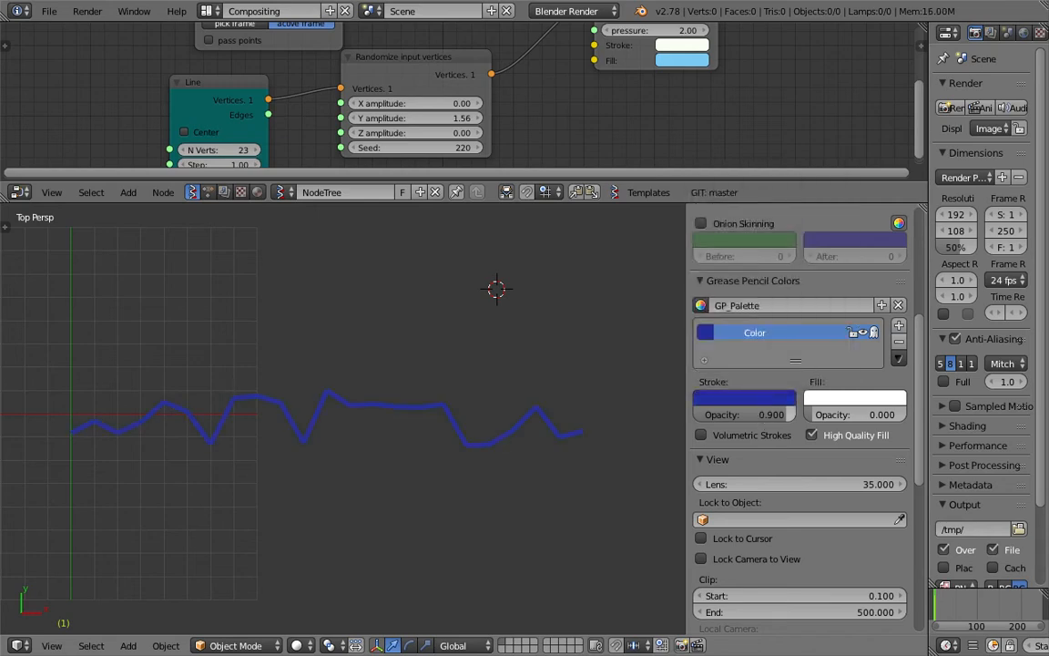
left_click_drag(762, 413, 769, 412)
left_click(790, 399)
mouse_move(800, 247)
left_mouse_down()
mouse_move(763, 218)
mouse_move(774, 211)
left_mouse_up()
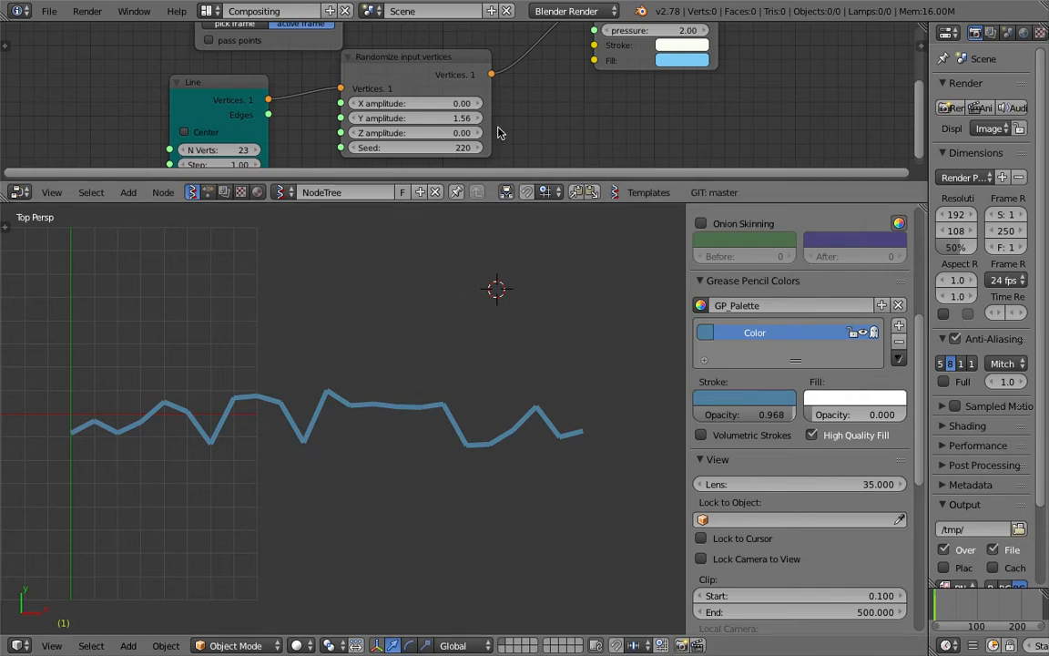
Step: Review the grease pencil layer and color settings and inspect the blue stroke up close
left_click_drag(570, 204, 570, 223)
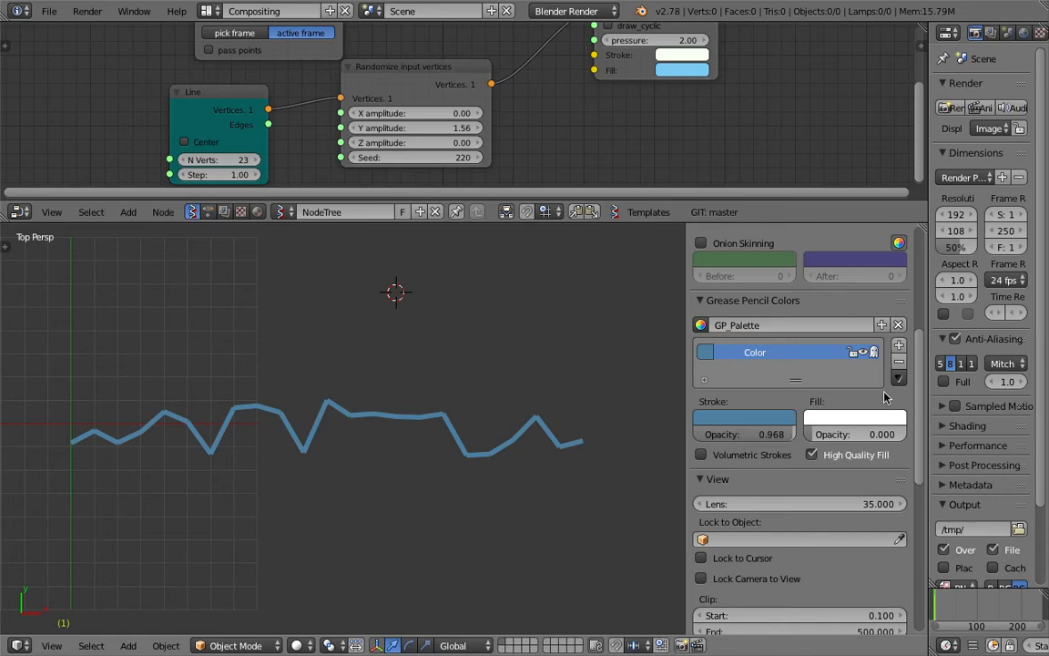
scroll(590, 169, "down", 1)
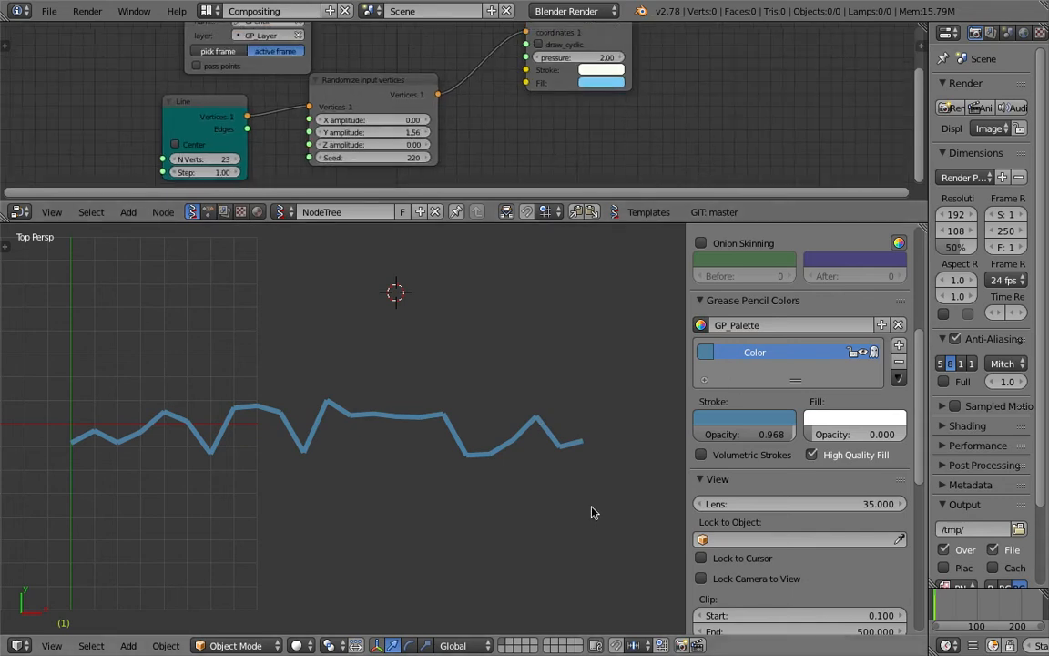
scroll(558, 466, "up", 1)
scroll(765, 451, "down", 1)
left_click_drag(918, 416, 971, 420)
left_click_drag(904, 418, 809, 418)
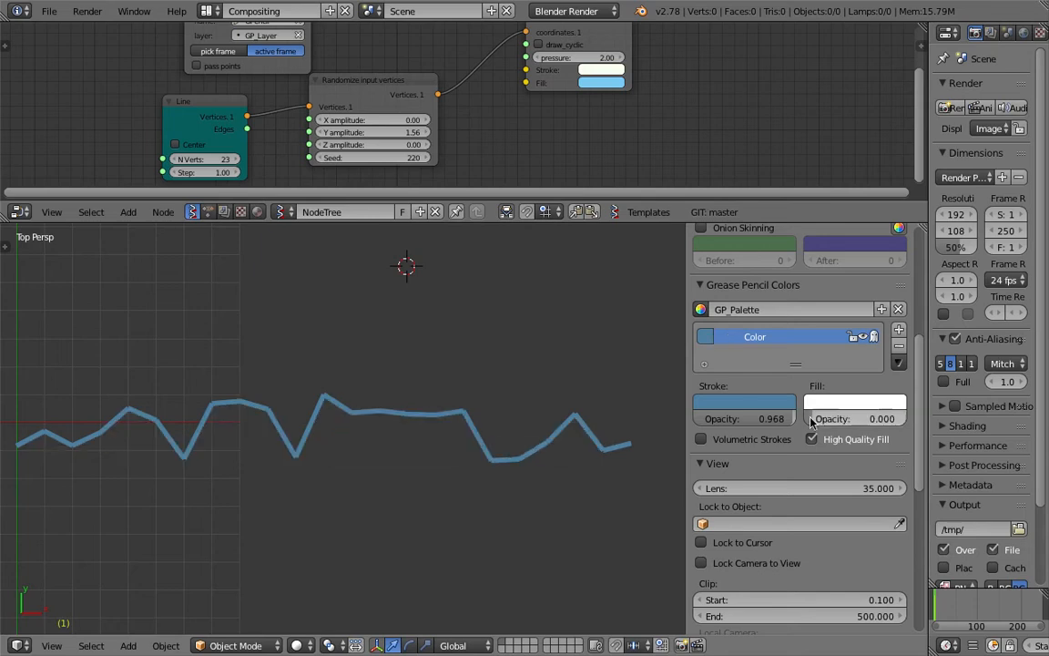
left_click_drag(917, 398, 925, 339)
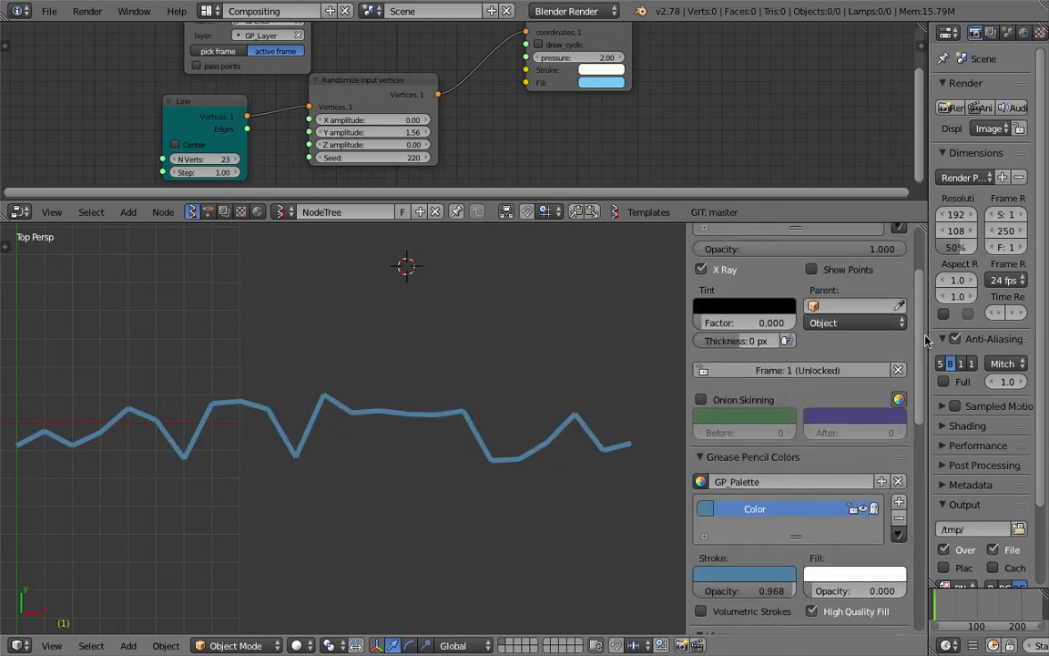
scroll(552, 412, "up", 4)
scroll(340, 422, "up", 2)
scroll(482, 457, "up", 5)
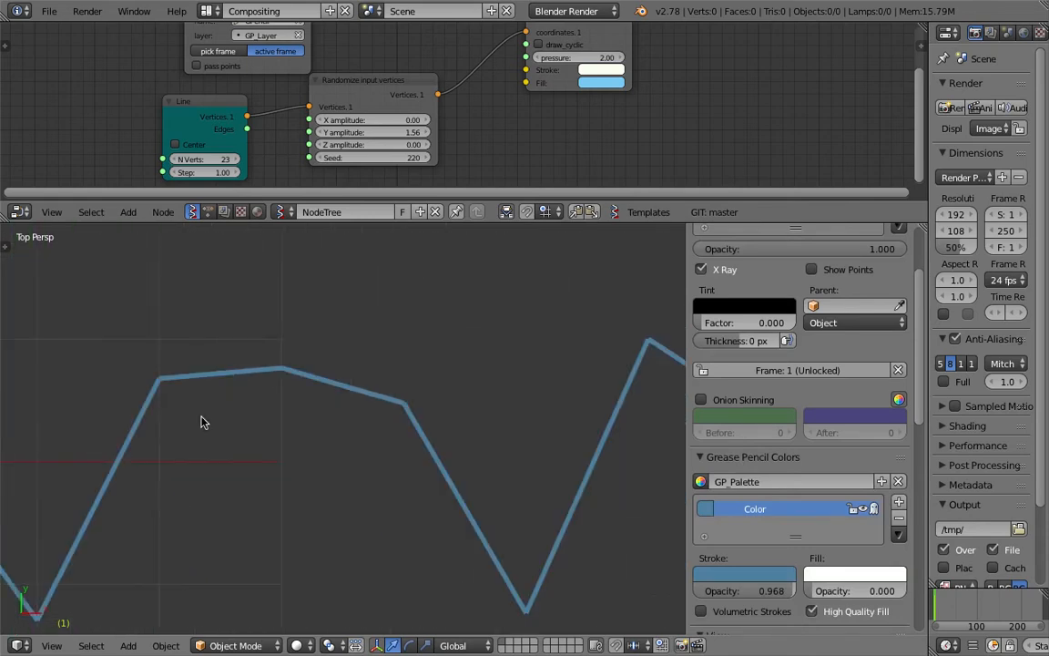
Step: Inspect the blue stroke's bends up close and enlarge the node editor area above the 3D view
middle_click_drag(386, 400, 104, 444, "shift")
scroll(197, 439, "up", 4)
middle_click_drag(197, 439, 363, 402, "shift")
scroll(394, 381, "down", 4)
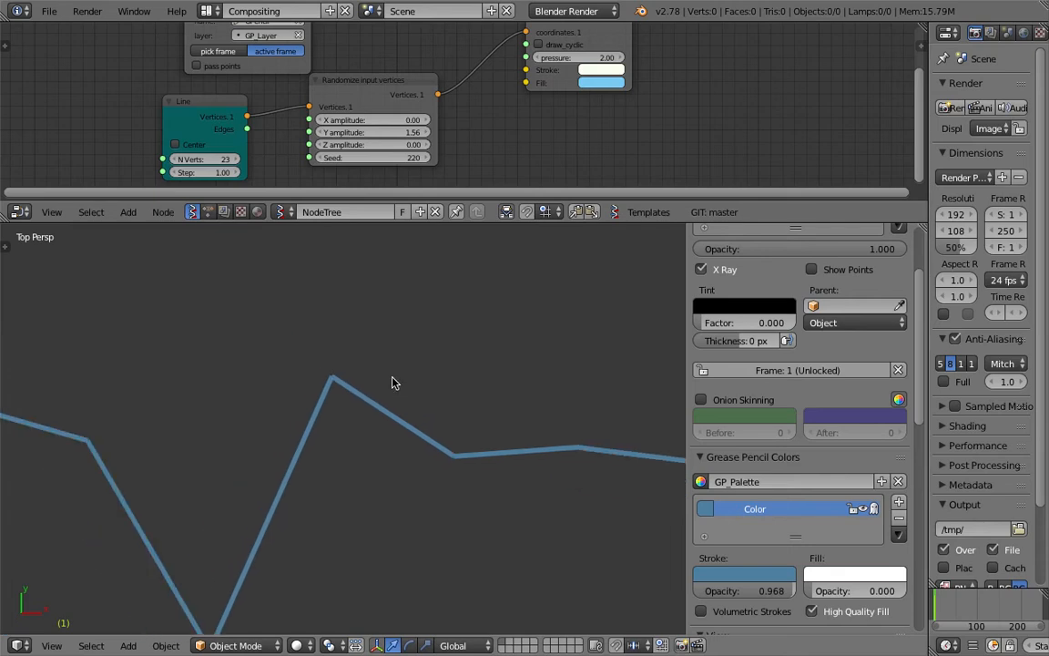
scroll(368, 400, "up", 5)
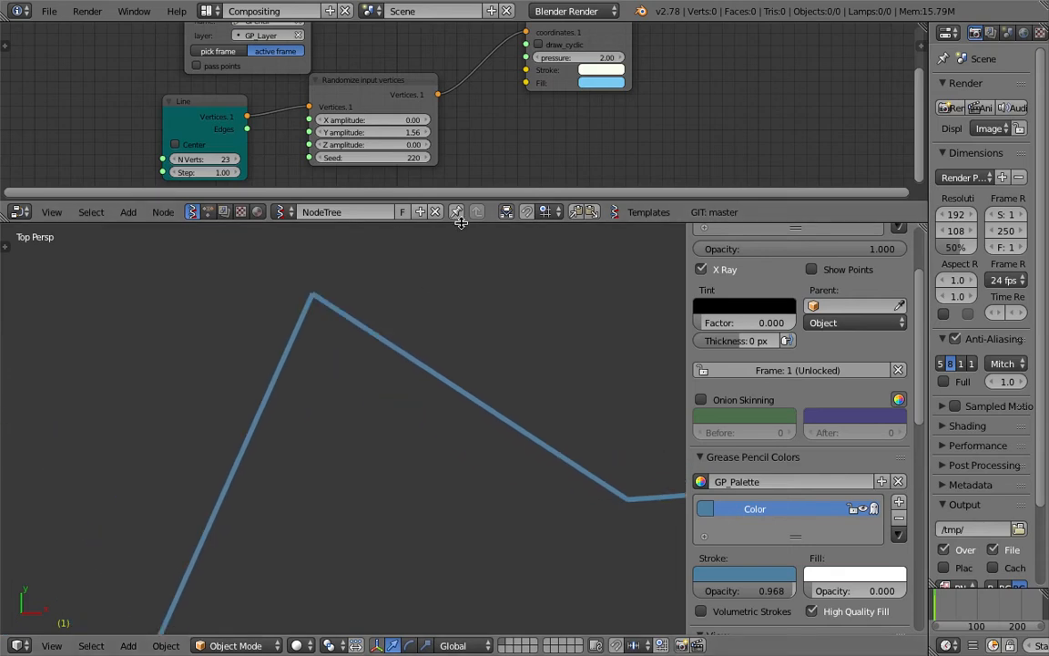
left_click_drag(461, 223, 356, 370)
mouse_move(364, 426)
middle_mouse_down("shift")
mouse_move(480, 435)
mouse_move(385, 507)
middle_mouse_up("shift")
mouse_move(397, 438)
middle_mouse_down("shift")
mouse_move(459, 501)
mouse_move(374, 440)
mouse_move(338, 445)
middle_mouse_up("shift")
mouse_move(216, 415)
middle_mouse_down("shift")
mouse_move(295, 494)
mouse_move(255, 444)
mouse_move(307, 447)
mouse_move(370, 493)
mouse_move(323, 475)
mouse_move(412, 565)
mouse_move(408, 507)
mouse_move(436, 512)
mouse_move(352, 459)
mouse_move(433, 514)
middle_mouse_up("shift")
mouse_move(402, 479)
middle_mouse_down("shift")
mouse_move(412, 520)
mouse_move(365, 431)
middle_mouse_up("shift")
scroll(393, 477, "down", 11)
middle_click_drag(398, 484, 358, 427, "shift")
scroll(388, 473, "down", 4)
scroll(388, 473, "down", 2)
Step: Set the Line node to 48 vertices with a step of 0.55 and the randomize node's Y amplitude to 1.05
middle_click_drag(222, 261, 251, 238)
mouse_move(246, 211)
left_mouse_down()
mouse_move(323, 211)
mouse_move(200, 224)
mouse_move(293, 211)
left_mouse_up()
scroll(281, 506, "up", 4)
scroll(275, 431, "down", 6)
left_click_drag(401, 184, 360, 184)
scroll(487, 471, "up", 4)
middle_click_drag(496, 473, 522, 476, "shift")
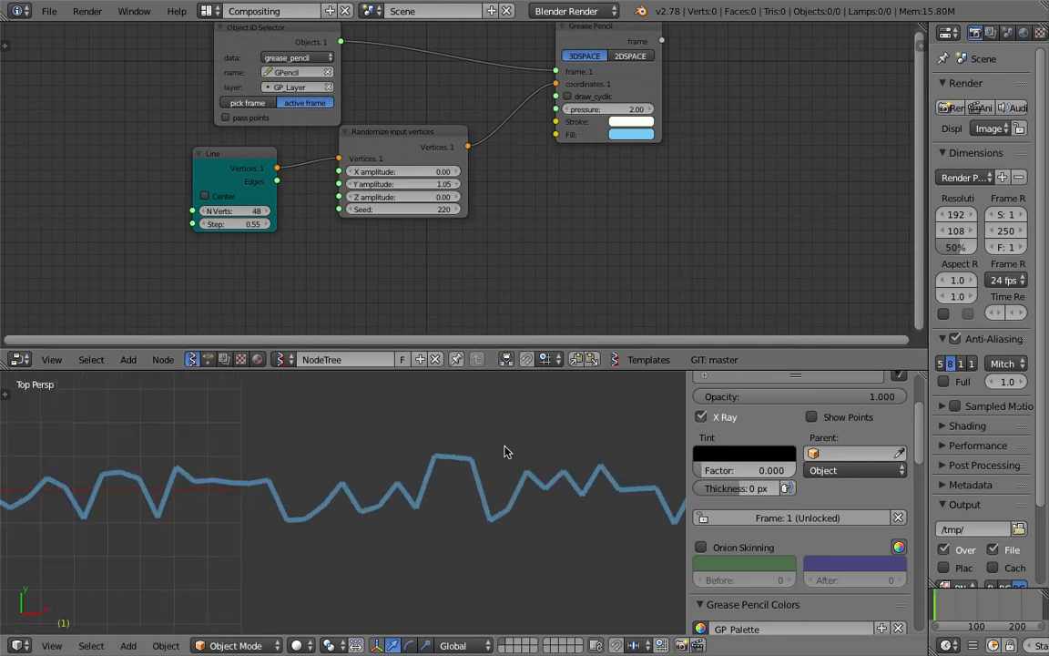
Step: Save the file with the Grease Pencil node moved aside, and hide the 3D view's properties sidebar
left_click_drag(652, 87, 784, 121)
scroll(606, 192, "down", 2)
key("ctrl+s")
left_click(597, 201)
key("n")
Step: Replace the Randomize input vertices node with a direct link from the Line's vertices to the Grease Pencil coordinates, and save the file
scroll(451, 137, "up", 1)
left_click_drag(414, 143, 451, 159)
key("x")
left_click_drag(275, 168, 641, 108)
scroll(506, 228, "down", 1)
scroll(520, 459, "down", 2)
key("ctrl+s")
left_click(520, 459)
Step: Add a Math node with the Sine function and place it below the link between Line and Grease Pencil
scroll(421, 219, "down", 1)
key("space")
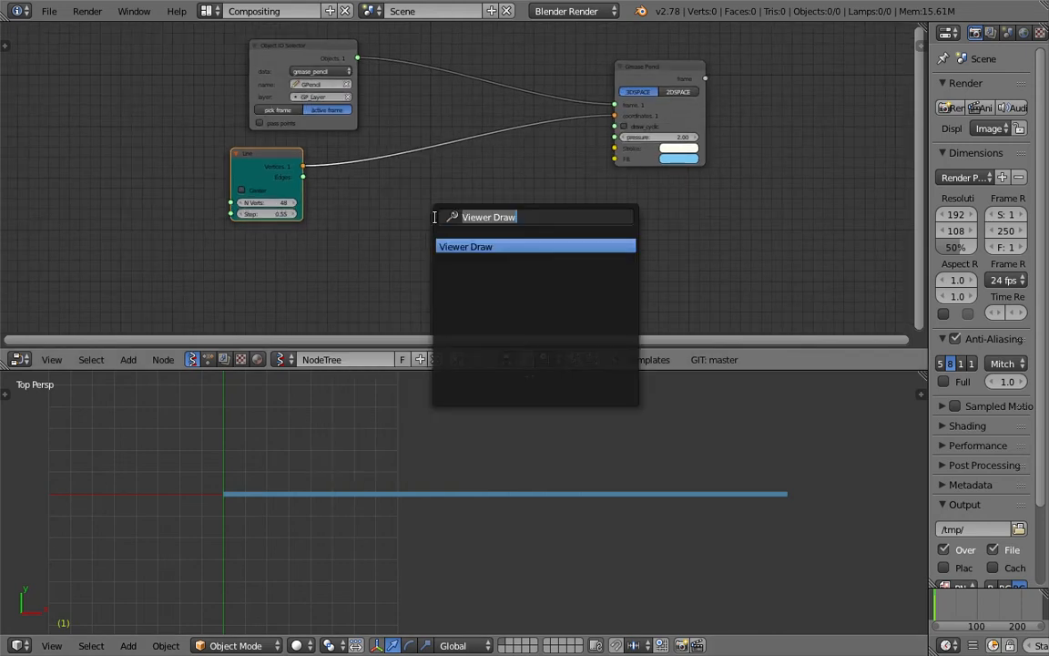
key("BackSpace")
type("math")
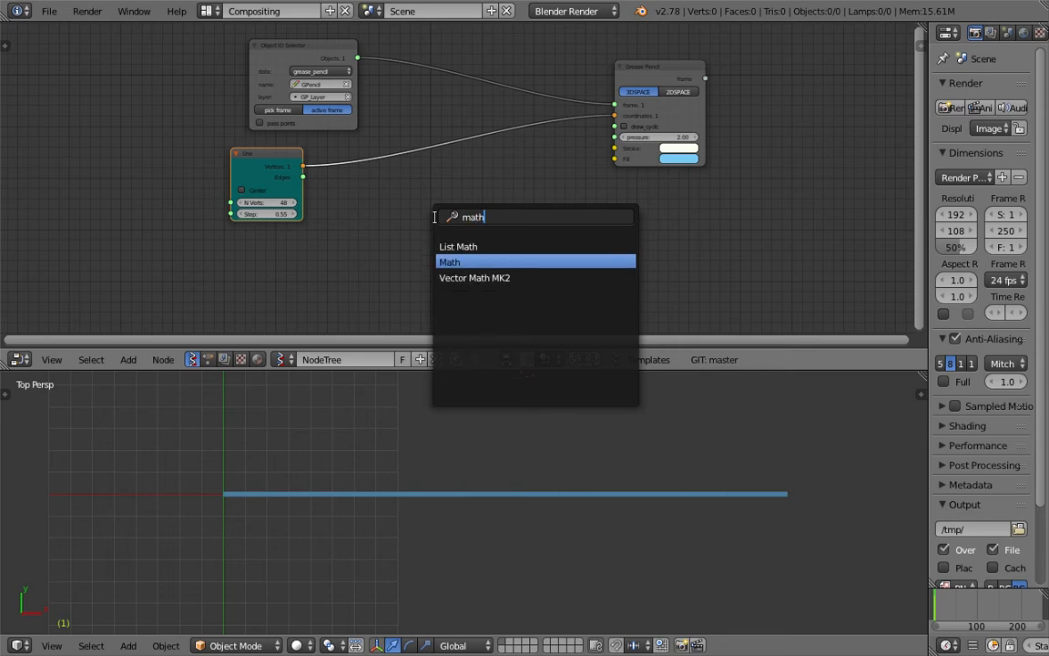
key("Return")
left_click(468, 227)
scroll(472, 215, "up", 3)
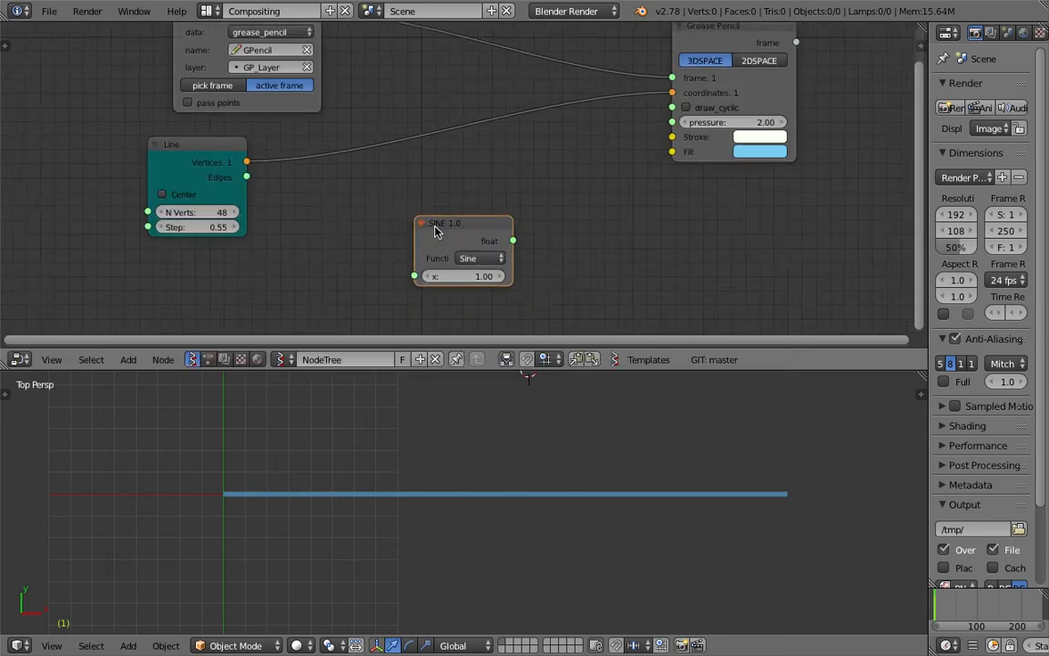
scroll(471, 211, "up", 2)
left_click_drag(456, 196, 443, 180)
scroll(431, 182, "down", 1)
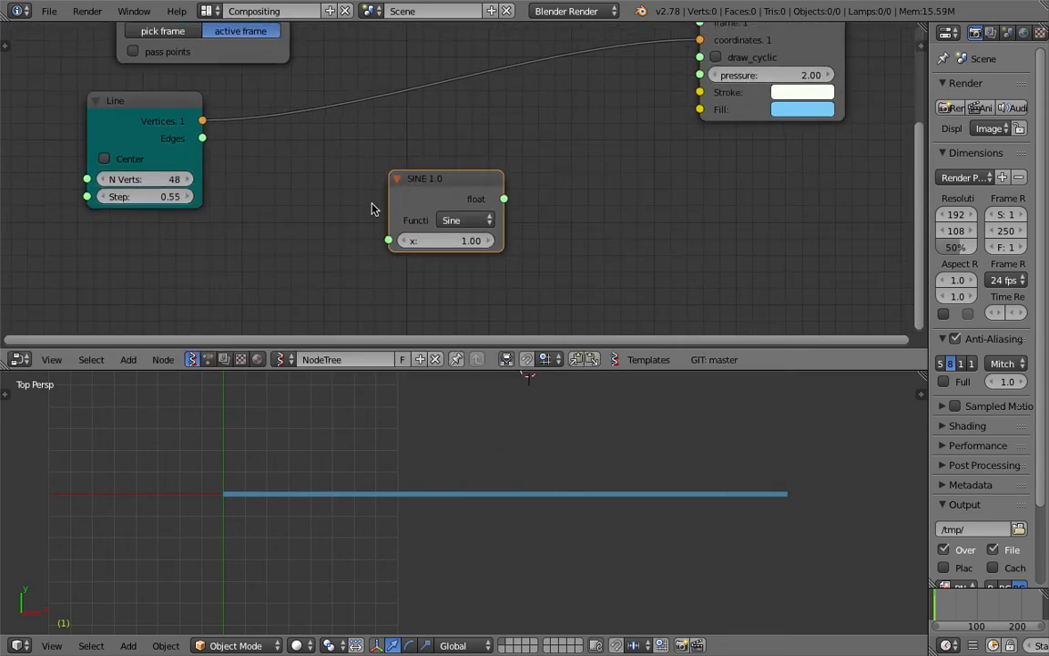
middle_click_drag(426, 183, 425, 191)
left_click_drag(445, 182, 449, 194)
scroll(447, 195, "down", 1)
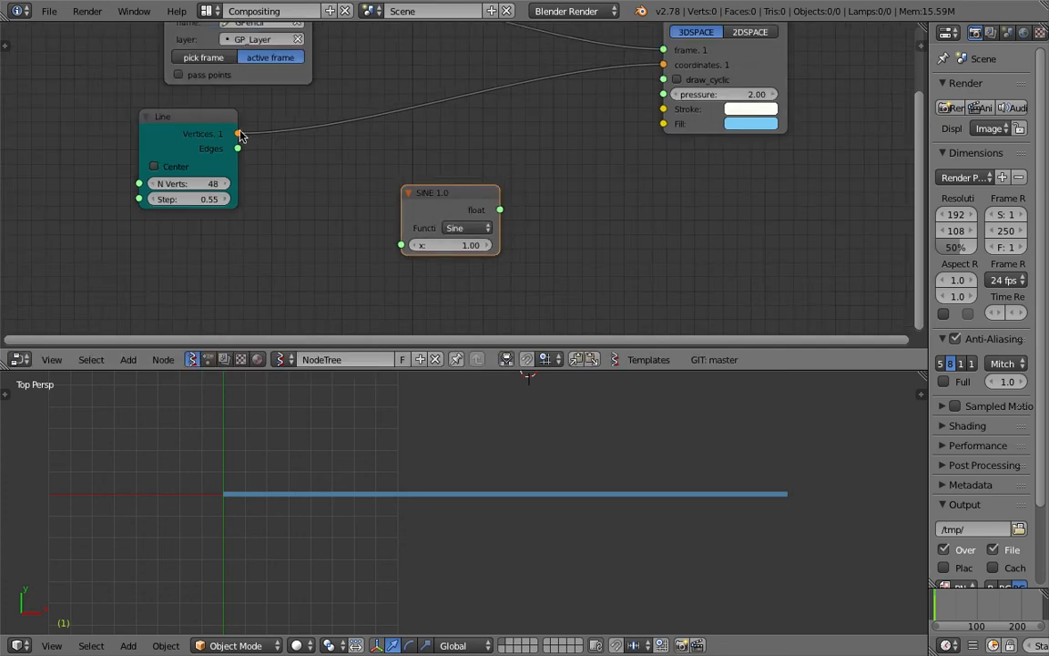
Step: Move the Line node aside and insert a Vector out node on its outgoing vertices link
left_click_drag(212, 119, 145, 122)
key("shift+a")
left_click(276, 199)
type("vec")
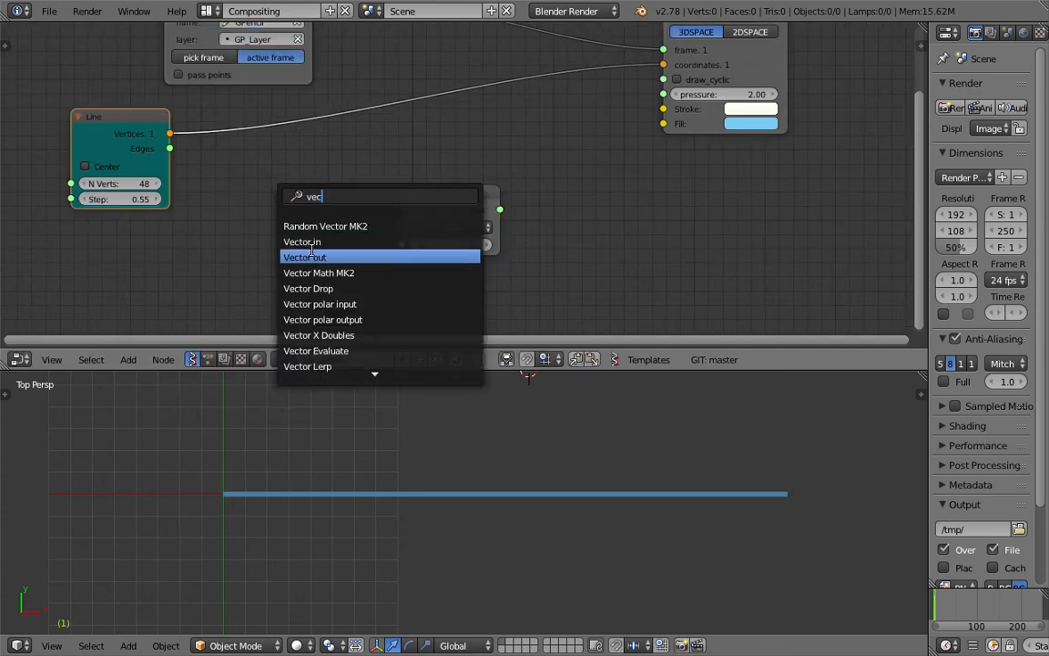
left_click(305, 258)
left_click(223, 113)
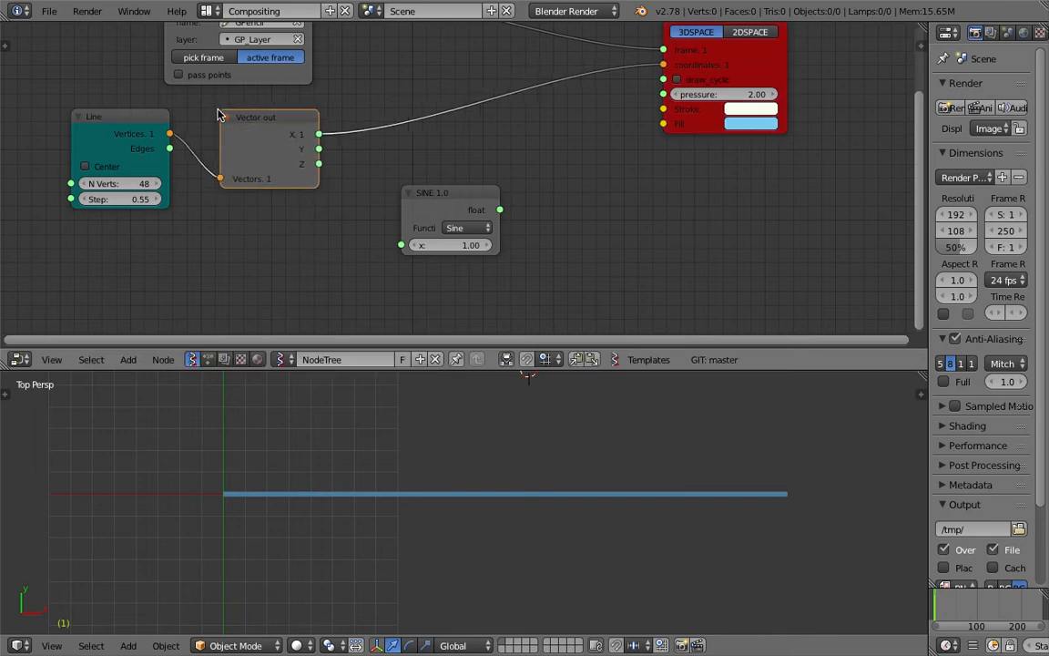
Step: Insert a Vector in node on the link between Vector out's X output and the Grease Pencil coordinates
key("shift+a")
left_click(516, 153)
type("vec")
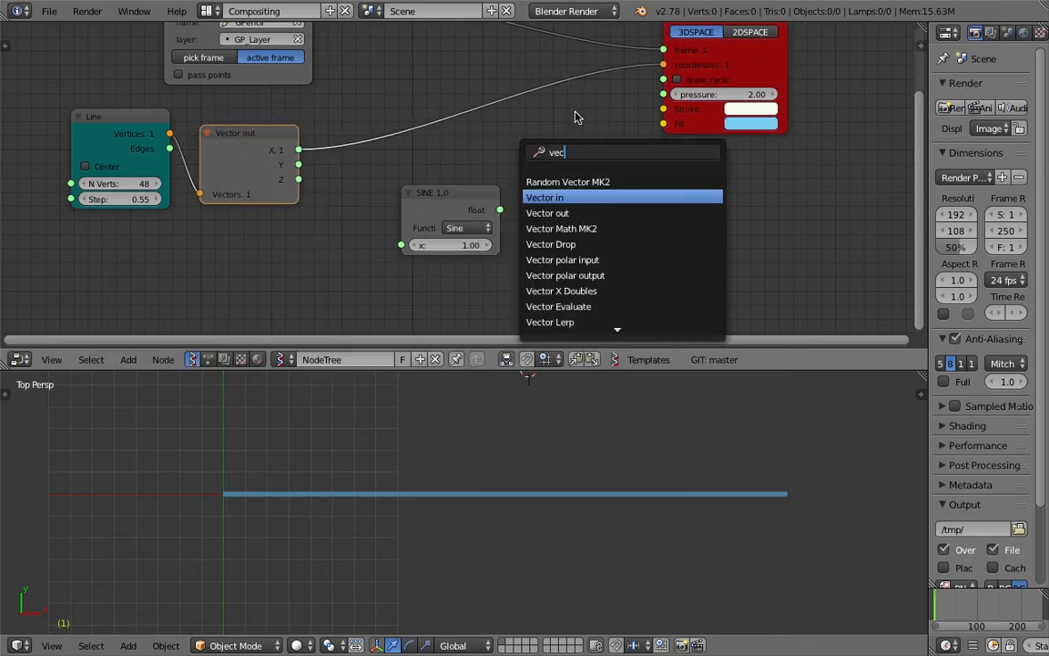
key("Return")
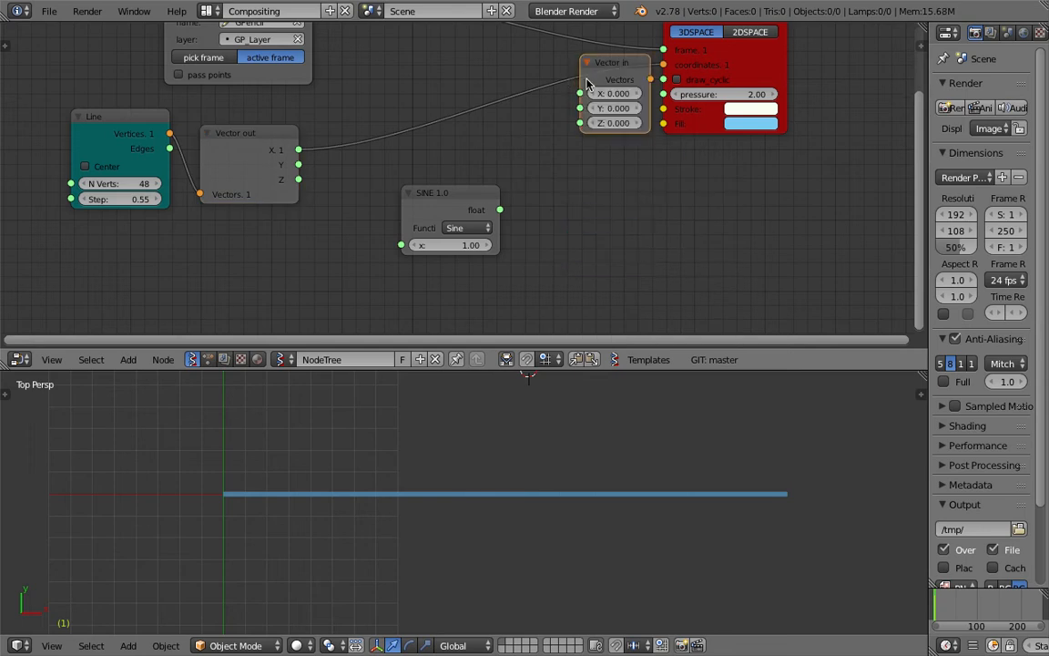
left_click(533, 107)
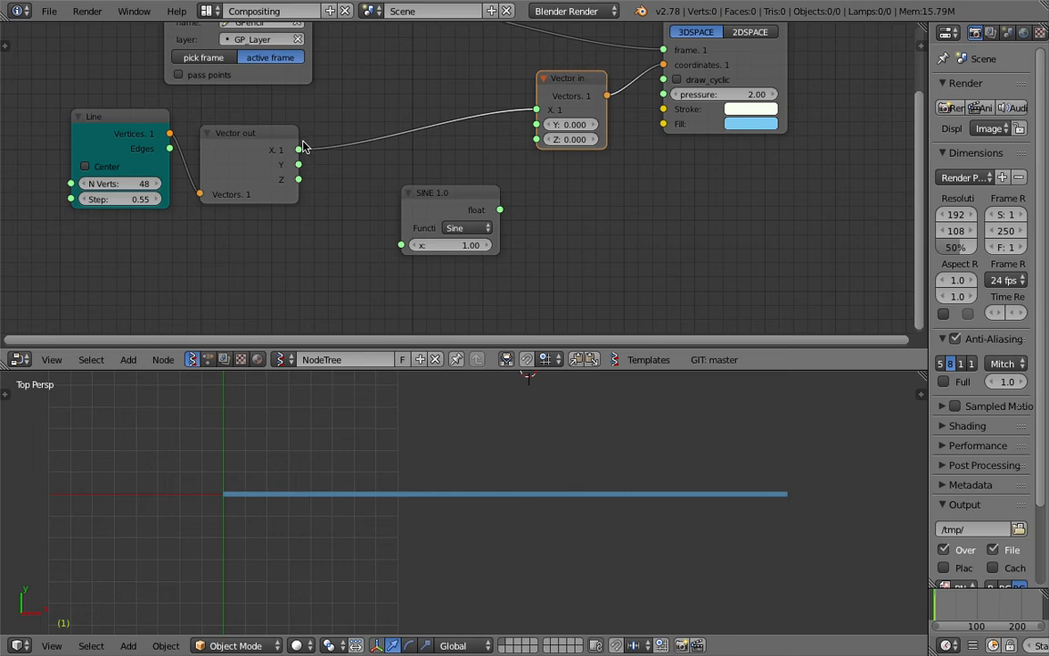
Step: Link Vector out's X to the Sine node's input and the Sine result to Vector in's Y
left_click_drag(308, 150, 323, 153)
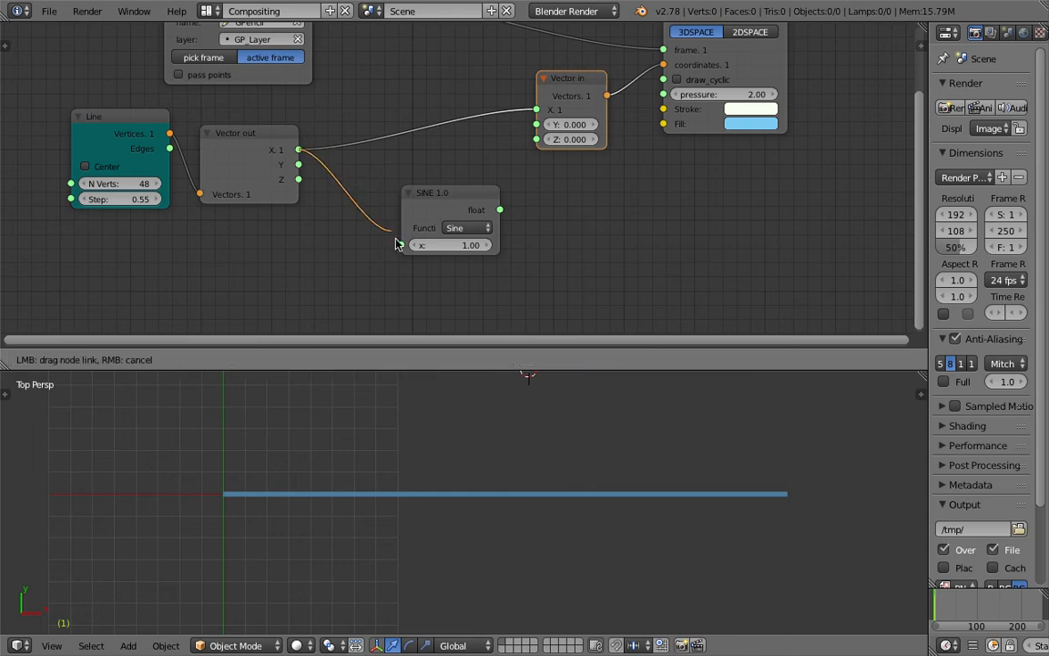
left_click_drag(398, 248, 401, 246)
left_click_drag(417, 197, 364, 200)
left_click_drag(446, 214, 482, 182)
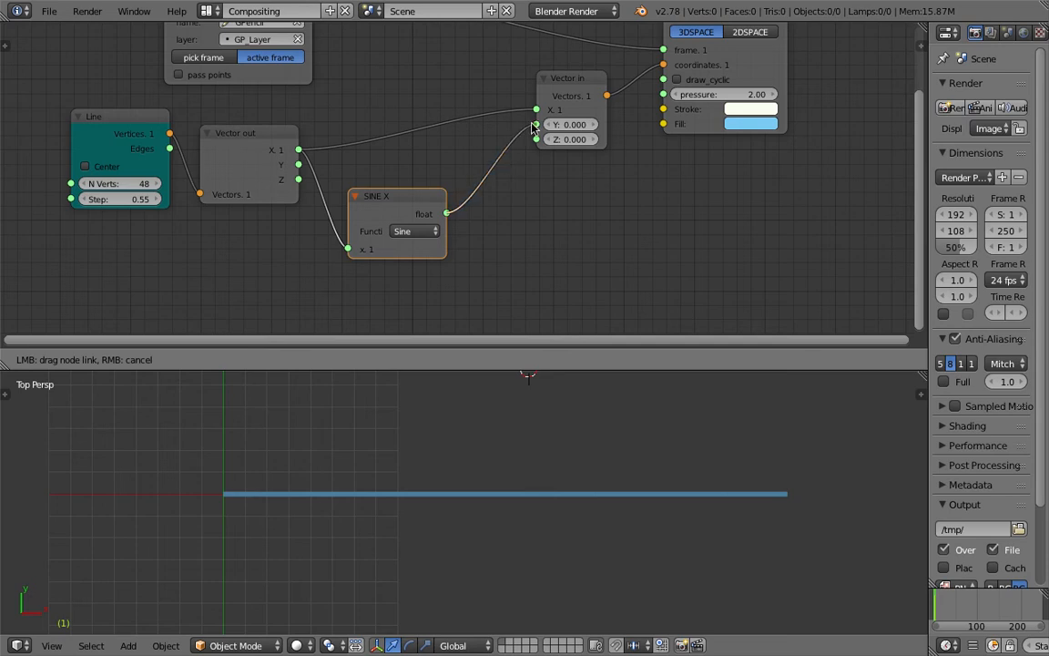
left_click_drag(533, 127, 536, 125)
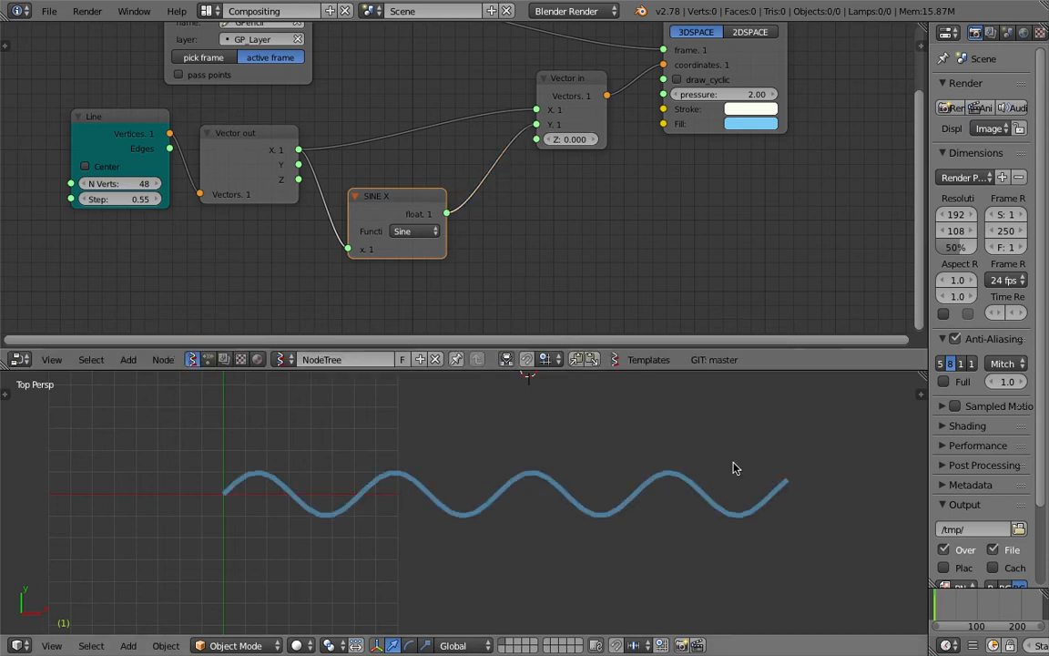
Step: Spread out the Grease Pencil, Object ID Selector, Line, Vector and Sine nodes to open space between them
scroll(688, 246, "down", 3)
middle_click_drag(688, 245, 719, 307)
left_click_drag(745, 138, 769, 124)
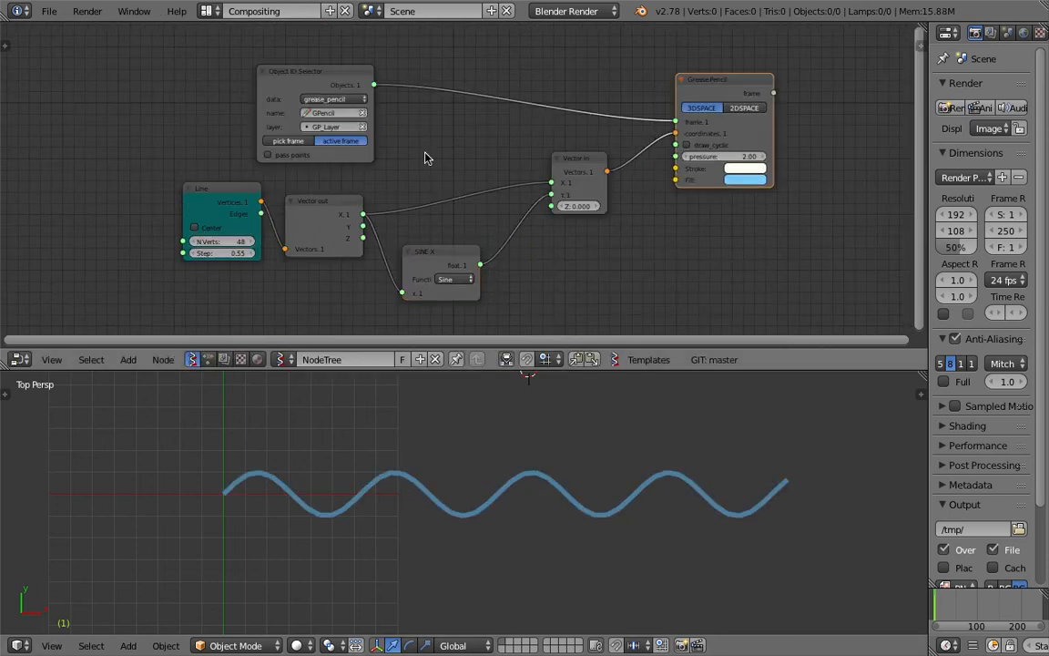
left_click_drag(335, 79, 487, 57)
scroll(409, 145, "up", 1)
left_click_drag(187, 185, 135, 202)
middle_click_drag(294, 203, 287, 163)
left_click_drag(297, 173, 243, 174)
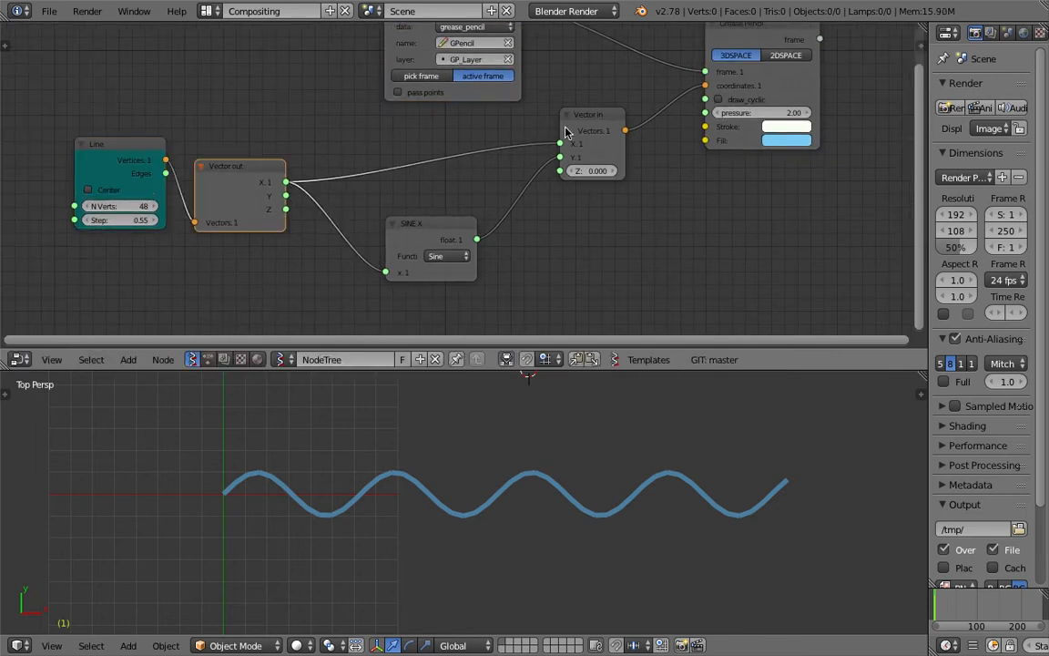
left_click_drag(591, 131, 626, 132)
left_click_drag(409, 239, 403, 226)
middle_click_drag(582, 286, 560, 267)
Step: Insert a Math node set to multiply (*) with y 3.19 between the Sine node and Vector in's Y
key("shift+a")
left_click(557, 256)
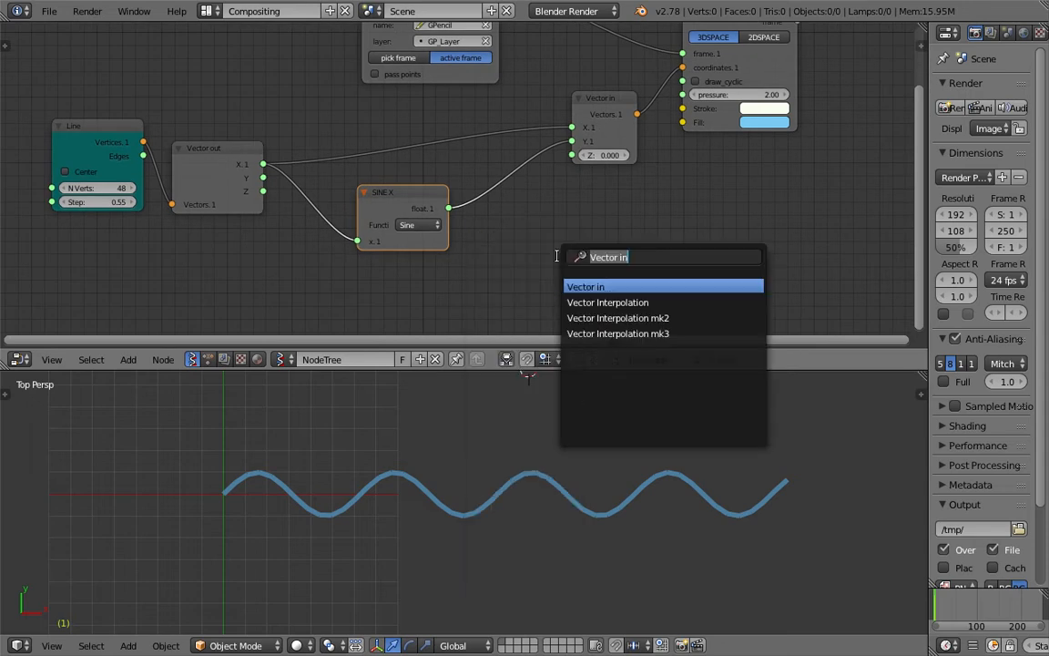
type("math")
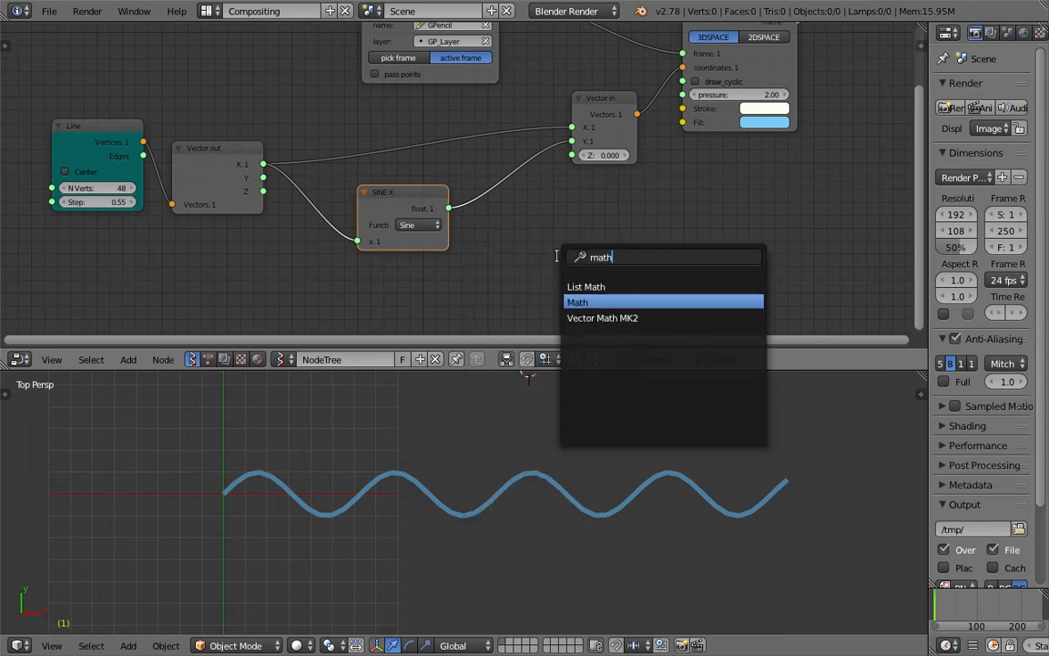
left_click(579, 303)
left_click(555, 269)
left_click(555, 268)
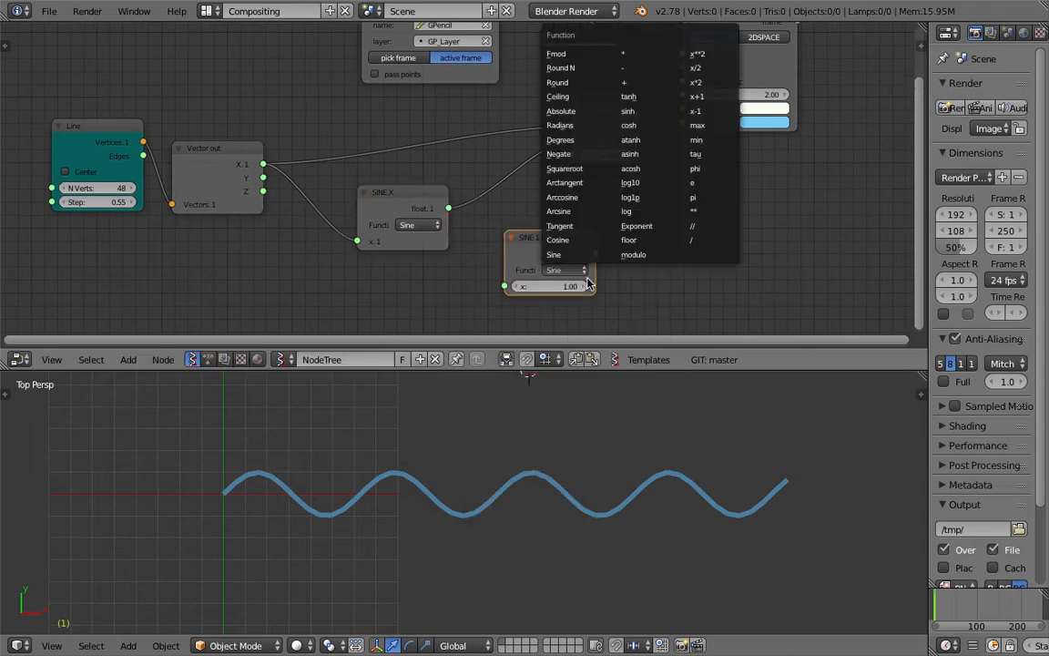
left_click(587, 51)
left_click_drag(588, 232, 537, 191)
left_click_drag(551, 236, 588, 236)
Step: Save the file as a new incremented version
left_click(49, 11)
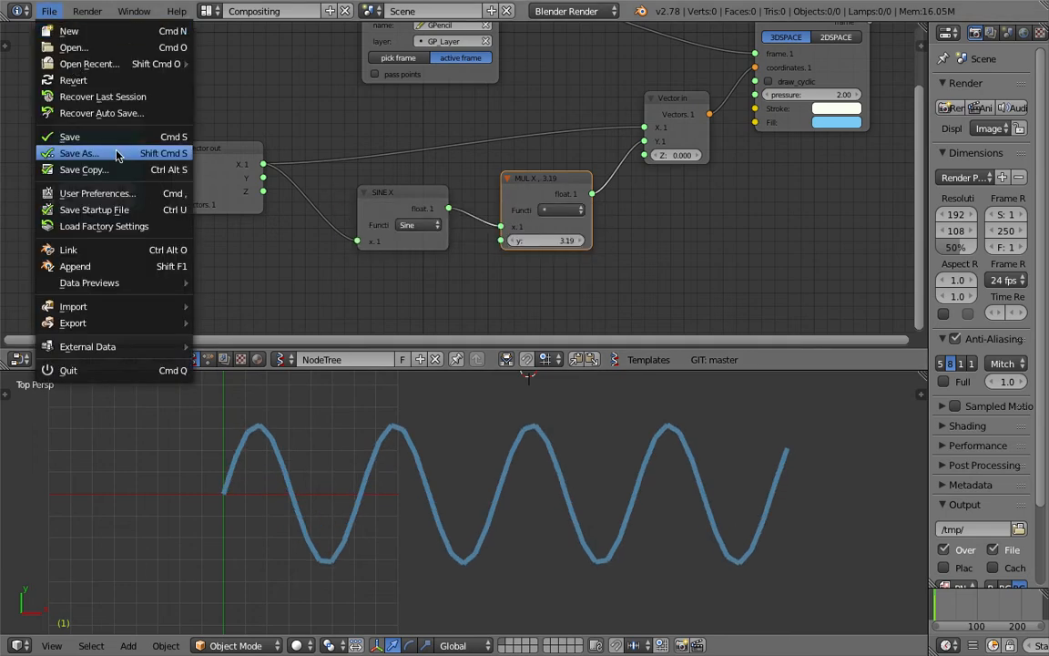
left_click(55, 138)
left_click(929, 73)
left_click(965, 53)
Step: Duplicate the multiply node onto the link between Vector out and Sine, and set its y to 0.58
middle_click_drag(557, 224, 577, 214)
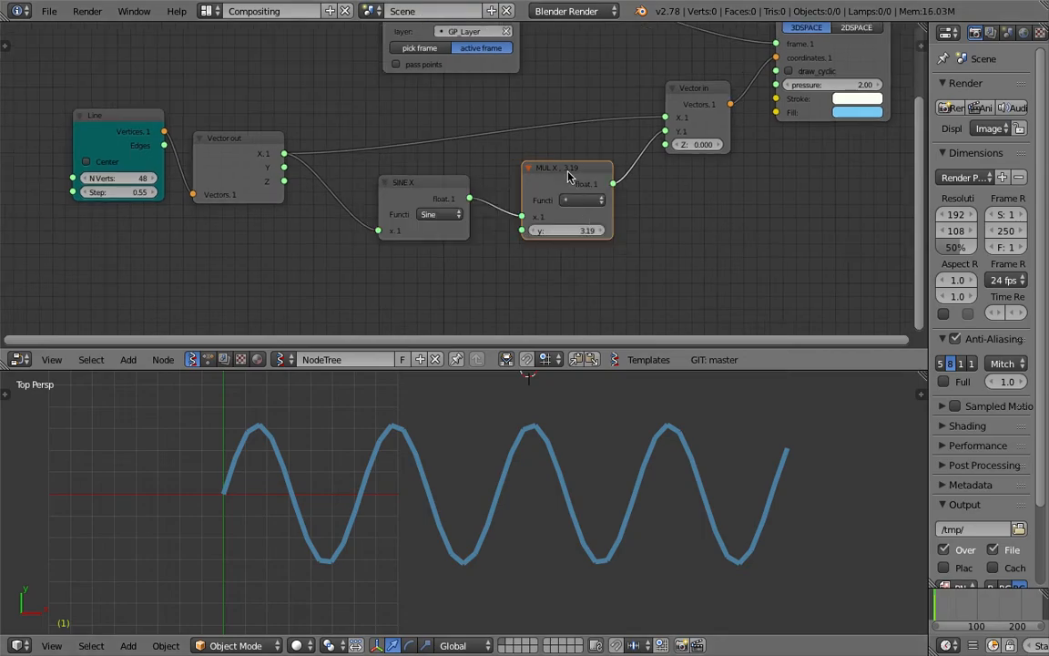
key("shift+d")
left_click(332, 181)
left_click_drag(389, 239, 272, 240)
scroll(256, 185, "down", 1)
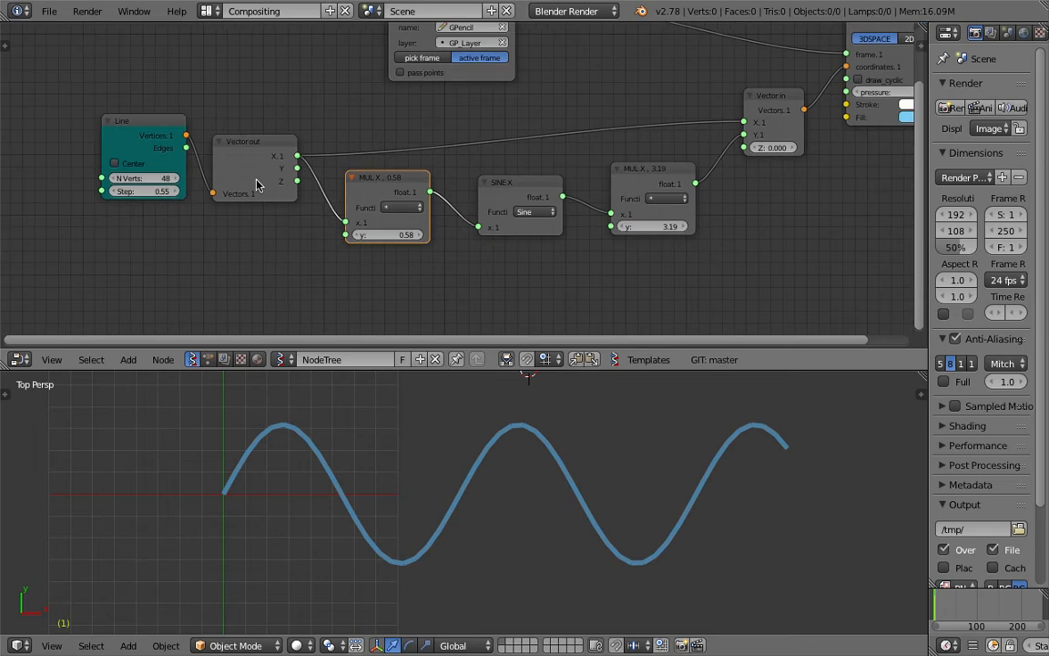
Step: Insert a copy of the 0.58 multiply node after Vector out, changed to addition (+) with y 10.63
left_click_drag(139, 121, 38, 111)
left_click_drag(301, 188, 255, 178)
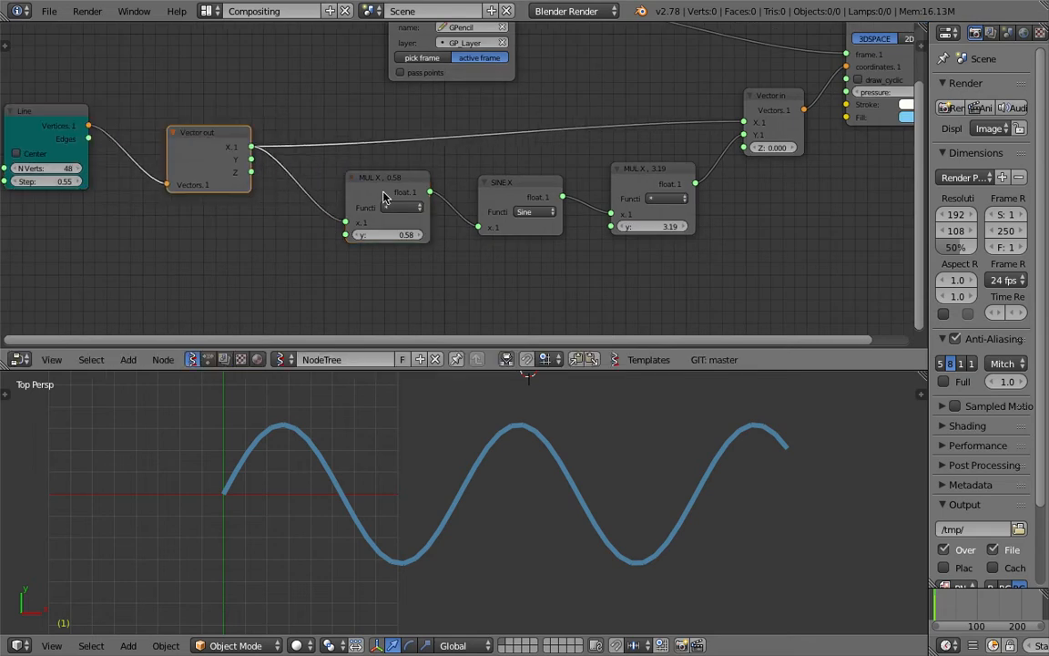
key("shift+d")
left_click(337, 196)
left_click(351, 208)
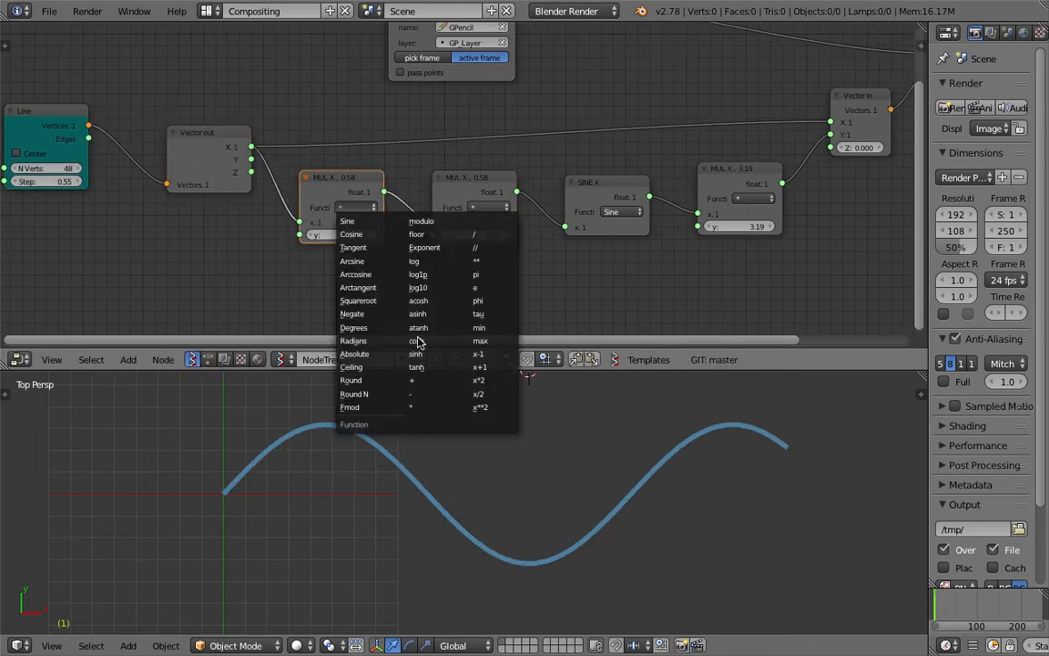
left_click(415, 382)
scroll(355, 264, "up", 3)
left_click_drag(325, 251, 423, 251)
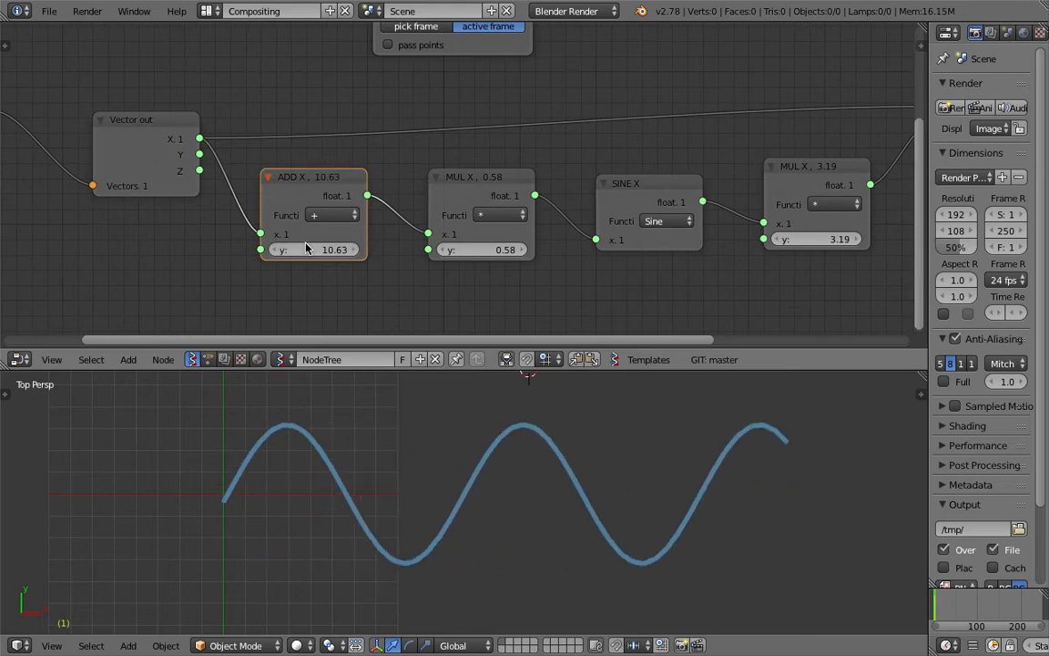
Step: Save over the current file and move the Line node farther away from Vector out
scroll(305, 244, "down", 3)
middle_click_drag(305, 244, 410, 244)
key("ctrl+s")
left_click(395, 243)
left_click_drag(173, 112, 121, 111)
middle_click_drag(233, 140, 336, 174)
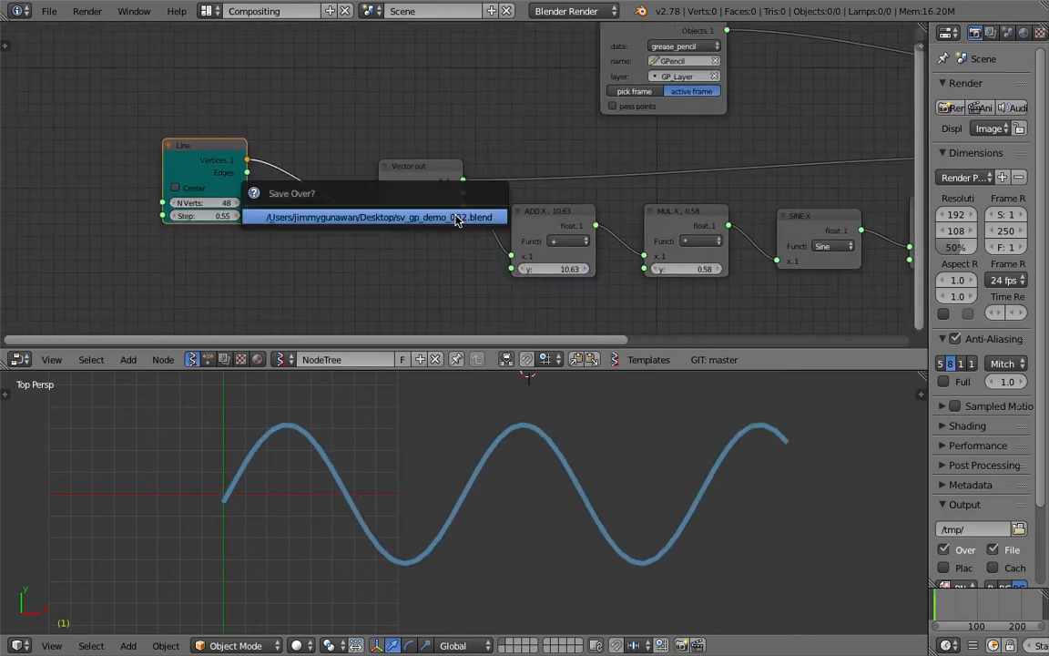
Step: Insert a Move node on the link between the Line node and Vector out
key("shift+a")
left_click(319, 136)
type("vec")
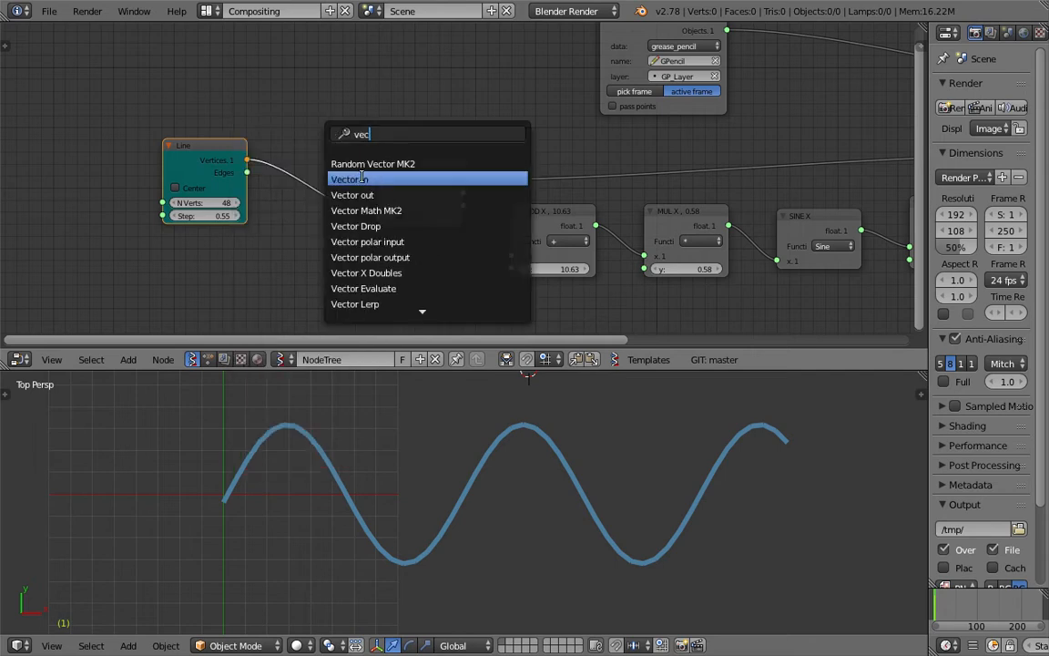
type("move")
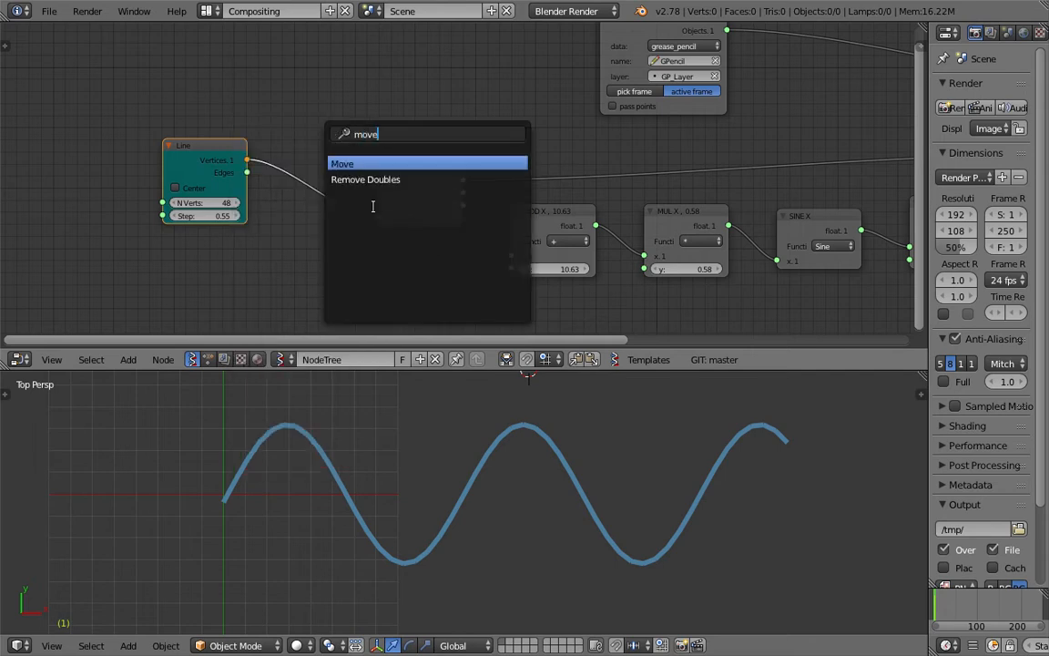
key("Return")
left_click(304, 173)
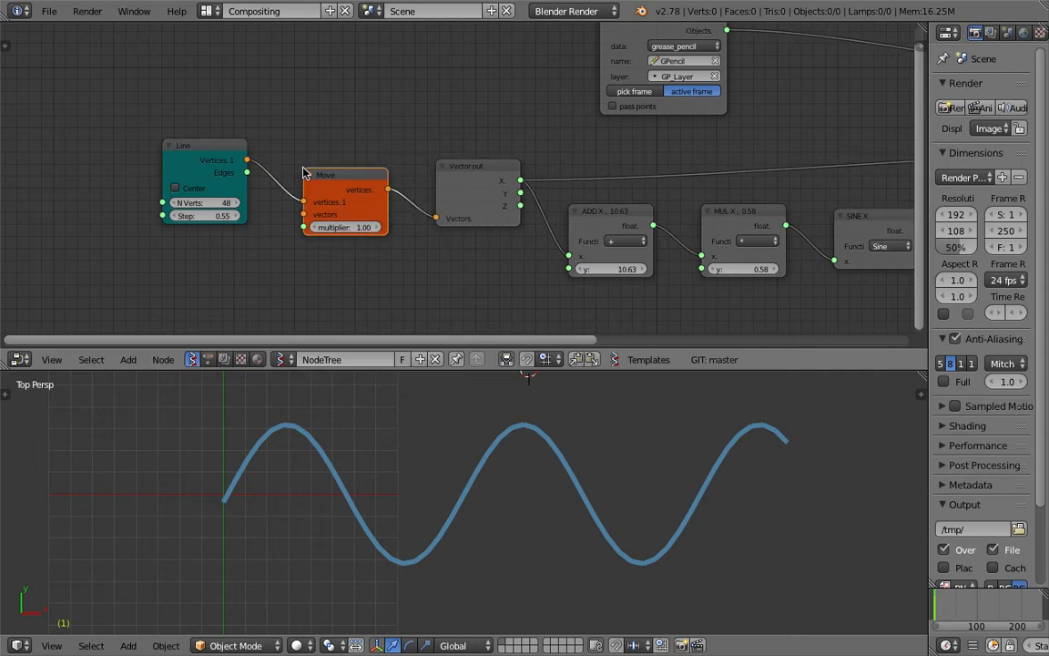
Step: Add a Vector in node below the Line node and link it to the Move node's vectors input
key("shift+a")
left_click(292, 270)
type("vec")
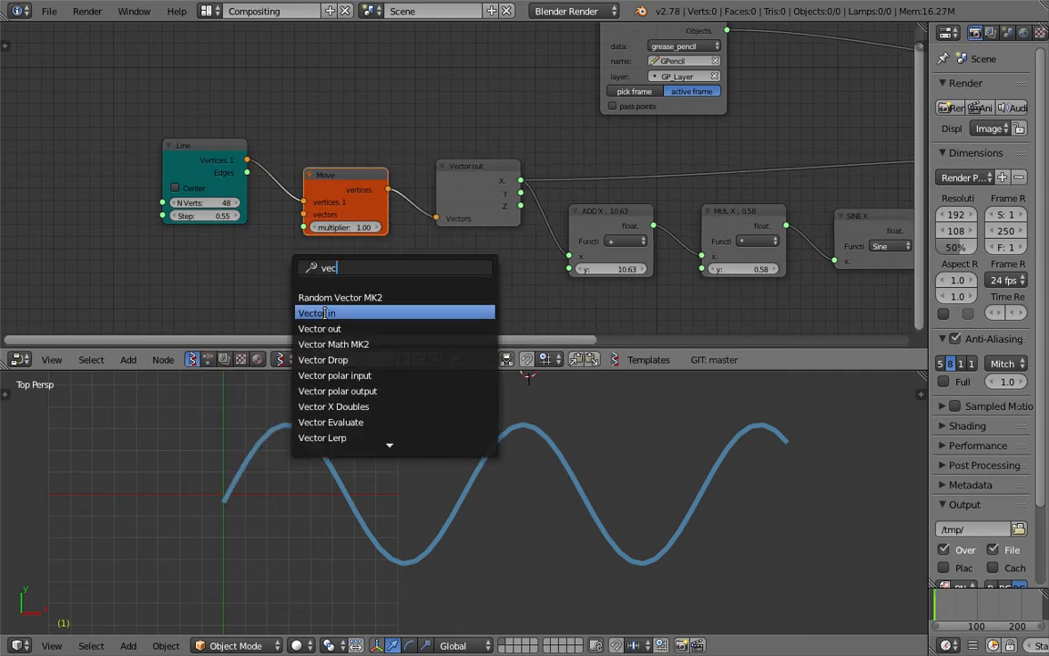
left_click(319, 311)
left_click(200, 228)
left_click_drag(275, 259, 303, 214)
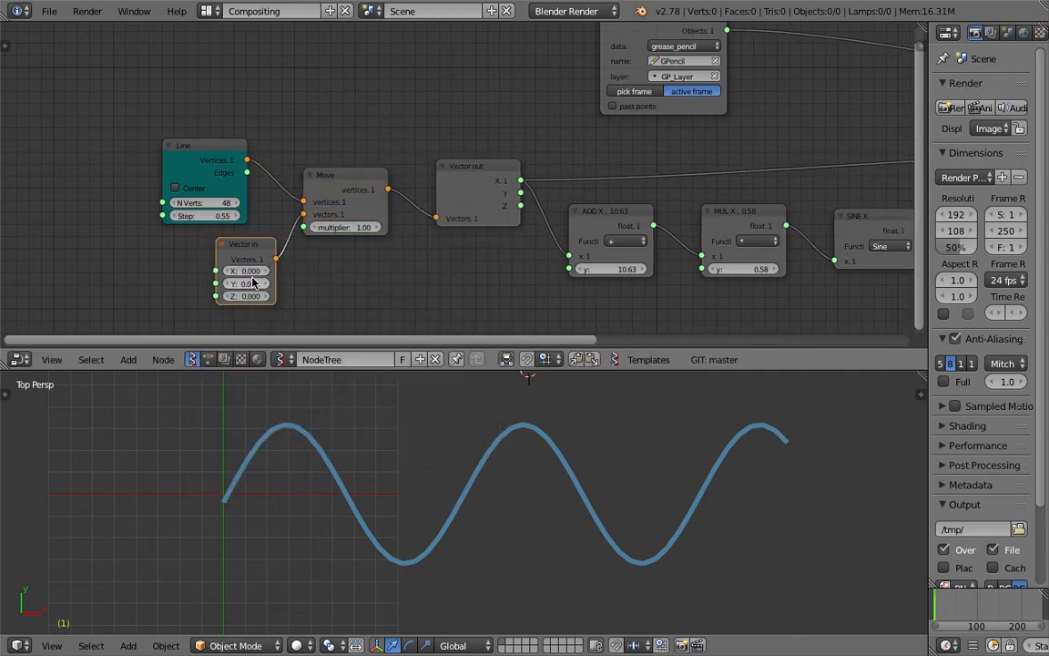
Step: Set the X value of the Vector in node feeding Move to about -23.58 to shift the wave
left_click_drag(246, 270, 154, 270)
scroll(374, 509, "down", 5)
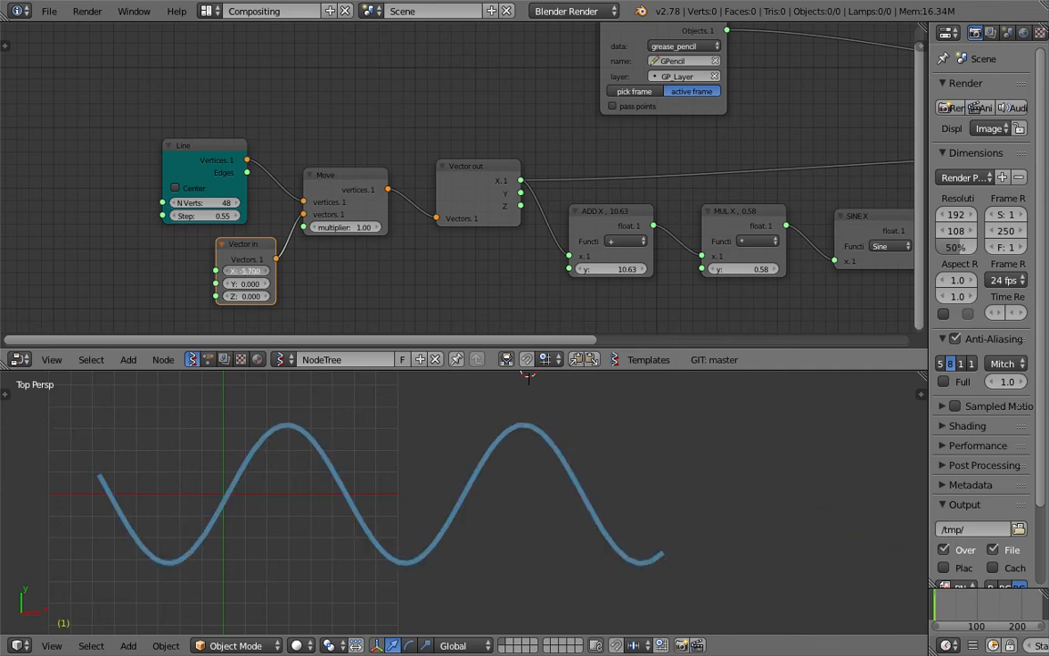
left_click_drag(246, 271, 110, 270)
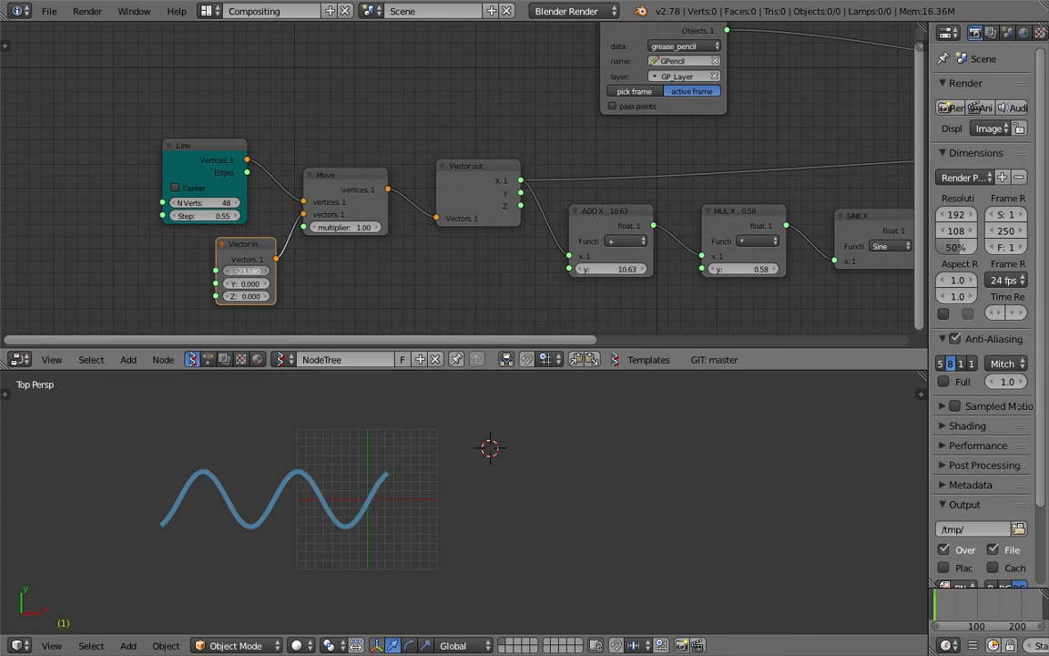
Step: Set the X value of the Vector in node feeding Move to -9.000 to reposition the wave
mouse_move(245, 270)
left_mouse_down()
mouse_move(310, 270)
mouse_move(264, 270)
left_mouse_up()
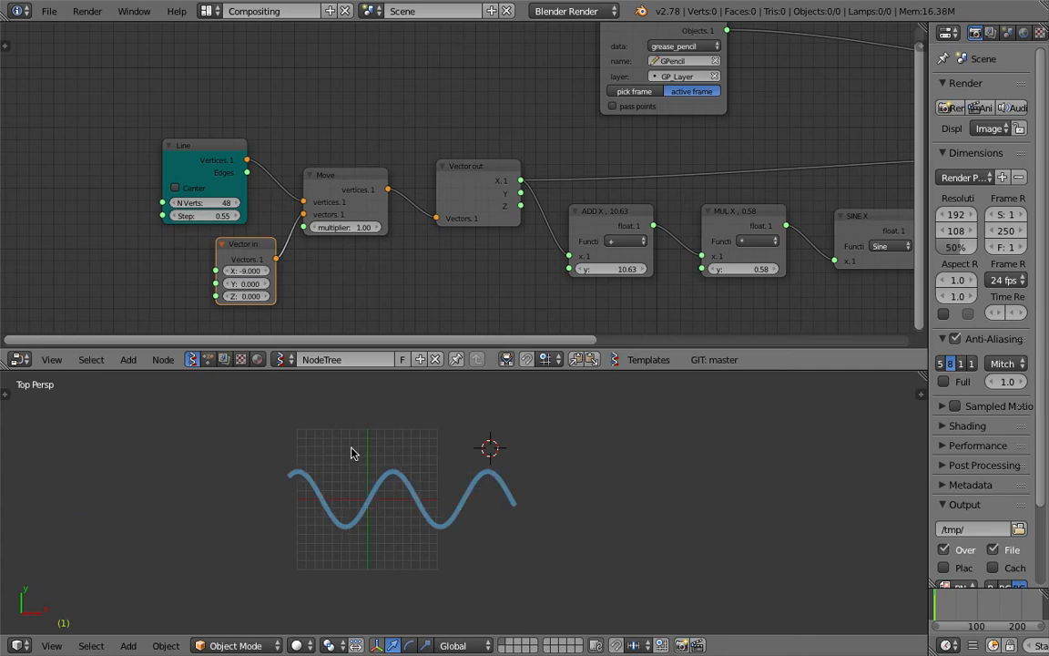
scroll(533, 487, "up", 3)
scroll(591, 178, "down", 2)
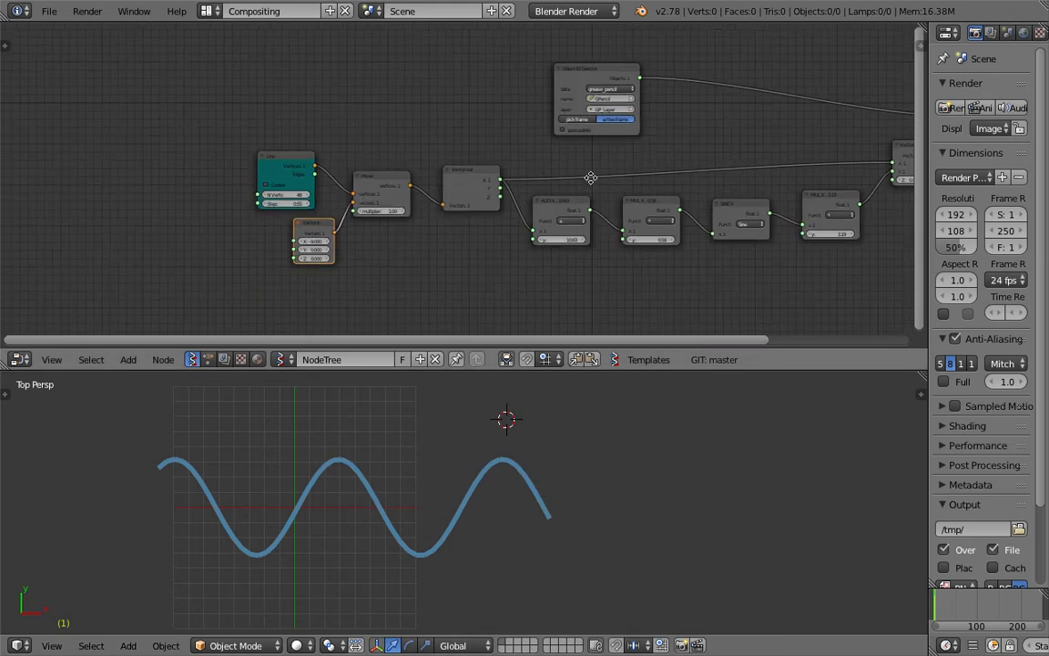
Step: Examine the whole node chain from the Line node through the math nodes to the Vector in node before Grease Pencil
middle_click_drag(591, 177, 487, 178)
scroll(630, 162, "up", 2)
middle_click_drag(358, 200, 247, 186)
scroll(301, 209, "down", 1)
middle_click_drag(238, 238, 446, 206)
scroll(357, 246, "down", 3)
scroll(317, 235, "up", 1)
scroll(447, 210, "up", 3)
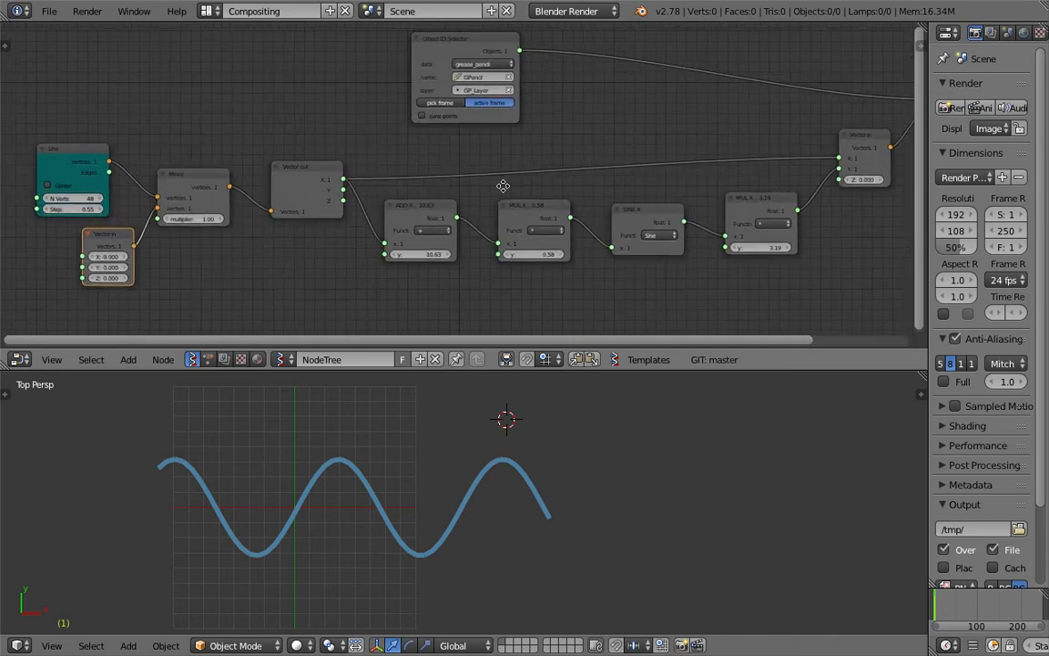
middle_click_drag(503, 184, 527, 182)
scroll(527, 180, "down", 1)
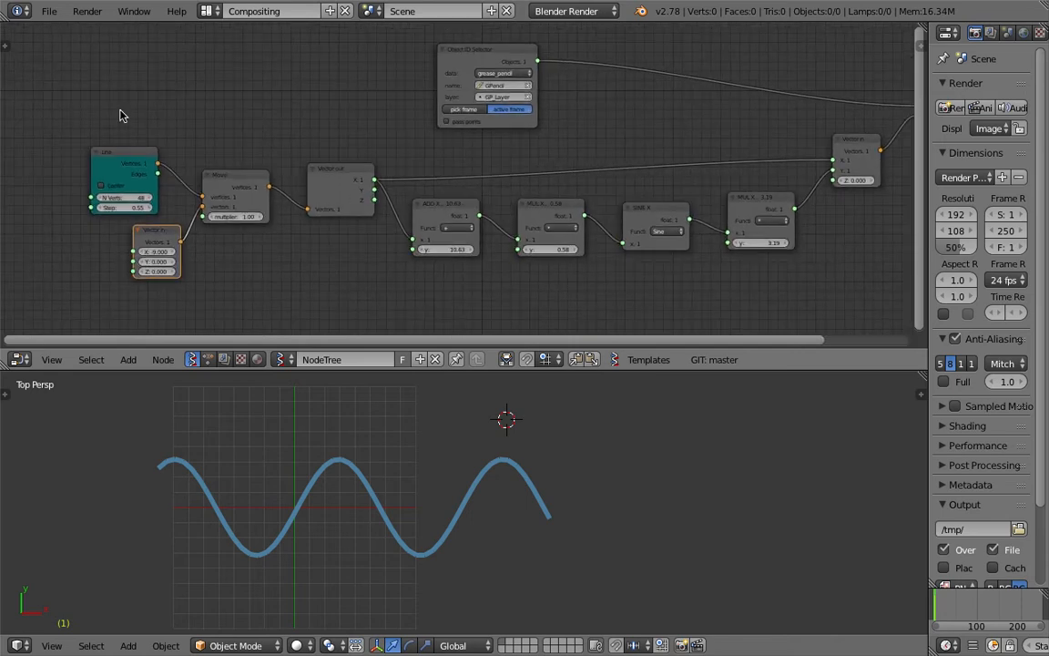
Step: Save the scene as sv_gp_demo_002.blend on the Desktop, overwriting the existing file
left_click(49, 13)
left_click(125, 155)
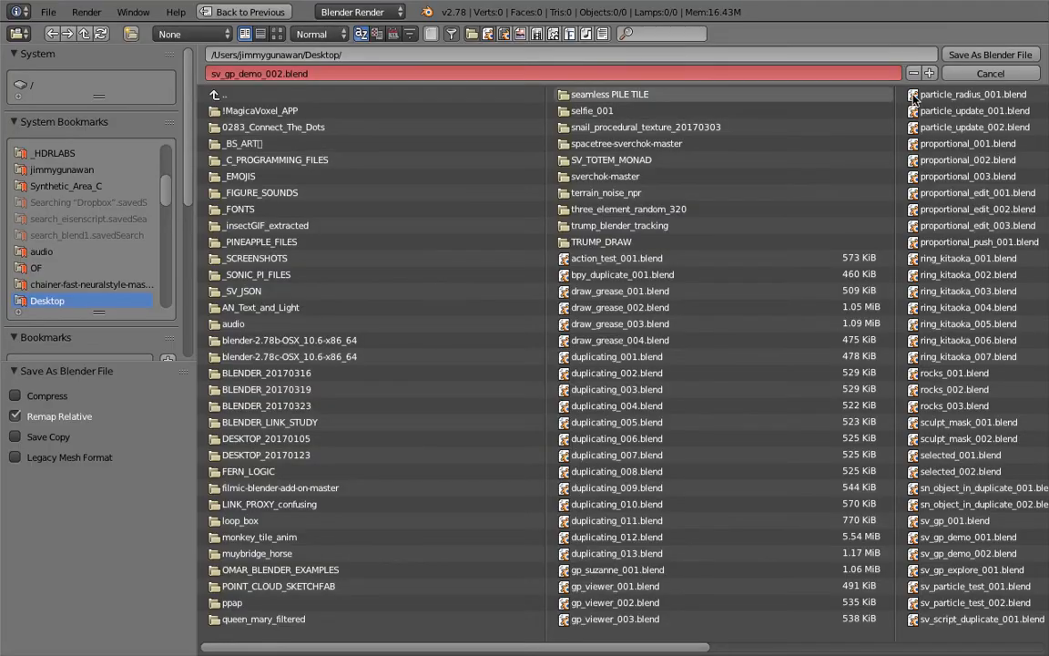
left_click(992, 52)
Step: Rearrange the Grease Pencil node, the Vector in node feeding it and the Object ID Selector into a tidier layout
middle_click_drag(697, 218, 643, 217)
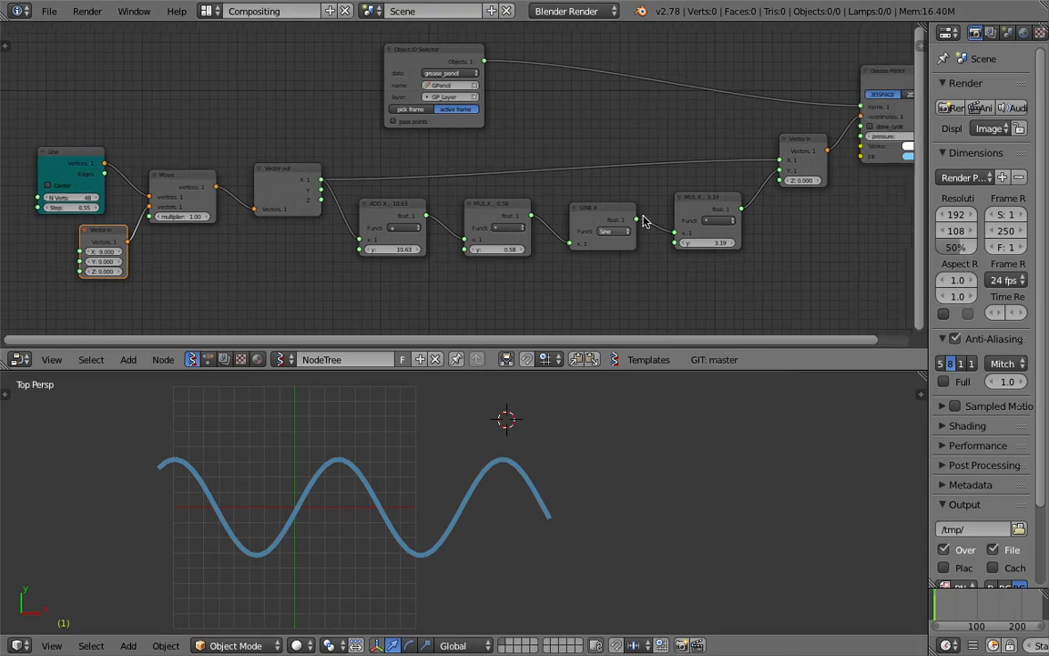
middle_click_drag(763, 195, 736, 198)
left_click_drag(863, 84, 838, 71)
middle_click_drag(661, 108, 650, 137)
left_click_drag(766, 173, 745, 160)
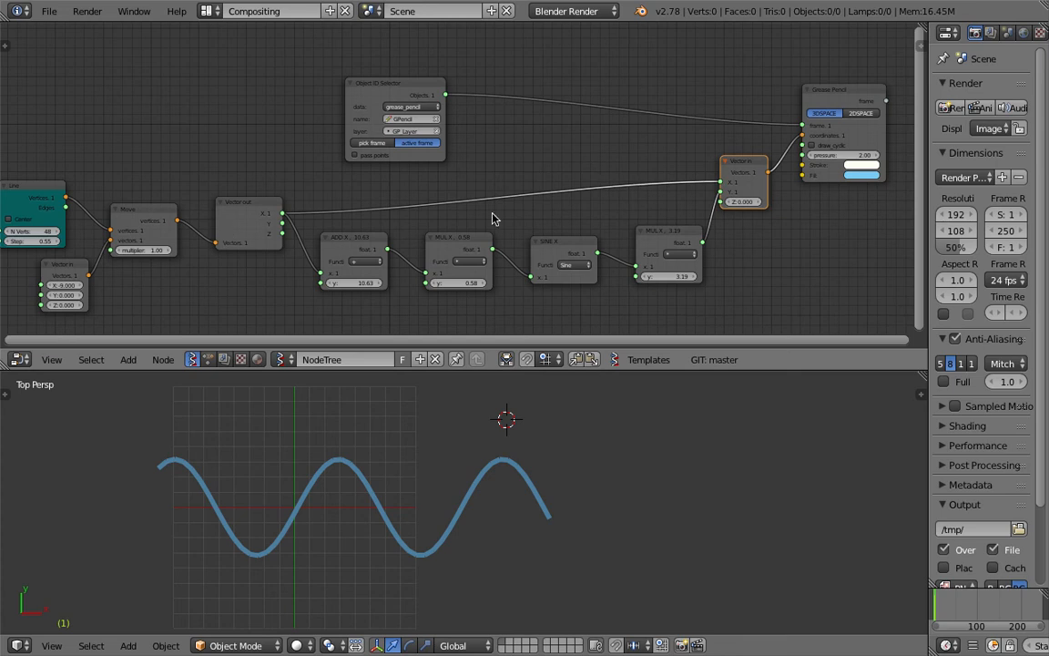
left_click_drag(413, 94, 393, 73)
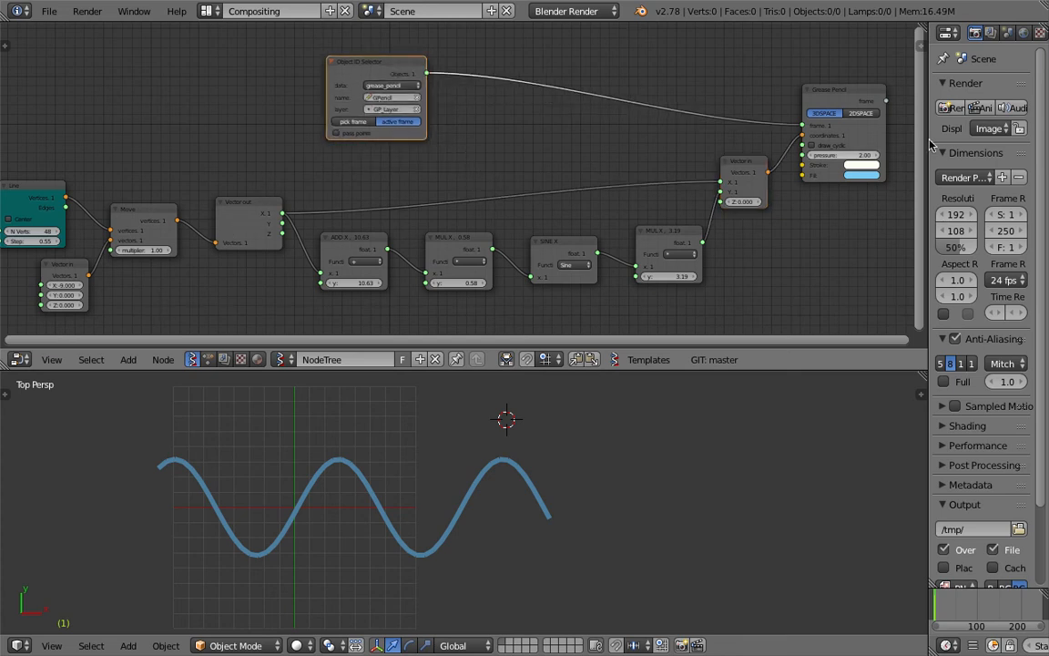
Step: Widen the node editor and move the Object ID Selector, Line and Grease Pencil nodes higher to free space between them
left_click_drag(928, 139, 952, 141)
middle_click_drag(571, 145, 582, 154)
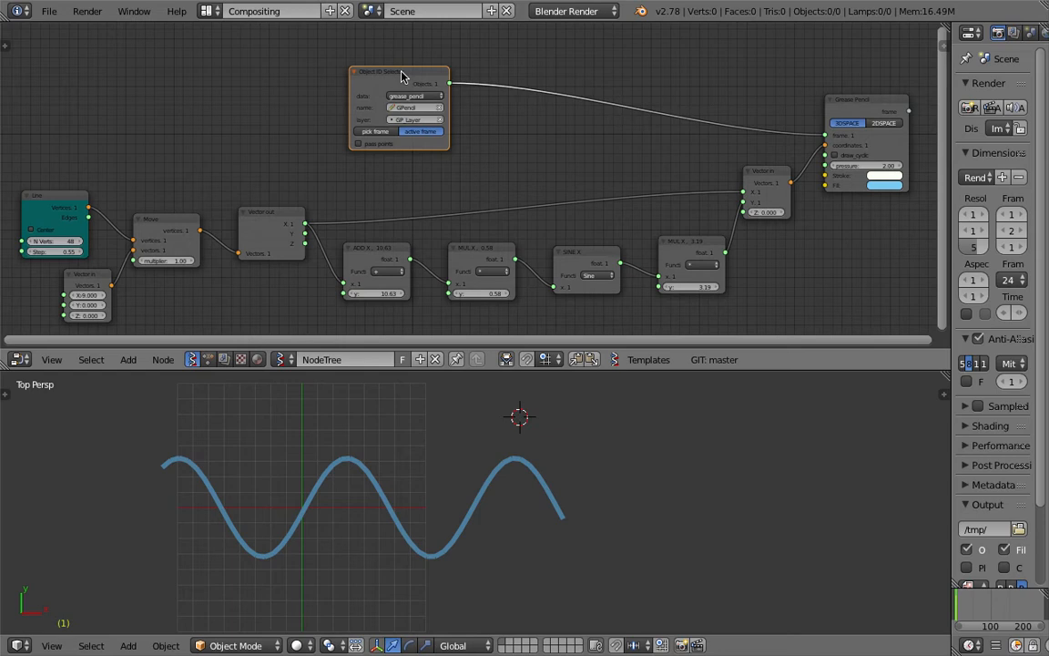
left_click_drag(401, 76, 368, 47)
left_click_drag(85, 204, 76, 176)
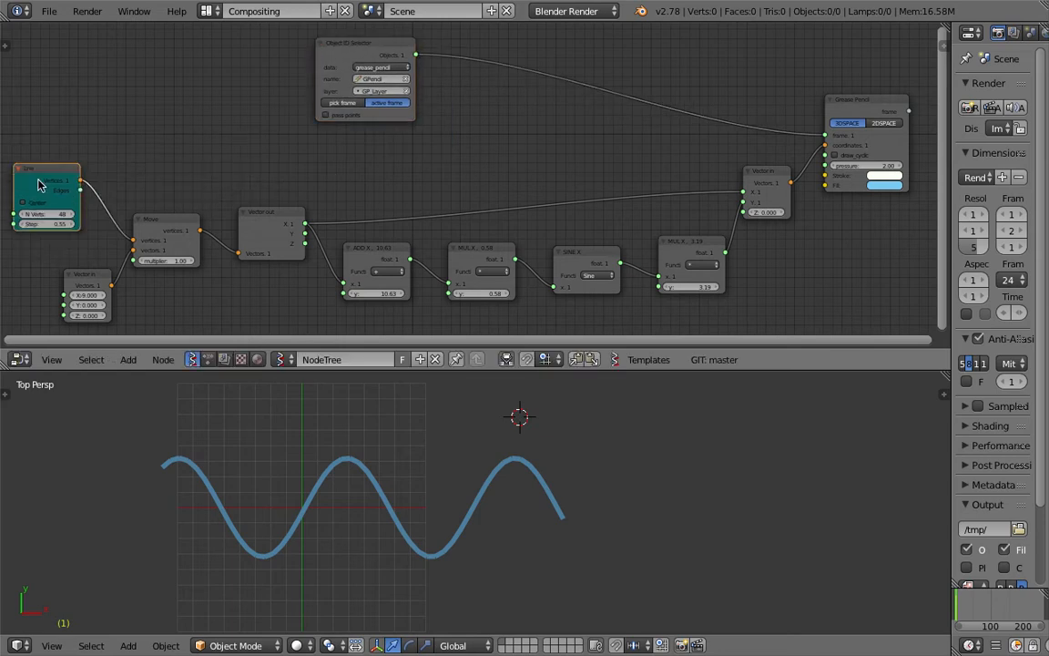
middle_click_drag(49, 174, 69, 180)
middle_click_drag(388, 164, 324, 227)
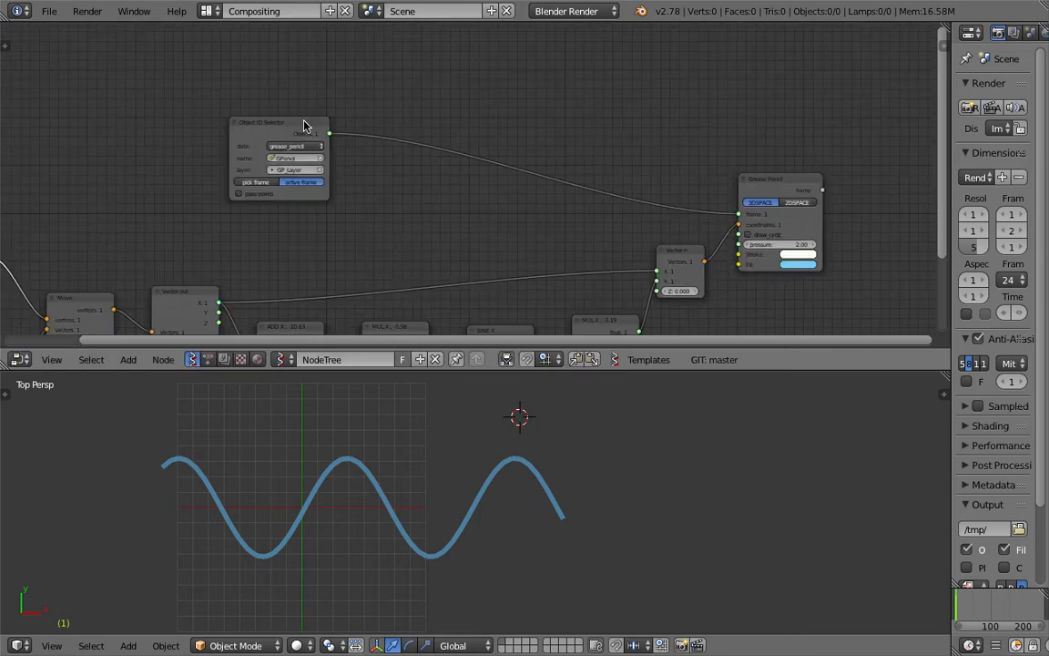
left_click_drag(304, 126, 304, 70)
left_click_drag(778, 190, 788, 161)
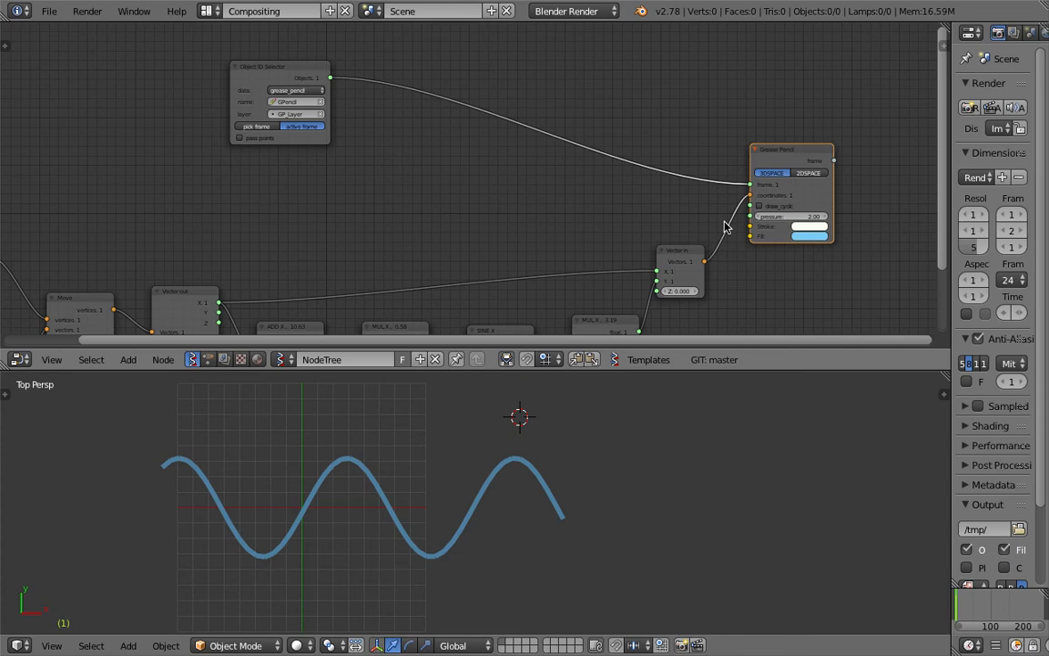
scroll(557, 196, "up", 2)
key("shift+a")
left_click(554, 193)
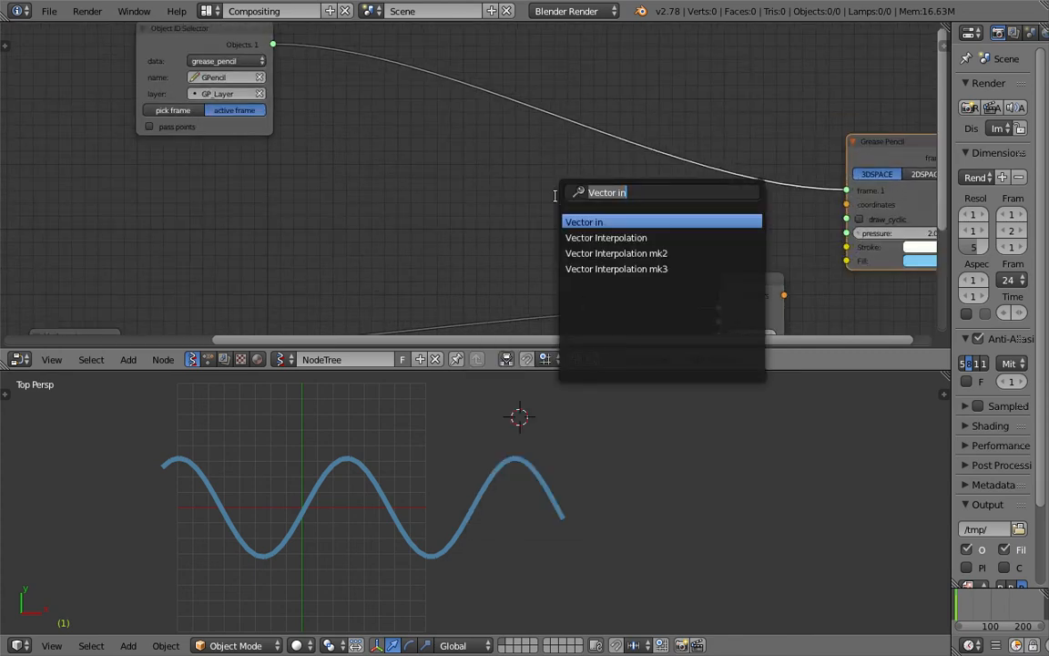
key("Escape")
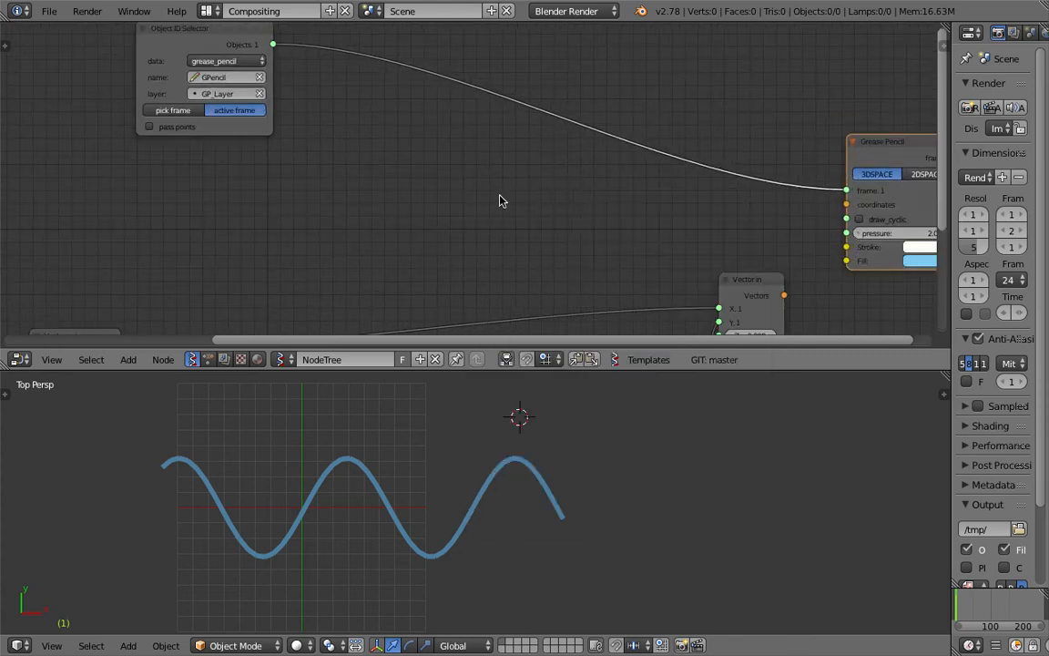
Step: Add a Random Vector MK2 node and link its Random output to the Grease Pencil node's coordinates input
key("shift+a")
left_click(551, 196)
type("random")
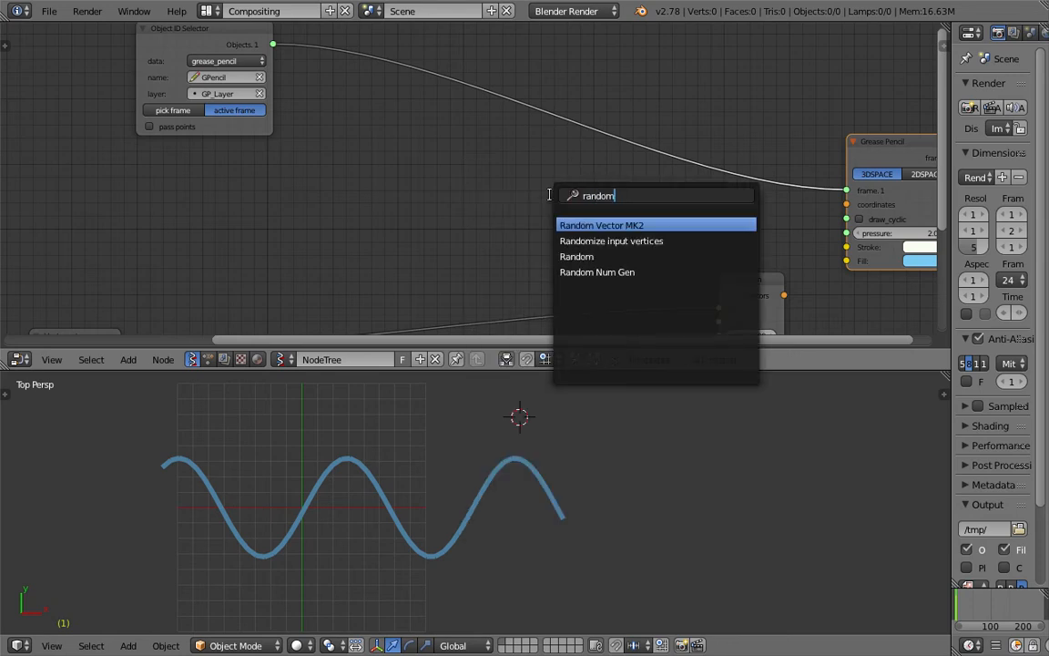
key("Return")
left_click(507, 187)
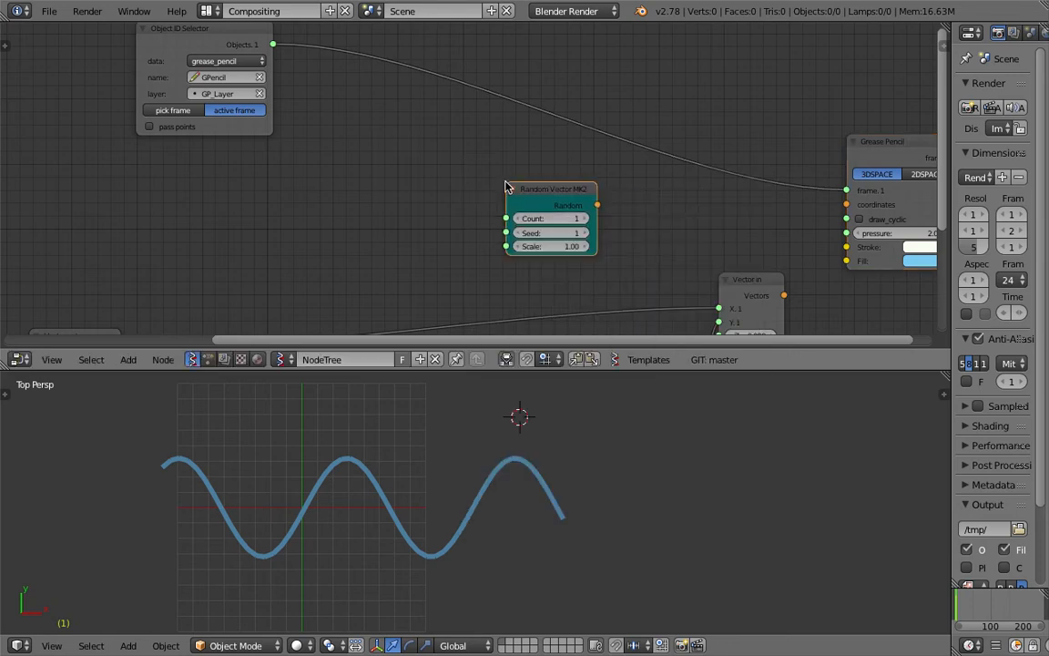
left_click_drag(512, 178, 460, 165)
left_click_drag(544, 191, 846, 204)
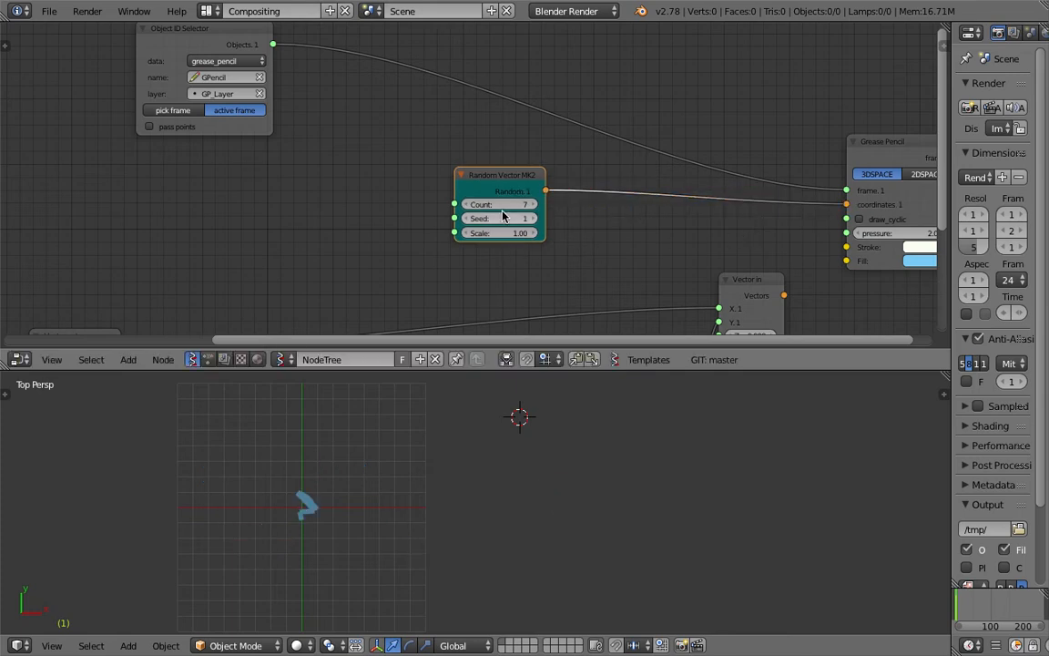
Step: Set the Random Vector node's count to 92, seed to 85 and scale to about 15.01
mouse_move(473, 204)
left_mouse_down()
mouse_move(515, 204)
mouse_move(501, 234)
mouse_move(537, 233)
mouse_move(541, 218)
left_mouse_up()
scroll(487, 454, "down", 4)
mouse_move(466, 543)
middle_mouse_down()
mouse_move(527, 405)
mouse_move(578, 406)
mouse_move(524, 406)
middle_mouse_up()
left_click_drag(499, 220, 535, 221)
mouse_move(460, 519)
middle_mouse_down()
mouse_move(394, 421)
mouse_move(398, 534)
mouse_move(397, 519)
middle_mouse_up()
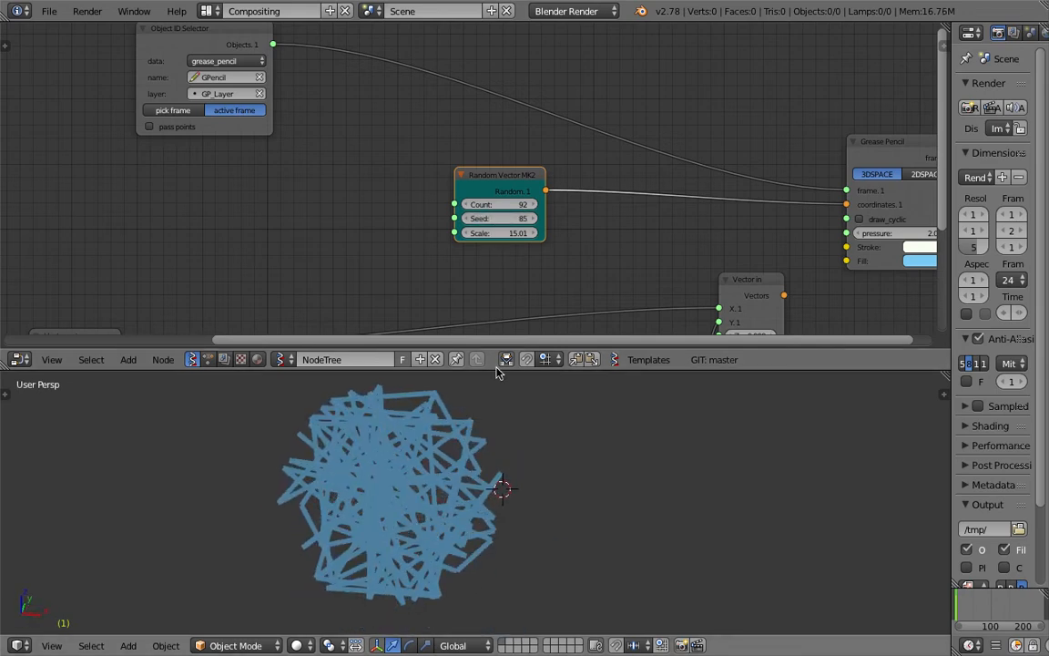
Step: Set the Grease Pencil node's stroke colour to green (R 0.095, G 1.000, B 0.227) and its fill to pale pink
middle_click_drag(624, 267, 437, 240)
left_click(734, 234)
left_click(770, 105)
left_click_drag(764, 117, 770, 118)
middle_click_drag(740, 258, 595, 269)
scroll(594, 270, "up", 4)
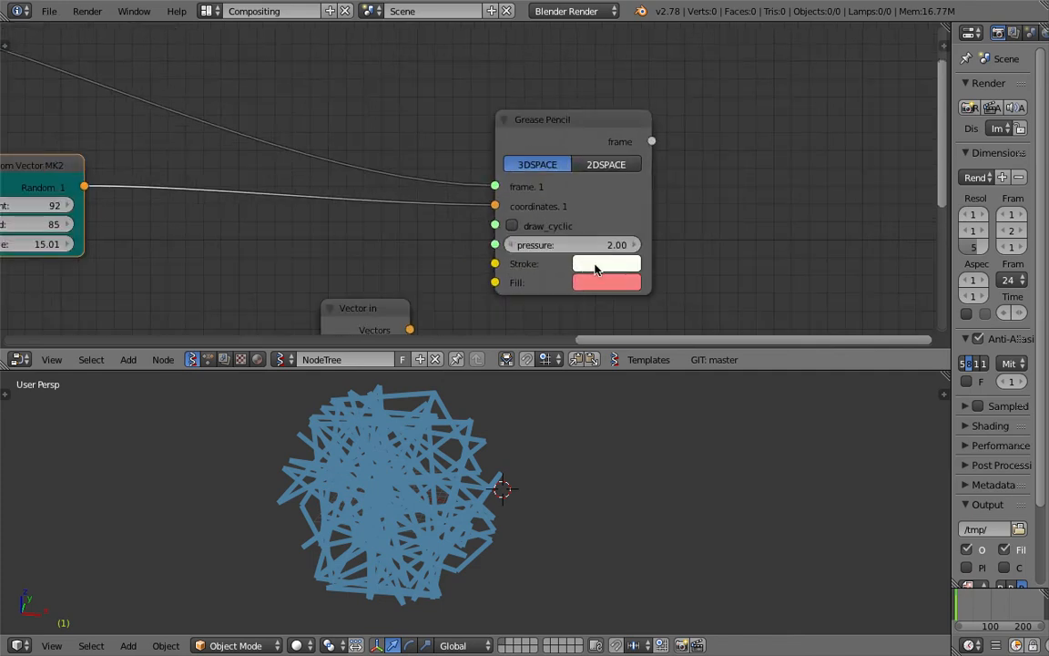
left_click(610, 264)
left_click(613, 304)
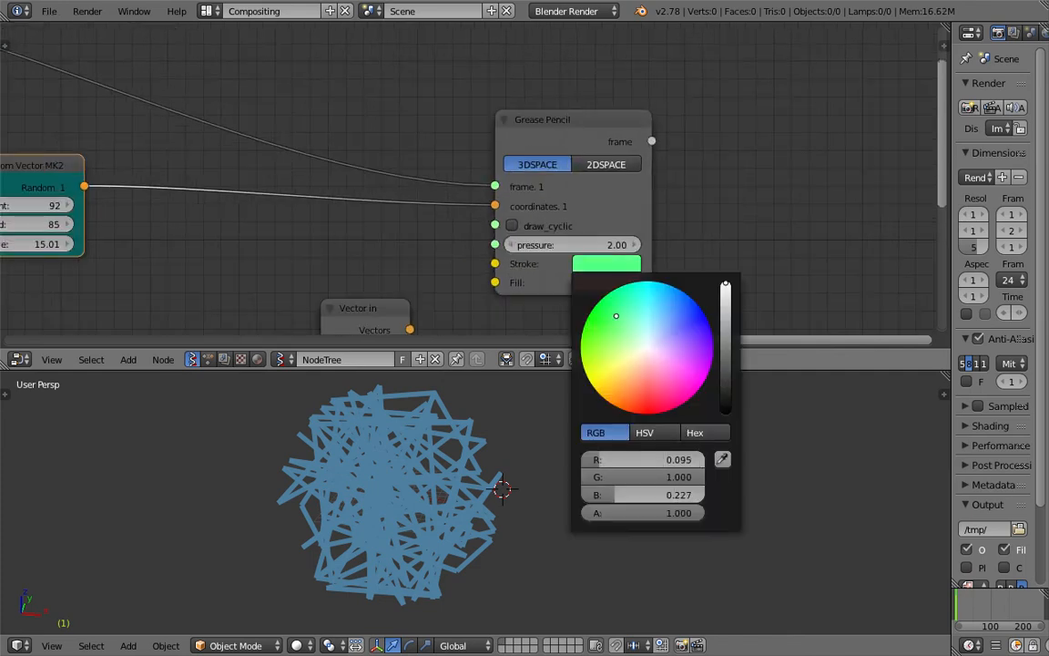
left_click(610, 286)
left_click(662, 103)
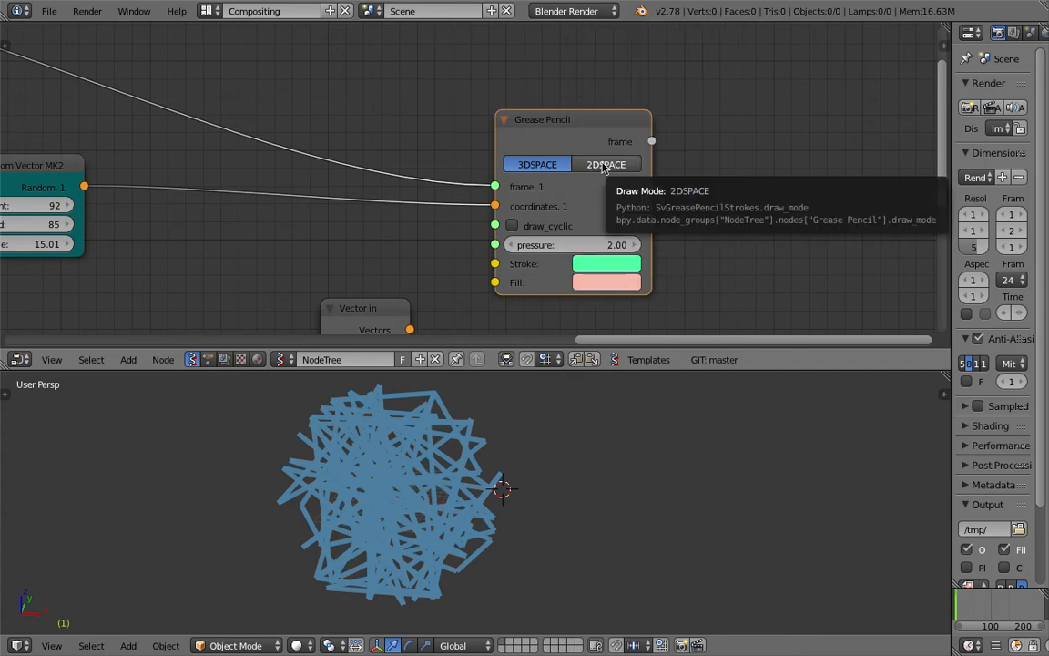
Step: Try the Grease Pencil node's 2DSPACE draw mode in top and front orthographic views, and return it to 3DSPACE
left_click(603, 165)
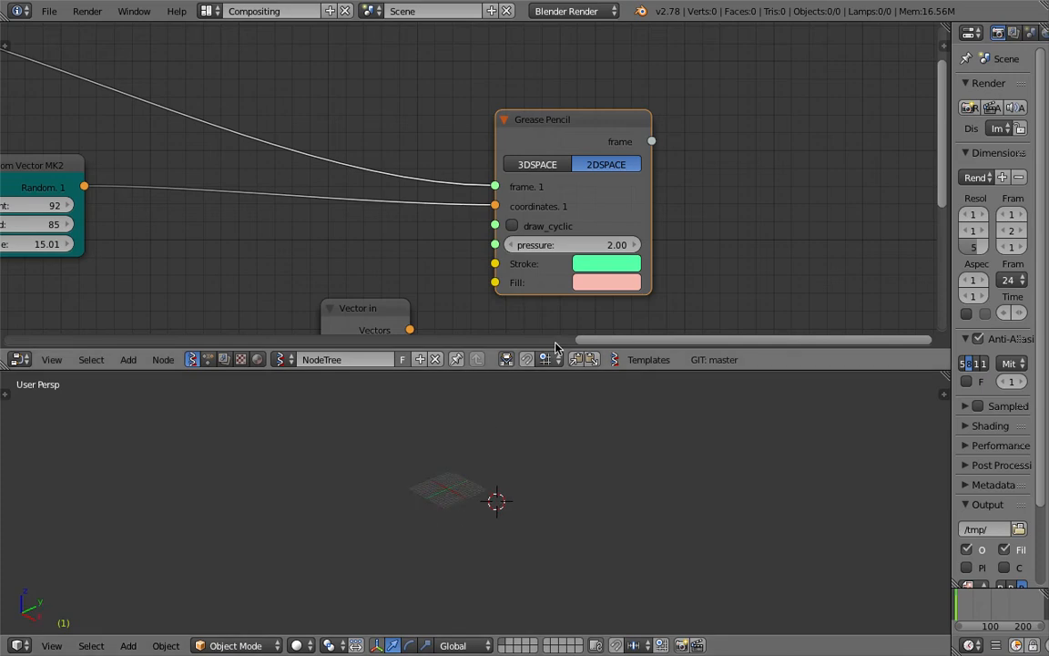
left_click(544, 169)
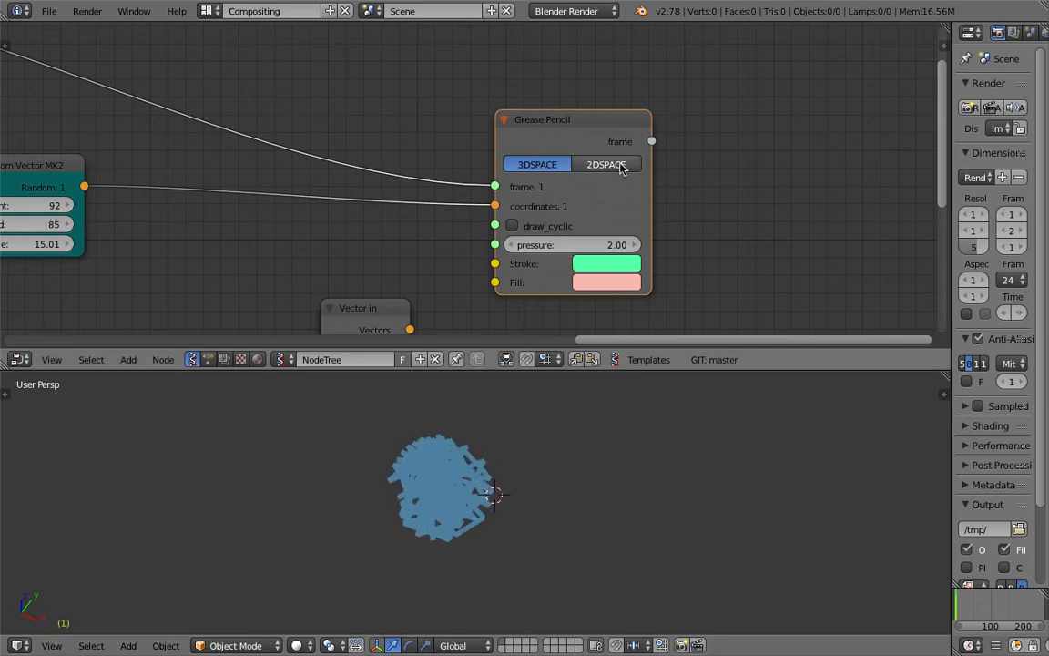
left_click(620, 165)
left_click(53, 647)
left_click(179, 565)
left_click(52, 645)
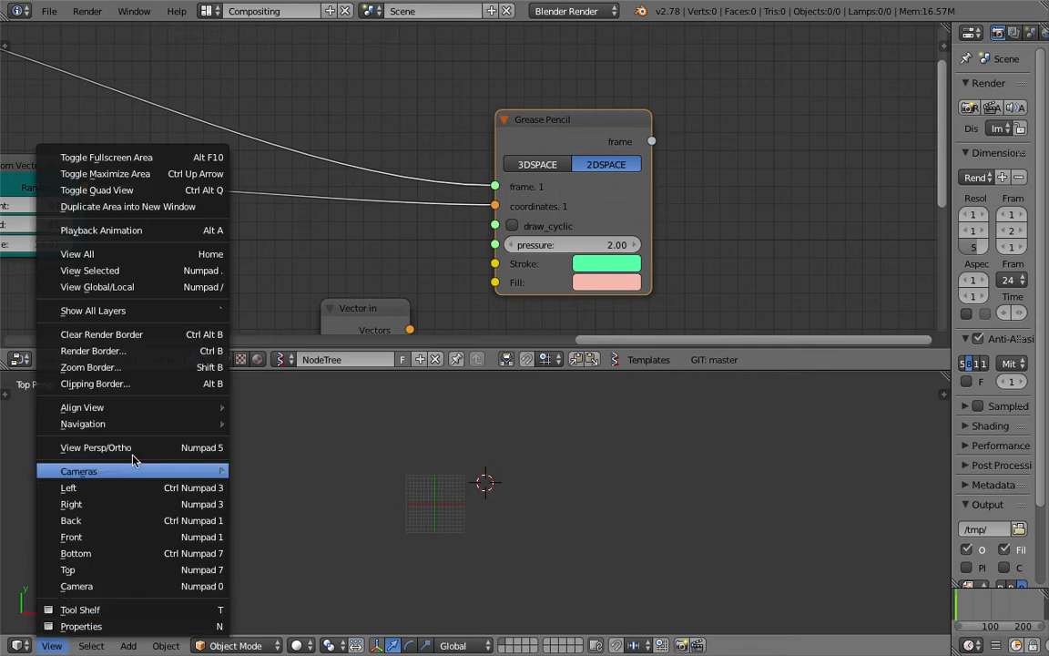
left_click(124, 411)
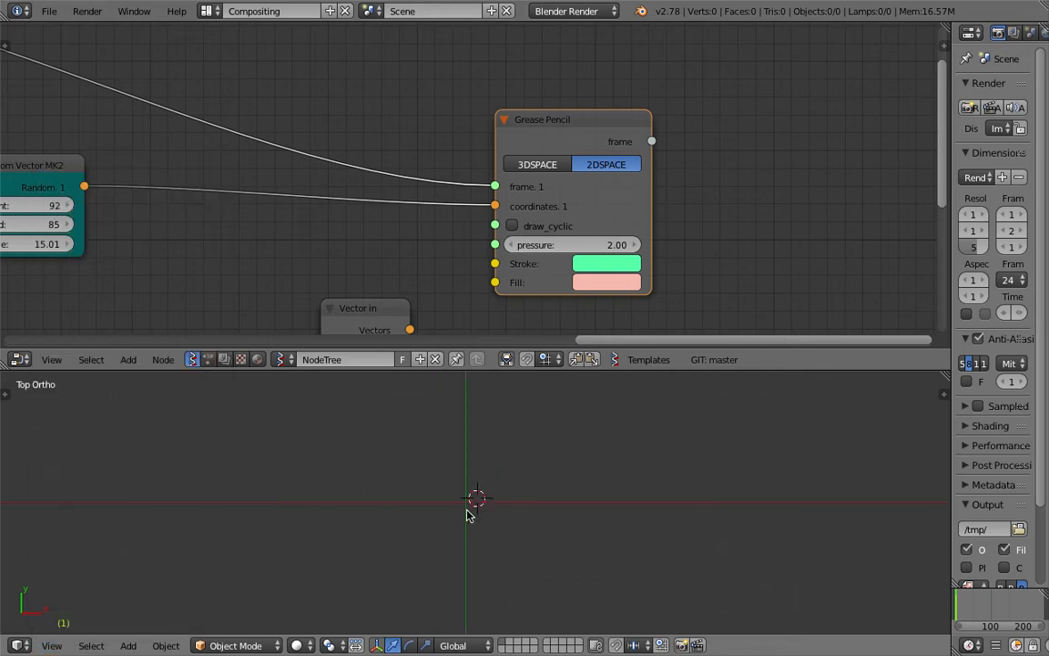
left_click(53, 646)
left_click(127, 537)
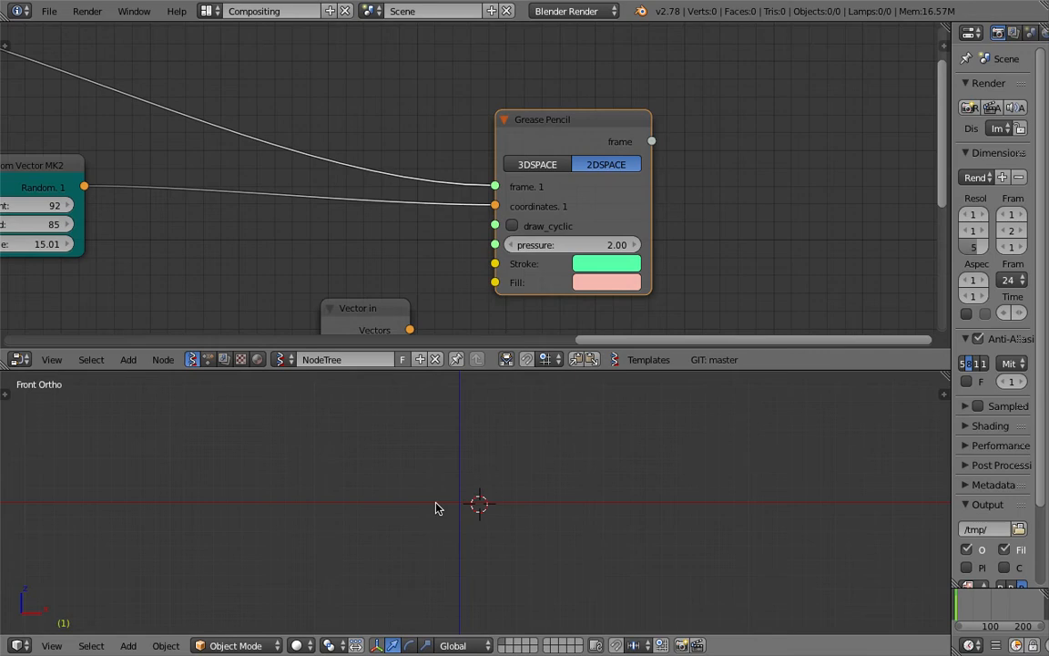
scroll(465, 520, "up", 20)
scroll(456, 525, "down", 4)
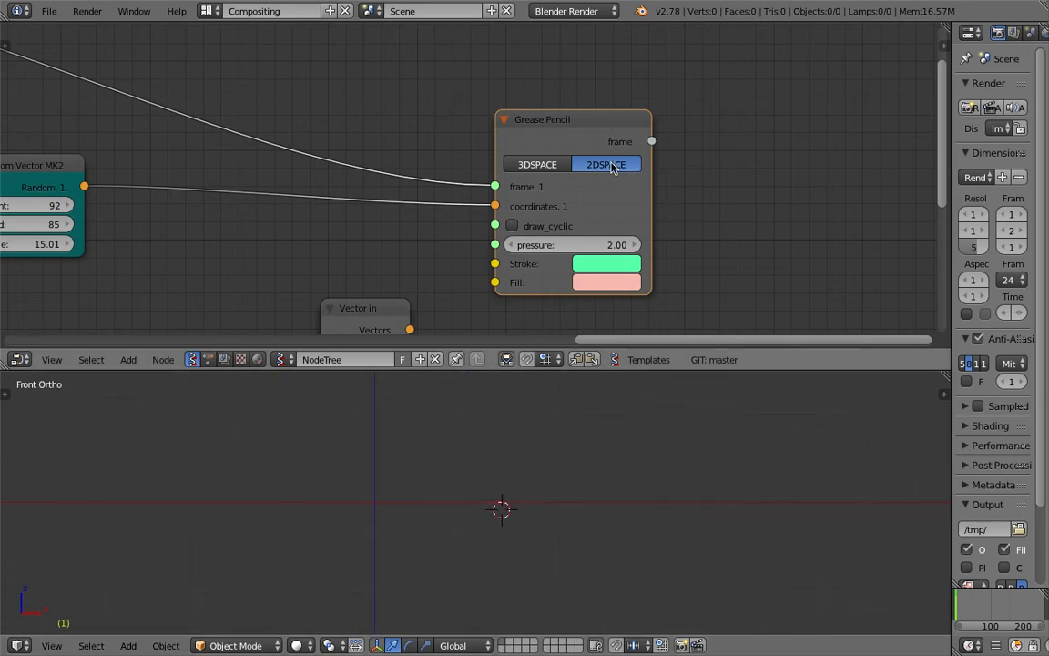
left_click(543, 166)
Step: Set the grease pencil palette colour's stroke to teal (about 0.393, 0.593, 0.633) with an opacity of about 0.806
scroll(543, 541, "down", 4)
mouse_move(543, 541)
middle_mouse_down()
mouse_move(419, 457)
mouse_move(567, 414)
middle_mouse_up()
left_click(943, 396)
scroll(765, 457, "down", 8)
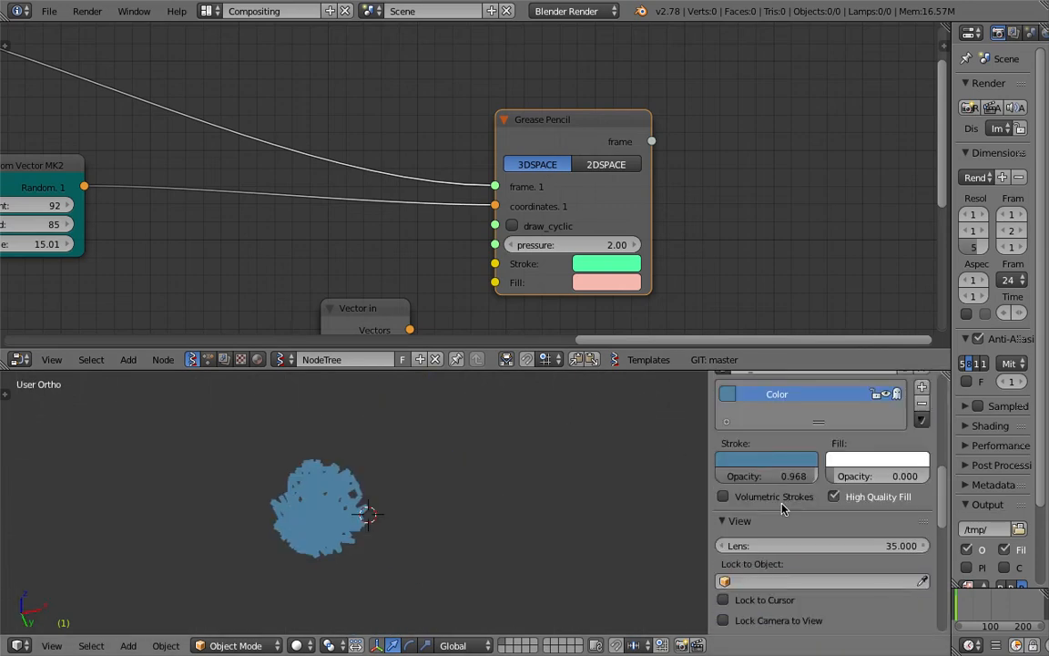
left_click(766, 461)
left_click(769, 282)
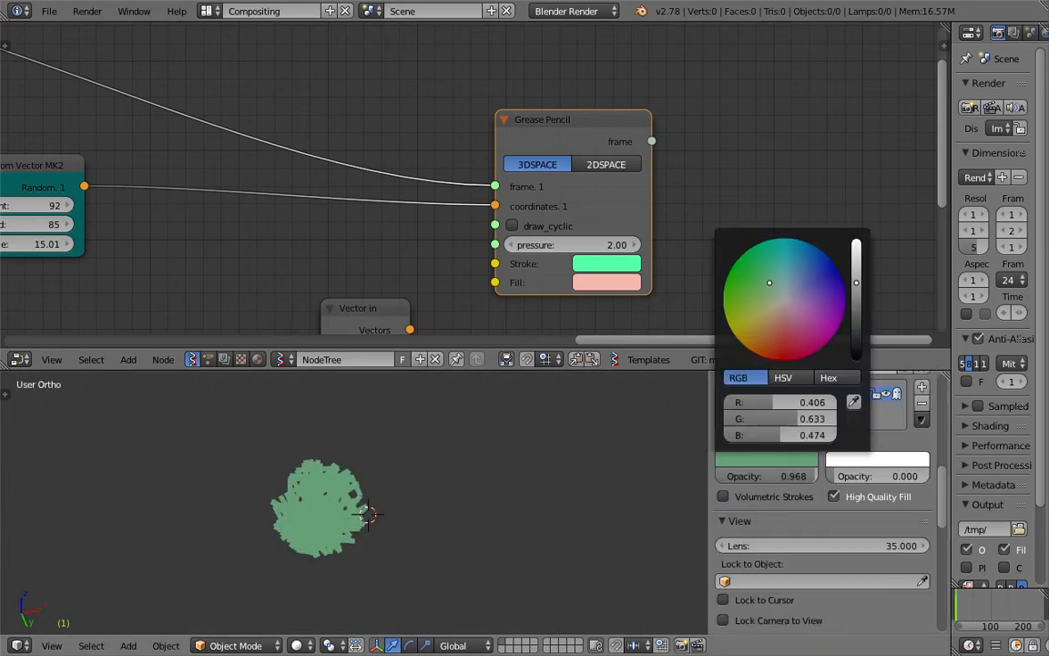
mouse_move(776, 475)
left_mouse_down()
mouse_move(739, 476)
mouse_move(765, 475)
left_mouse_up()
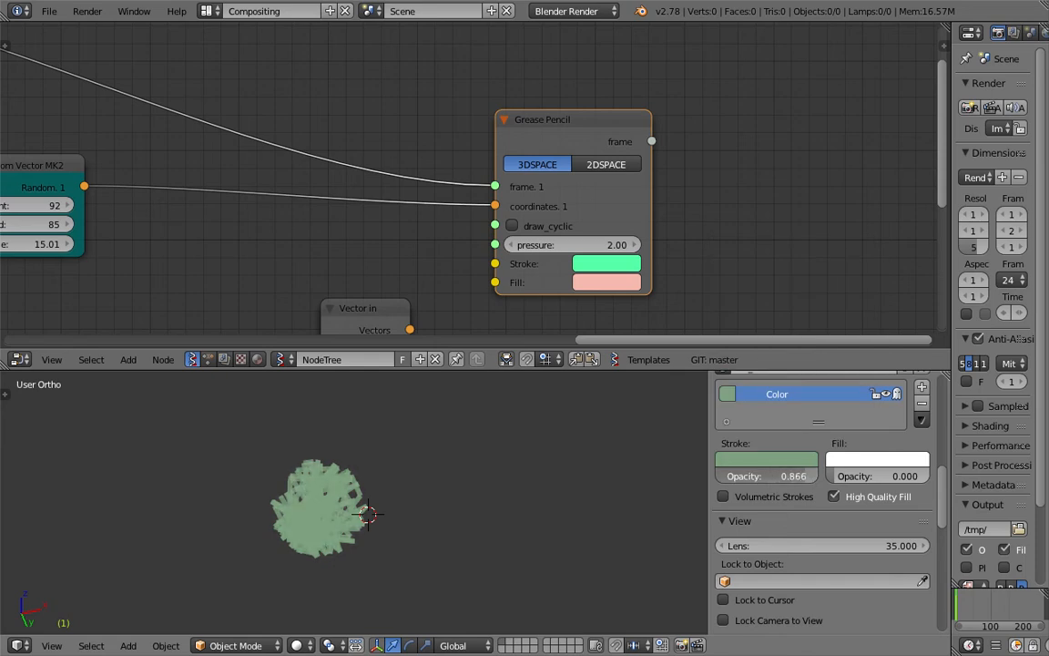
left_click(792, 462)
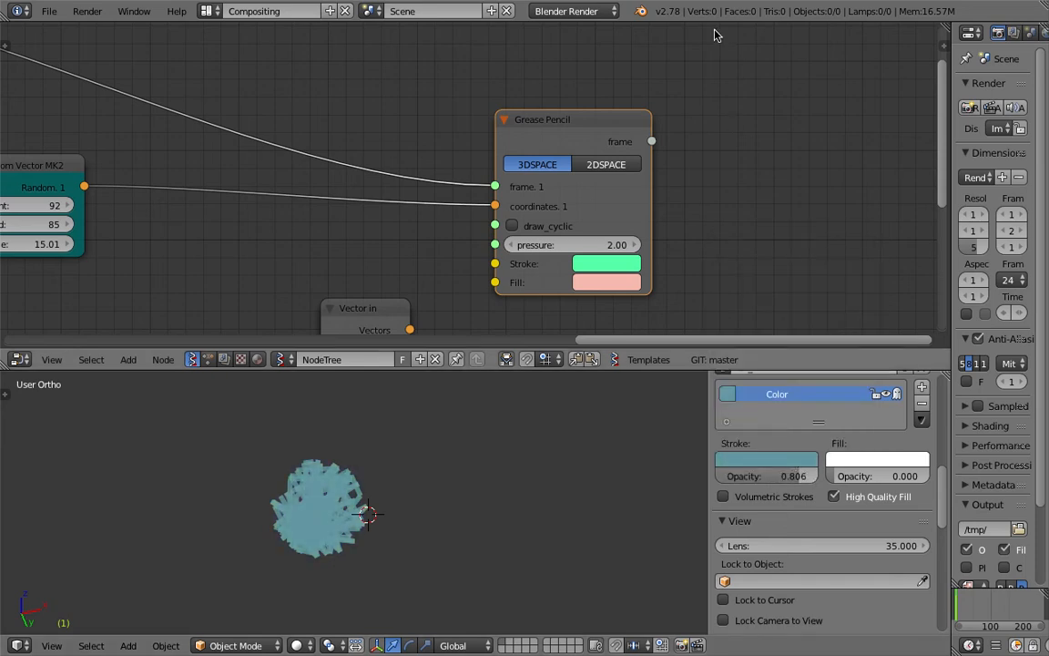
Step: Expand the info log and select the last logged palette colour command
left_click_drag(713, 23, 383, 81)
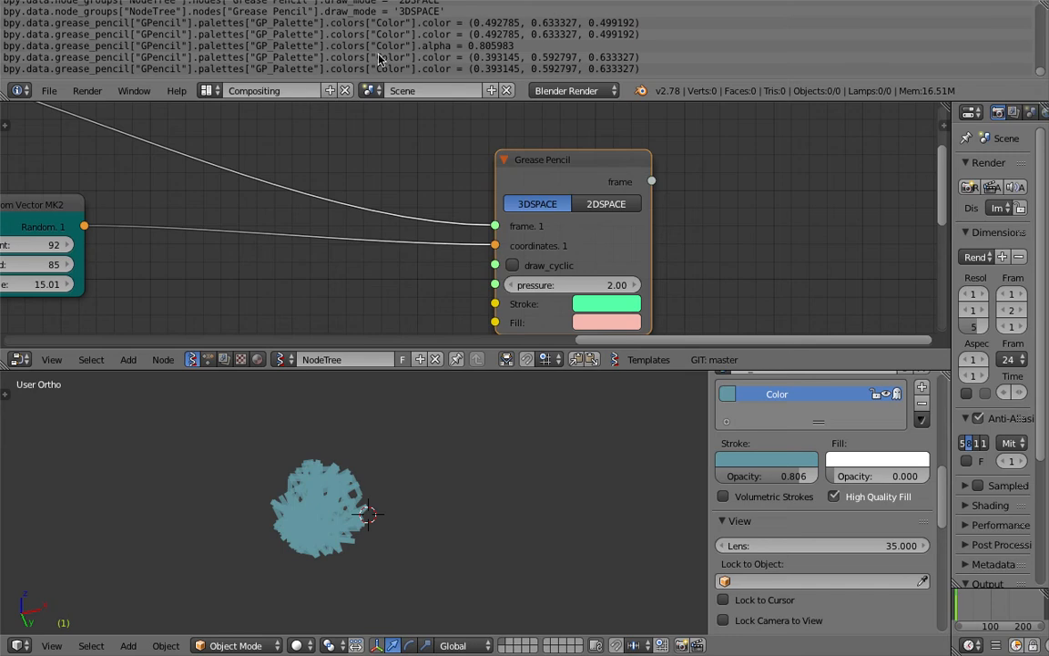
left_click(360, 70)
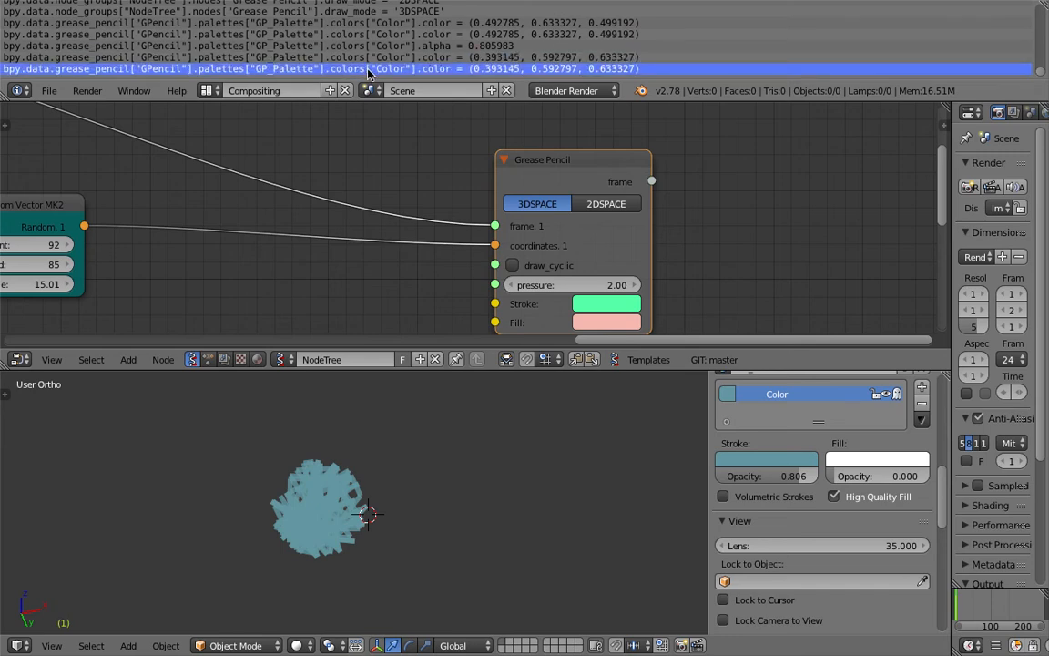
Step: Move the Grease Pencil node slightly lower in the node tree
middle_click_drag(619, 256, 485, 234)
scroll(480, 236, "down", 6)
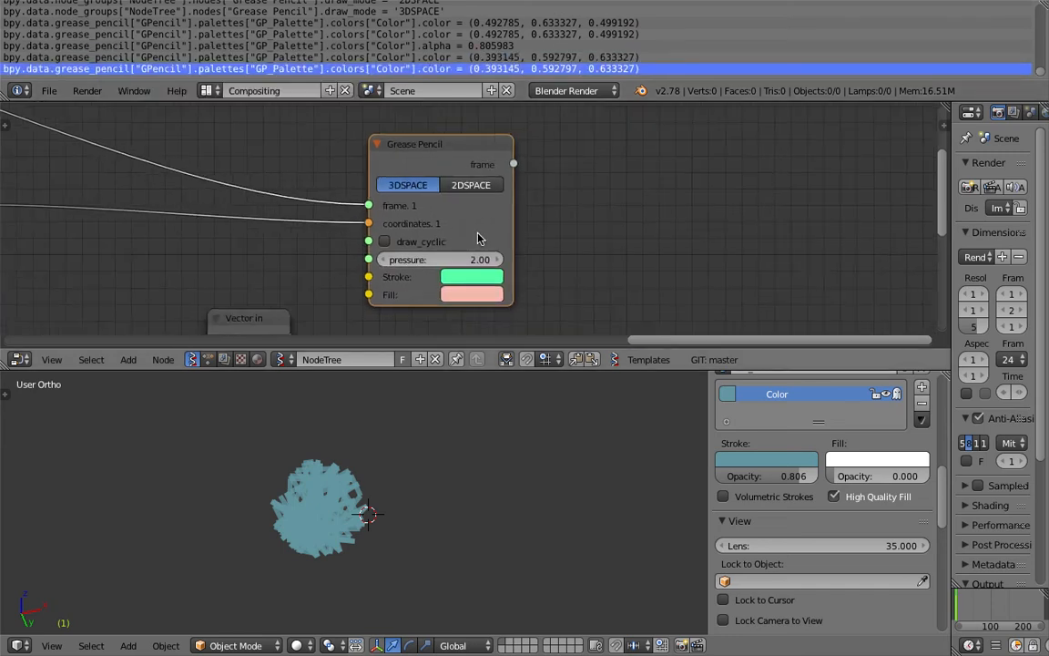
mouse_move(448, 189)
left_mouse_down()
mouse_move(434, 164)
mouse_move(434, 219)
left_mouse_up()
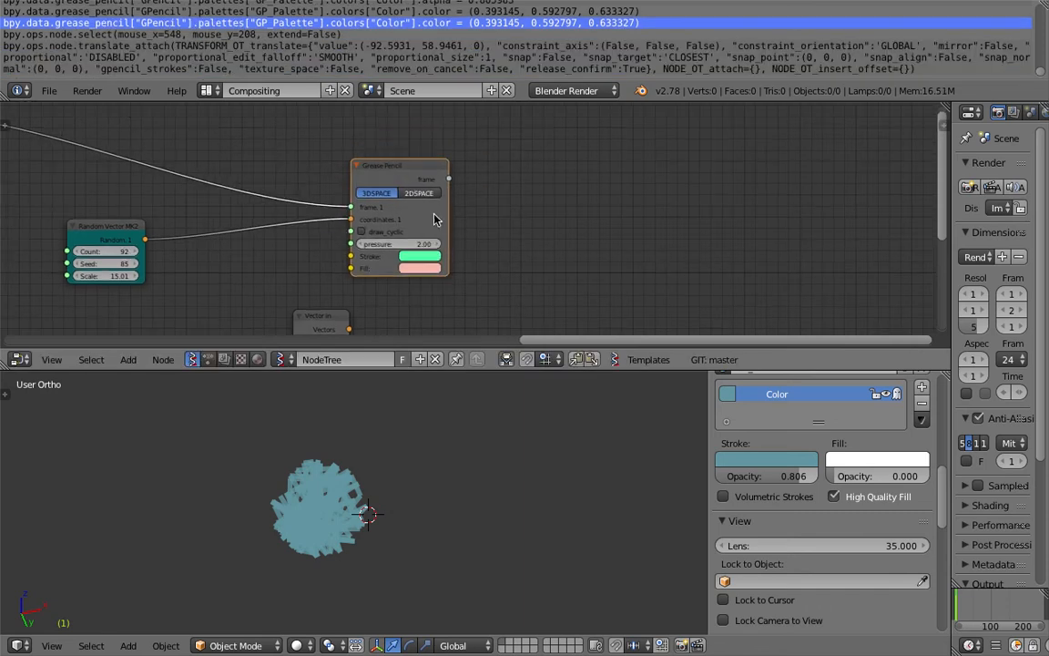
scroll(501, 213, "up", 2)
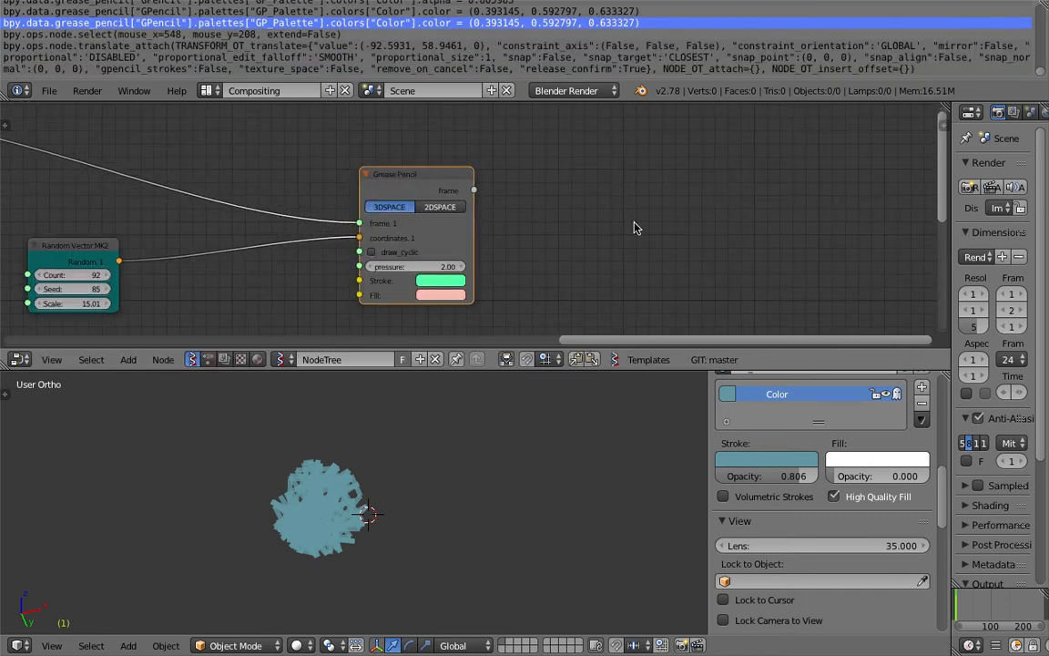
scroll(537, 260, "up", 1)
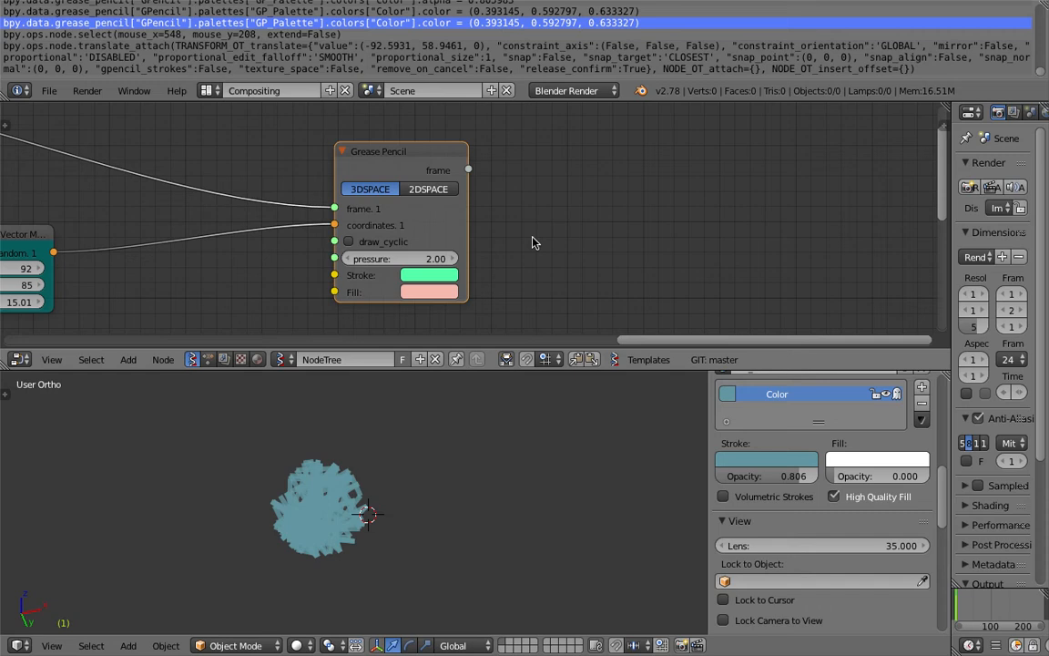
key("shift+a")
left_click(558, 188)
key("Escape")
Step: Add an Object ID Set MK2 node to the right of the Grease Pencil node
key("shift+a")
left_click(594, 200)
type("set")
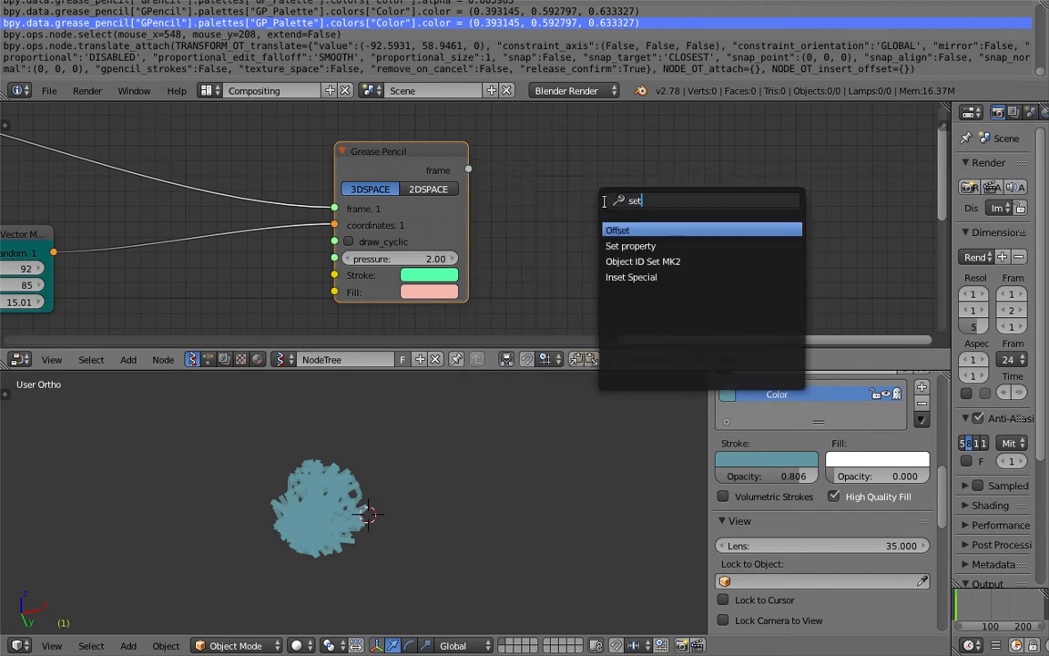
left_click(670, 261)
left_click(586, 152)
key("ctrl+s")
left_click(587, 153)
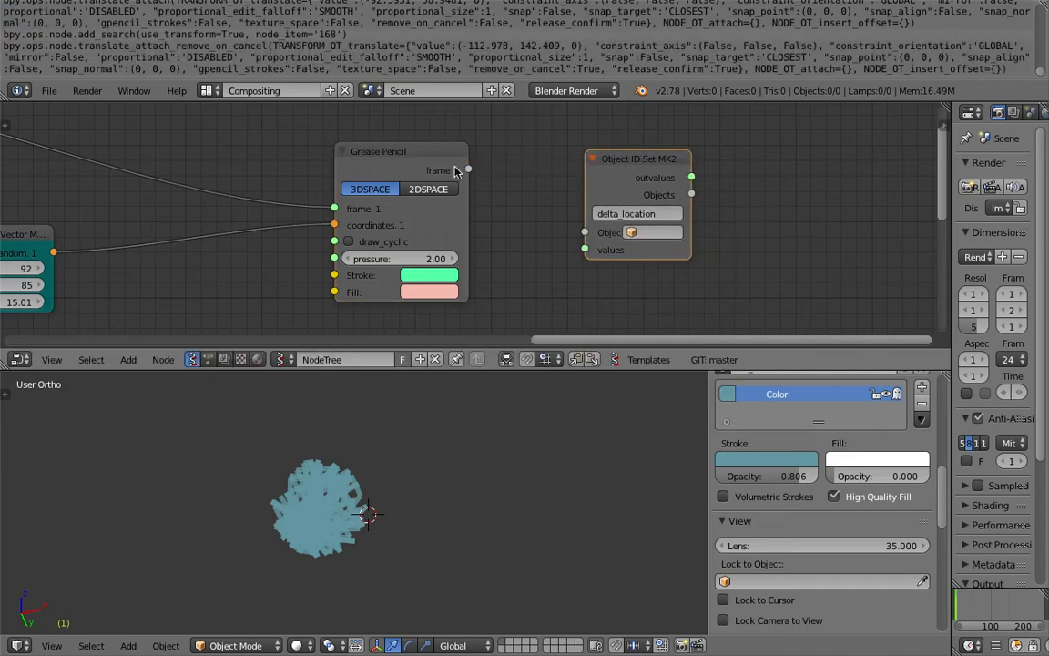
Step: Widen the Grease Pencil node slightly and link its frame output to the Objects input of the Object ID Set MK2 node
left_click(467, 158)
left_click_drag(466, 158, 513, 171)
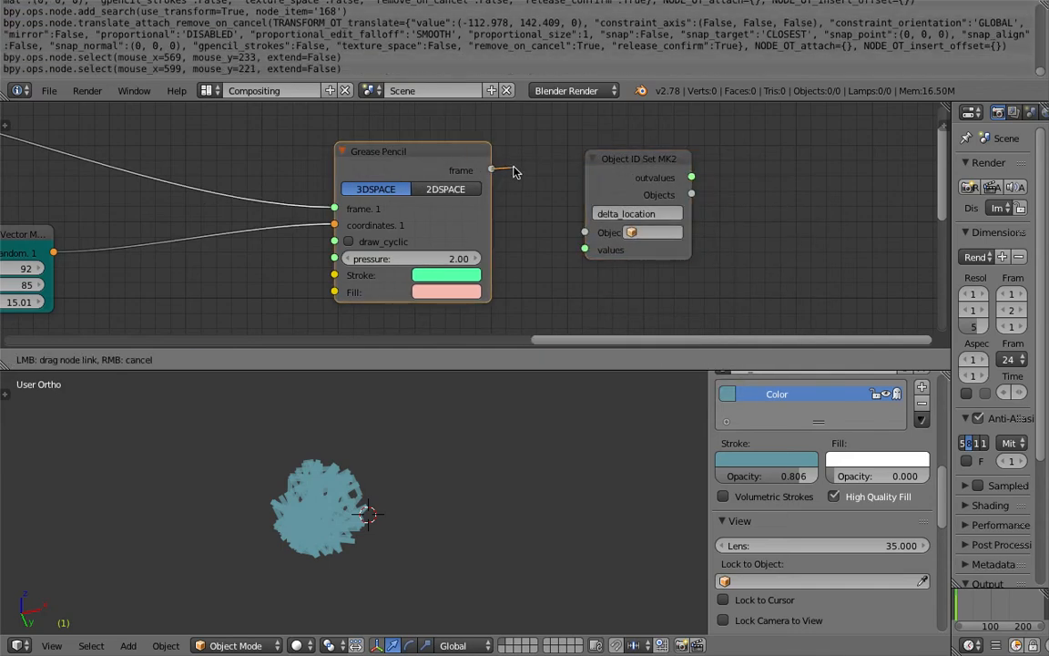
left_click_drag(575, 228, 579, 230)
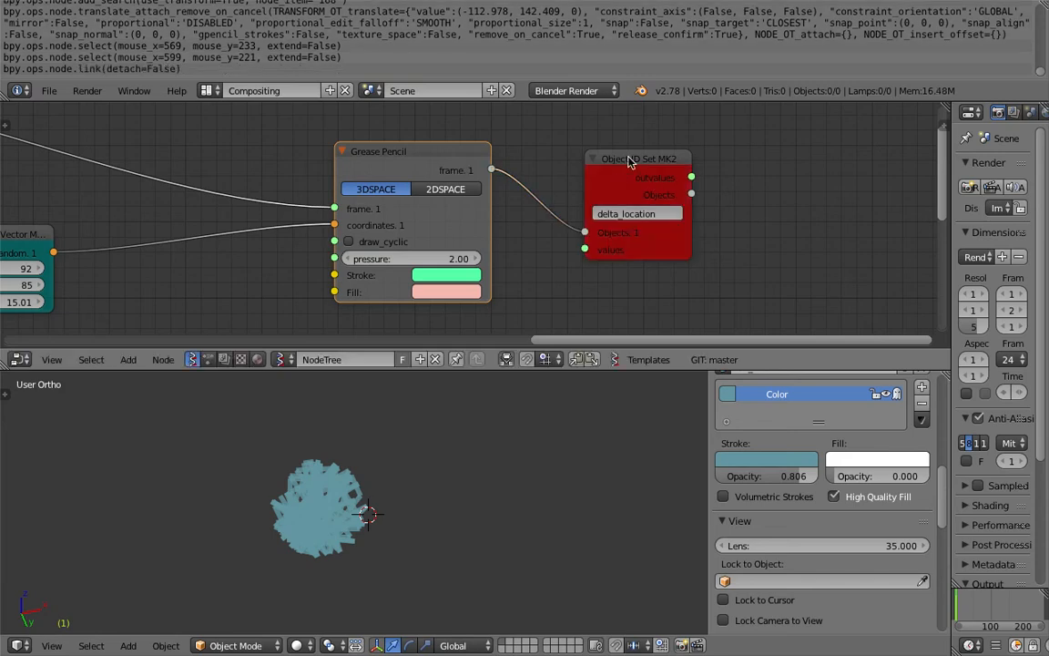
Step: Move the Object ID Set MK2 node further from the Grease Pencil node and set its property to color.color[:]
left_click_drag(629, 163, 697, 154)
middle_click_drag(677, 201, 507, 224)
scroll(514, 227, "up", 3)
left_click(569, 234)
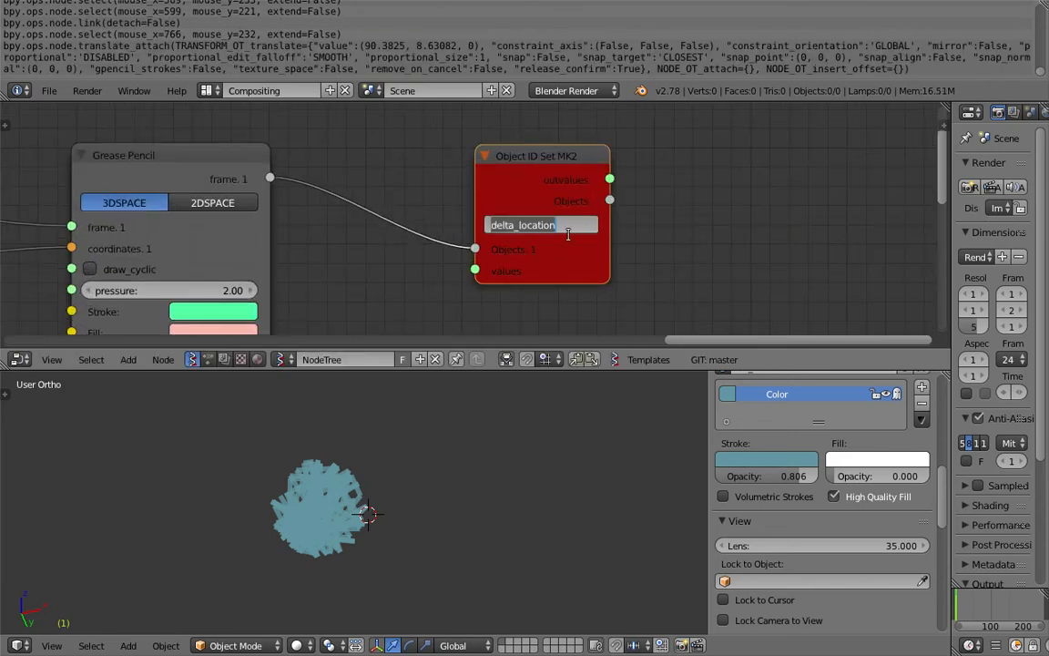
type("colorcolor")
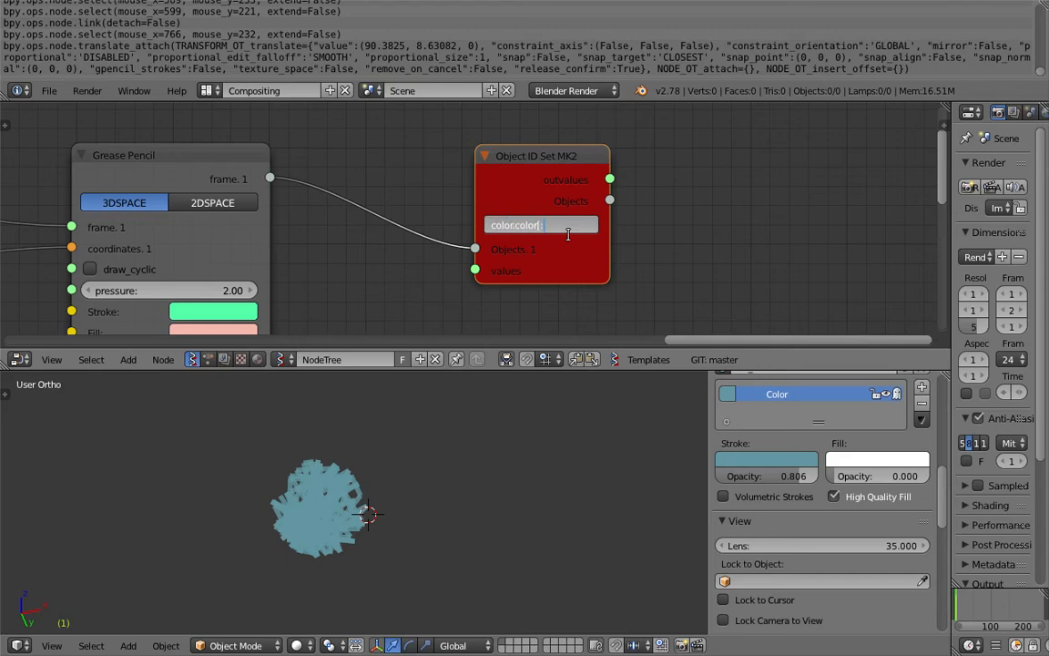
key("Return")
scroll(497, 218, "up", 2)
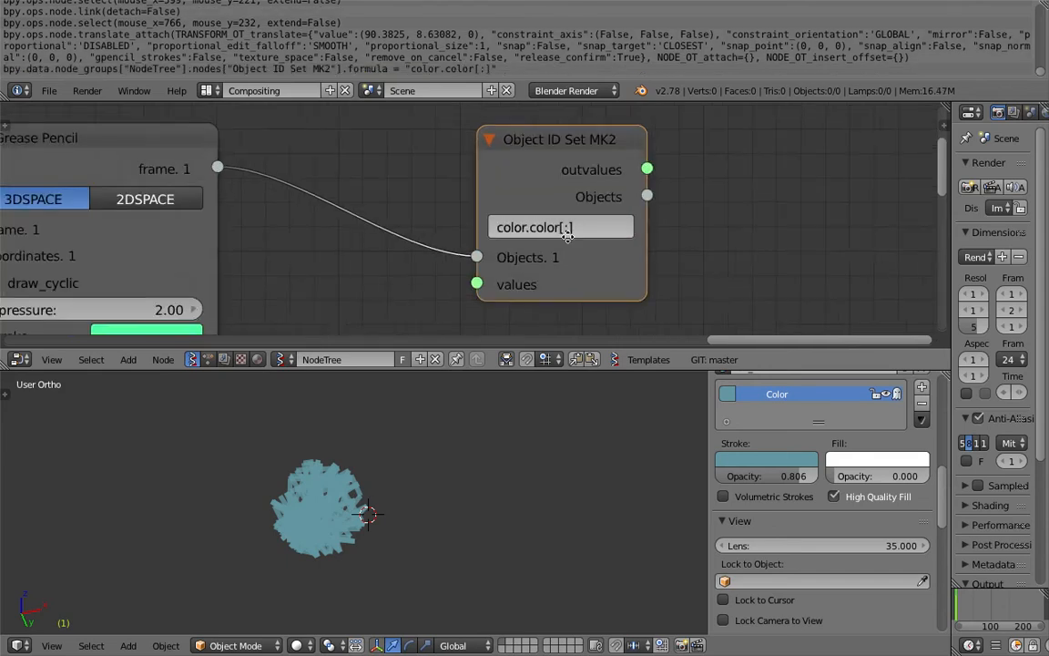
Step: Add a Vector in node below the frame link and connect its Vectors output to the values input of Object ID Set MK2
middle_click_drag(348, 307, 357, 257)
key("shift+a")
left_click(357, 251)
type("vec")
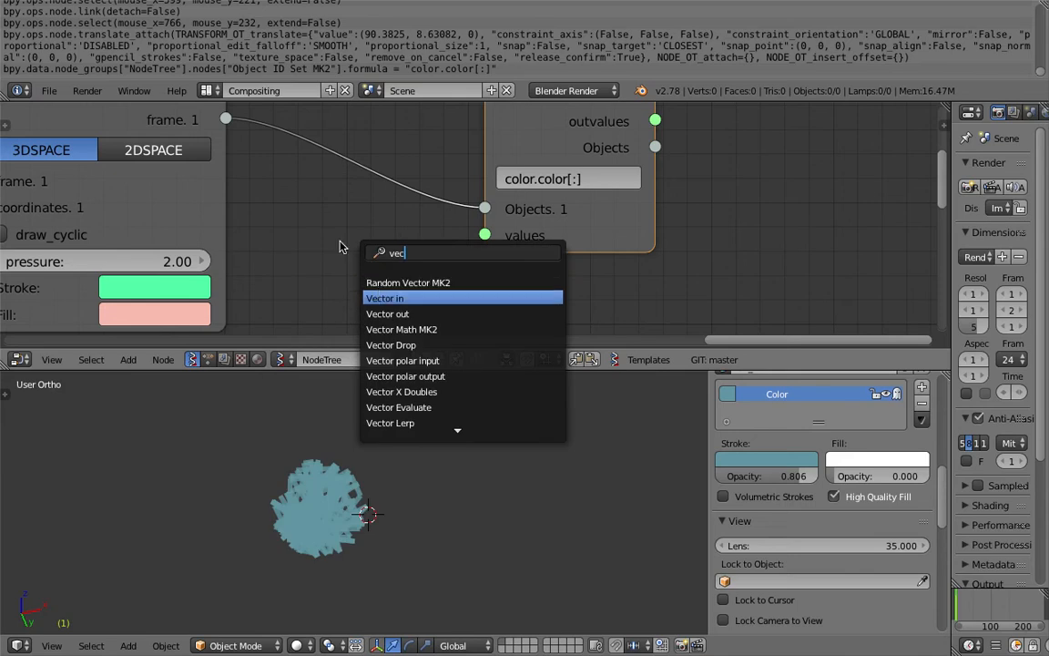
left_click(389, 298)
left_click(327, 215)
left_click_drag(431, 249, 485, 235)
Step: Set the X, Y and Z values of the new Vector in node to 1
middle_click_drag(501, 269, 521, 241)
left_click(410, 251)
type("1")
key("Return")
scroll(501, 271, "down", 1)
middle_click_drag(447, 271, 490, 232)
left_click(456, 234)
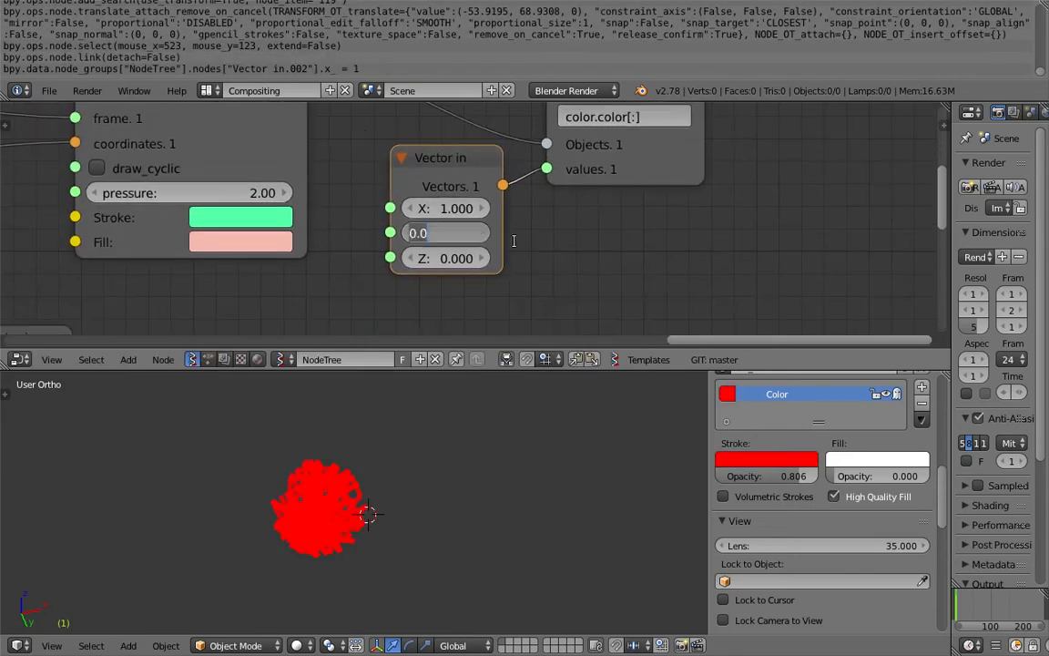
type("1")
key("Return")
left_click(463, 208)
key("Return")
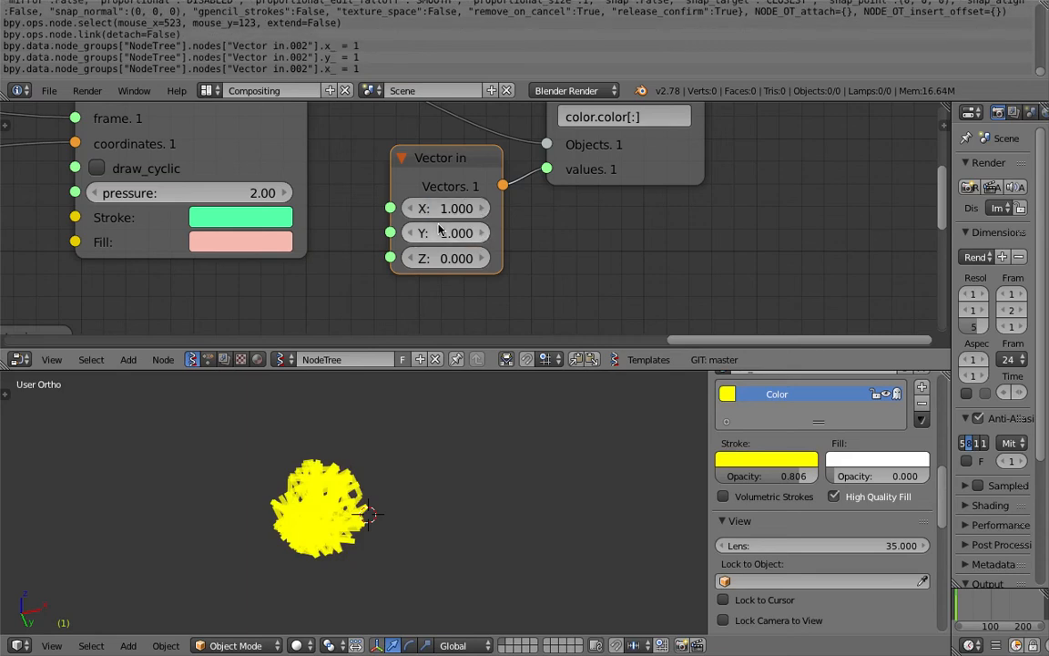
left_click(455, 258)
type("1")
key("Return")
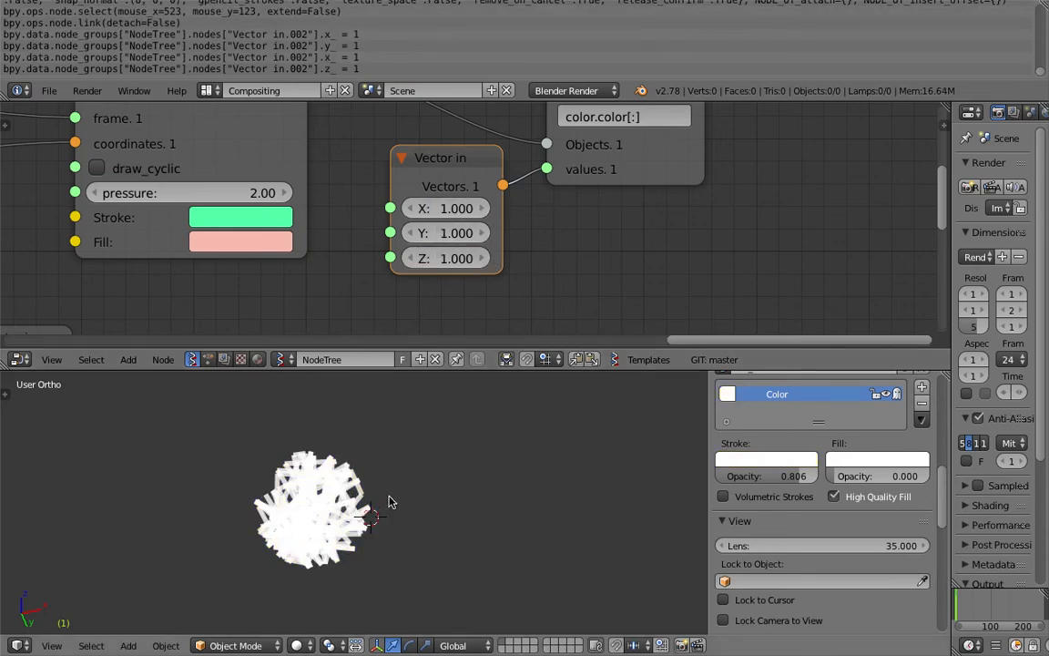
Step: Set the Vector in node's colour values to X 0.76, Y 0.64 and Z 0.58
mouse_move(463, 258)
left_mouse_down()
mouse_move(437, 257)
mouse_move(464, 255)
mouse_move(459, 233)
mouse_move(429, 233)
left_mouse_up()
left_click_drag(462, 209, 441, 208)
scroll(571, 234, "down", 1)
middle_click_drag(571, 234, 521, 269)
key("ctrl+s")
left_click(533, 271)
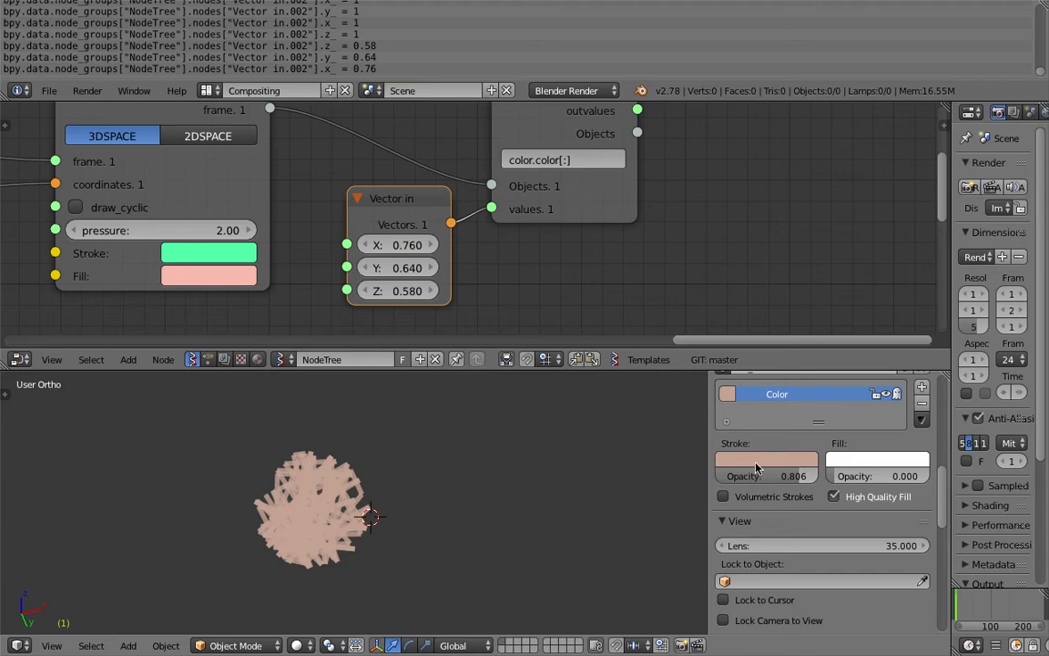
Step: Widen the Object ID Set MK2 node, move it up and away from the Grease Pencil node, and shift the Vector in node along
scroll(552, 209, "down", 2)
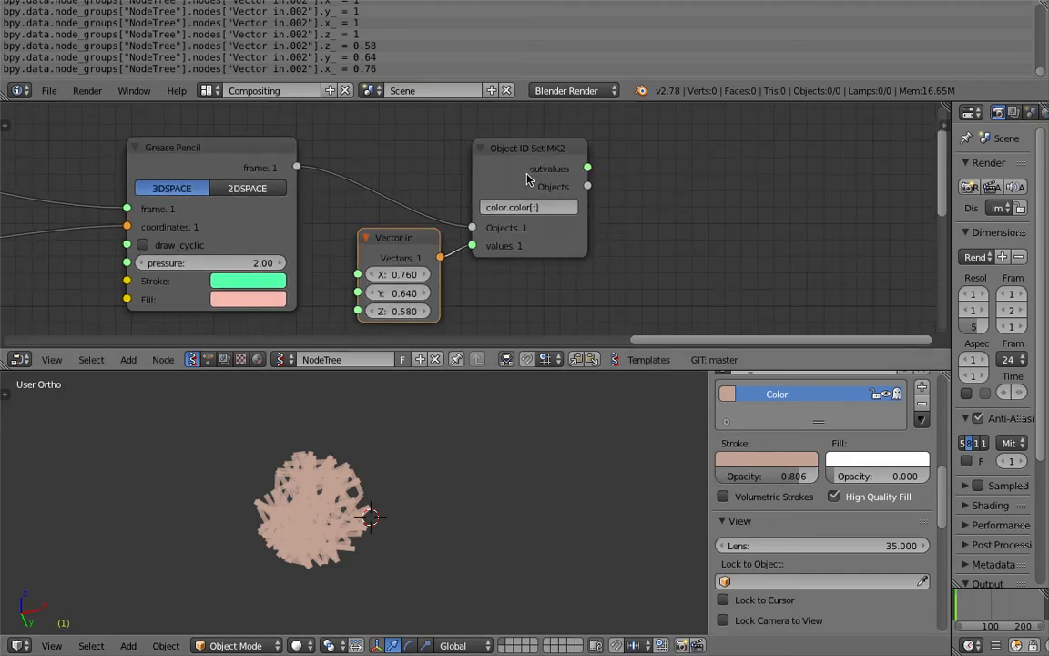
left_click_drag(586, 208, 621, 208)
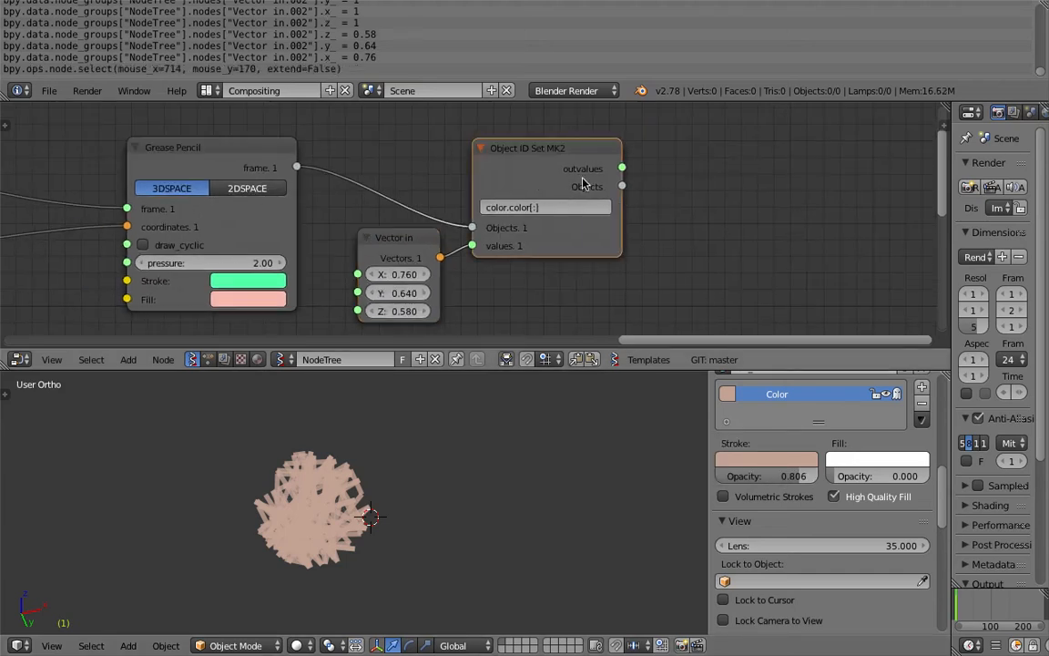
key("ctrl+s")
left_click(518, 164)
left_click_drag(521, 157, 562, 140)
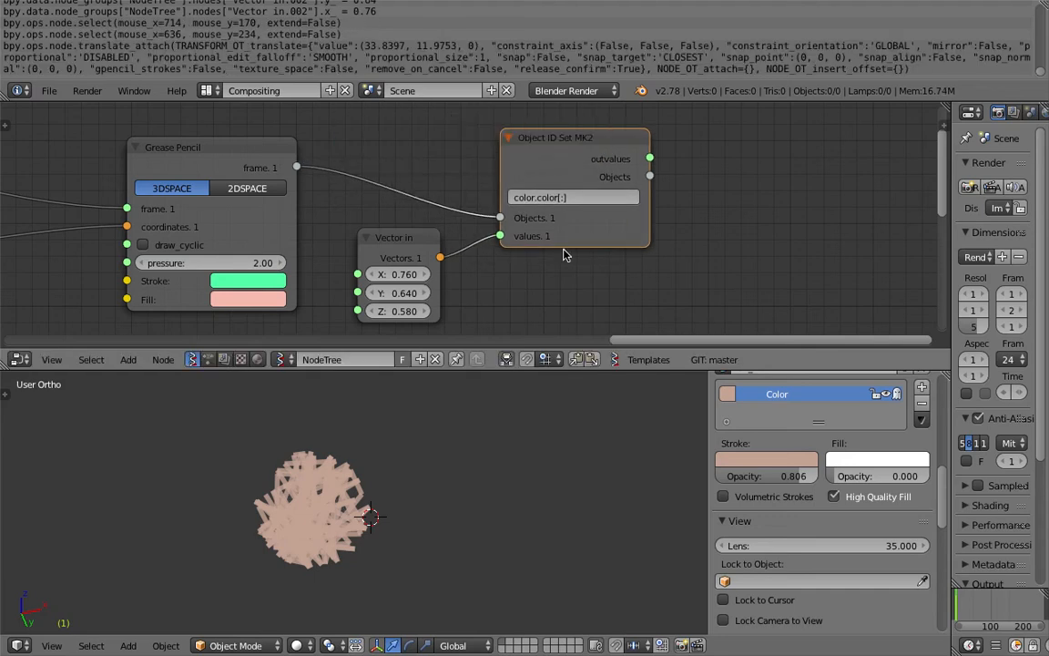
middle_click_drag(576, 273, 667, 266)
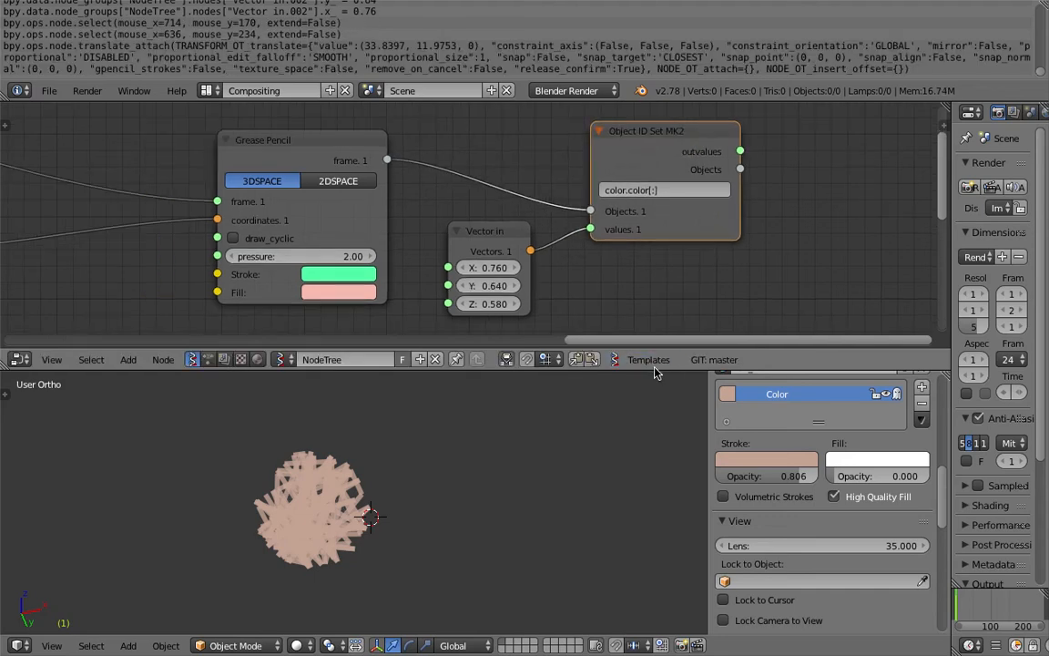
middle_click_drag(625, 279, 636, 231)
left_click_drag(683, 180, 740, 148)
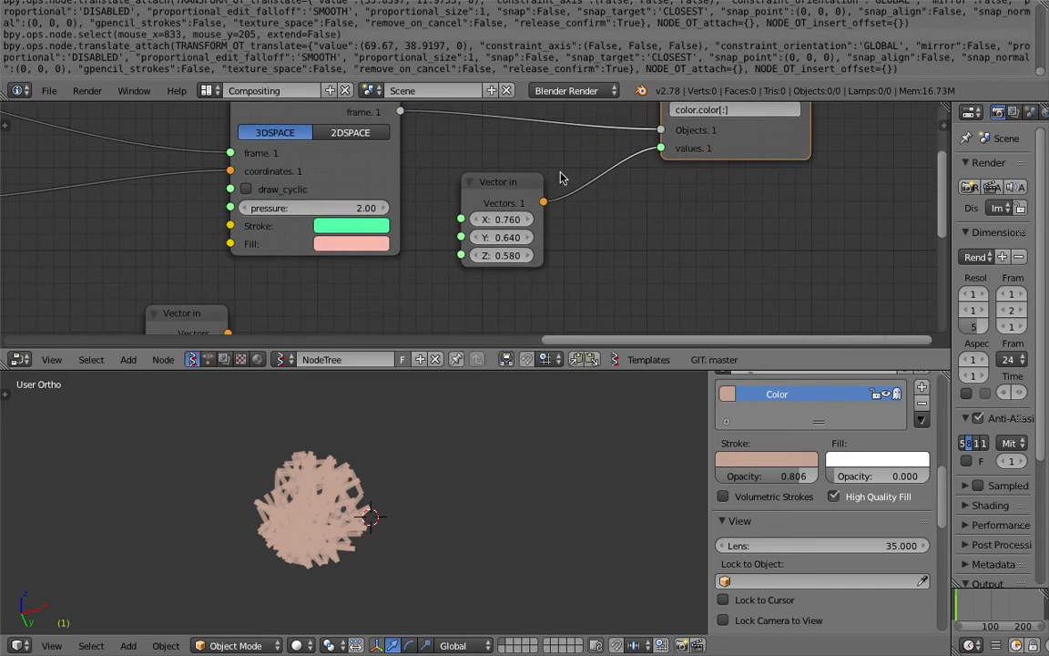
left_click(473, 170)
left_click_drag(473, 171, 505, 168)
Step: Add a Color in node below the Object ID Set MK2 node and widen it slightly
key("shift+a")
left_click(656, 222)
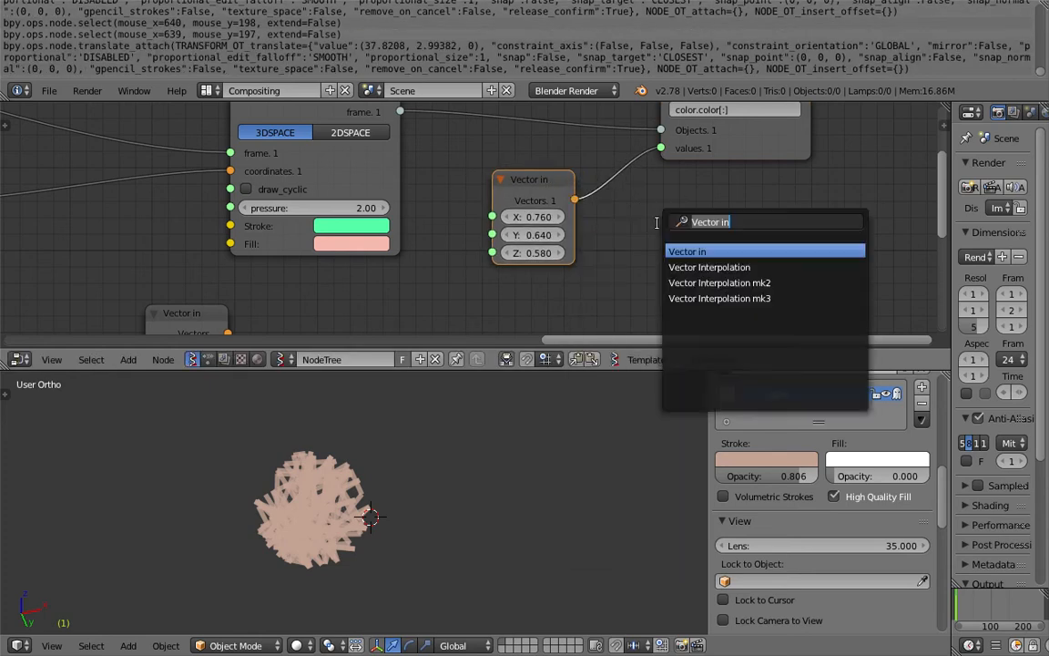
type("color i")
key("Return")
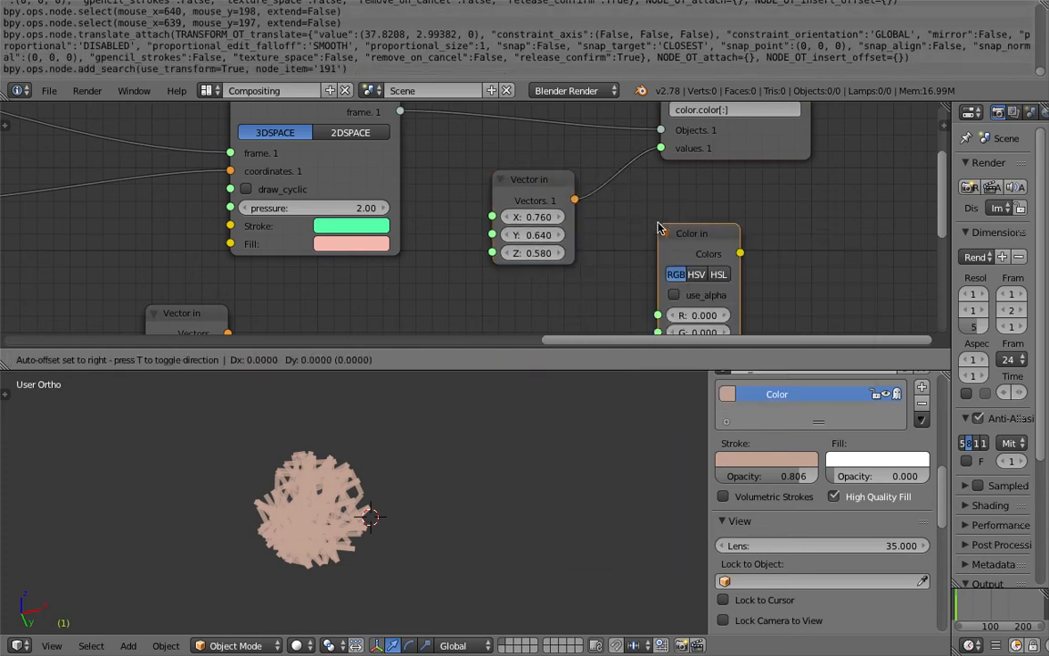
left_click(656, 221)
middle_click_drag(653, 211, 641, 193)
left_click_drag(648, 230, 625, 227)
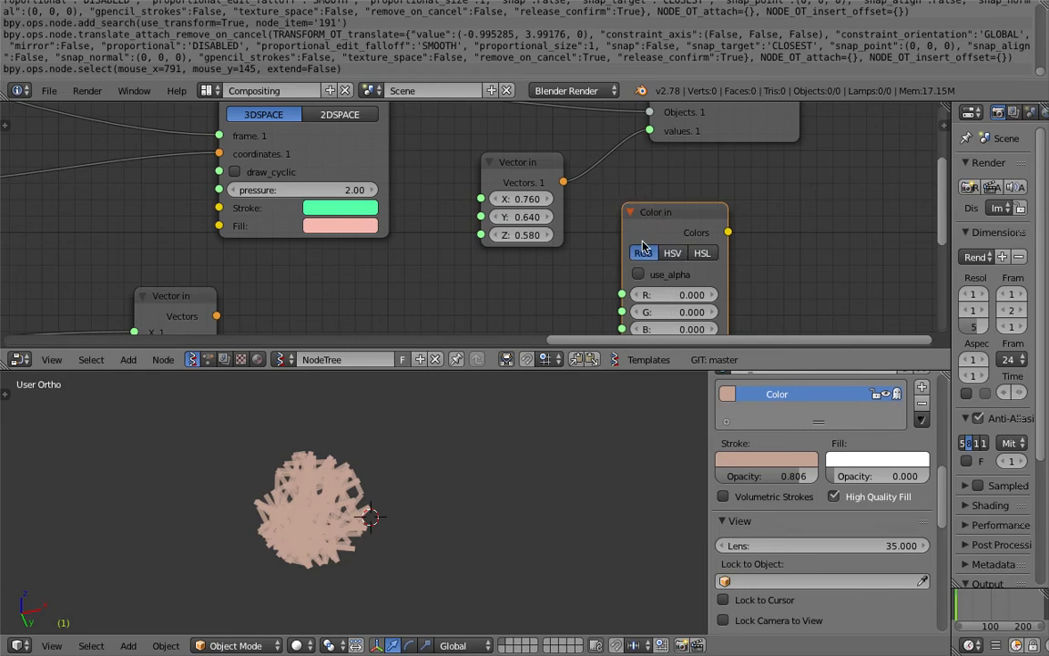
Step: Shrink the info log to its header to give the node editor more height
scroll(641, 246, "down", 11)
middle_click_drag(463, 201, 685, 231)
middle_click_drag(426, 292, 573, 196)
scroll(574, 196, "down", 3)
middle_click_drag(680, 206, 529, 230)
scroll(528, 224, "up", 1)
left_click_drag(562, 103, 576, 26)
Step: Place the Color in node under the Vector in node and link its Colors output to the values input of Object ID Set MK2
scroll(587, 101, "up", 6)
middle_click_drag(506, 195, 247, 273)
scroll(480, 201, "up", 5)
middle_click_drag(530, 240, 530, 150)
left_click_drag(531, 150, 400, 193)
left_click_drag(450, 153, 438, 121)
left_click_drag(437, 217, 544, 83)
Step: Switch the Color in node to HSV with H 0.3, S 1 and V 1
scroll(480, 262, "up", 1)
left_click(410, 276)
key("Return")
middle_click_drag(541, 269, 593, 211)
left_click(459, 174)
mouse_move(475, 237)
left_mouse_down()
mouse_move(931, 237)
mouse_move(930, 220)
mouse_move(612, 220)
left_mouse_up()
scroll(367, 206, "down", 1)
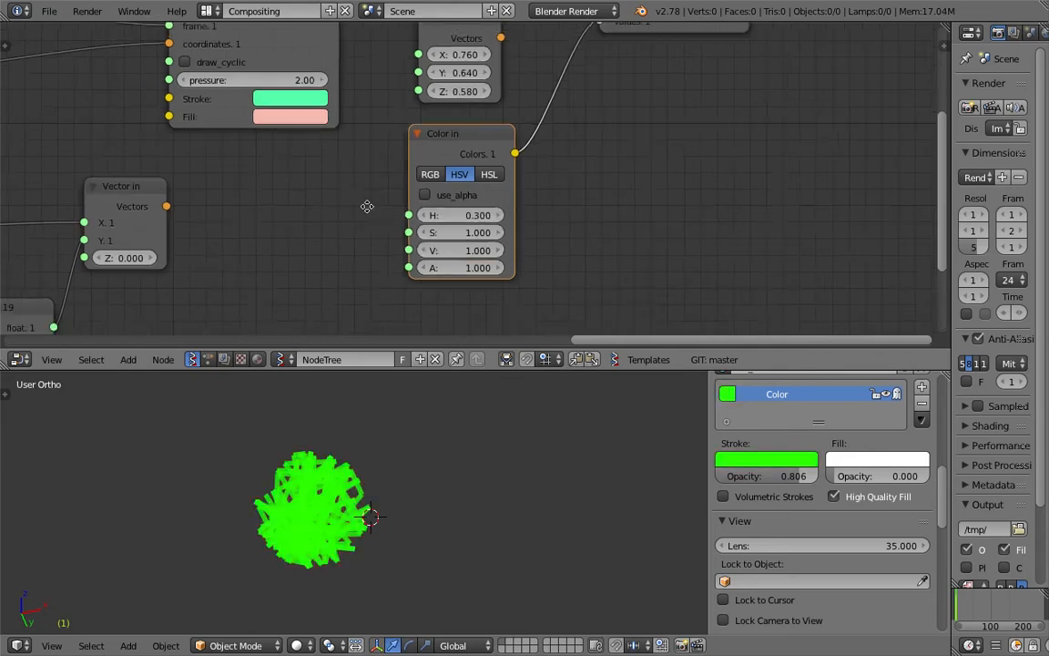
Step: Move the Grease Pencil node slightly higher in the node tree
middle_click_drag(368, 206, 680, 249)
key("ctrl+s")
left_click(679, 249)
scroll(619, 209, "down", 4)
middle_click_drag(585, 183, 575, 246)
left_click(582, 162)
left_click_drag(583, 163, 592, 123)
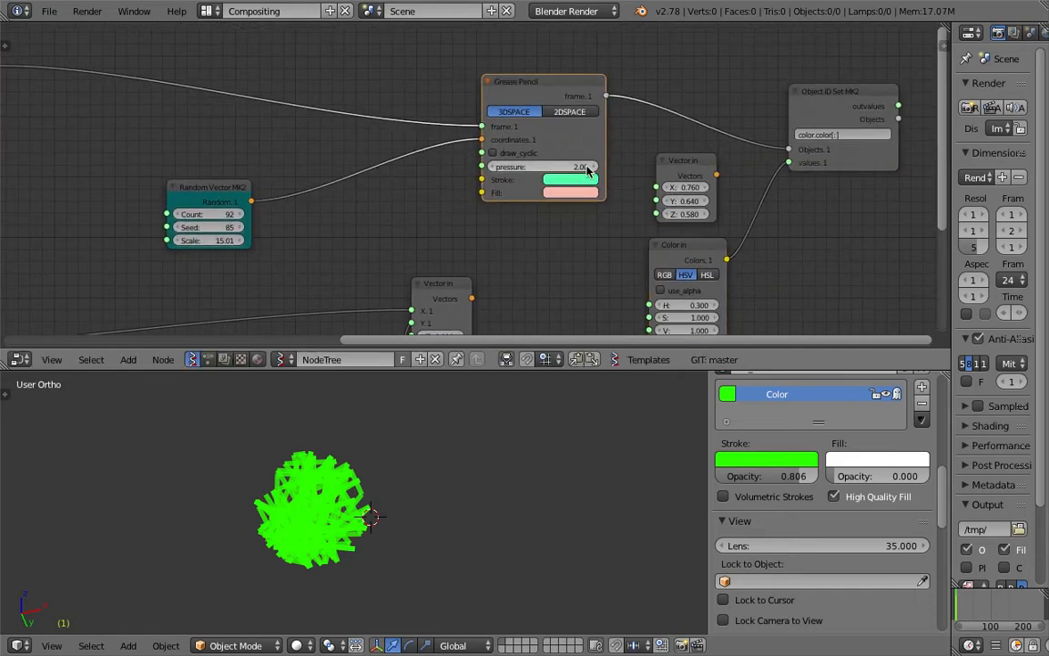
Step: Move the Random Vector MK2 node up and to the left, leaving space before the Grease Pencil node
left_click_drag(224, 190, 219, 140)
key("ctrl+s")
left_click(221, 142)
middle_click_drag(221, 149, 331, 184)
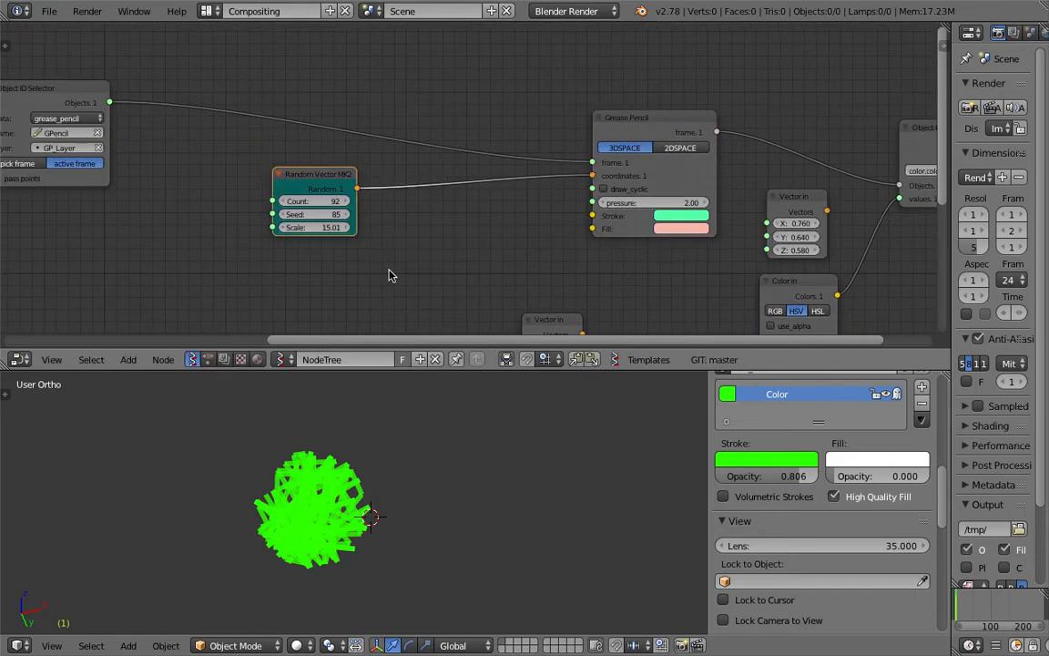
left_click_drag(287, 173, 250, 164)
scroll(318, 188, "up", 1)
key("ctrl+s")
left_click(320, 192)
Step: Set the Random Vector MK2 count to 50 and place the 3D cursor away from the strokes
left_click(268, 195)
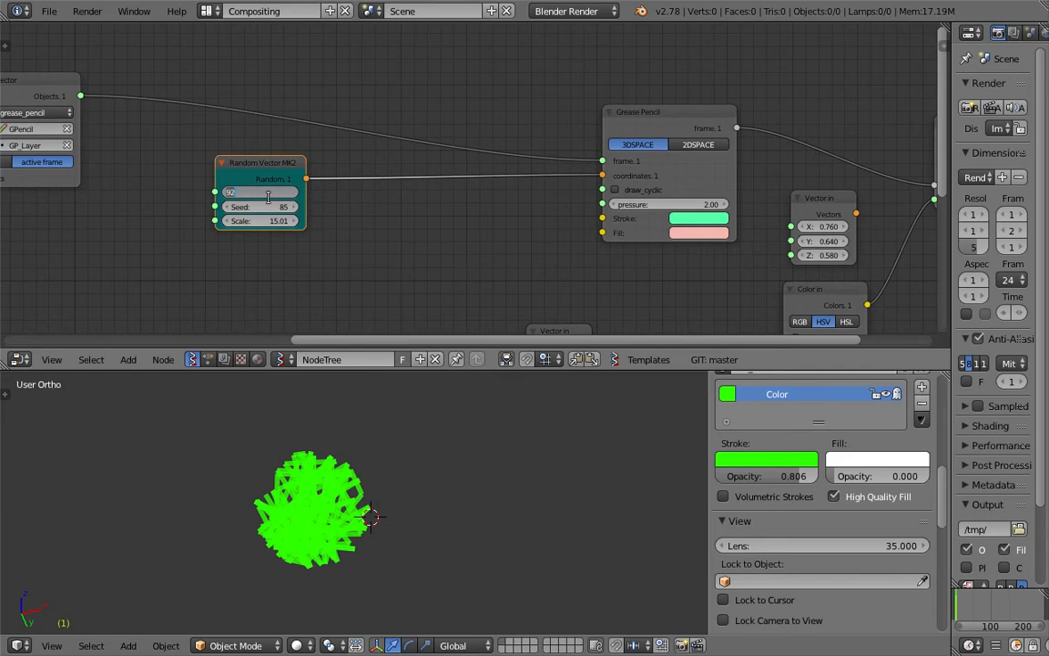
type("50")
key("Return")
scroll(330, 206, "up", 2)
scroll(359, 223, "down", 2)
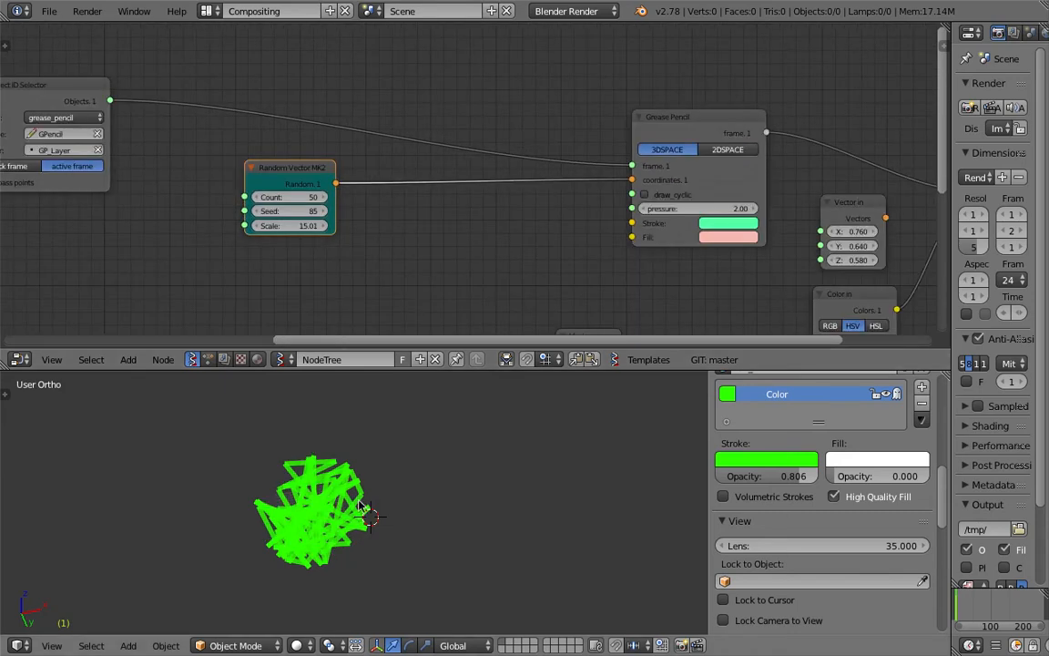
key("ctrl+s")
left_click(218, 469)
Step: Insert a List Repeater node into the link between Random Vector MK2 and the Grease Pencil coordinates
middle_click_drag(373, 226, 363, 204)
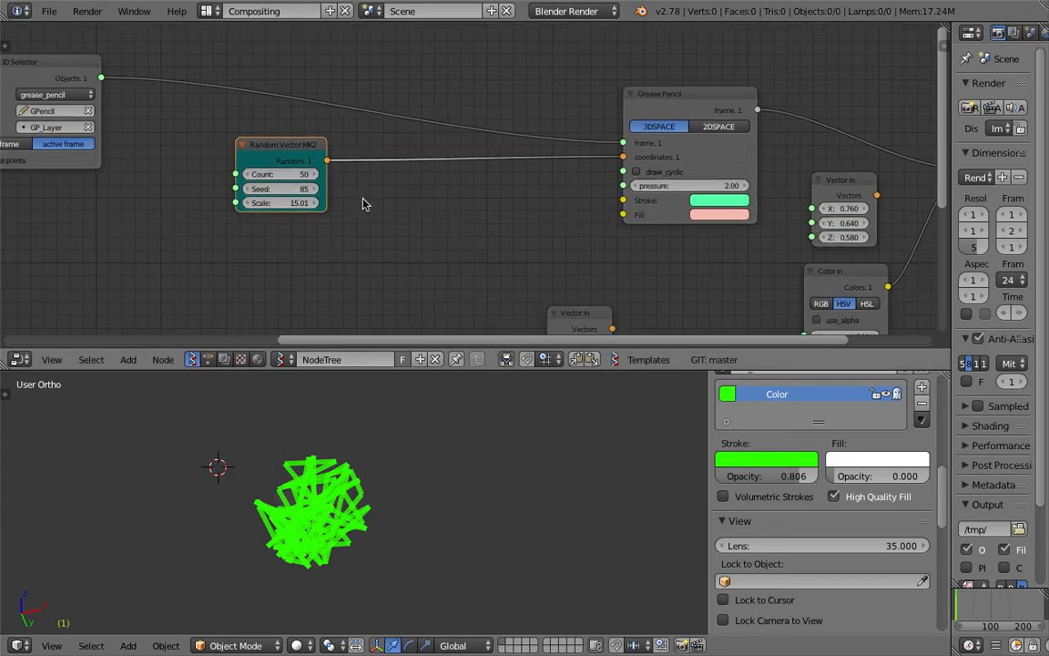
key("space")
type("repea")
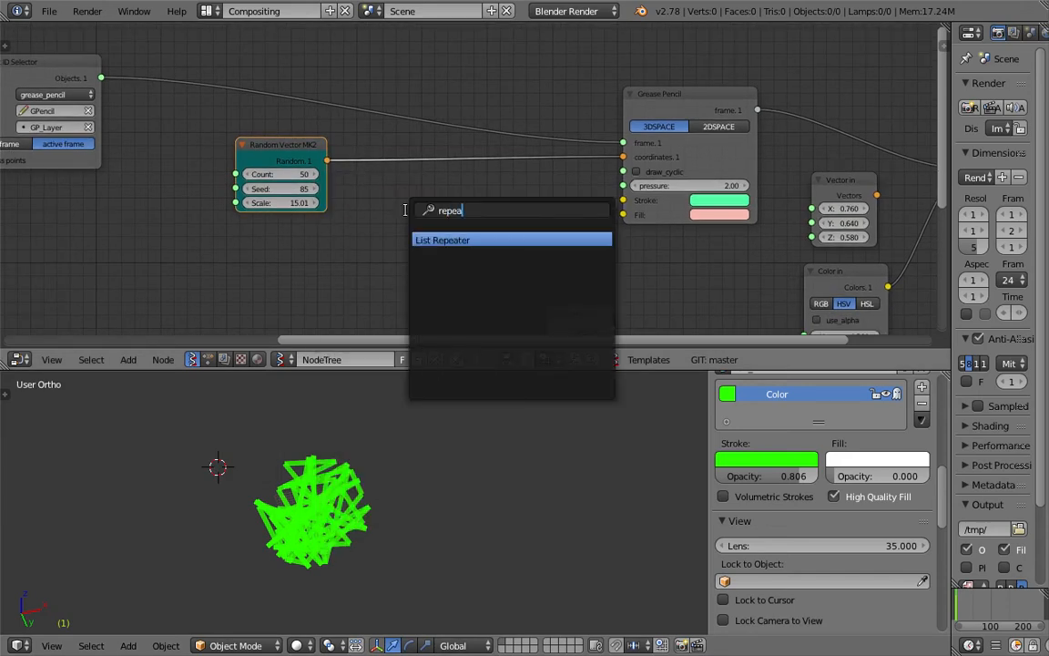
key("Return")
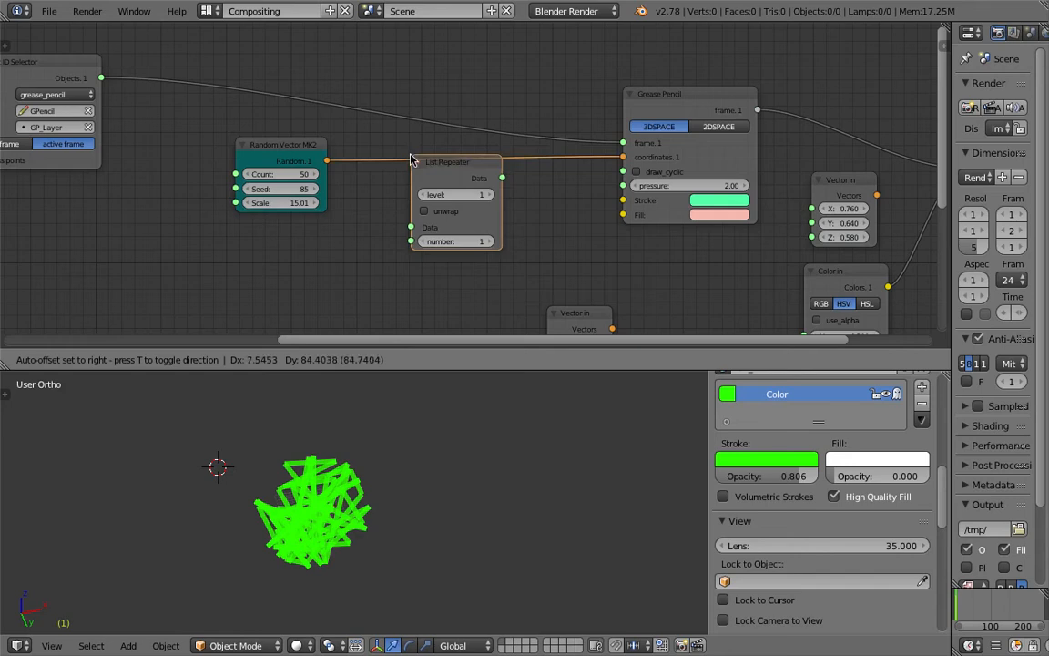
left_click(411, 160)
scroll(431, 187, "up", 1)
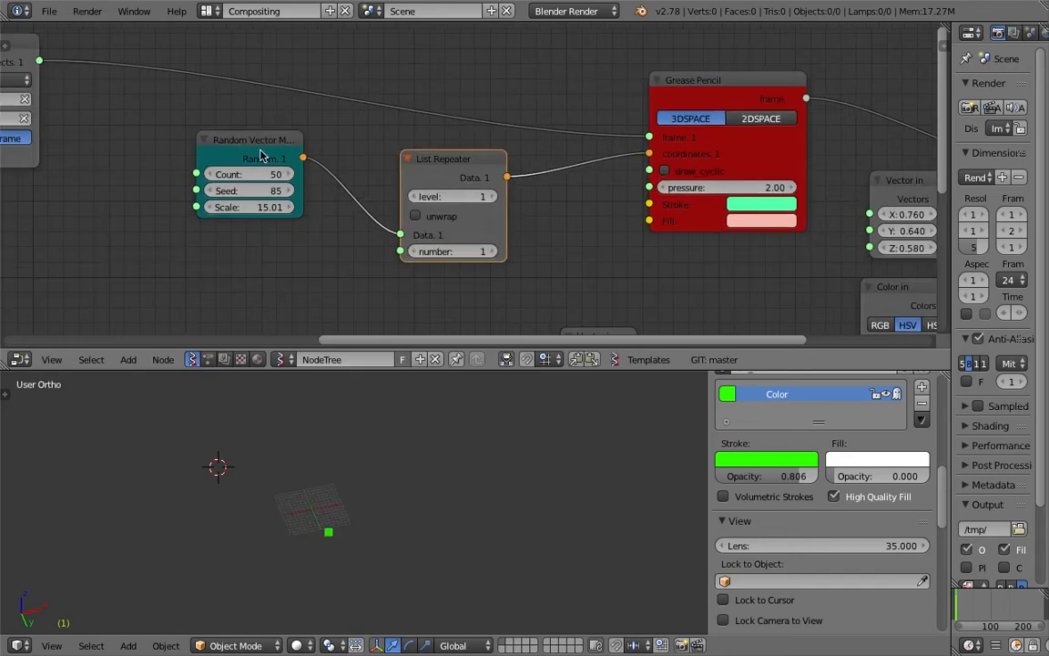
Step: Enable unwrap on the List Repeater with number 5, and move the Random Vector MK2 node slightly away from it
scroll(262, 156, "up", 1)
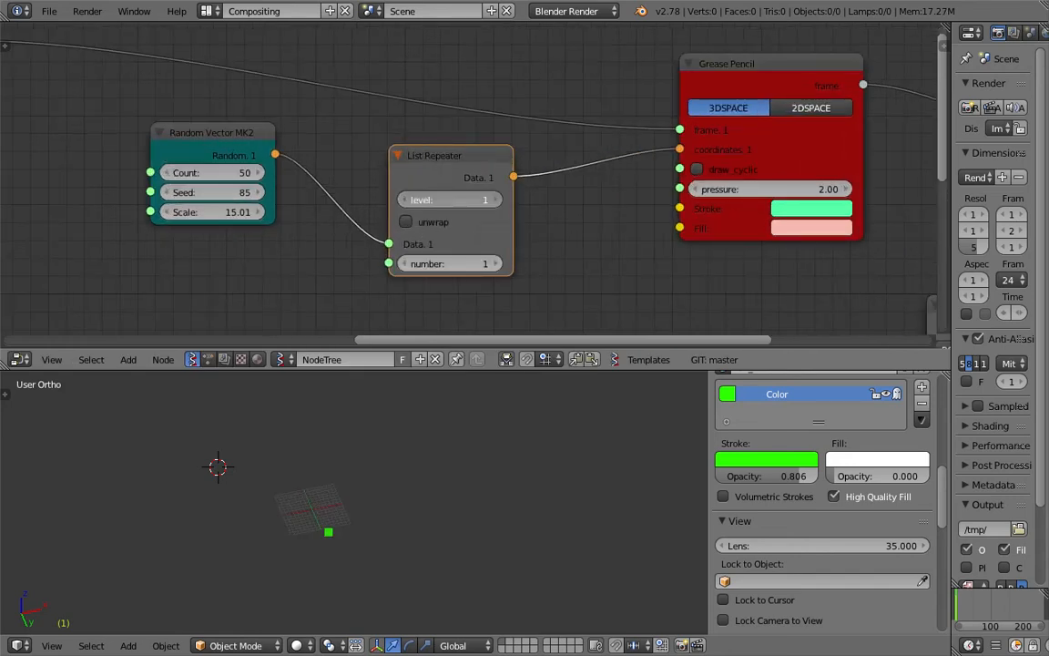
left_click(406, 222)
left_click(496, 264)
left_click(496, 265)
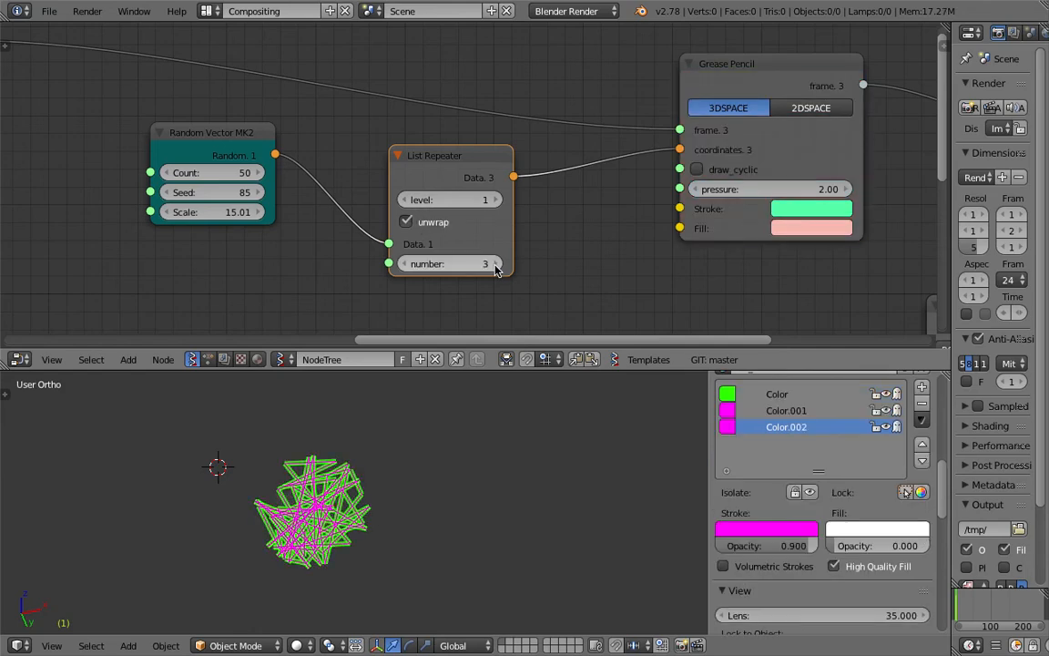
left_click(492, 263)
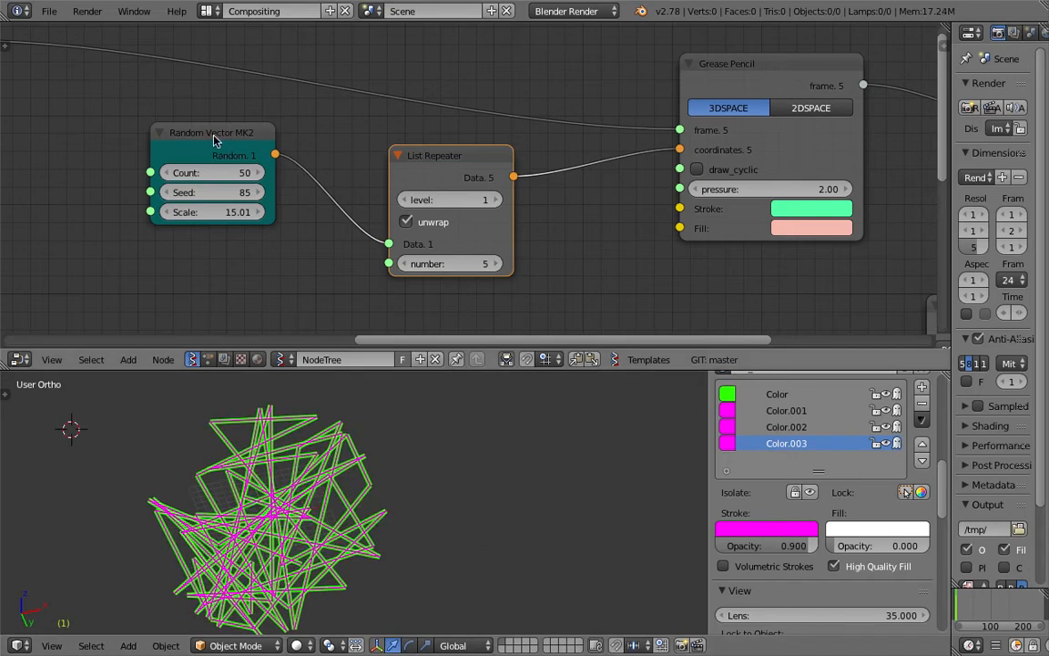
left_click_drag(215, 139, 203, 132)
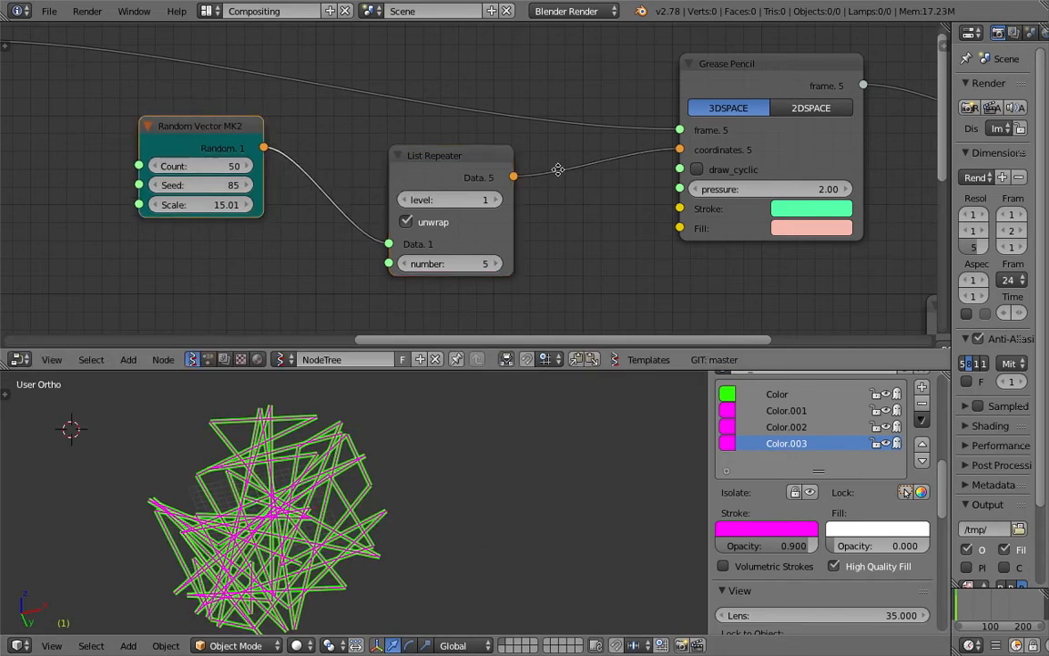
Step: Save the file over its existing version
scroll(558, 169, "up", 3)
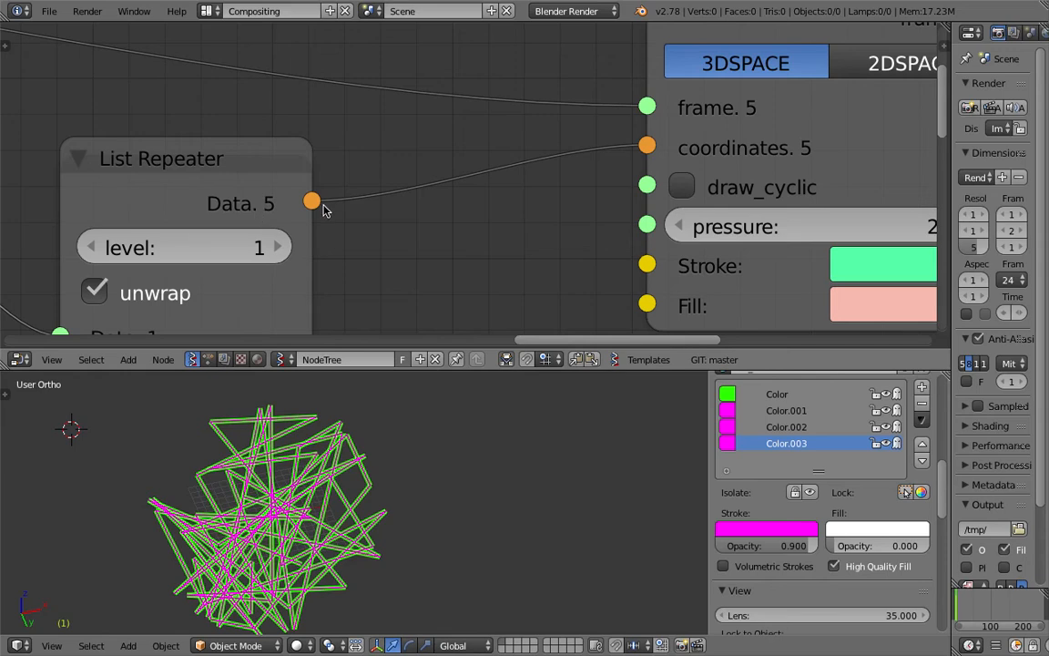
scroll(593, 166, "down", 10)
middle_click_drag(585, 243, 539, 147)
key("ctrl+s")
left_click(538, 143)
scroll(475, 178, "down", 4)
middle_click_drag(475, 178, 479, 169)
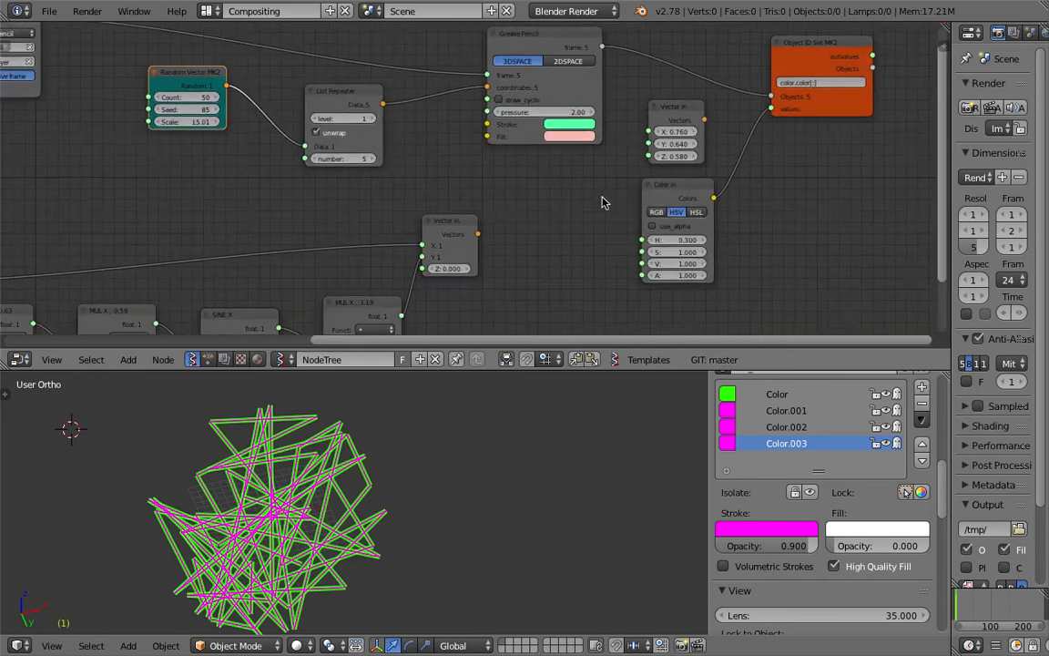
Step: Move the Object ID Set MK2 and Color in nodes to the right, leaving space before Color in
left_click_drag(675, 190, 662, 209)
left_click_drag(858, 112, 889, 123)
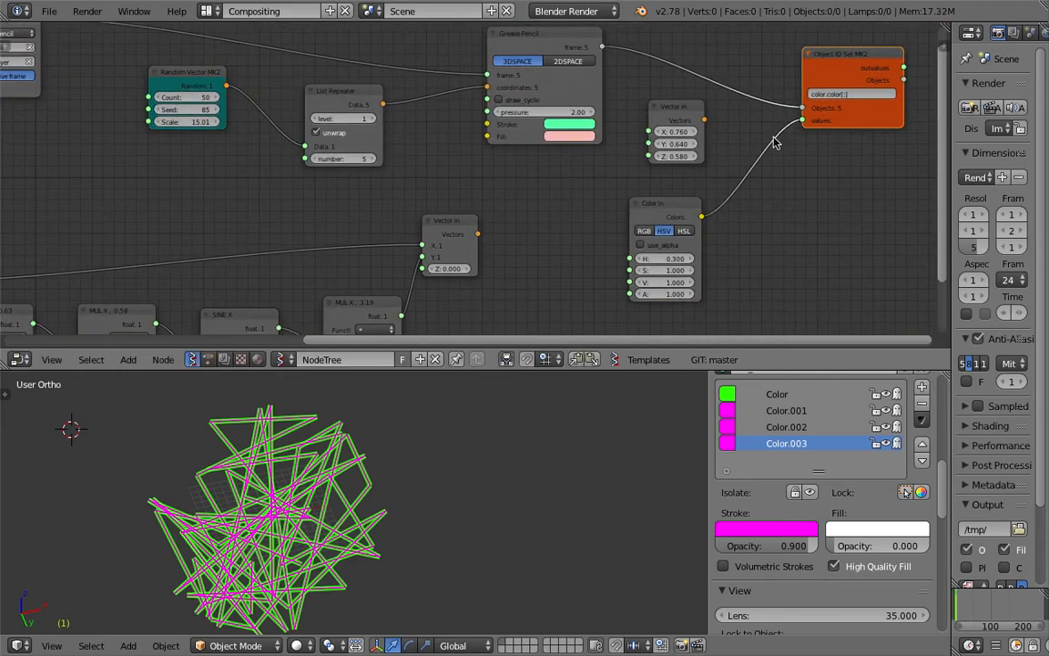
left_click(671, 115)
scroll(679, 209, "up", 1)
middle_click_drag(686, 221, 663, 192)
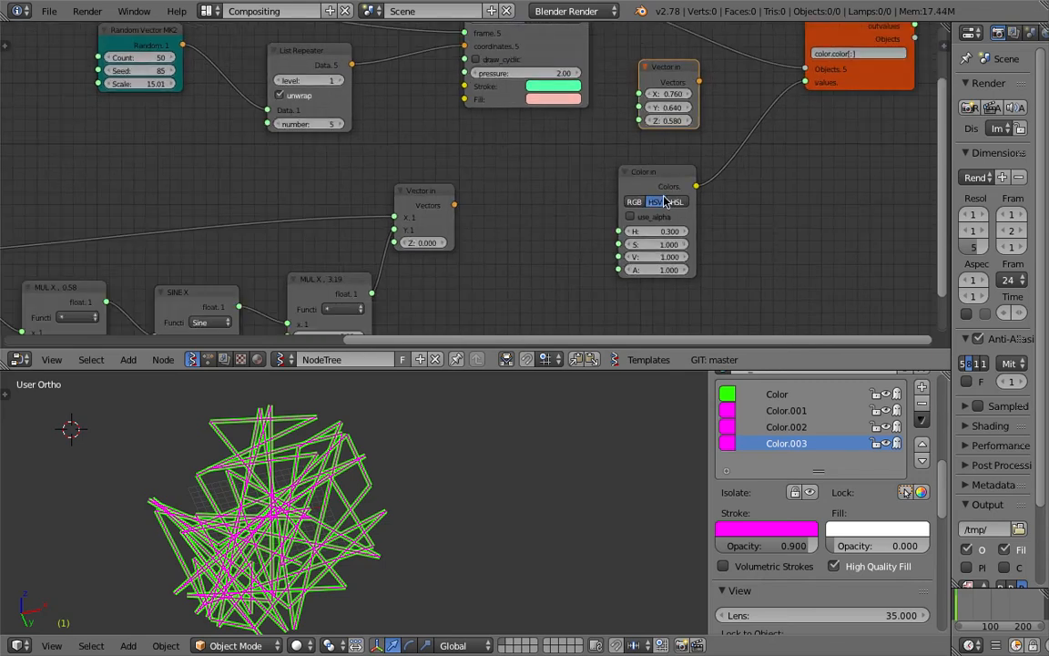
left_click_drag(662, 189, 742, 162)
scroll(653, 181, "up", 2)
middle_click_drag(628, 181, 545, 166)
Step: Add a Random Num Gen node before Color in and switch it to Float
key("ctrl+a")
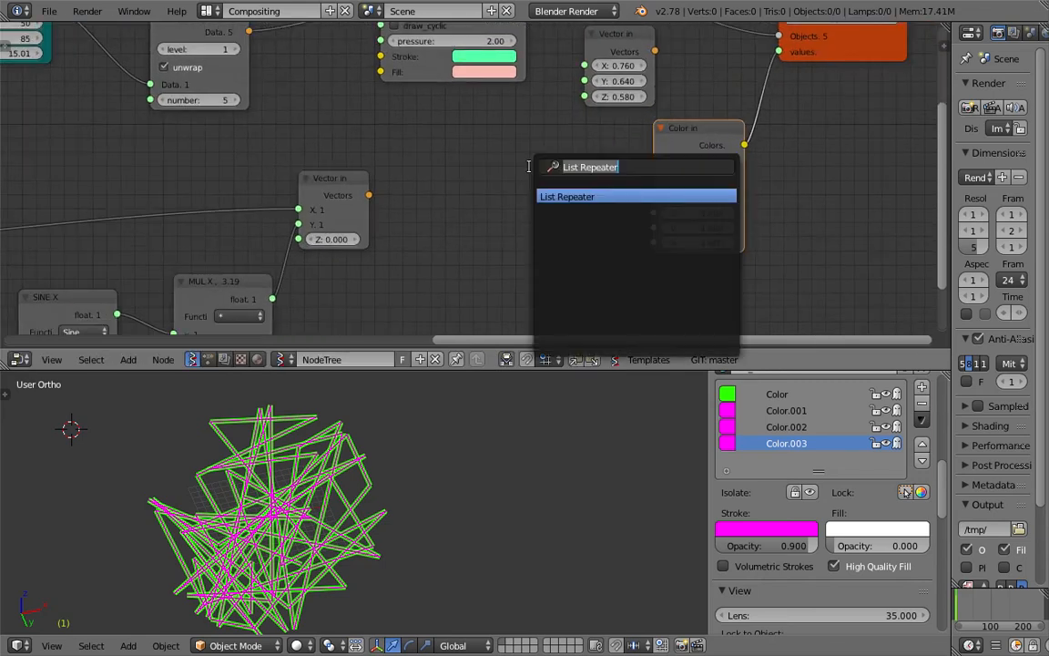
type("random n")
key("Return")
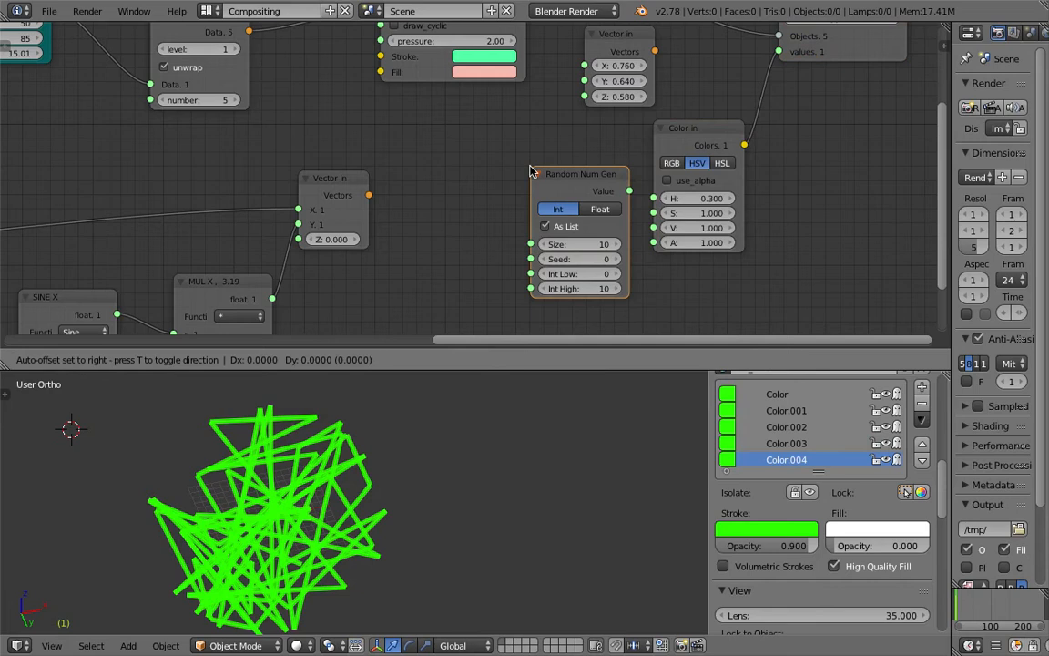
left_click(547, 206)
left_click(564, 188)
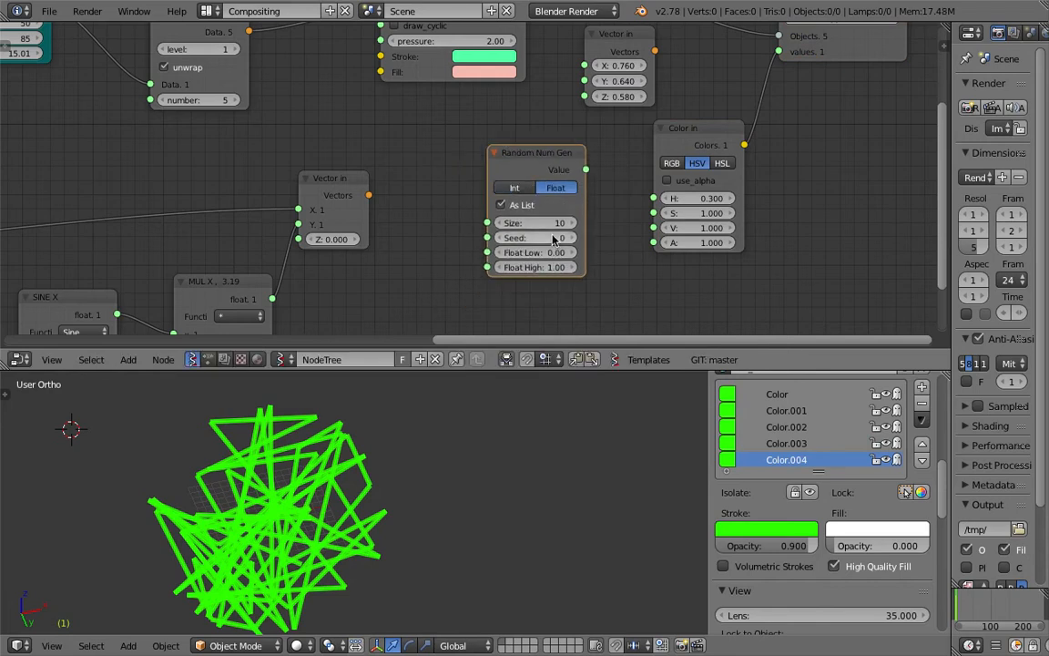
scroll(562, 228, "up", 1)
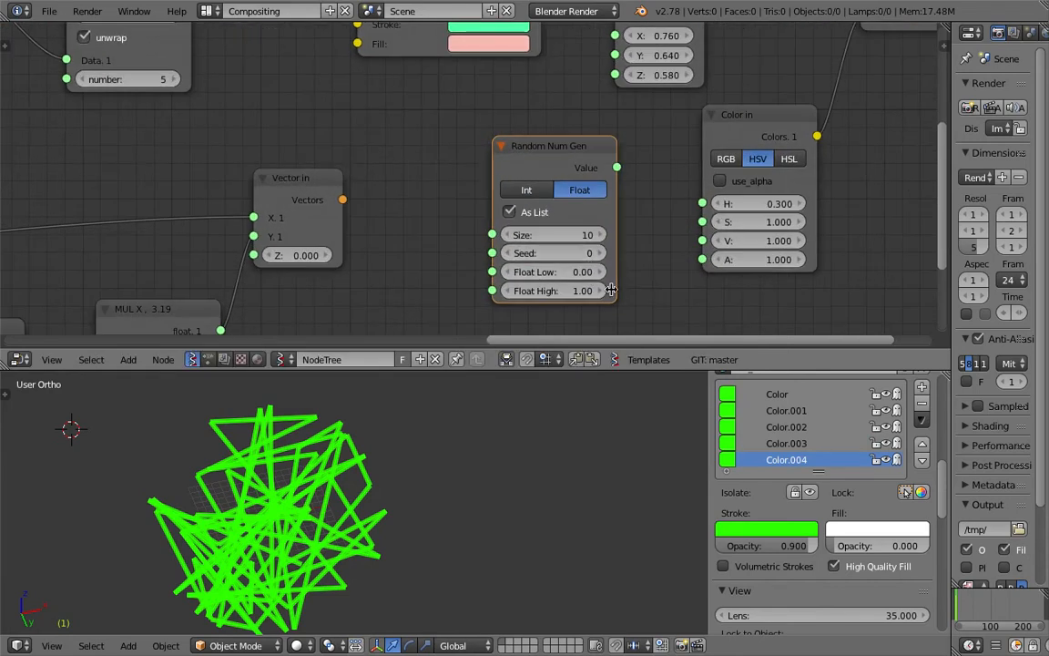
Step: Set the Random Num Gen size to 5 and link its value to the H input of Color in
left_click(592, 238)
type("5")
key("Return")
left_click_drag(616, 167, 636, 174)
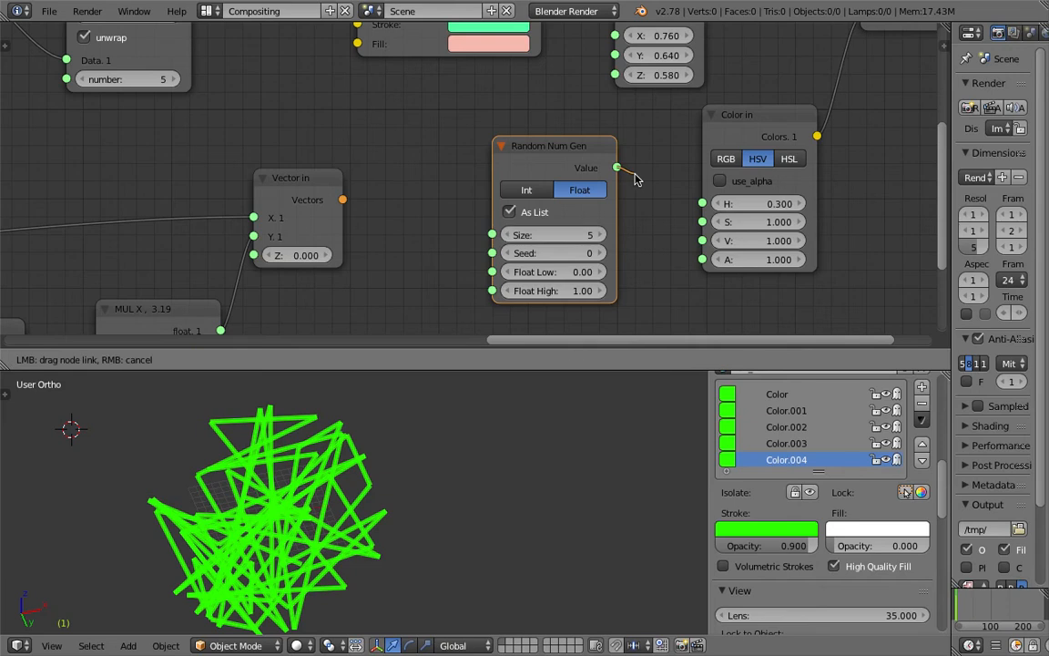
left_click_drag(700, 205, 702, 204)
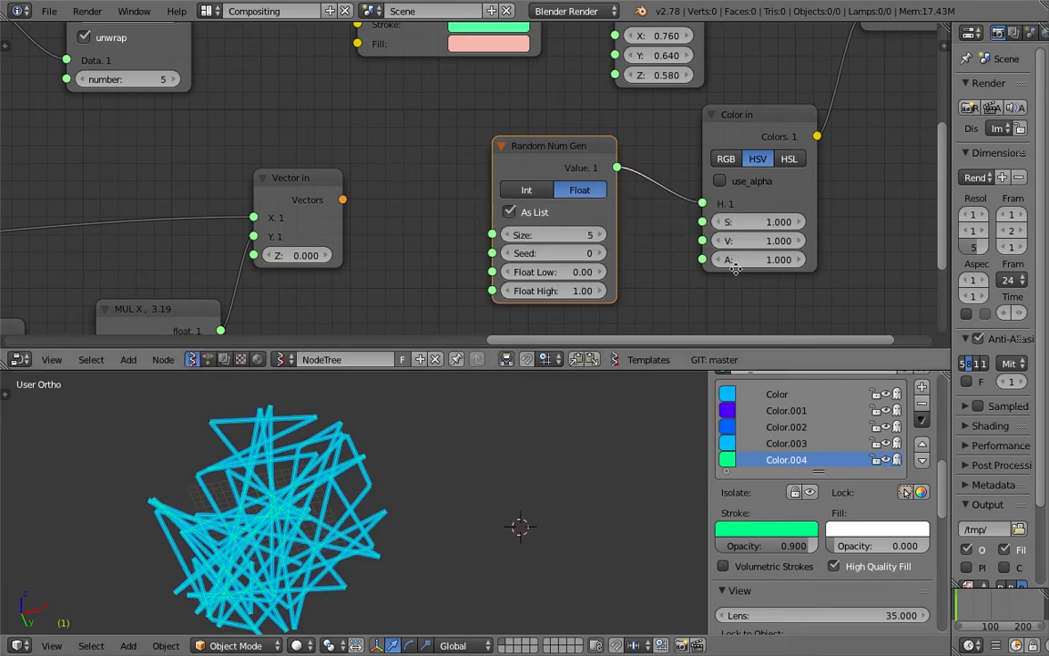
Step: Check several palette colours, try another Random Num Gen seed, and delete that node
middle_click_drag(741, 269, 674, 261)
left_click(796, 411)
left_click(797, 428)
left_click(801, 445)
left_click_drag(515, 245, 592, 245)
mouse_move(472, 146)
left_mouse_down()
mouse_move(449, 144)
mouse_move(476, 128)
mouse_move(468, 138)
left_mouse_up()
key("x")
Step: Add a Range Float node in the free space before Color in
key("shift+a")
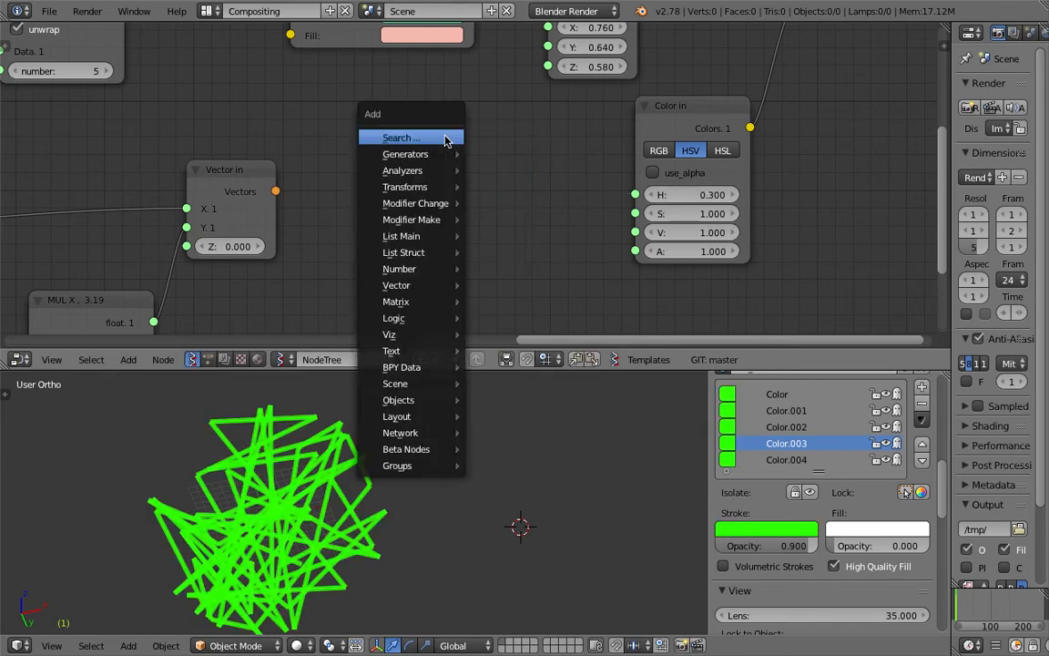
left_click(445, 137)
type("range f")
key("Return")
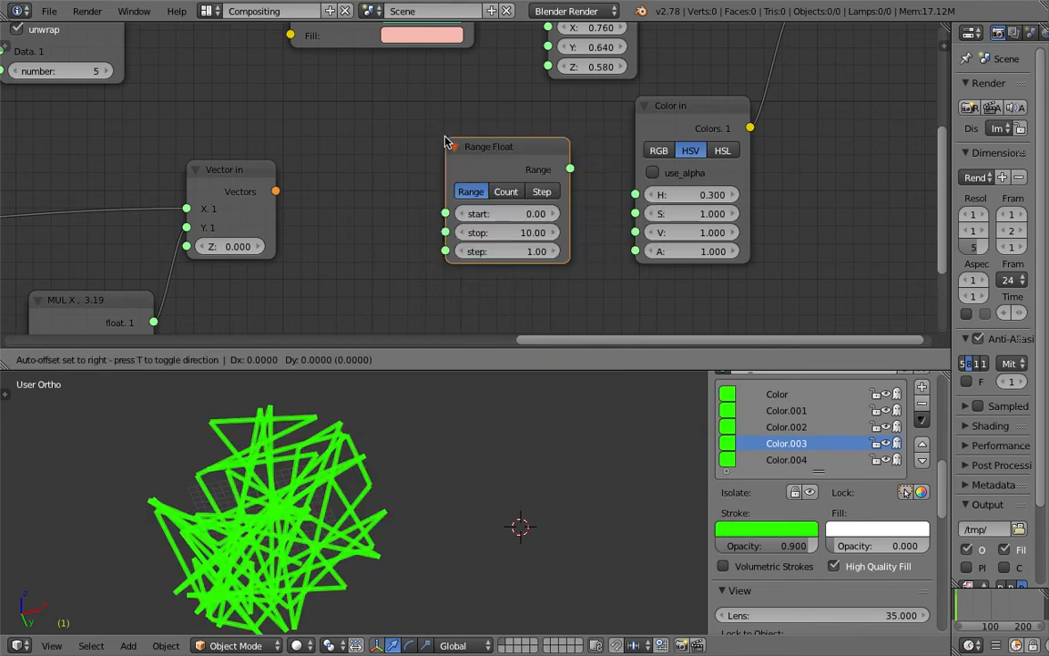
left_click(300, 133)
left_click_drag(344, 153, 454, 139)
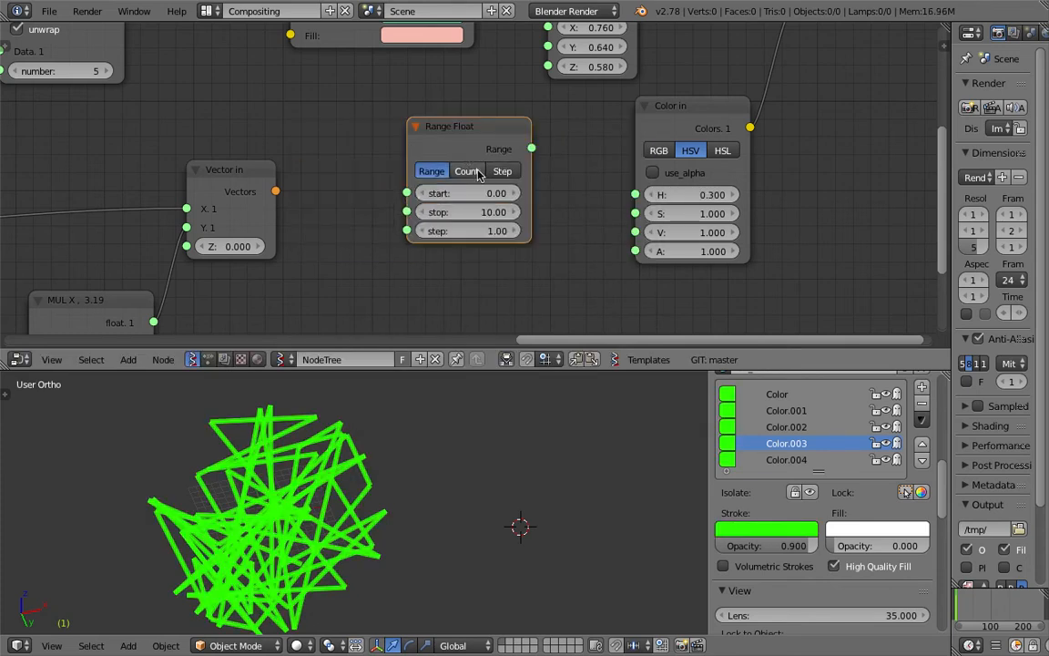
Step: Switch the Range Float node to Count with stop 1.00 and count 5
left_click(474, 172)
left_click(494, 211)
type("1")
key("Return")
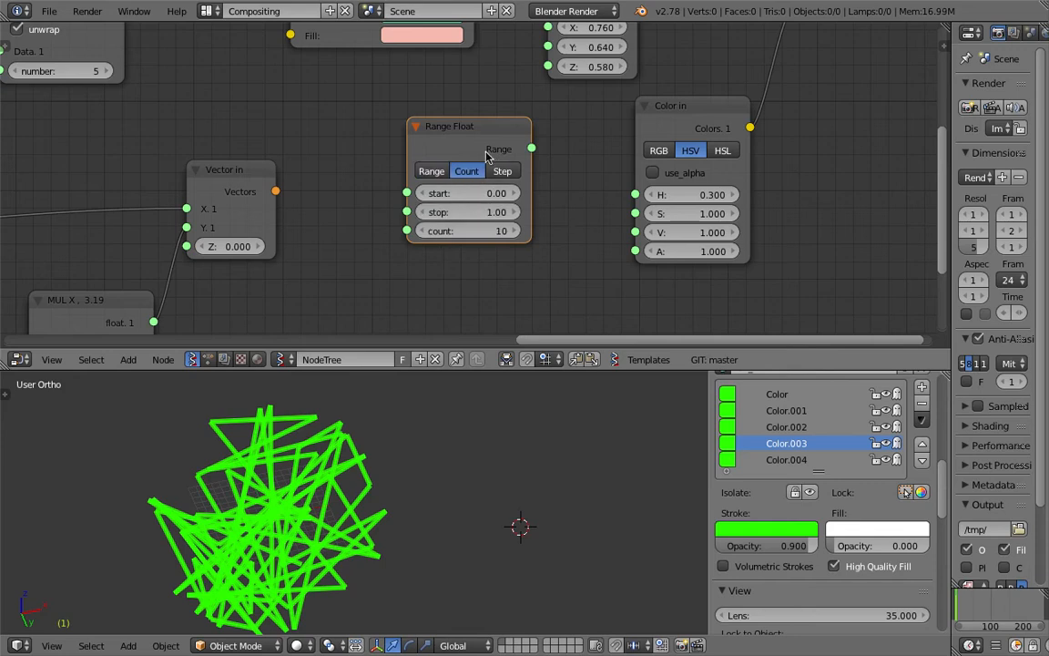
left_click(506, 230)
type("5")
key("Return")
Step: Link the Range Float output to the H input of Color in and select Color.003 in the palette
left_click_drag(532, 149, 634, 194)
left_click(762, 398)
left_click(764, 426)
left_click(765, 442)
left_click(765, 394)
left_click(762, 444)
Step: Save the file and lower the Range Float stop to 0.79
key("ctrl+s")
left_click(580, 278)
left_click_drag(491, 213, 473, 213)
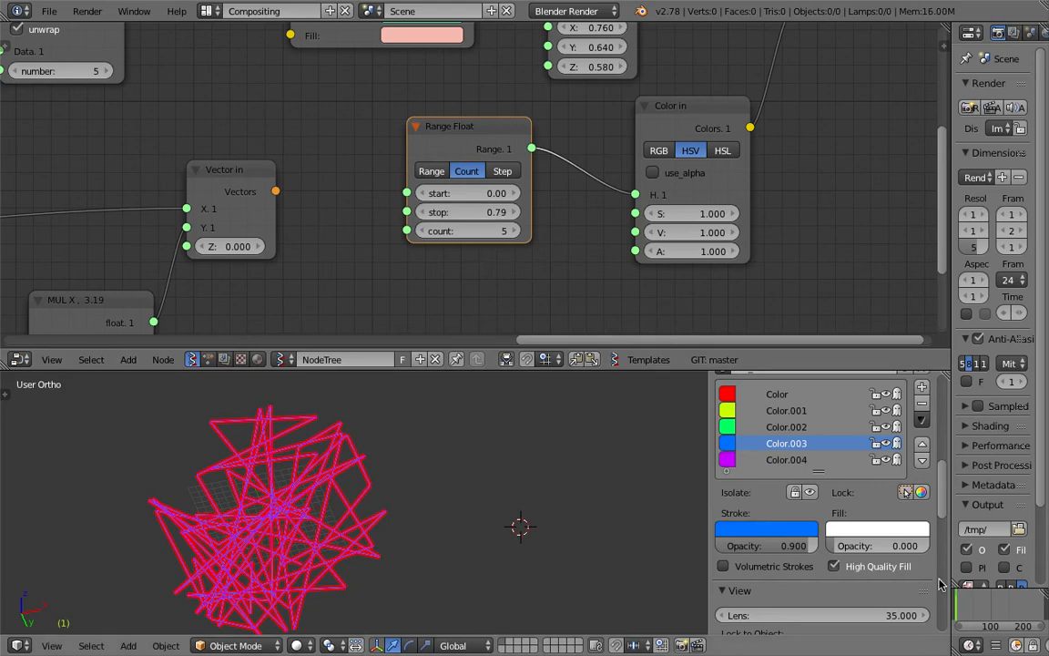
Step: Return the timeline to frame 1 and save the file again
scroll(555, 459, "down", 2)
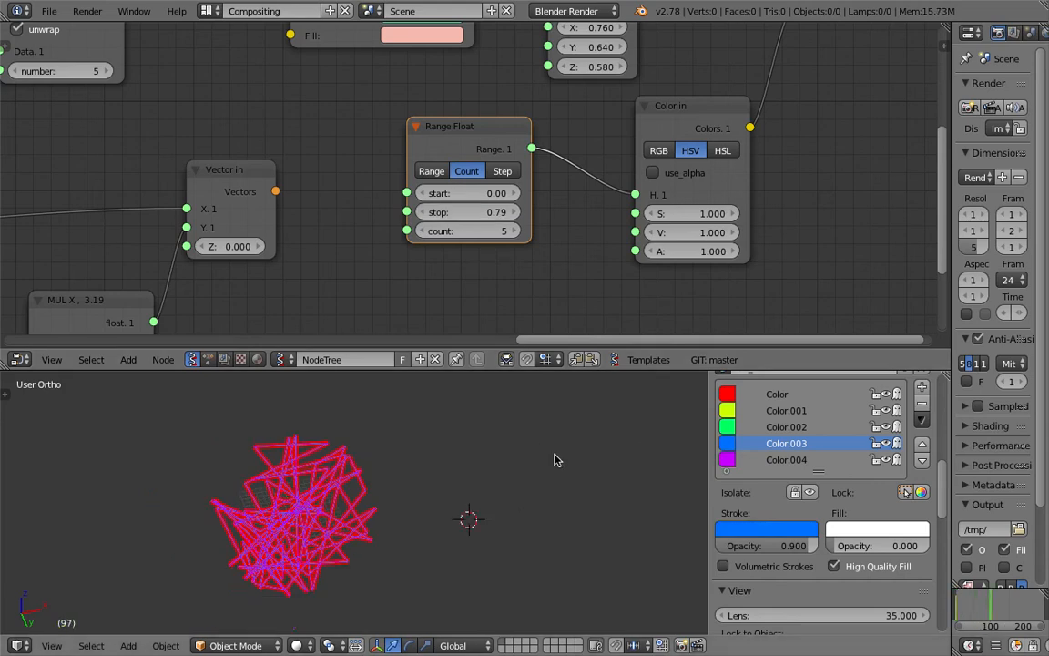
scroll(1013, 648, "down", 3)
left_click(1019, 645)
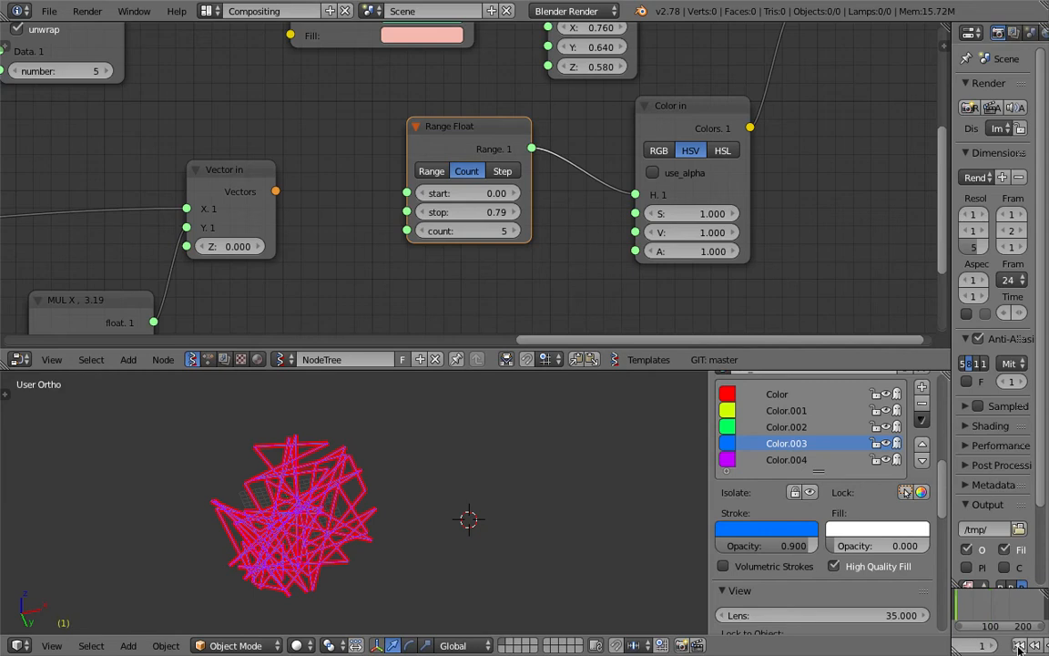
key("ctrl+s")
left_click(489, 456)
Step: Place the 3D cursor away from the strokes and set the stroke opacity of Color.003 to 0.797
middle_click_drag(369, 493, 496, 493, "shift")
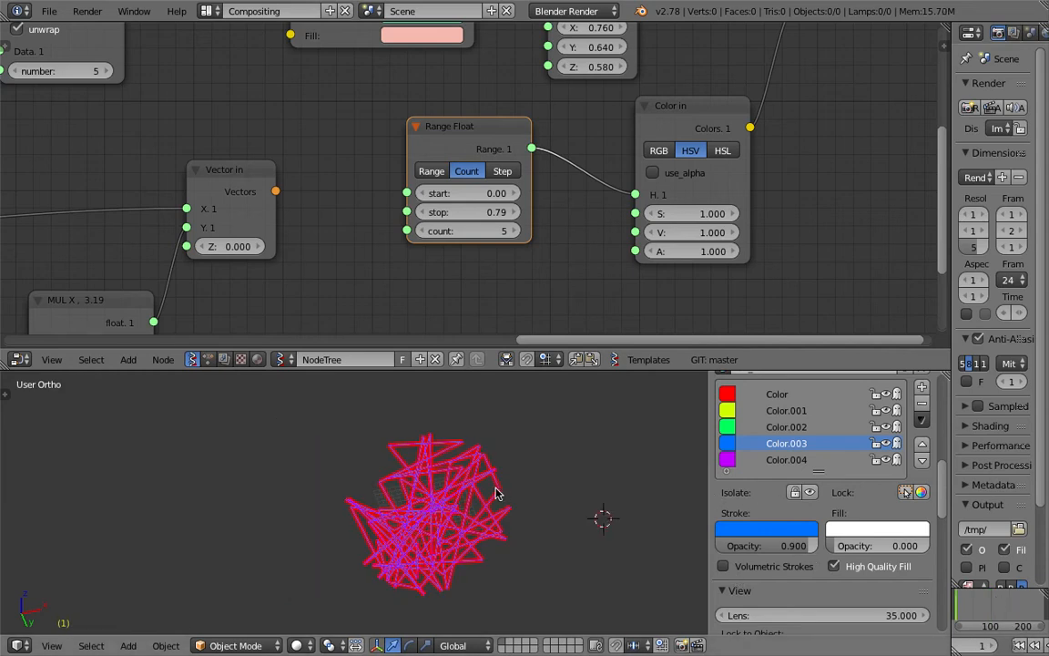
left_click(286, 458)
middle_click_drag(183, 141, 435, 246)
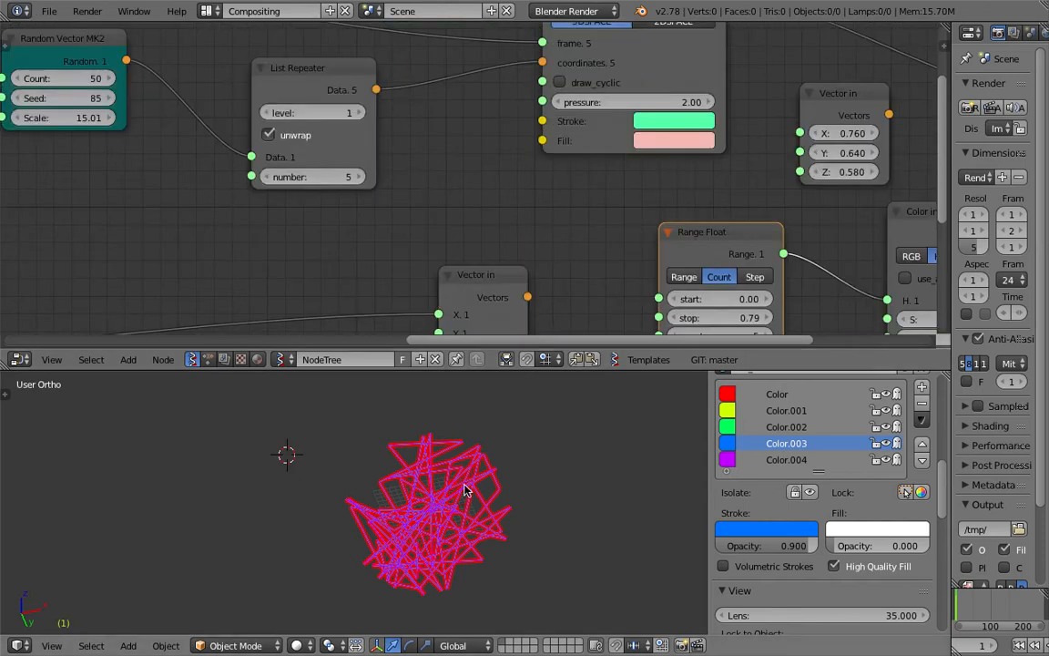
mouse_move(789, 549)
left_mouse_down()
mouse_move(761, 549)
mouse_move(798, 545)
left_mouse_up()
middle_click_drag(423, 484, 370, 465, "shift")
scroll(522, 487, "up", 3)
scroll(349, 192, "down", 4)
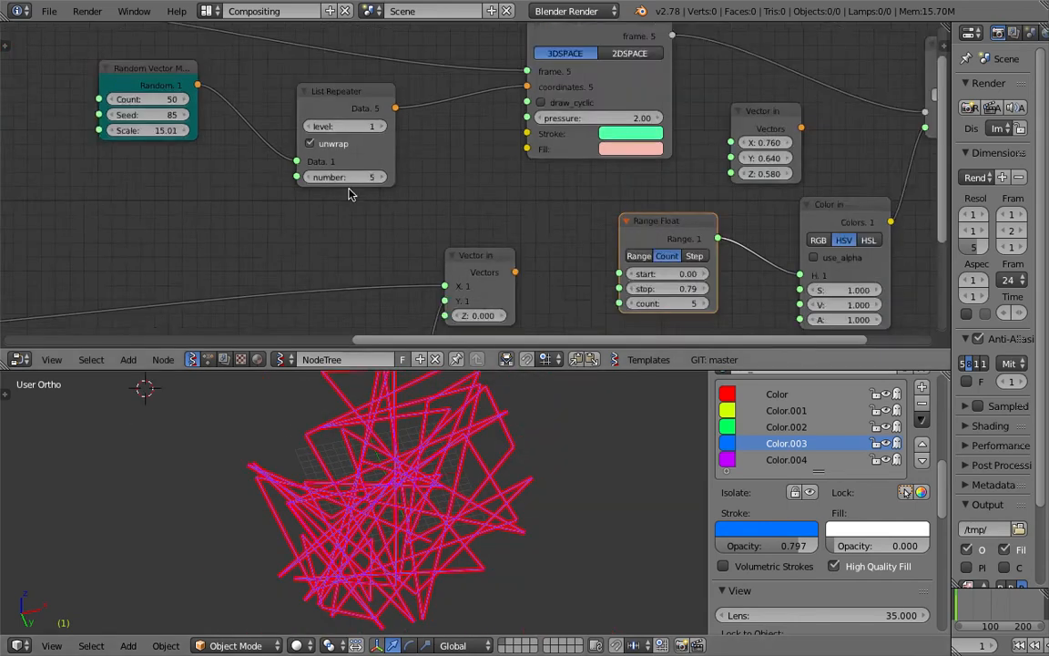
Step: Move the Random Vector MK2 node closer to the List Repeater and set its seed to 111
middle_click_drag(343, 192, 365, 195)
scroll(376, 195, "up", 2)
middle_click_drag(163, 136, 390, 192)
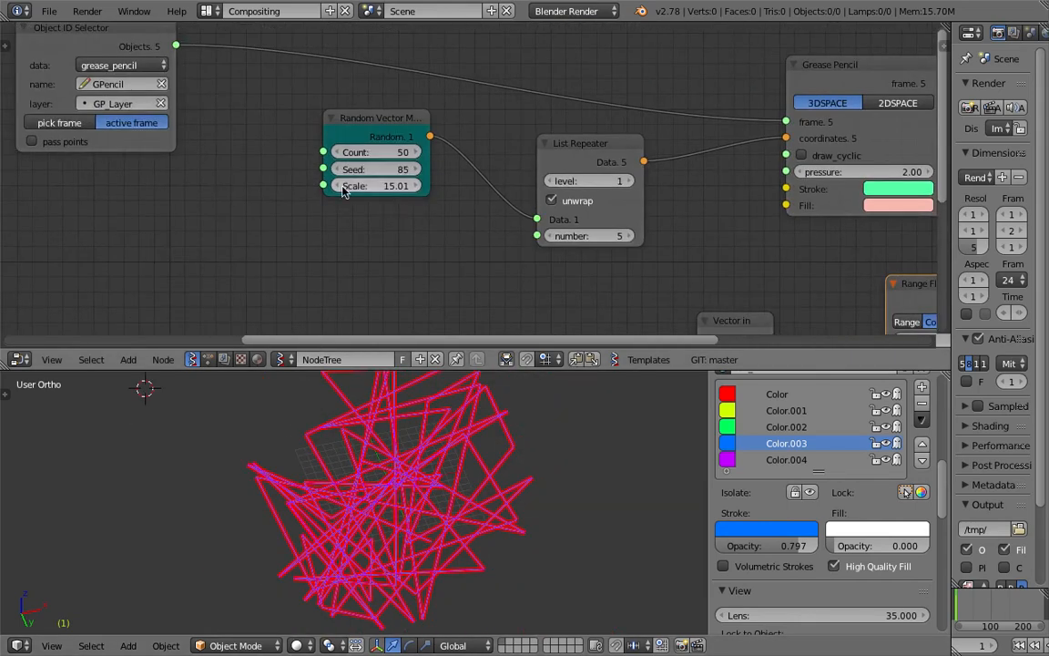
left_click_drag(361, 131, 383, 155)
left_click_drag(393, 195, 492, 195)
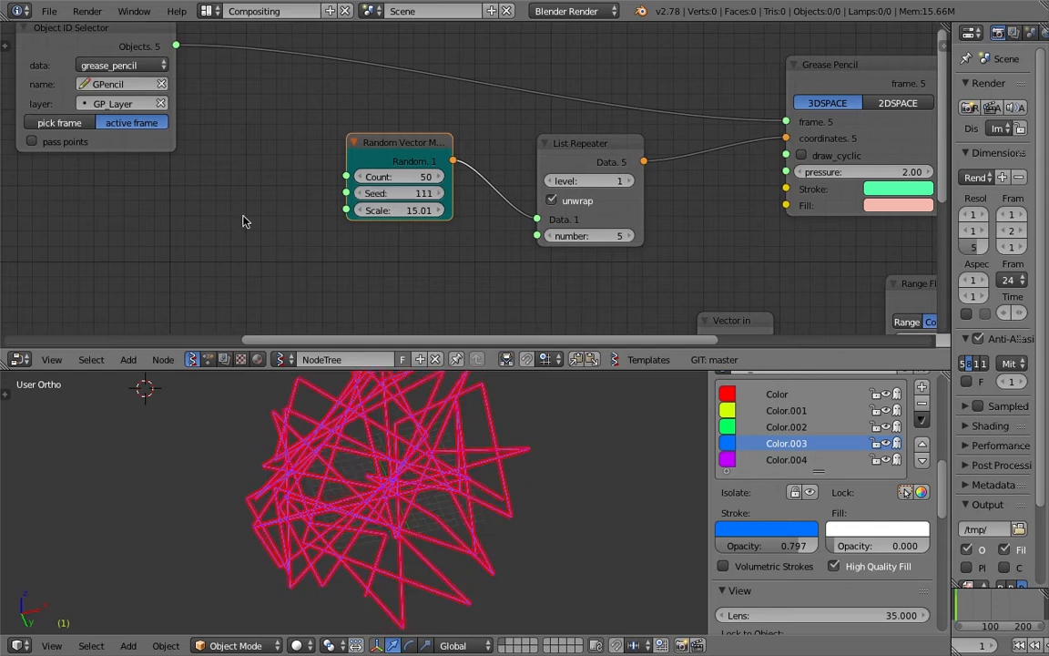
middle_click_drag(367, 239, 368, 222)
middle_click_drag(477, 440, 463, 463, "shift")
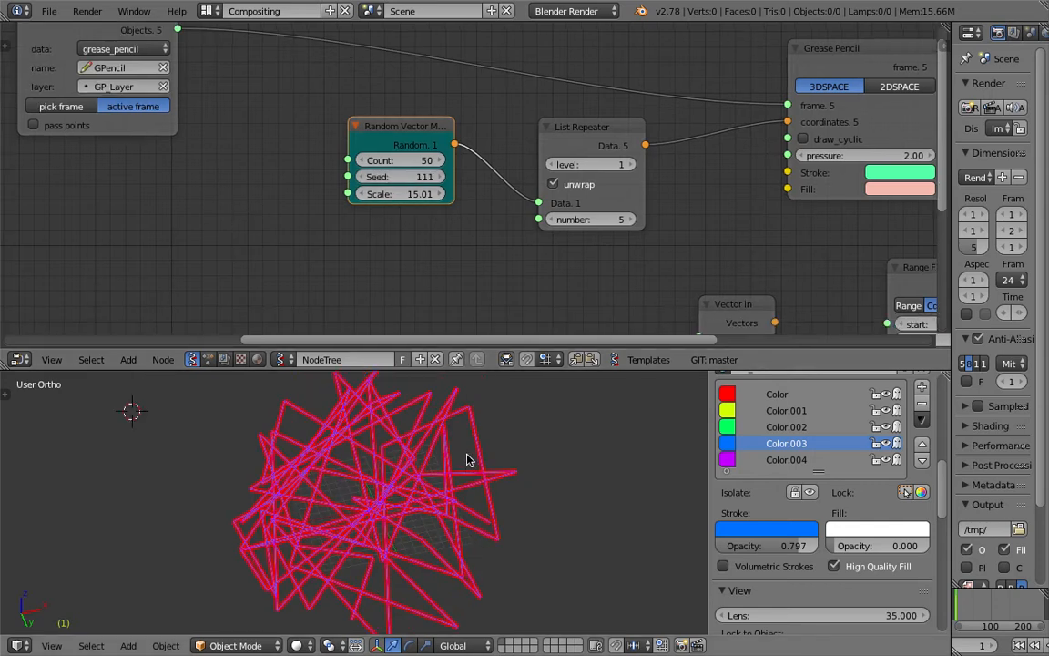
Step: Add a Range Int node to the left of Random Vector MK2
middle_click_drag(255, 262, 261, 221)
key("ctrl+a")
type("rang")
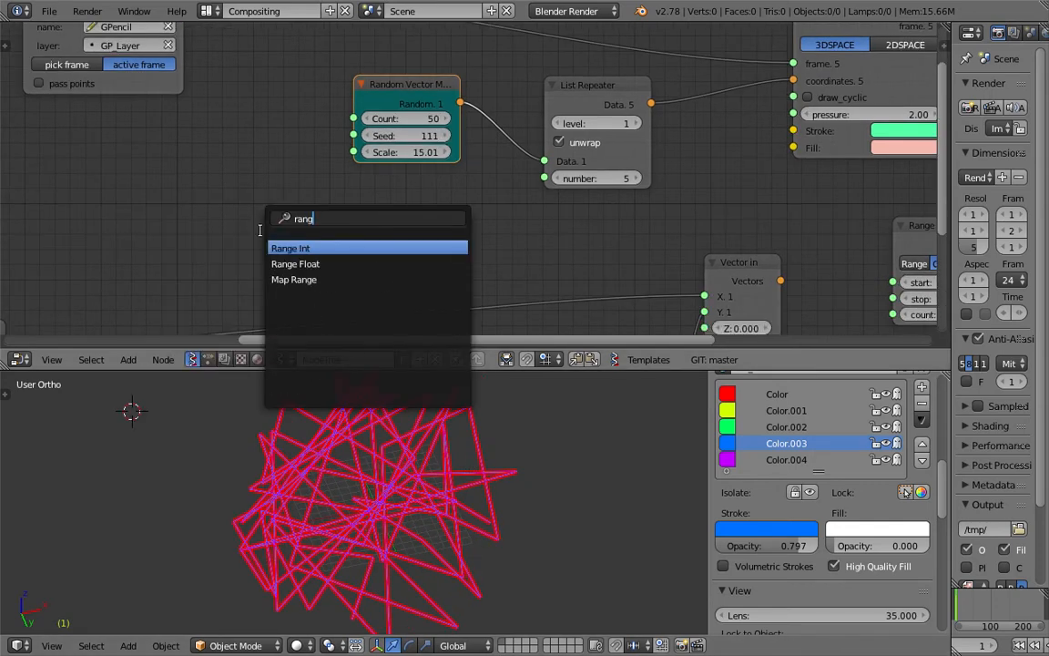
key("Return")
left_click(180, 147)
scroll(216, 199, "up", 1)
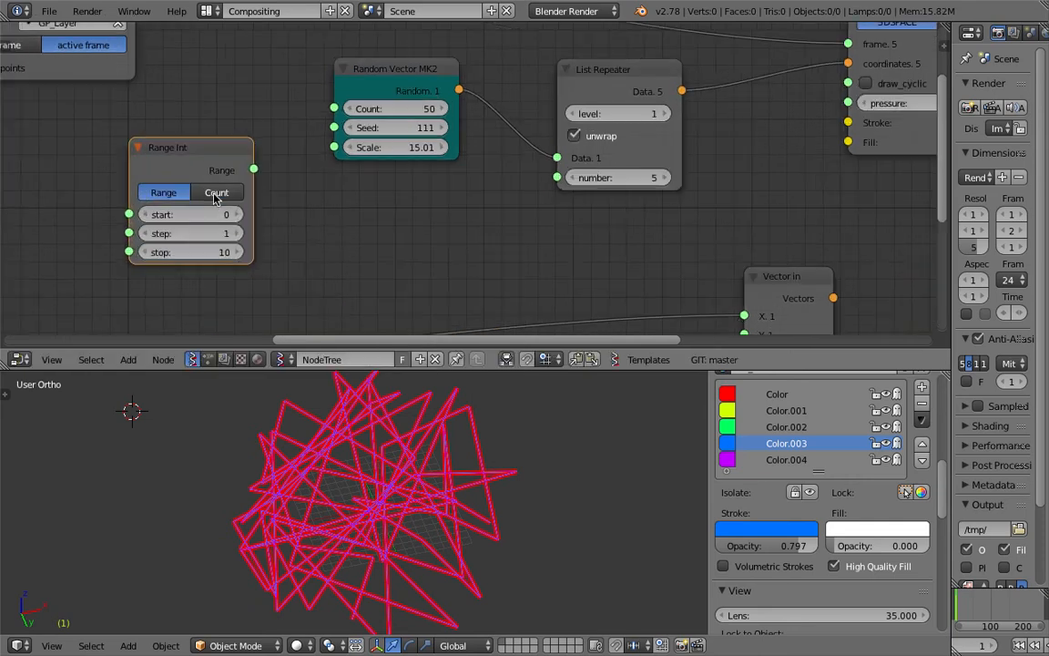
Step: Switch Range Int to Count with count 5 and link its output to the Random Vector MK2 seed
left_click(216, 194)
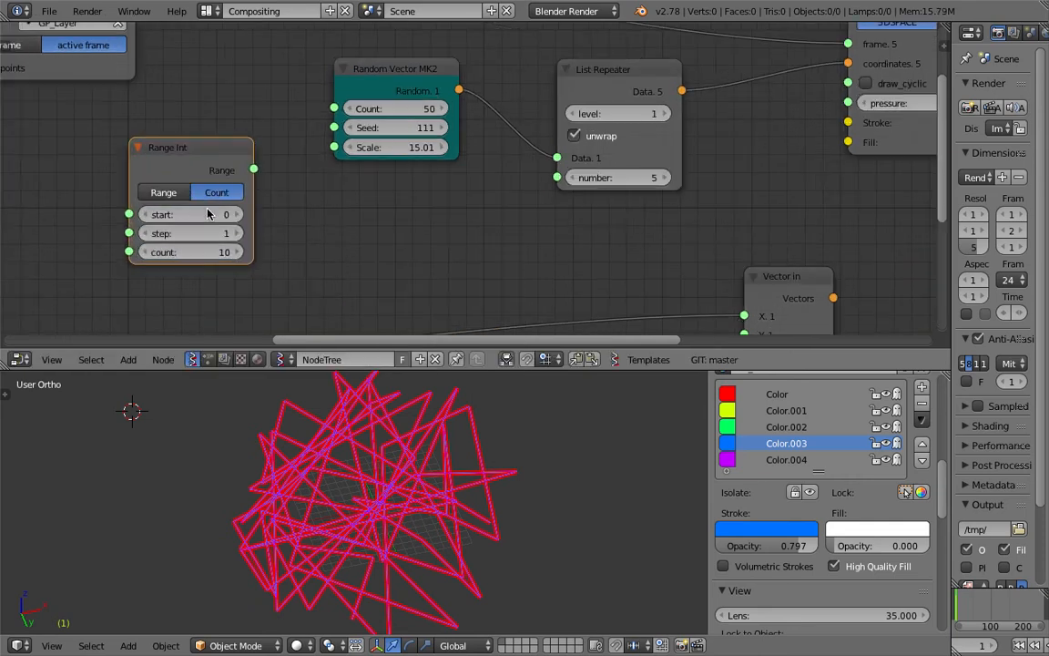
left_click_drag(255, 169, 330, 129)
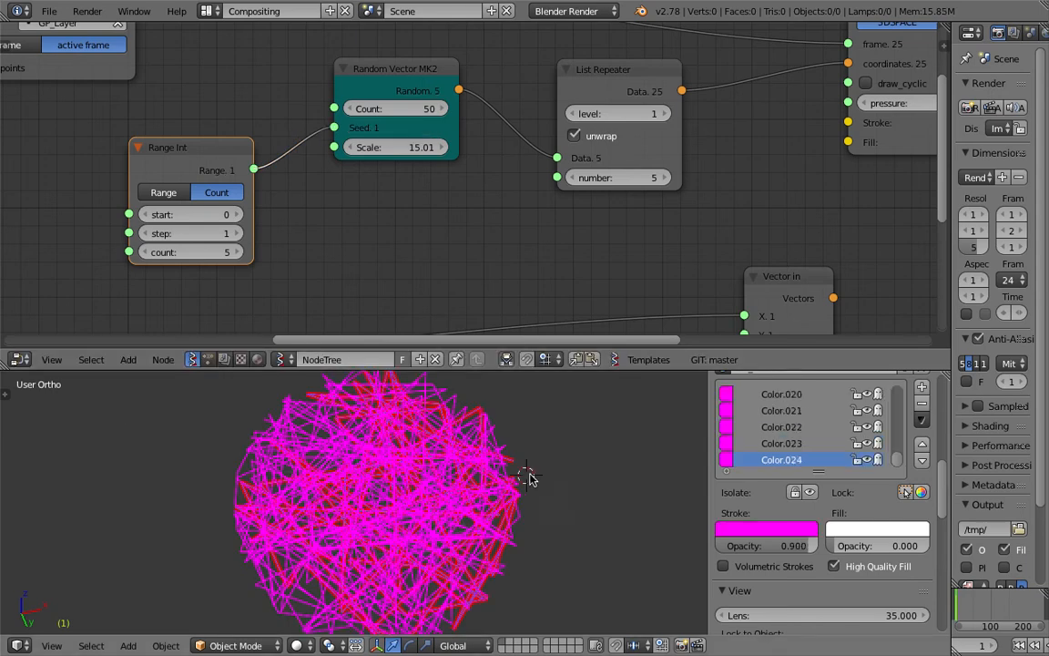
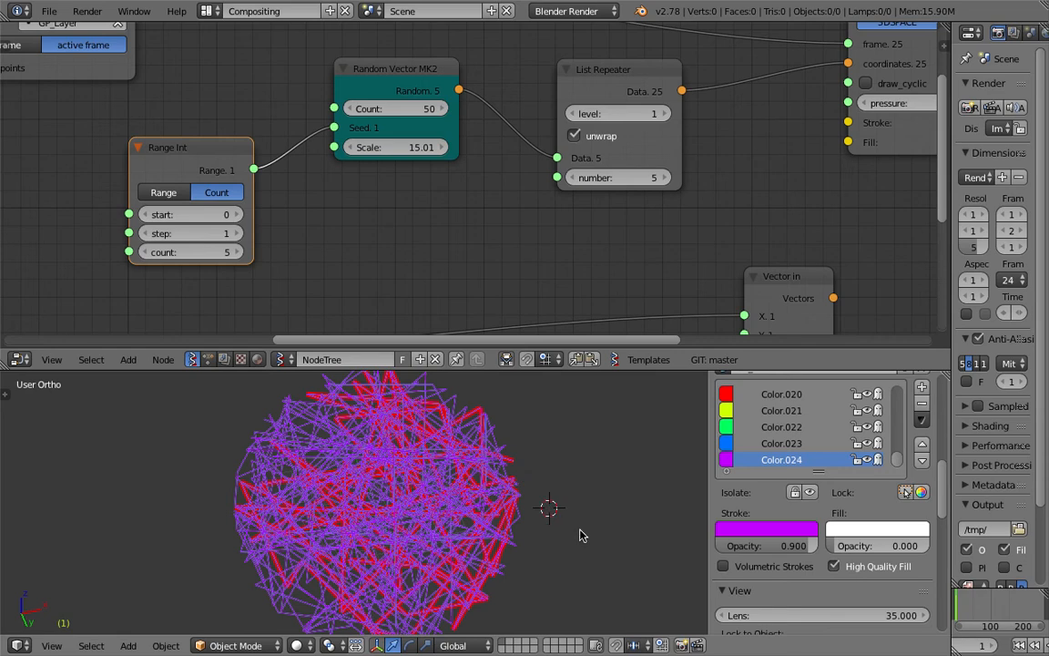
left_click(728, 410)
Step: Reposition the Range Int node farther to the left of Random Vector MK2
left_click_drag(246, 237, 271, 221)
scroll(494, 229, "down", 3)
middle_click_drag(526, 179, 321, 170)
scroll(389, 181, "up", 3)
middle_click_drag(386, 188, 373, 211)
middle_click_drag(246, 166, 512, 192)
scroll(446, 187, "up", 2)
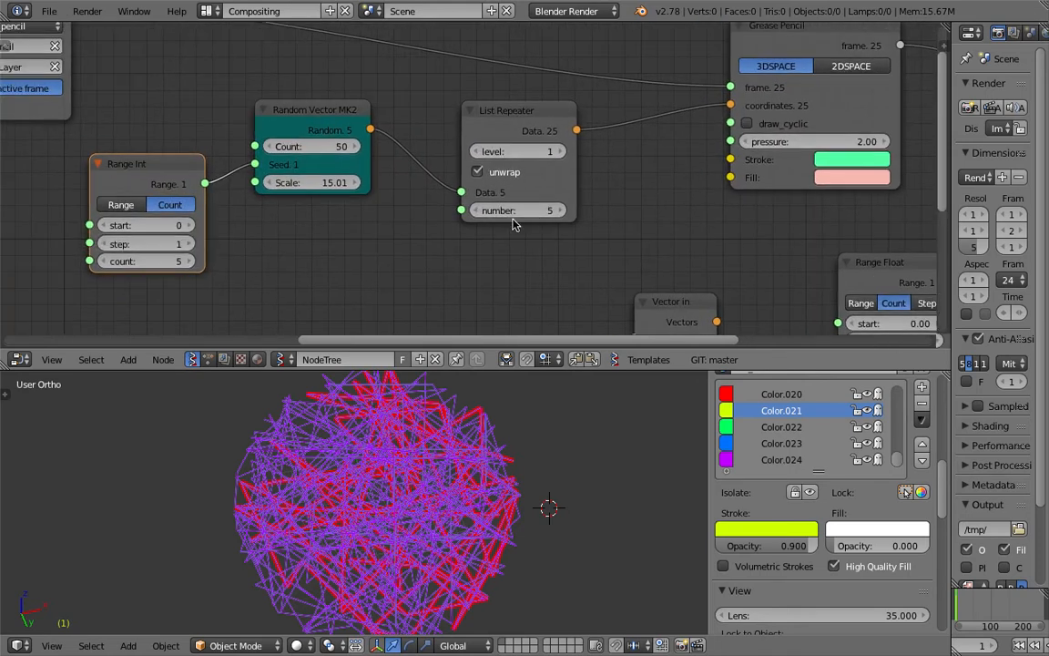
middle_click_drag(254, 233, 328, 235)
left_click_drag(255, 187, 182, 192)
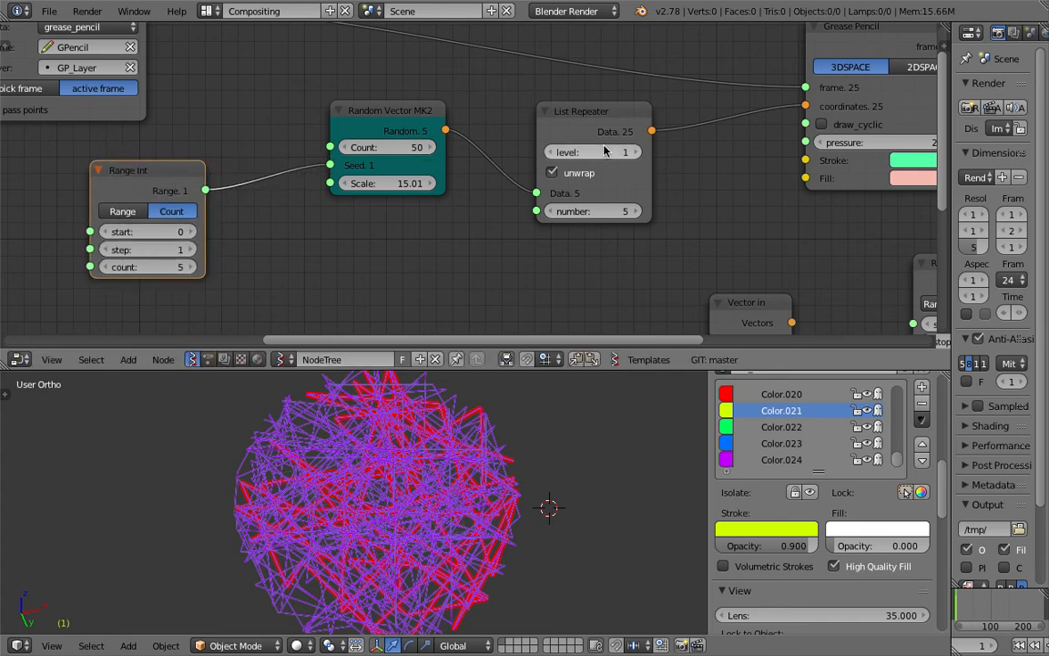
Step: Link Random Vector MK2 directly to the Grease Pencil coordinates and move the List Repeater below that link
scroll(513, 225, "up", 3)
scroll(439, 190, "down", 4)
middle_click_drag(242, 196, 492, 134)
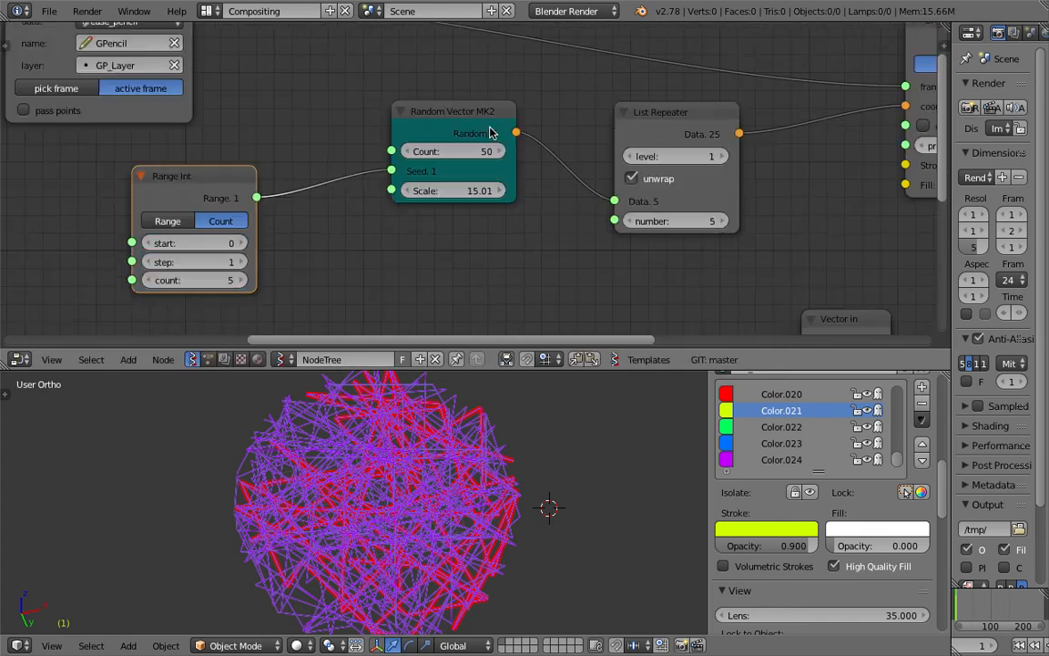
scroll(435, 165, "up", 2)
middle_click_drag(295, 187, 262, 189)
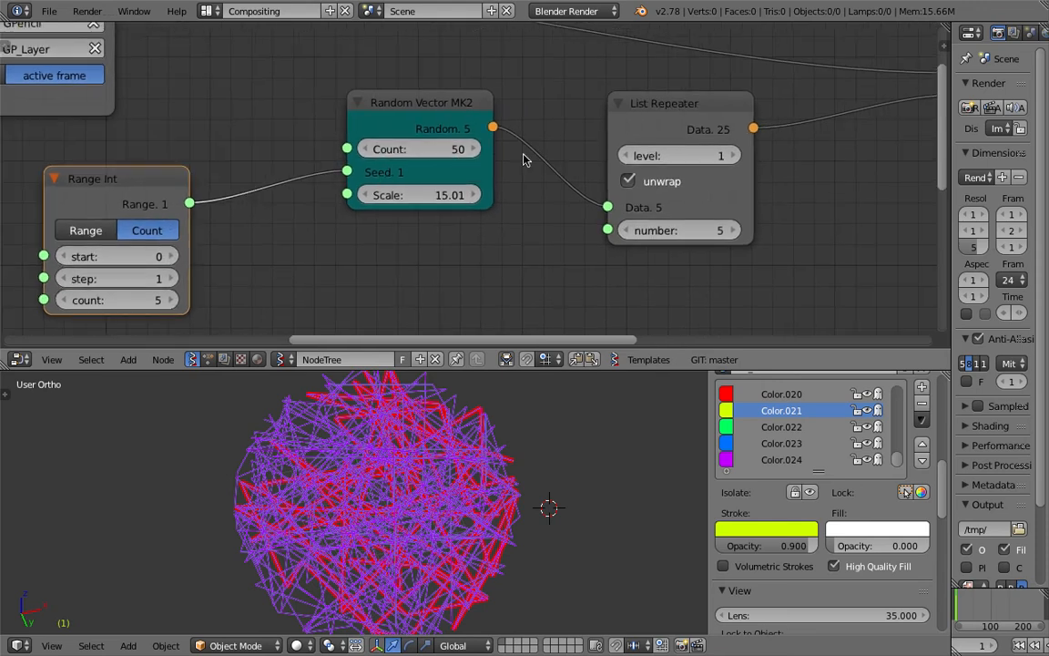
middle_click_drag(626, 168, 534, 162)
middle_click_drag(550, 205, 618, 187)
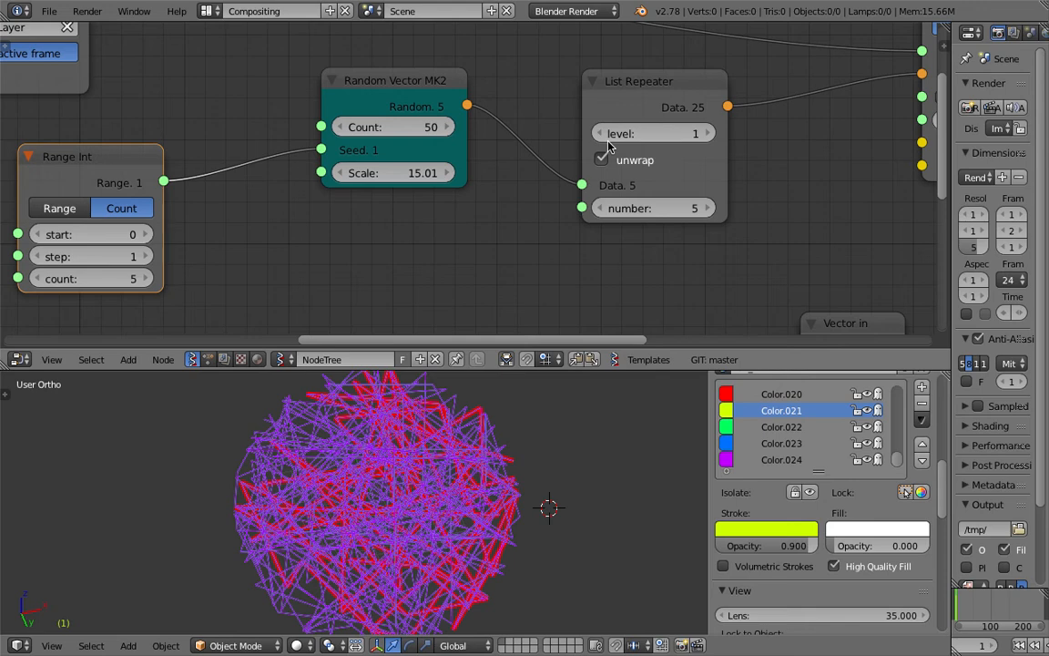
middle_click_drag(610, 146, 457, 175)
left_click_drag(330, 130, 778, 98)
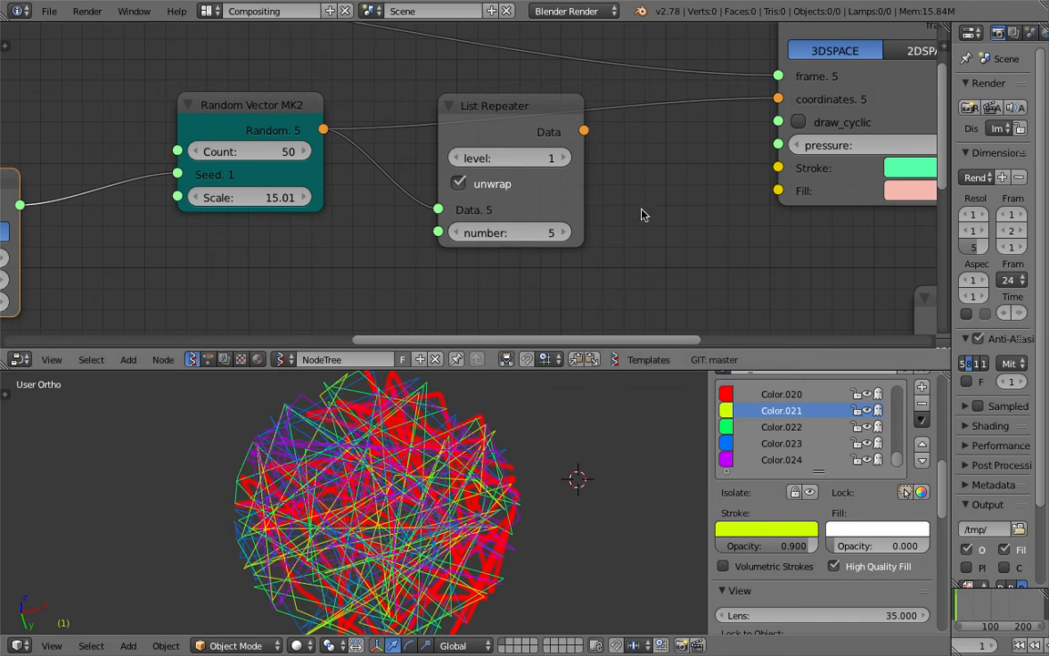
left_click_drag(523, 128, 550, 199)
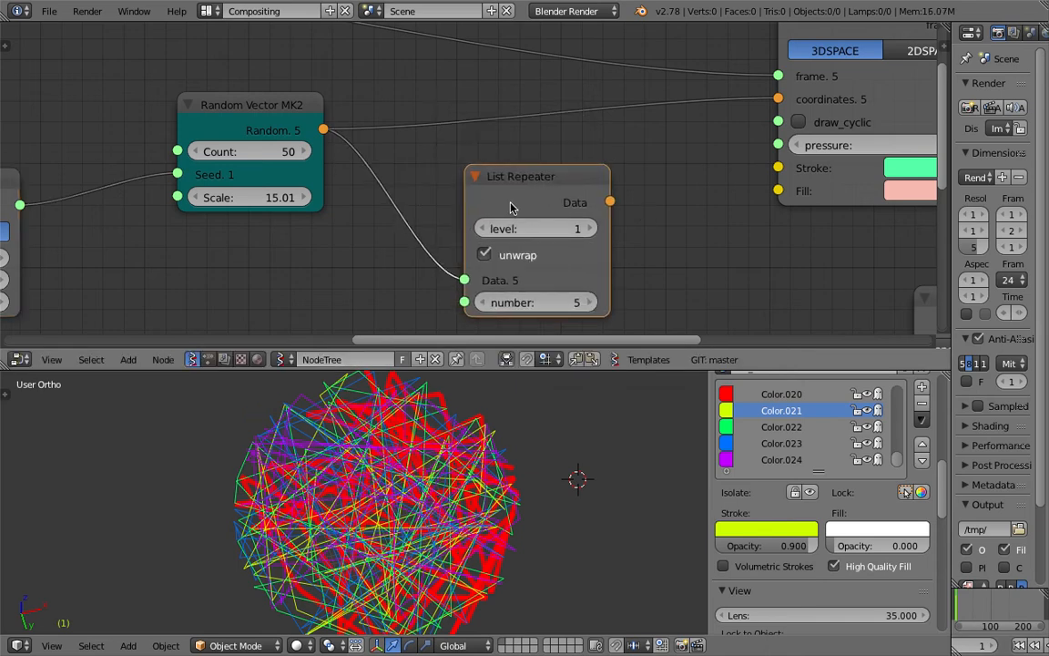
Step: Move Random Vector MK2 away from the List Repeater and bring the Range Int node close to it
middle_click_drag(511, 203, 590, 178)
scroll(630, 192, "down", 2)
left_click_drag(324, 89, 281, 96)
middle_click_drag(259, 158, 358, 135)
scroll(273, 145, "up", 1)
left_click_drag(216, 142, 290, 136)
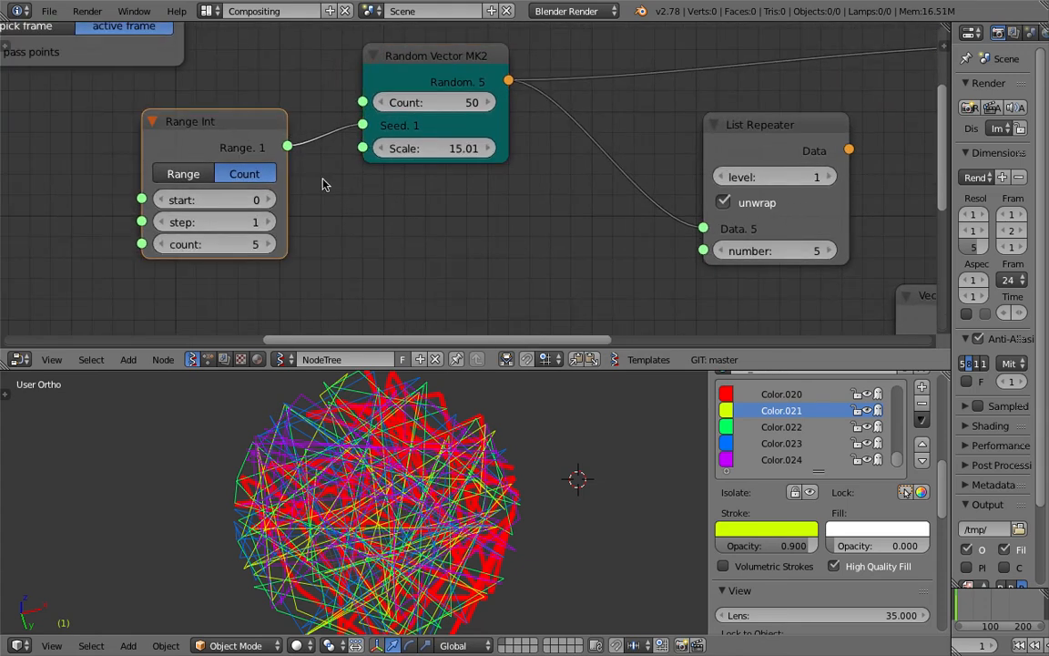
mouse_move(435, 148)
left_mouse_down()
mouse_move(510, 148)
mouse_move(422, 147)
left_mouse_up()
middle_click_drag(449, 180, 408, 229)
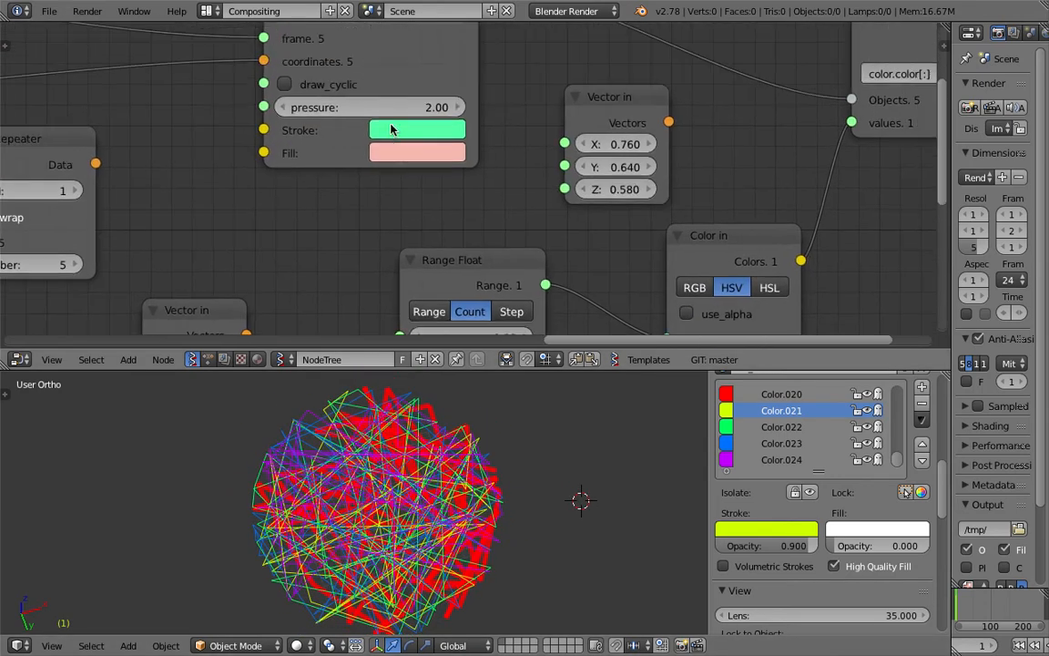
Step: Set the Grease Pencil node's pressure to 1.00 and save the file over the existing one
left_click_drag(398, 111, 359, 111)
left_click(397, 111)
type("1")
key("Return")
scroll(532, 506, "up", 4)
key("ctrl+s")
left_click(531, 504)
scroll(546, 455, "down", 7)
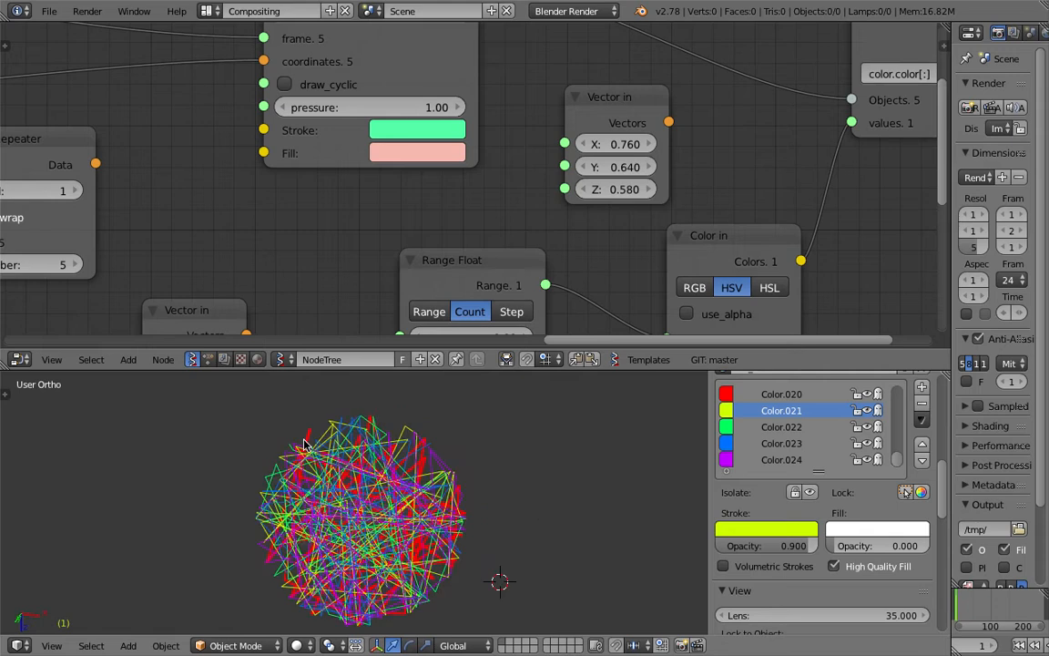
Step: Reduce the Random Vector node's count to 1 and its scale to 7.69
scroll(382, 250, "down", 4)
middle_click_drag(376, 220, 586, 224)
middle_click_drag(283, 192, 596, 194)
middle_click_drag(255, 255, 192, 129)
middle_click_drag(400, 478, 426, 499)
scroll(427, 498, "up", 4)
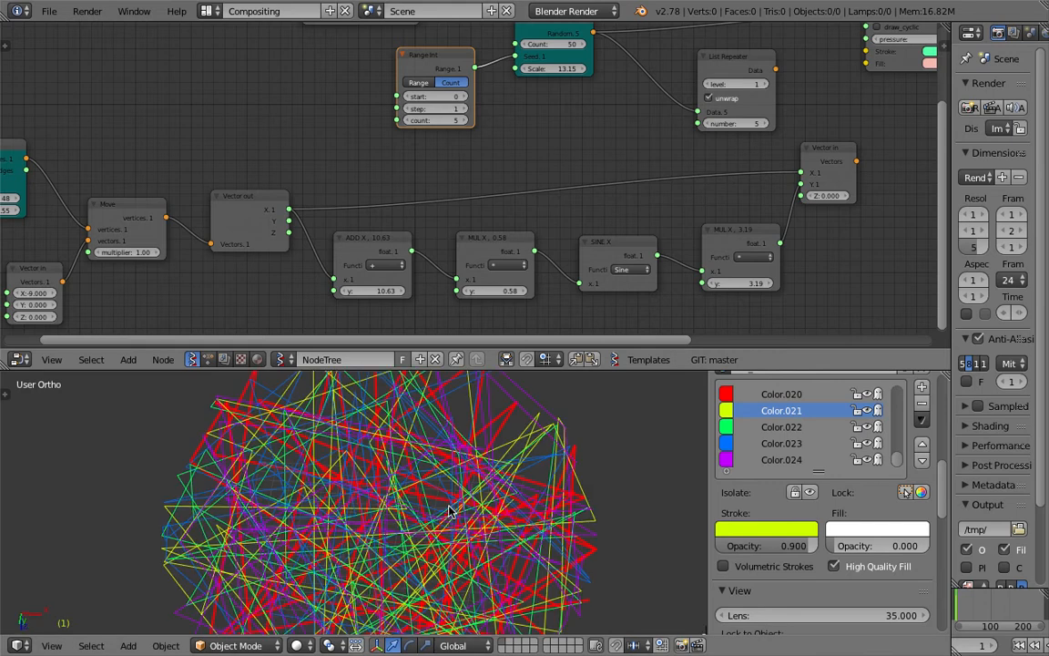
scroll(489, 543, "down", 3)
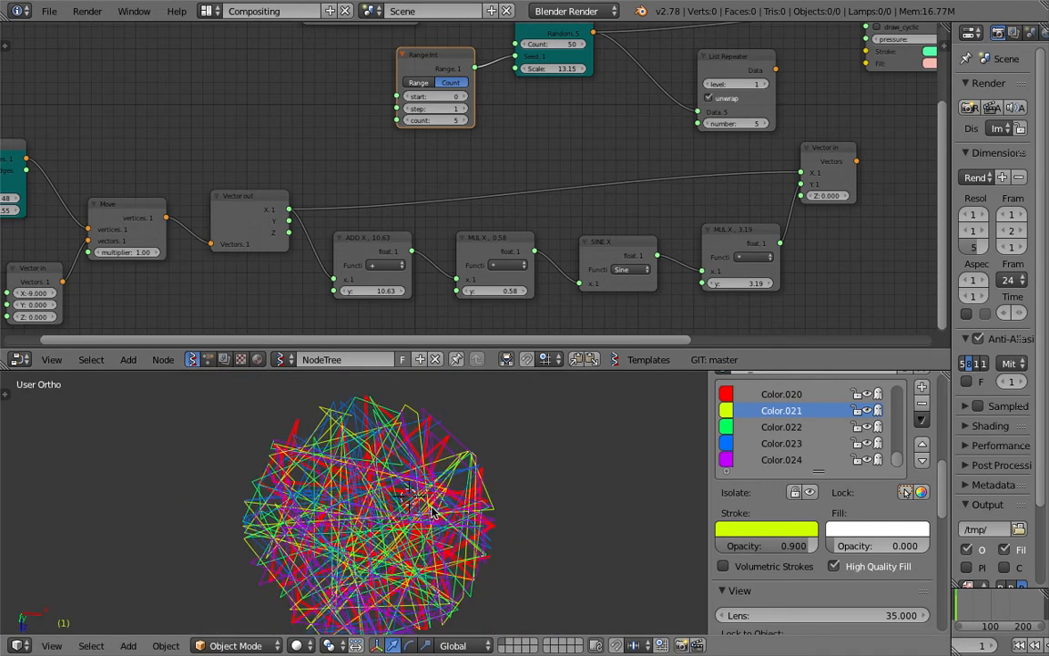
middle_click_drag(535, 167, 422, 258)
scroll(477, 167, "up", 6)
left_click_drag(446, 106, 364, 107)
mouse_move(432, 155)
left_mouse_down()
mouse_move(408, 134)
mouse_move(420, 123)
mouse_move(410, 106)
mouse_move(397, 106)
left_mouse_up()
middle_click_drag(544, 510, 597, 499)
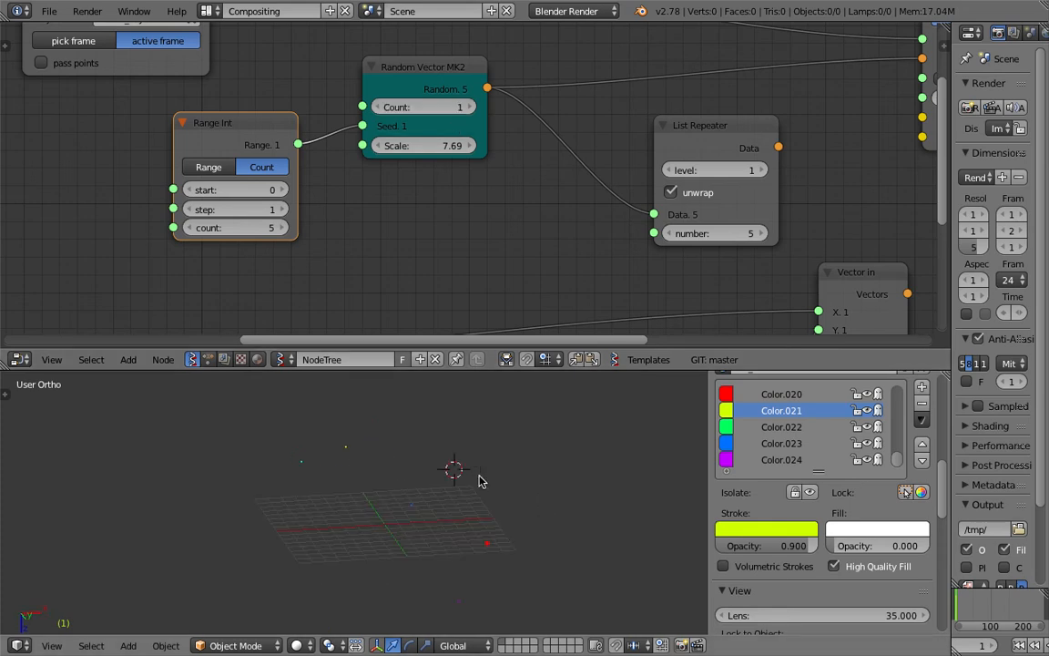
Step: Raise the Random Vector node's count to 10 and save the file
left_click(471, 107)
left_click(471, 108)
left_click(471, 107)
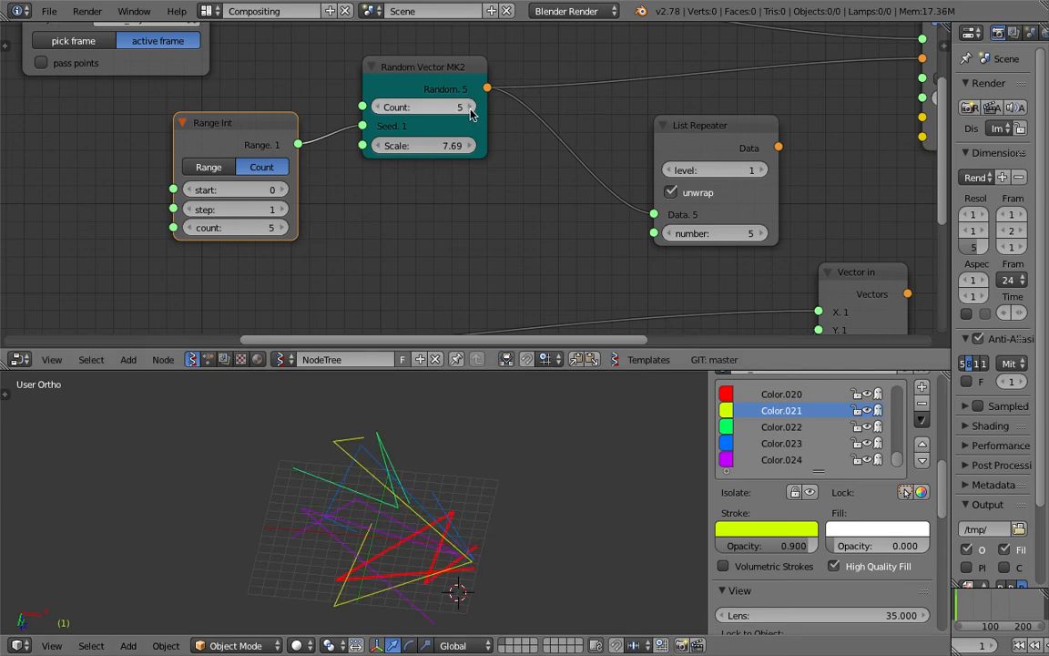
left_click(470, 107)
left_click(470, 107)
left_click(471, 108)
left_click(471, 108)
mouse_move(462, 403)
middle_mouse_down()
mouse_move(357, 403)
mouse_move(434, 504)
mouse_move(356, 493)
mouse_move(463, 524)
middle_mouse_up()
key("ctrl+s")
left_click(463, 524)
Step: Shift the Grease Pencil and List Repeater nodes apart to clear space after the Random Vector node, saving the file
scroll(491, 197, "down", 3)
middle_click_drag(496, 195, 353, 206)
mouse_move(448, 196)
middle_mouse_down()
mouse_move(382, 233)
mouse_move(287, 260)
middle_mouse_up()
left_click_drag(586, 111, 582, 91)
middle_click_drag(583, 91, 438, 119)
scroll(413, 160, "up", 7)
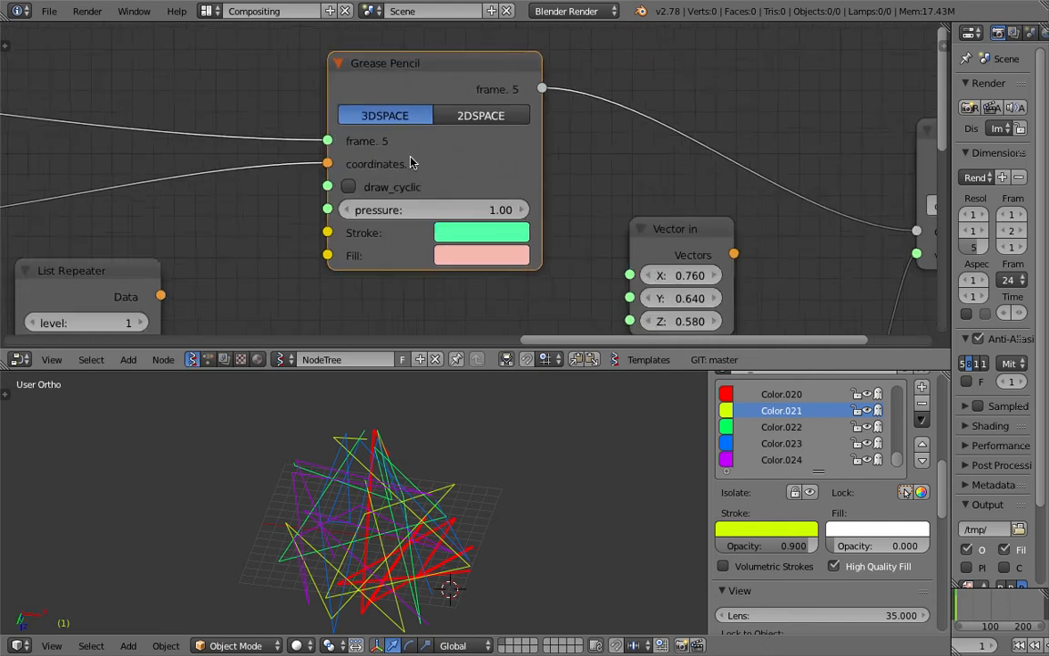
scroll(426, 65, "down", 4)
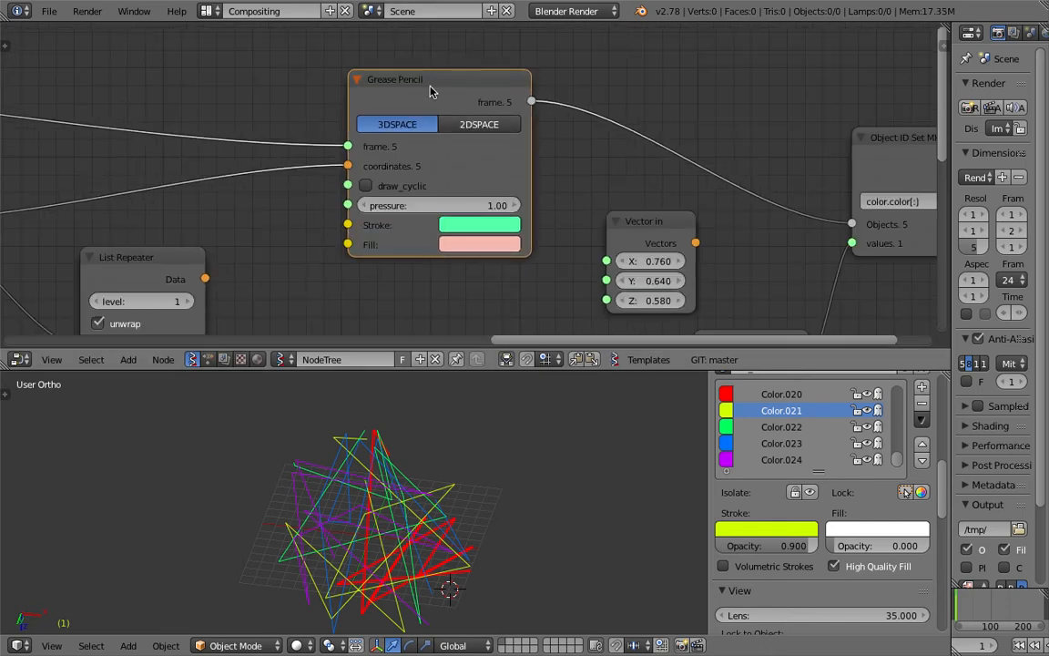
left_click_drag(430, 86, 406, 56)
middle_click_drag(533, 160, 701, 118)
scroll(505, 200, "down", 3)
mouse_move(480, 192)
middle_mouse_down()
mouse_move(725, 169)
mouse_move(696, 182)
middle_mouse_up()
middle_click_drag(470, 447, 468, 404)
scroll(518, 252, "up", 2)
mouse_move(706, 109)
middle_mouse_down()
mouse_move(556, 175)
mouse_move(632, 126)
middle_mouse_up()
scroll(594, 159, "down", 2)
left_click_drag(664, 84, 707, 13)
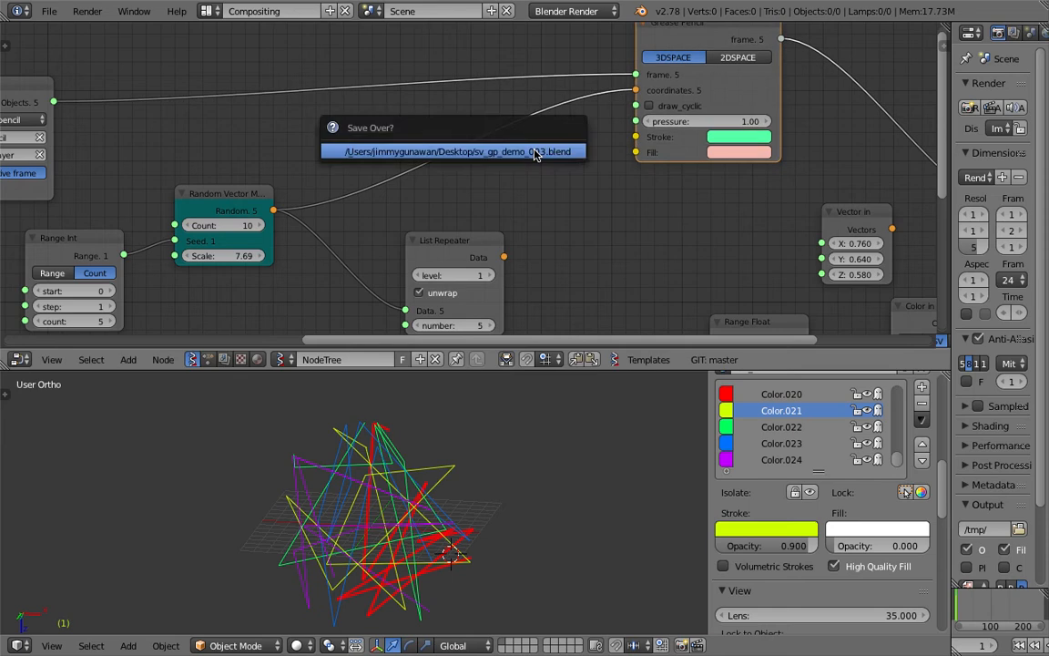
left_click_drag(465, 257, 392, 305)
Step: Insert a Move node into the link between the Random Vector node and the Grease Pencil node's coordinates input
key("shift+a")
left_click(499, 206)
type("move")
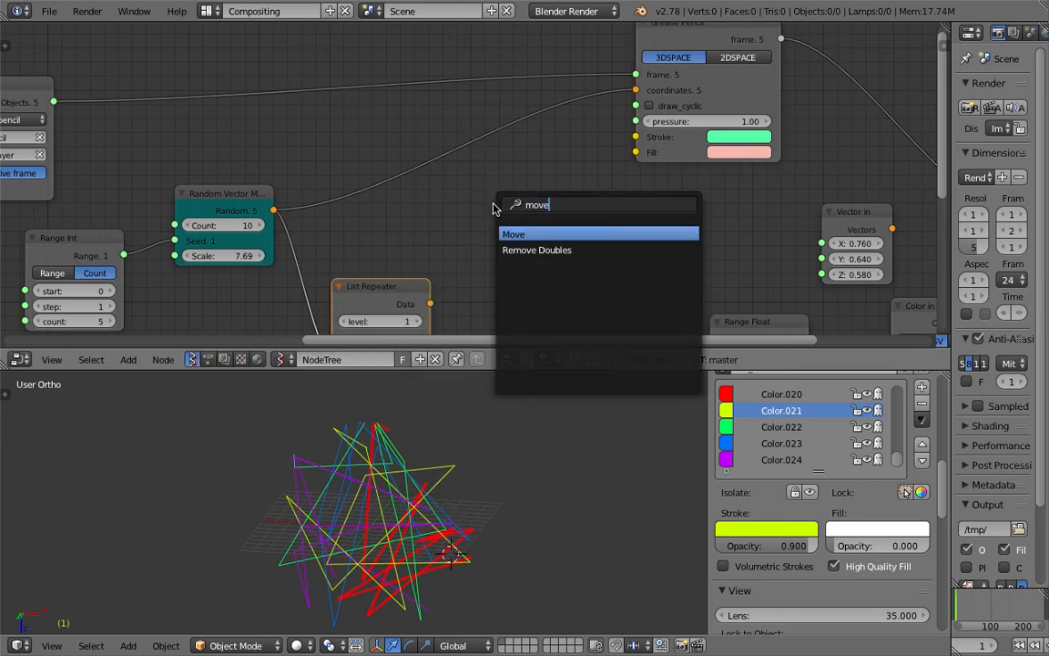
key("Return")
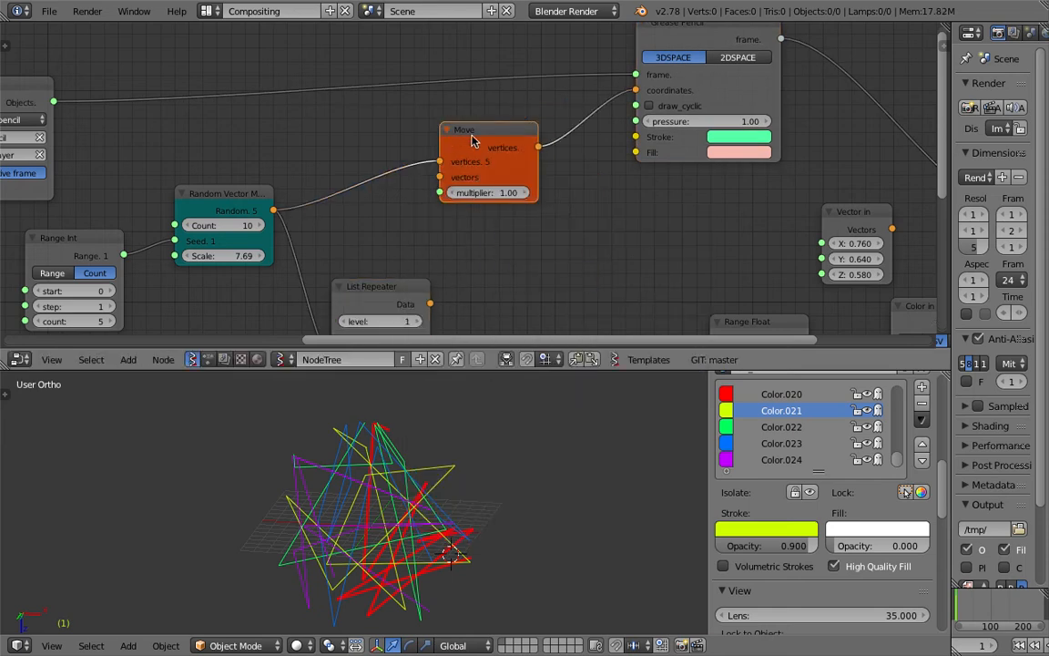
left_click(477, 153)
middle_click_drag(476, 153, 564, 170)
Step: Duplicate the Random Vector node and place the copy above the Object ID Selector's link
left_click(330, 206)
middle_click_drag(369, 182, 375, 241)
key("shift+d")
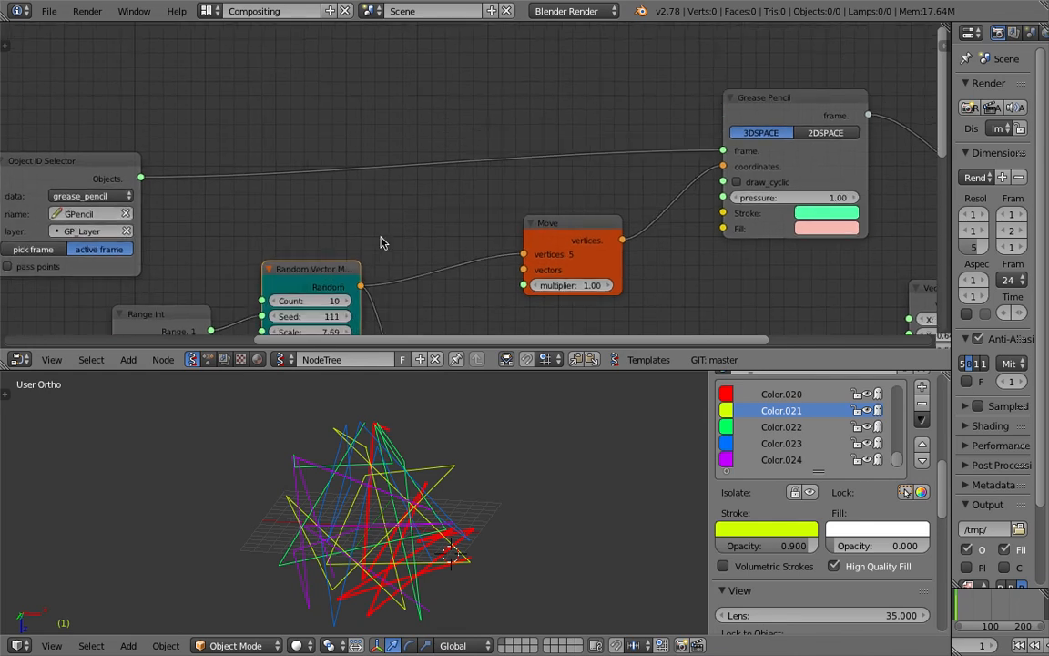
left_click(411, 40)
left_click_drag(390, 80, 395, 84)
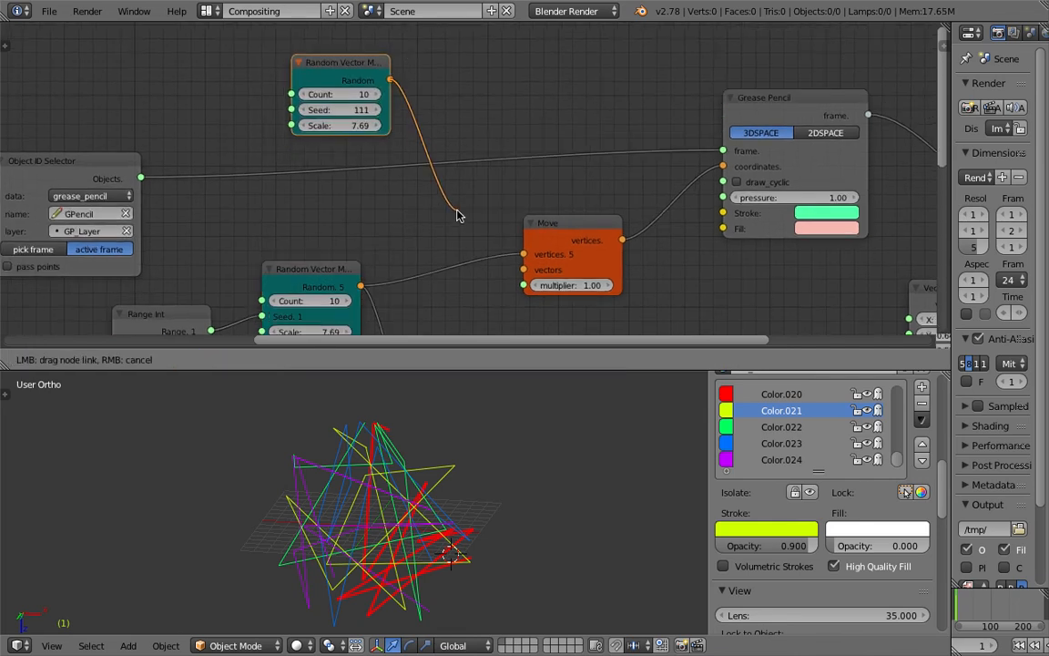
left_click_drag(448, 132, 446, 135)
Step: Set the duplicated Random Vector node's count to 5
middle_click_drag(361, 267, 396, 185)
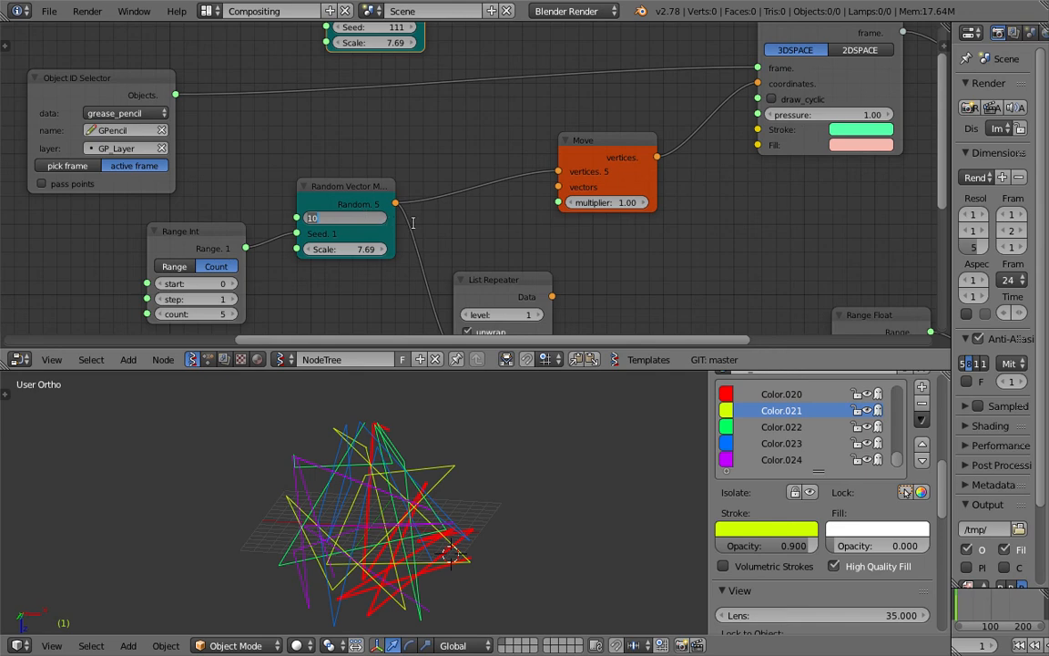
key("Return")
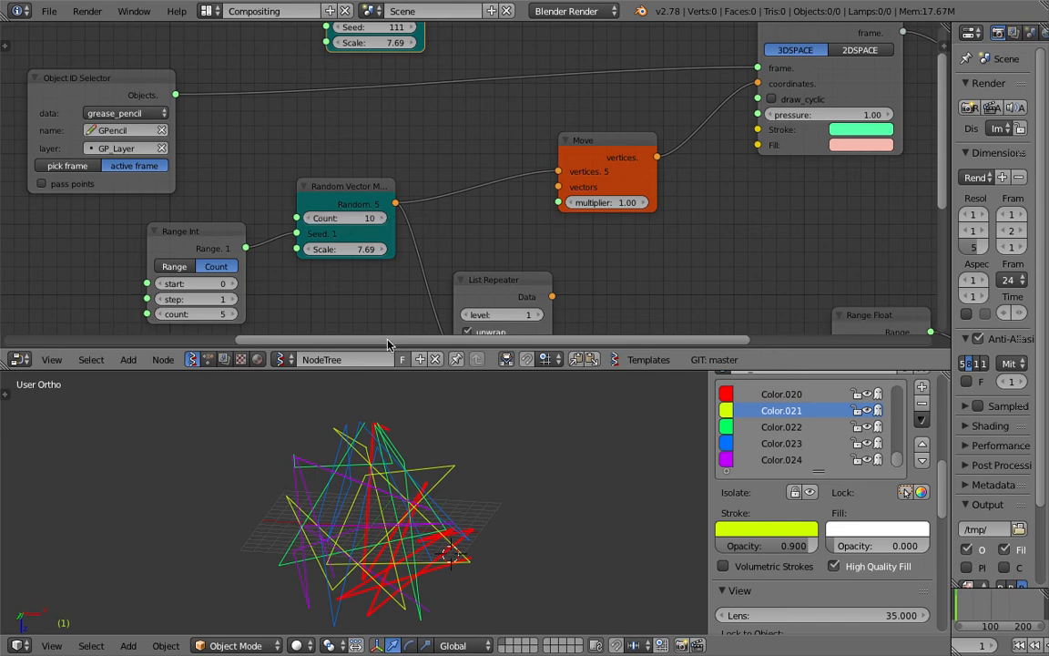
middle_click_drag(403, 93, 392, 138)
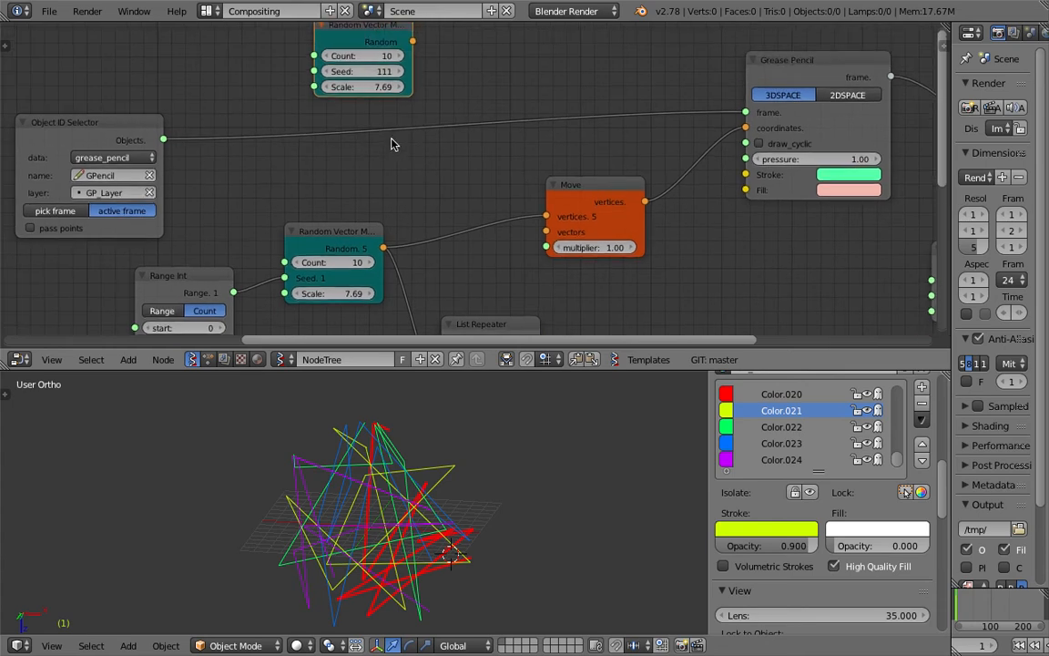
left_click(372, 57)
type("5")
key("Return")
Step: Connect the duplicated Random Vector node to the Move node's vectors input and set its scale to 18.31
middle_click_drag(468, 68, 466, 78)
mouse_move(411, 51)
left_mouse_down()
mouse_move(512, 210)
mouse_move(545, 241)
left_mouse_up()
left_click_drag(369, 98, 466, 98)
left_click_drag(613, 204, 638, 212)
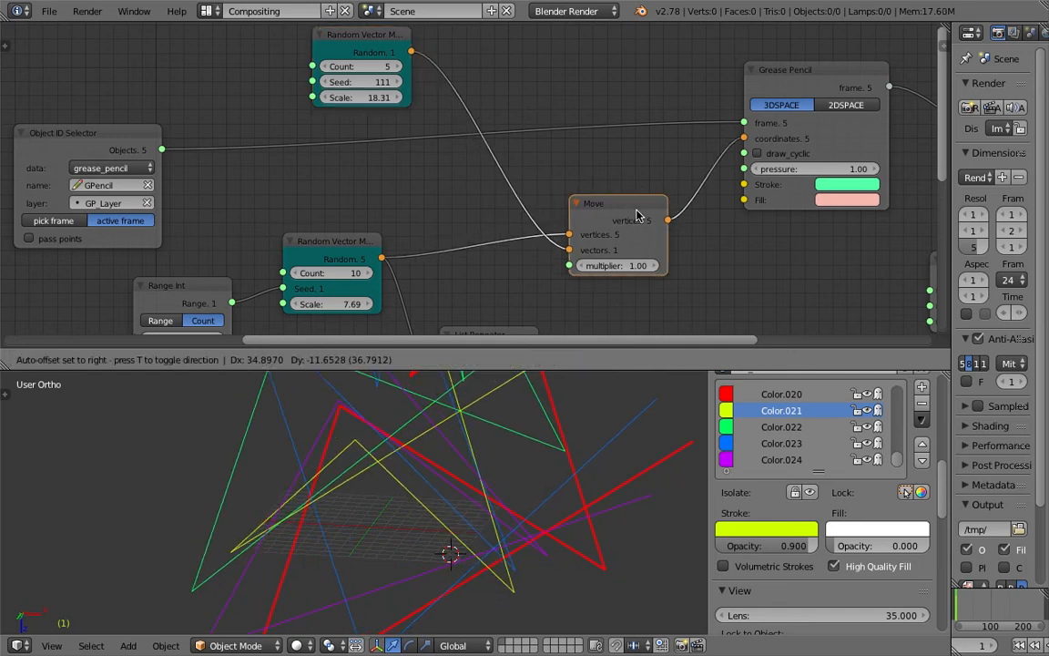
Step: Insert a List Split node into the link between the duplicated Random Vector node and the Move node's vectors input
middle_click_drag(485, 134, 489, 171)
left_click_drag(385, 73, 302, 57)
key("shift+a")
left_click(537, 71)
type("list spl")
key("Return")
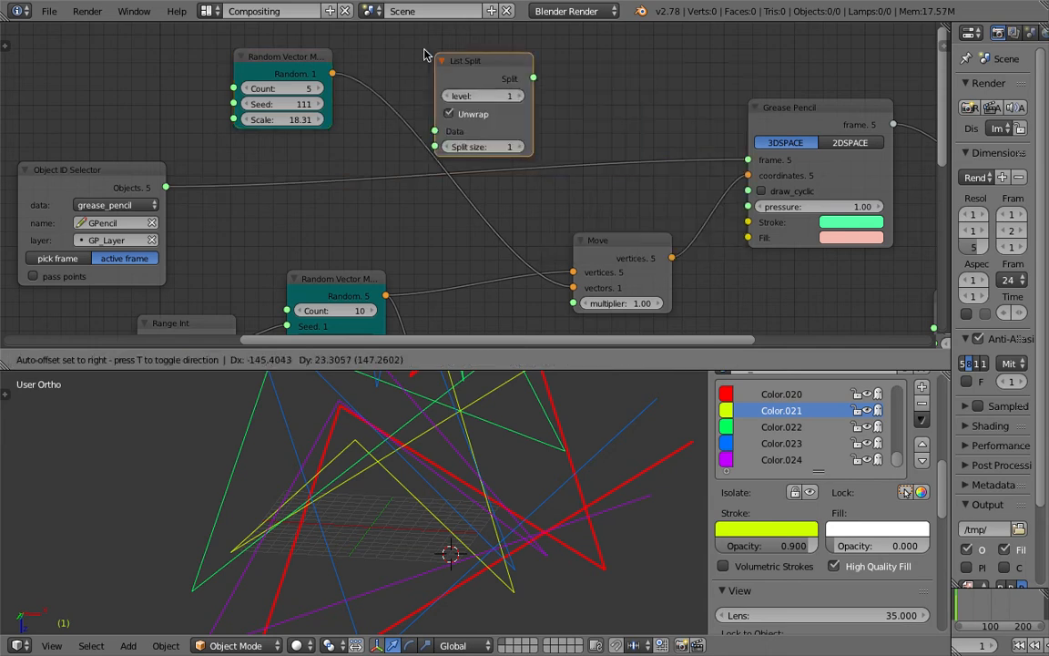
left_click(398, 57)
scroll(534, 475, "down", 3)
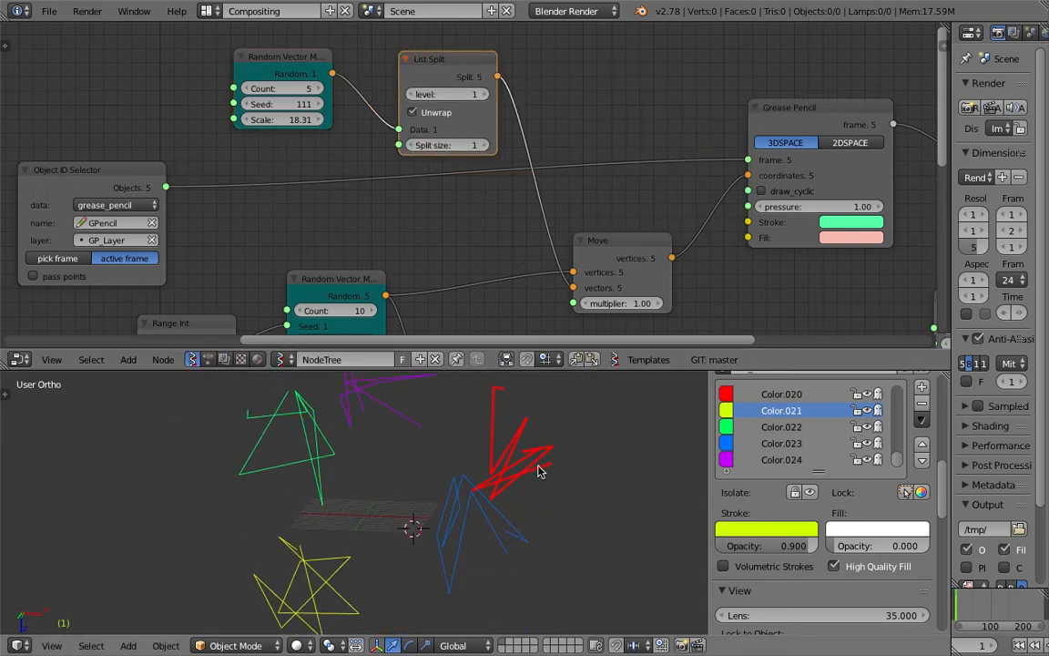
scroll(489, 500, "down", 2)
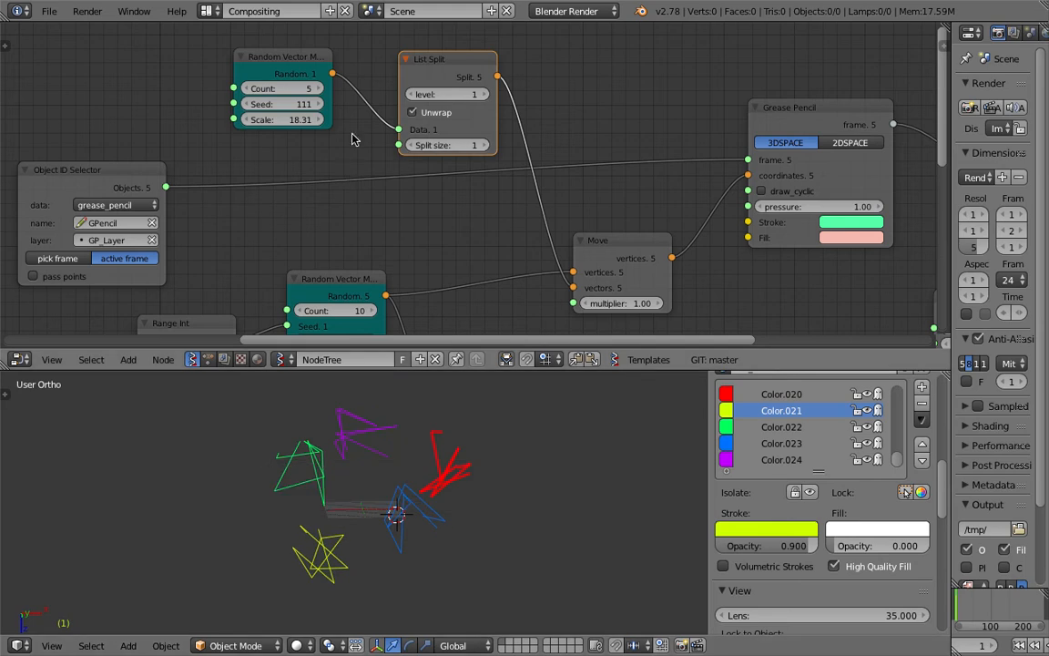
Step: Increase the upper Random Vector node's scale to 24.40 and inspect the spread of the strokes
left_click_drag(301, 119, 357, 120)
middle_click_drag(496, 542, 508, 544)
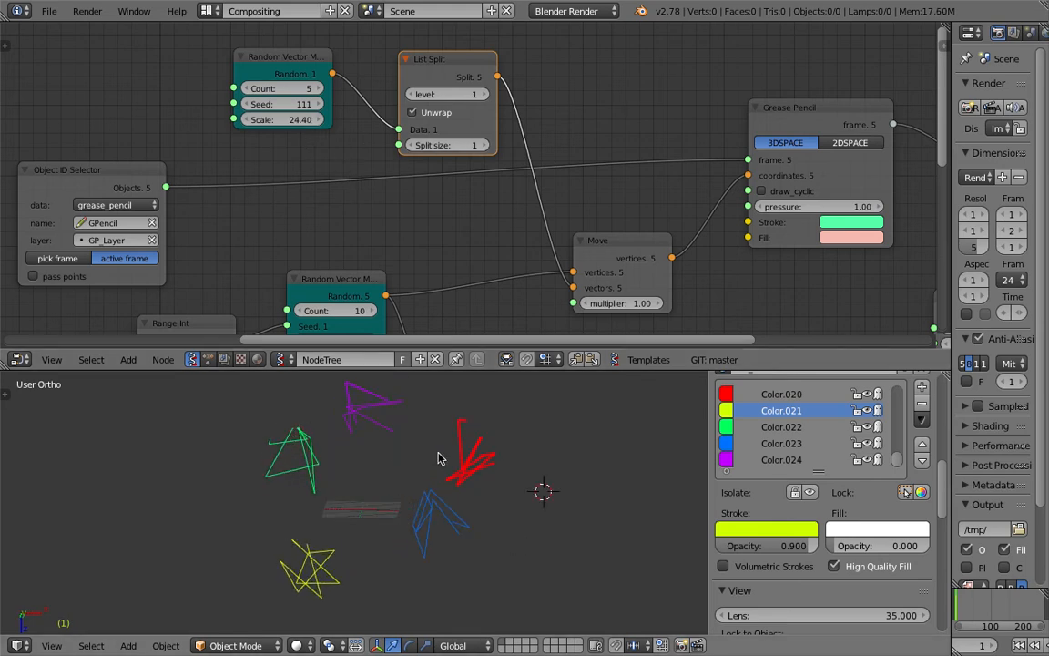
middle_click_drag(478, 465, 481, 461)
left_click(479, 461)
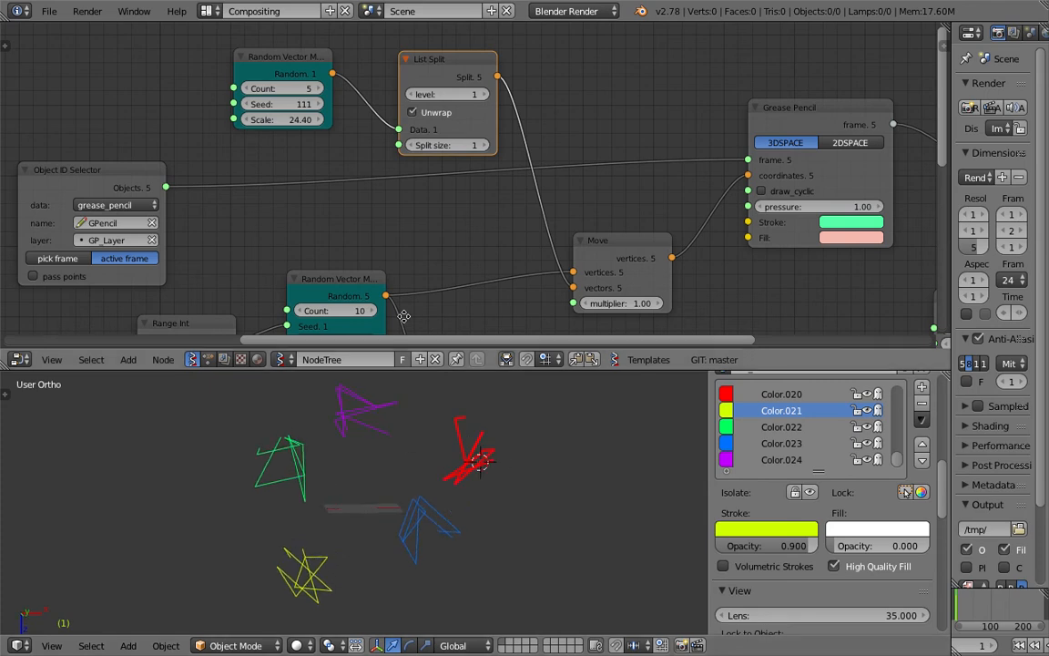
Step: Increase the lower Random Vector node's count to 58
middle_click_drag(402, 316, 432, 153)
left_click_drag(366, 147, 410, 147)
middle_click_drag(515, 467, 529, 511)
scroll(514, 502, "up", 2)
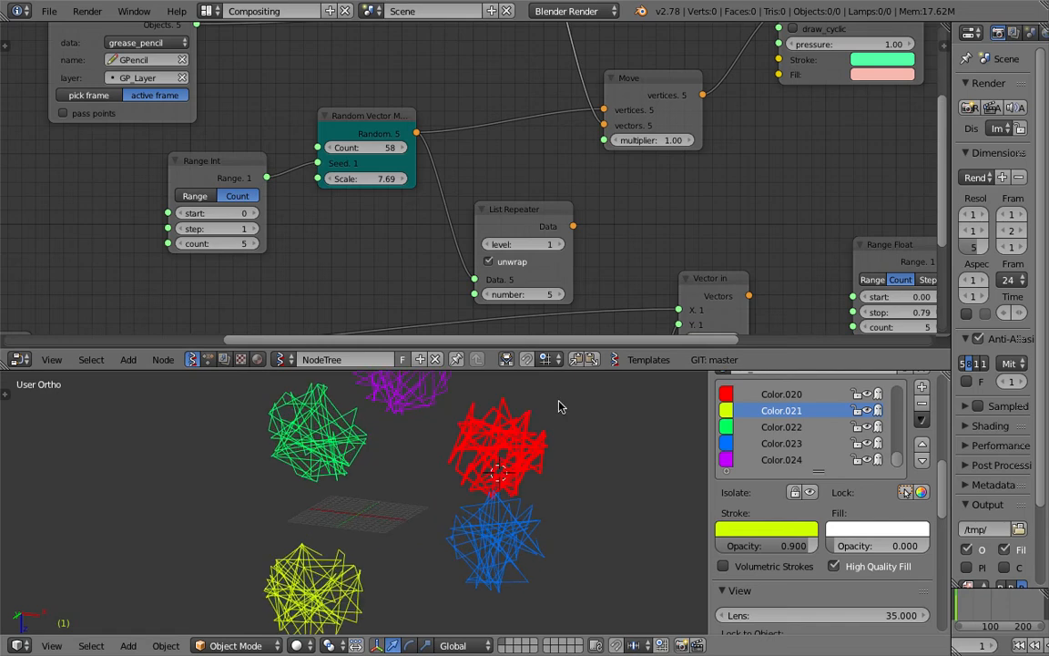
Step: Lower the Grease Pencil node's pressure to 0.10 and inspect the stroke thickness
middle_click_drag(674, 246, 593, 211)
middle_click_drag(510, 247, 273, 268)
middle_click_drag(674, 243, 595, 248)
left_click_drag(598, 132, 593, 125)
middle_click_drag(479, 133, 500, 232)
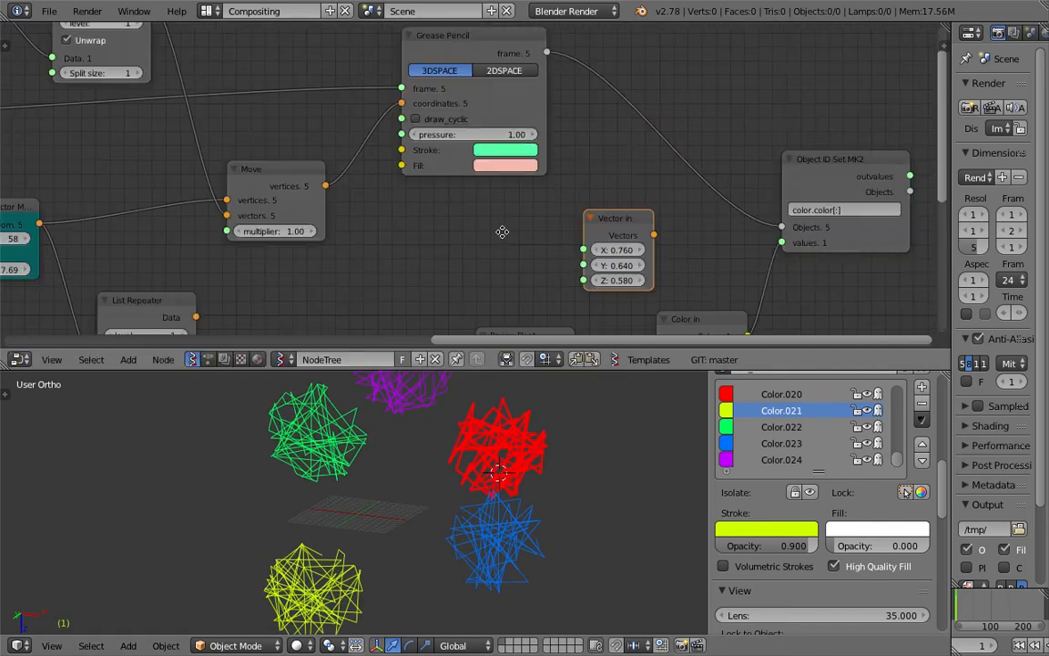
scroll(504, 145, "up", 2)
mouse_move(503, 130)
left_mouse_down()
mouse_move(441, 129)
mouse_move(555, 129)
mouse_move(429, 129)
mouse_move(583, 128)
mouse_move(429, 129)
left_mouse_up()
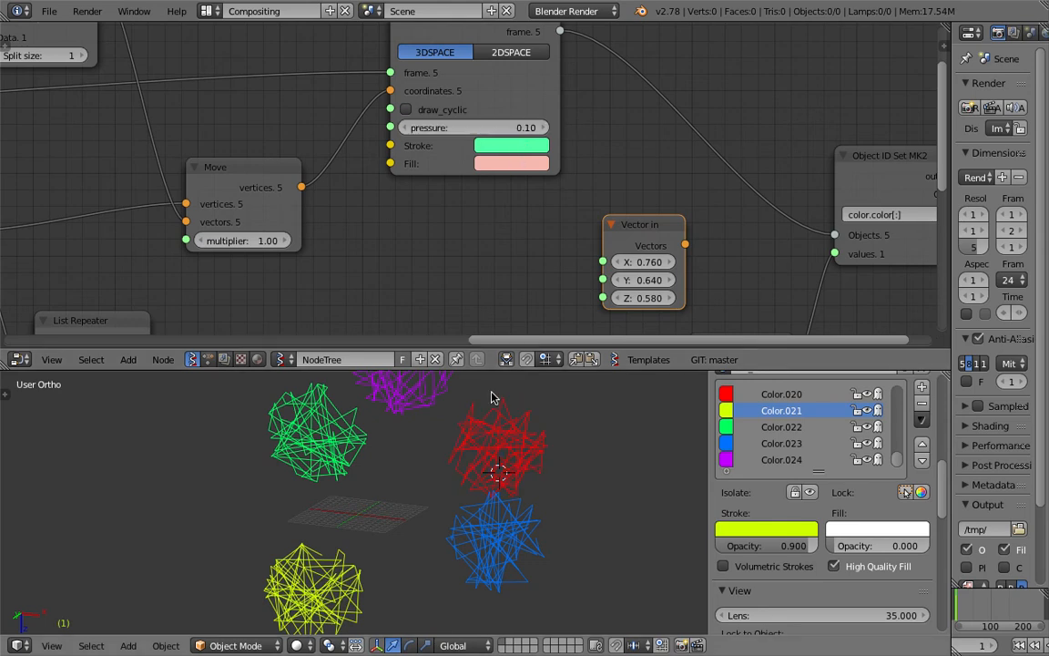
scroll(499, 462, "up", 4)
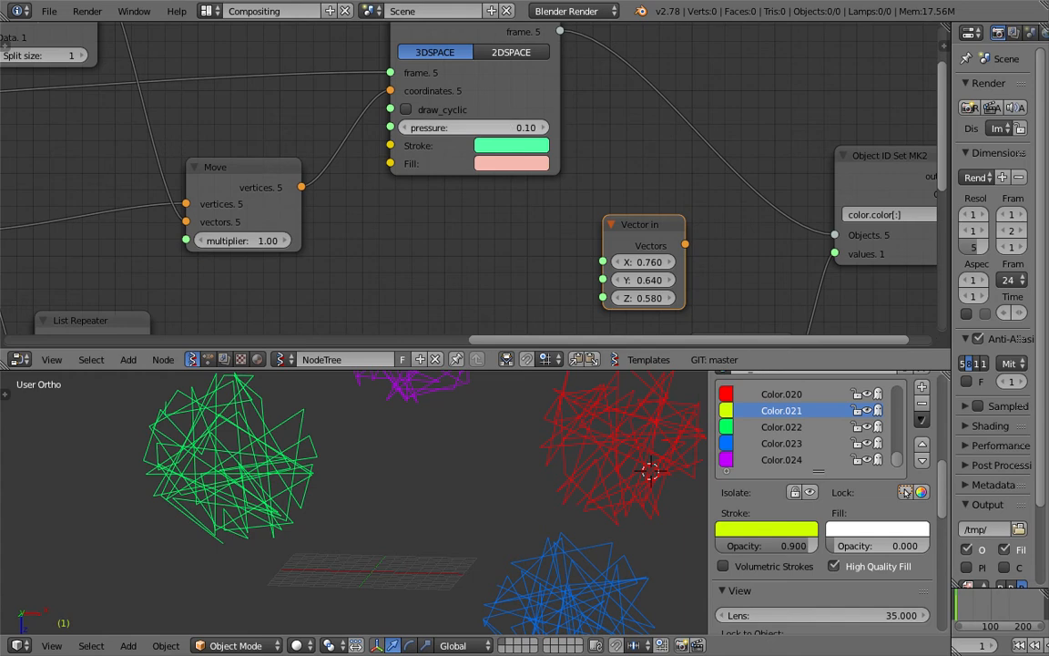
Step: Set the Grease Pencil node's pressure to 2.56, undoing the last reduction
mouse_move(465, 127)
left_mouse_down()
mouse_move(552, 128)
mouse_move(455, 127)
left_mouse_up()
scroll(573, 491, "down", 2)
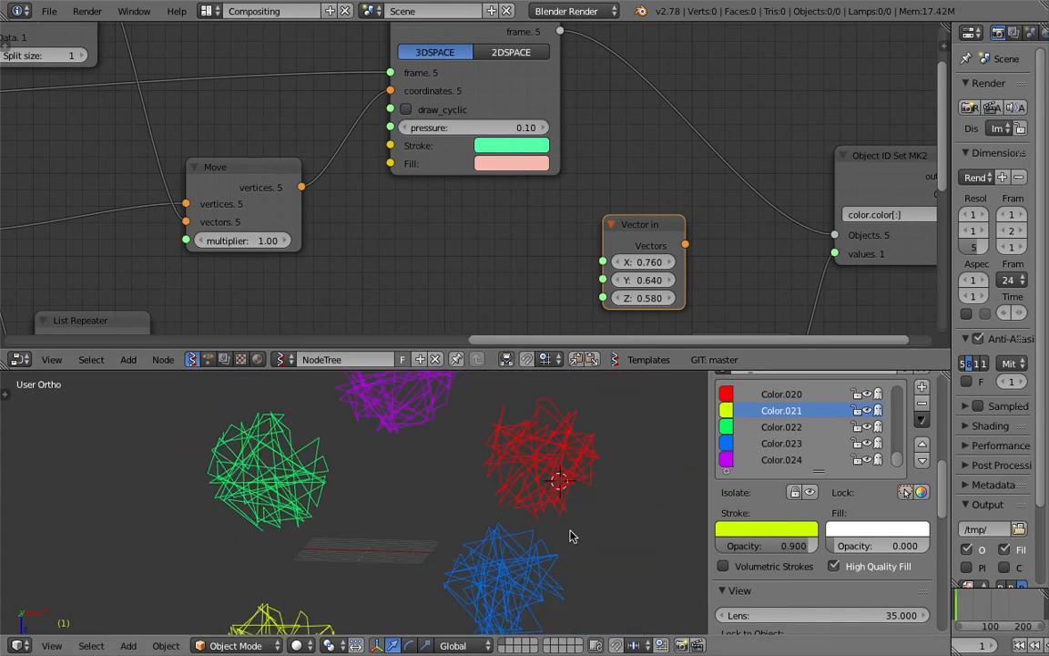
key("ctrl+z")
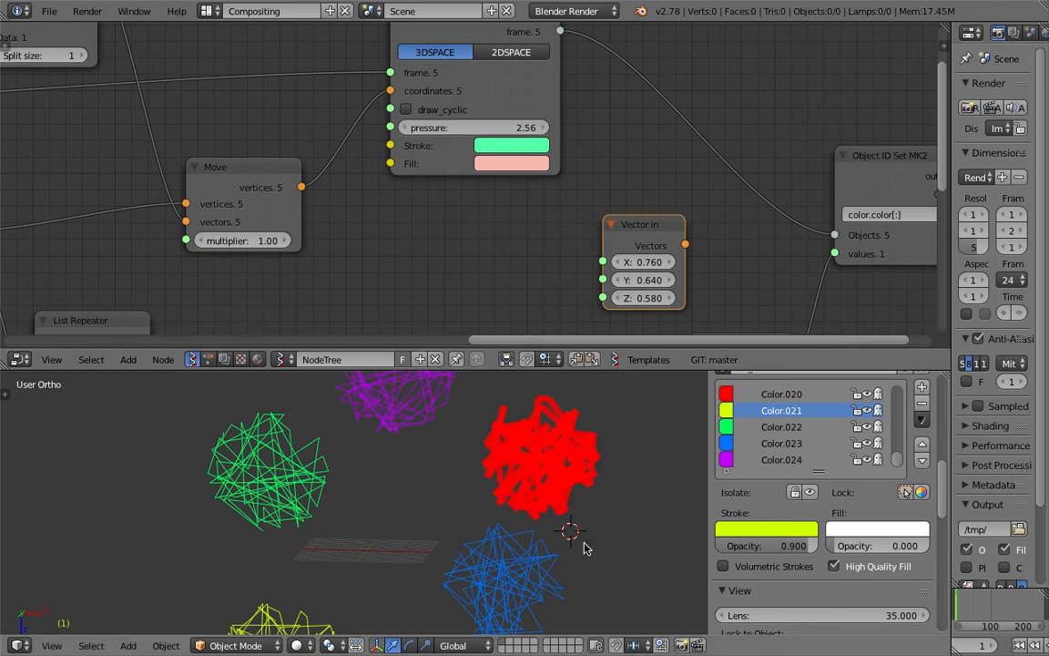
Step: Move the Grease Pencil and Move nodes apart to make room between them and save the file
mouse_move(495, 89)
left_mouse_down()
mouse_move(573, 94)
mouse_move(706, 75)
left_mouse_up()
scroll(547, 136, "down", 1)
middle_click_drag(539, 141, 540, 124)
left_click_drag(320, 147, 300, 113)
key("ctrl+s")
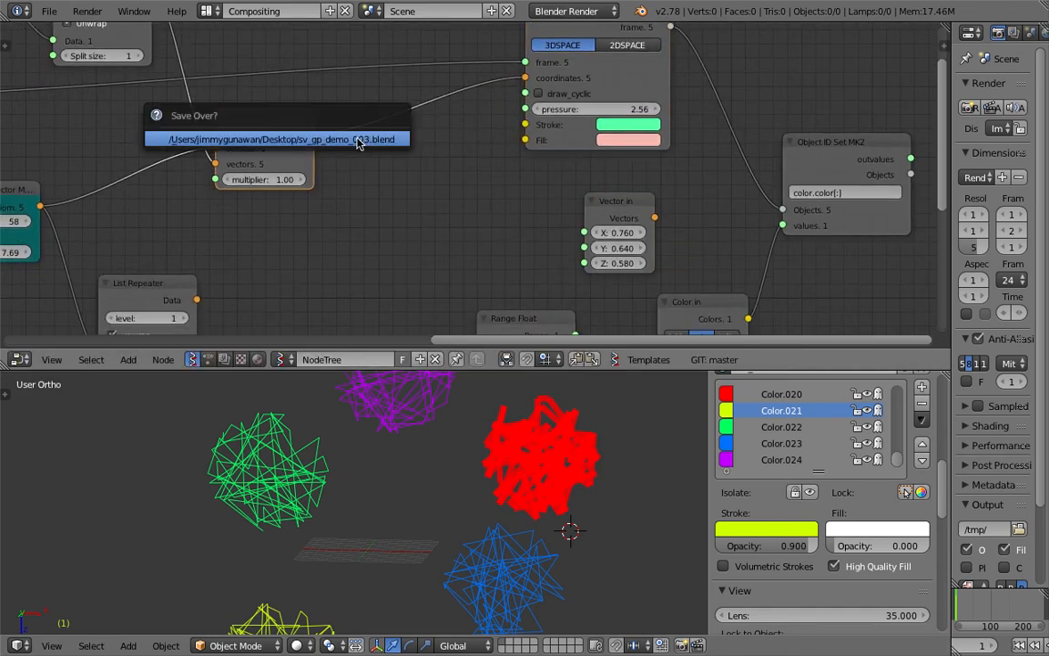
left_click(358, 142)
Step: Add a Random Num Gen node and connect its value to the Grease Pencil node's pressure input
key("shift+a")
left_click(394, 154)
type("random n")
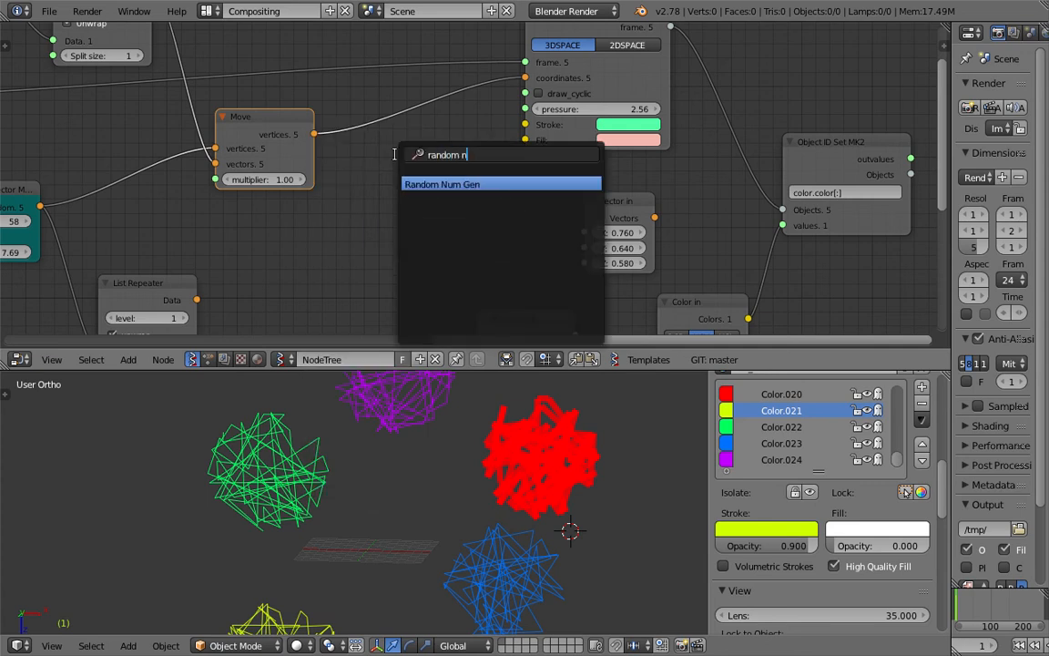
key("Return")
left_click(388, 155)
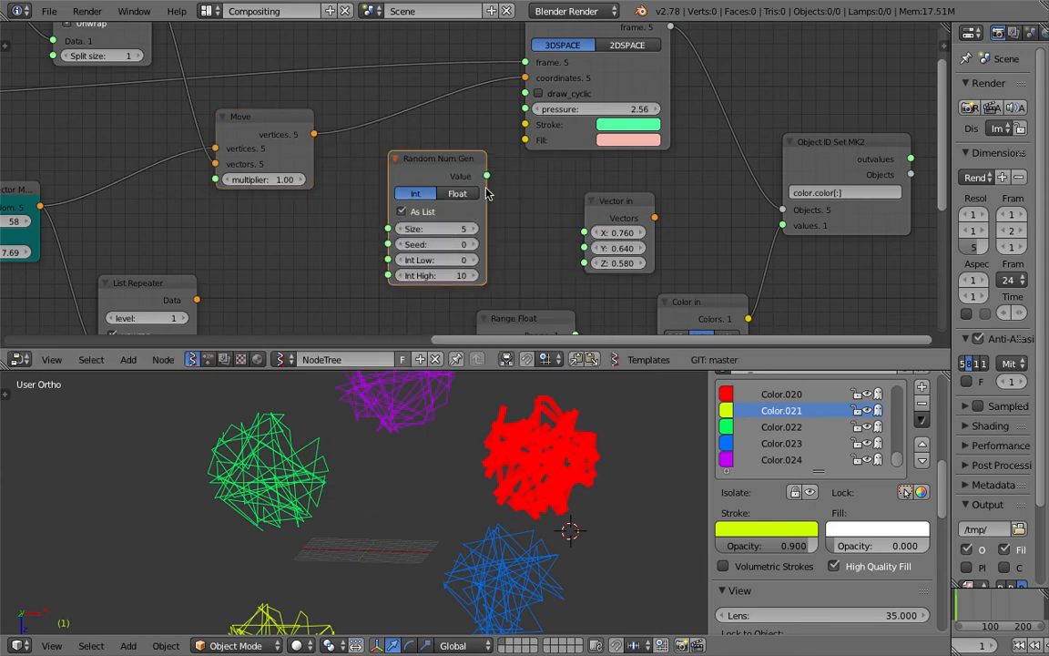
left_click_drag(486, 175, 528, 110)
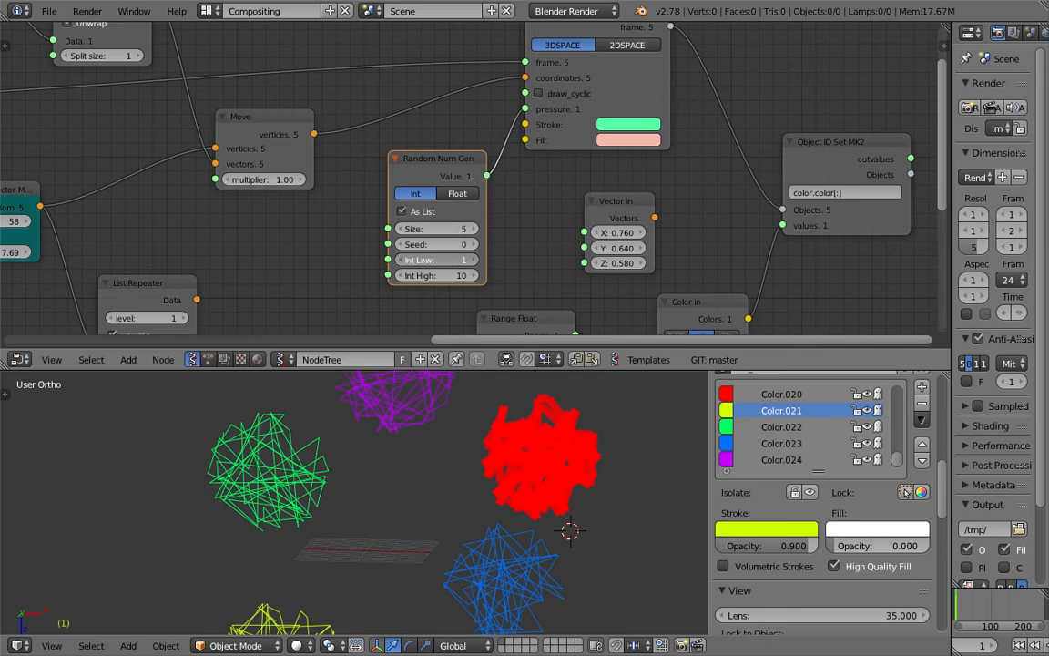
Step: Switch the Random Num Gen node to Float with Float Low 1.20 and Float High 1.00, and save the file
left_click_drag(458, 260, 463, 260)
left_click(462, 194)
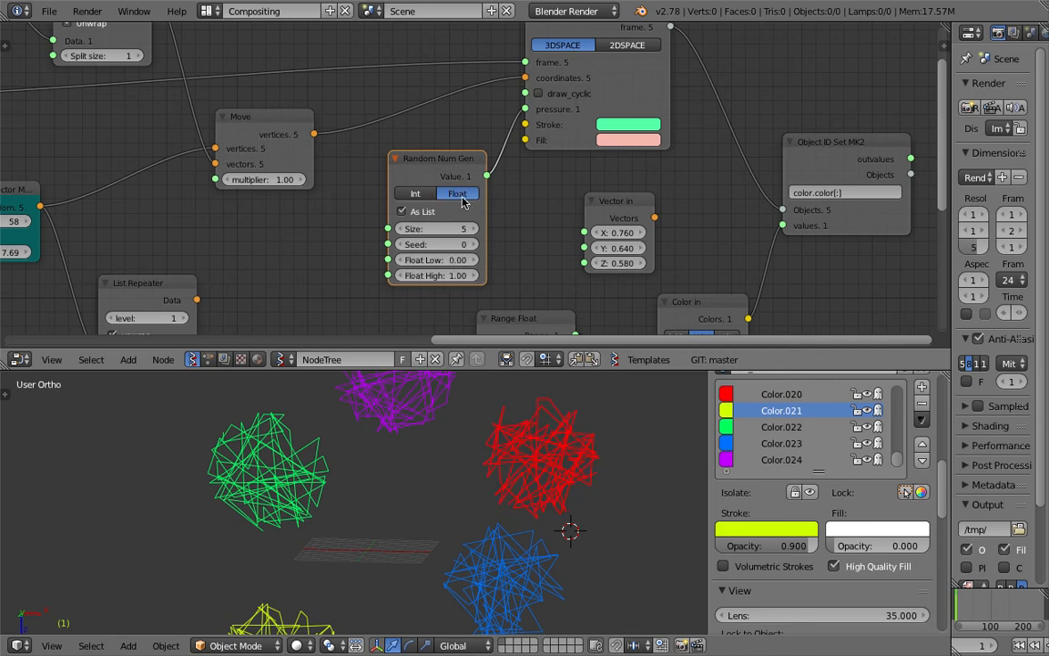
left_click_drag(458, 260, 458, 277)
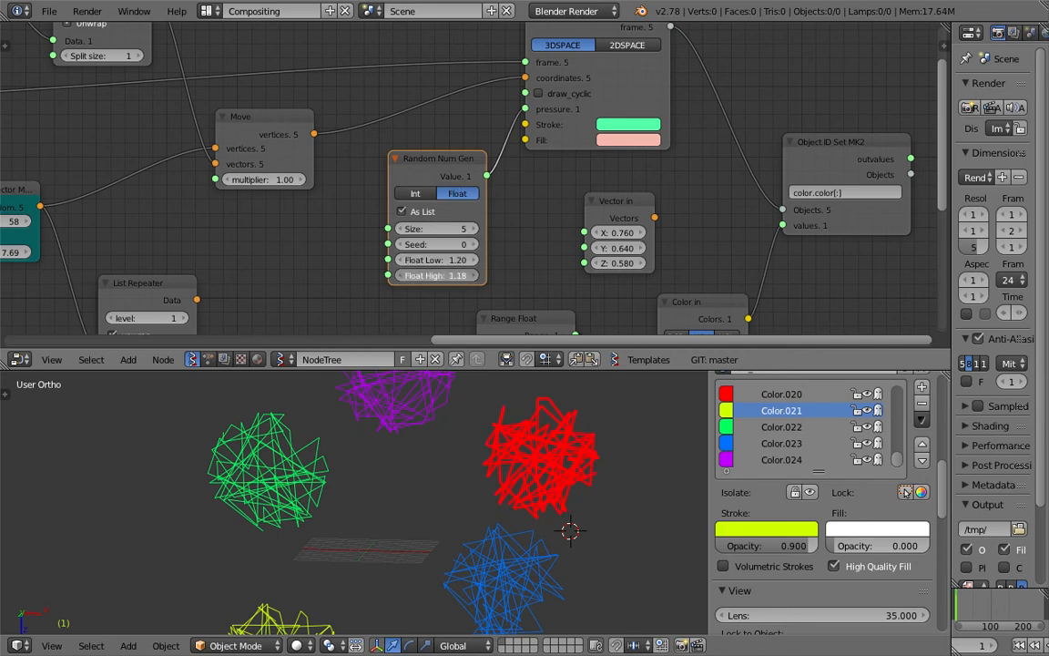
key("ctrl+s")
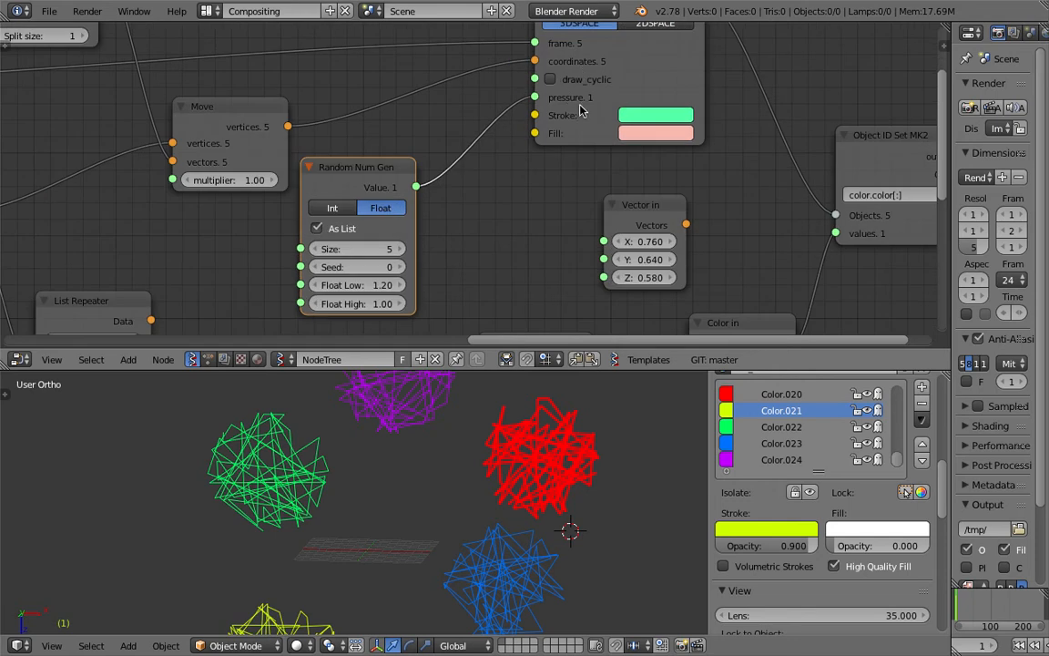
Step: Add a List Split node on the link between the Random Num Gen node and the Grease Pencil node's pressure input
scroll(516, 91, "up", 1)
left_click_drag(343, 170, 289, 177)
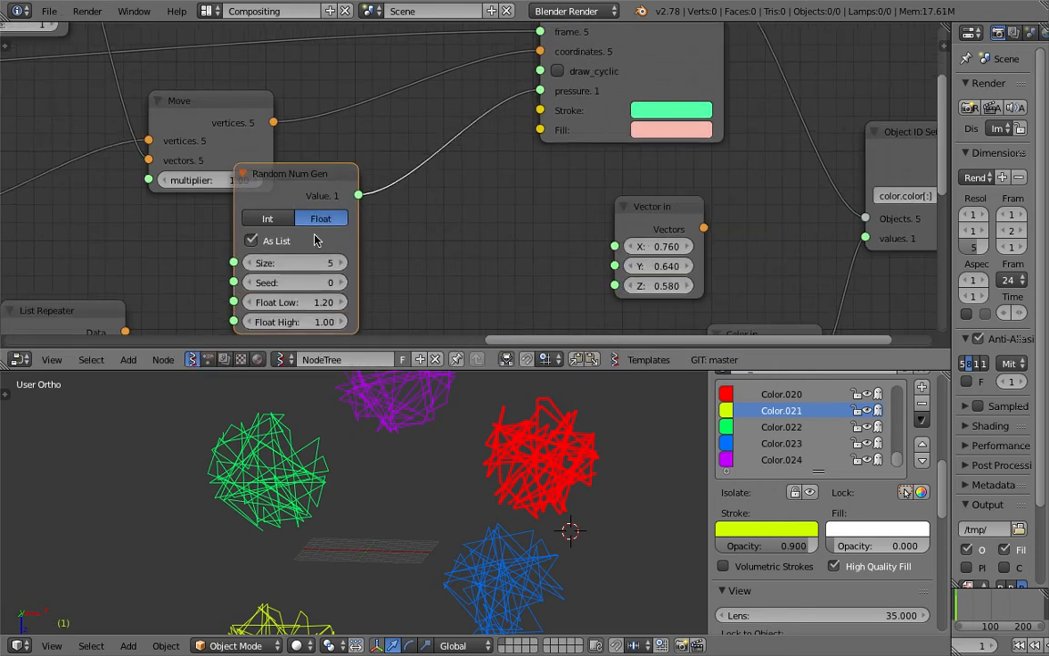
middle_click_drag(438, 217, 413, 185)
key("space")
type("list sp")
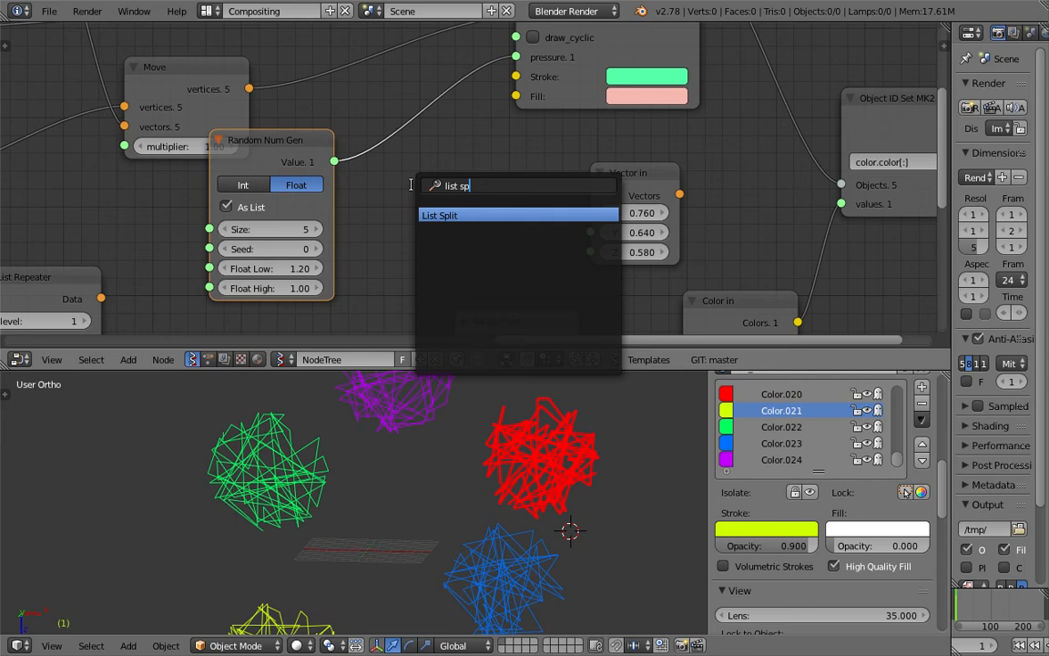
key("Return")
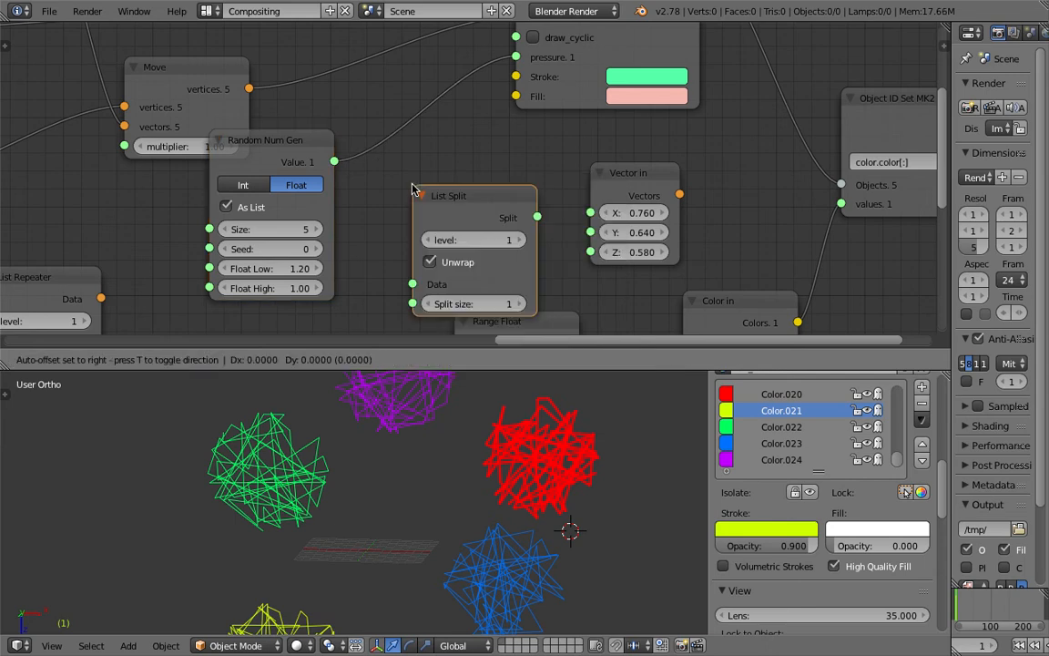
left_click(394, 117)
middle_click_drag(463, 134, 435, 160)
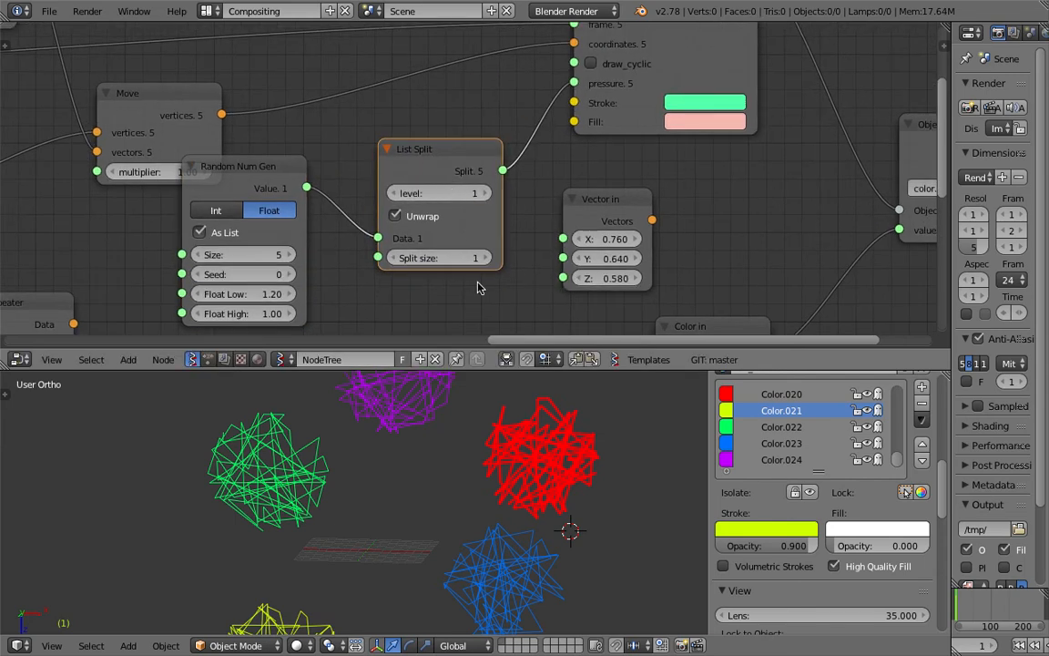
Step: Set the Random Num Gen node's Float High to 4.87 and Seed to 49, and shift the List Split node slightly
middle_click_drag(522, 469, 517, 468)
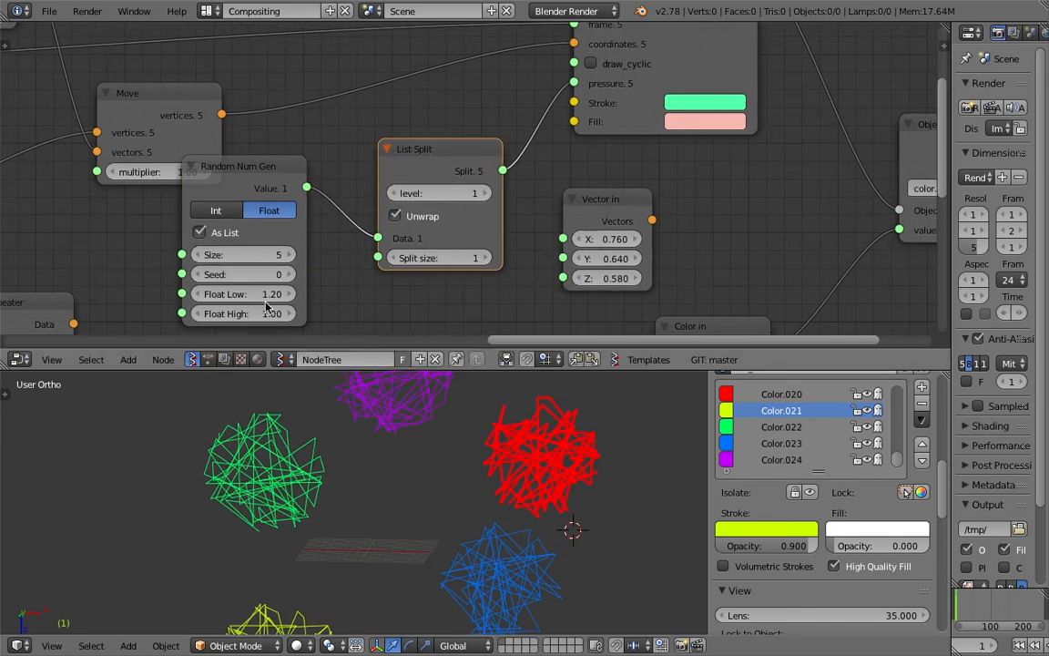
left_click_drag(273, 313, 346, 313)
left_click_drag(273, 313, 241, 313)
left_click_drag(243, 274, 252, 274)
middle_click_drag(531, 164, 419, 217)
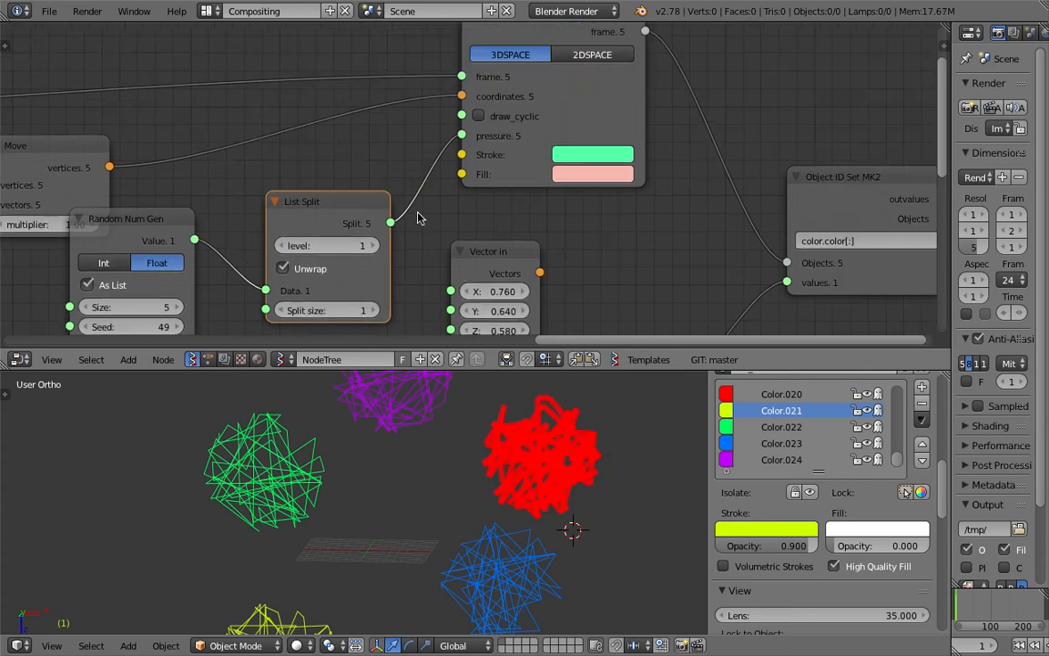
left_click_drag(364, 199, 353, 157)
scroll(496, 141, "down", 2)
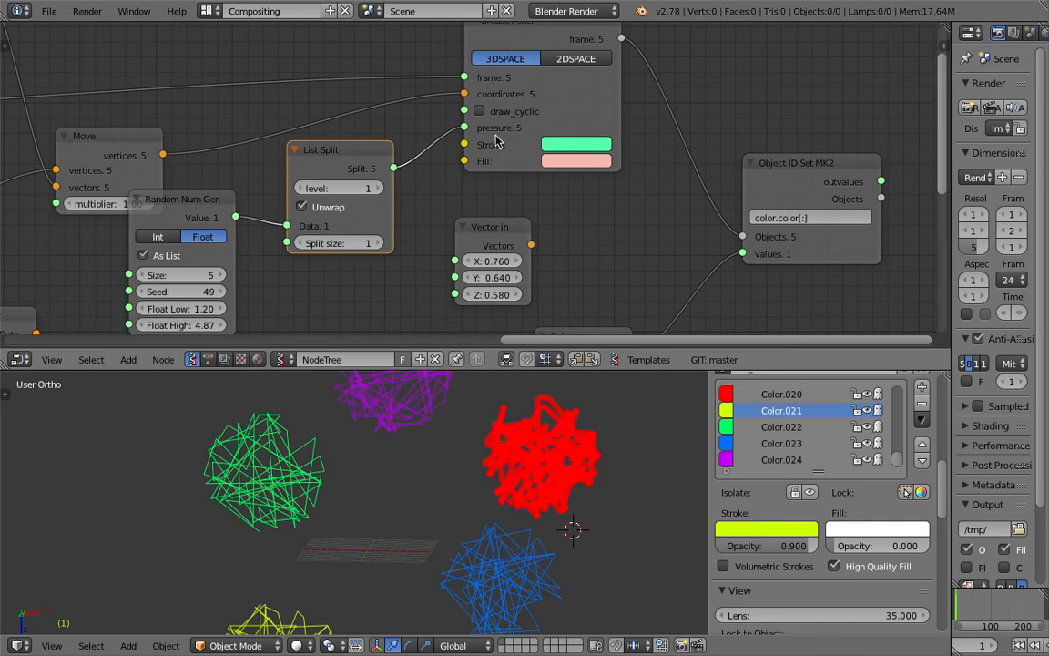
Step: Set the GP_Layer stroke thickness to 1 px in the Grease Pencil Layers settings
scroll(822, 524, "down", 7)
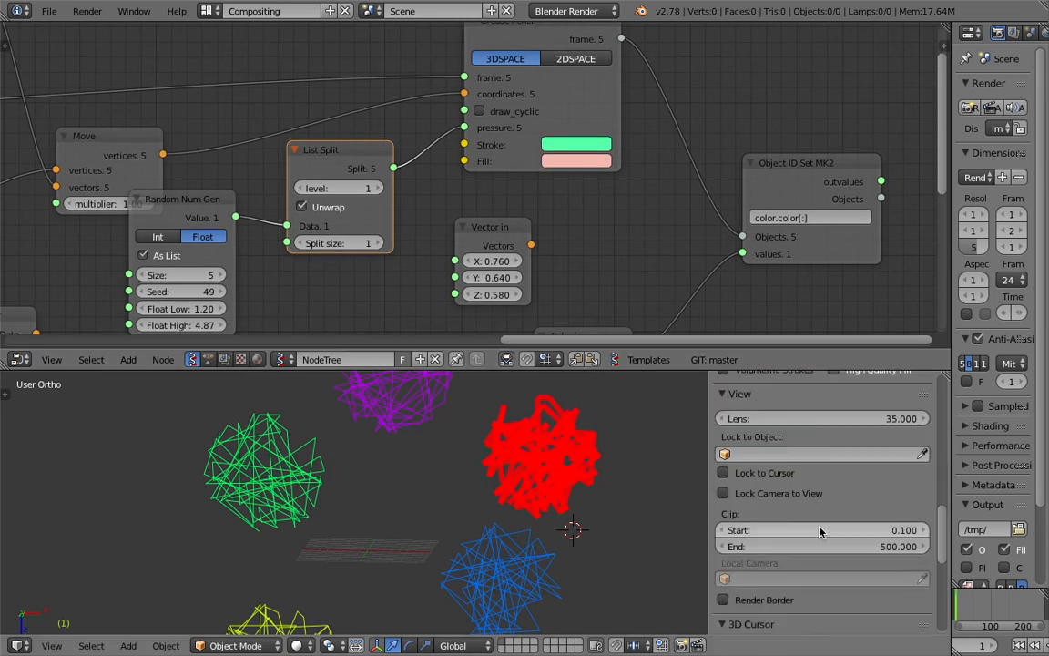
scroll(823, 524, "up", 6)
scroll(822, 523, "up", 2)
scroll(808, 562, "up", 2)
scroll(808, 526, "up", 1)
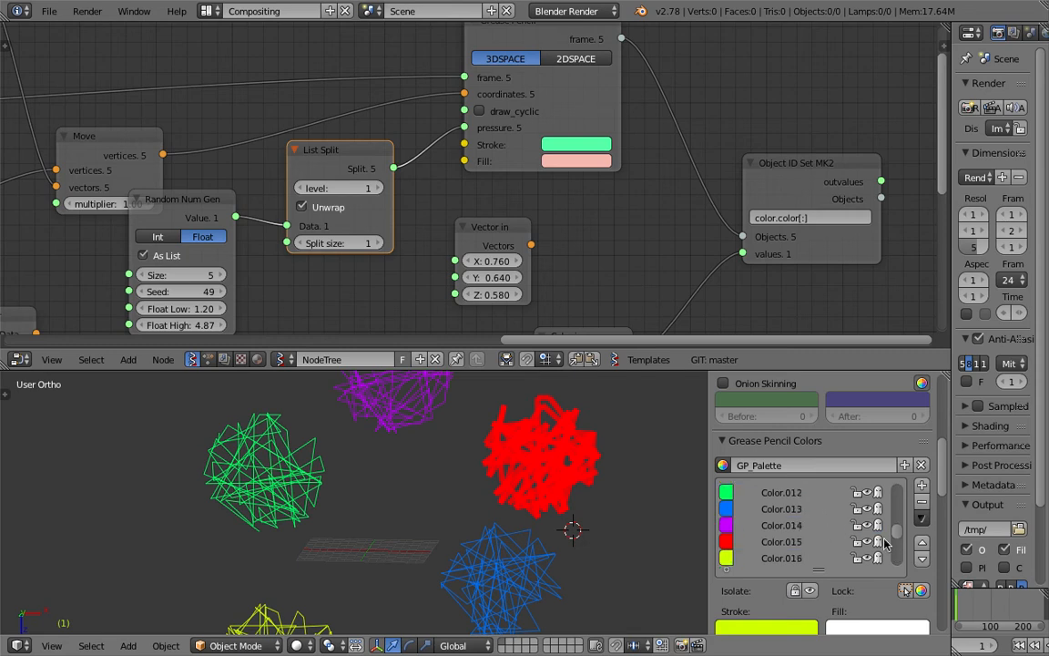
scroll(839, 529, "down", 8)
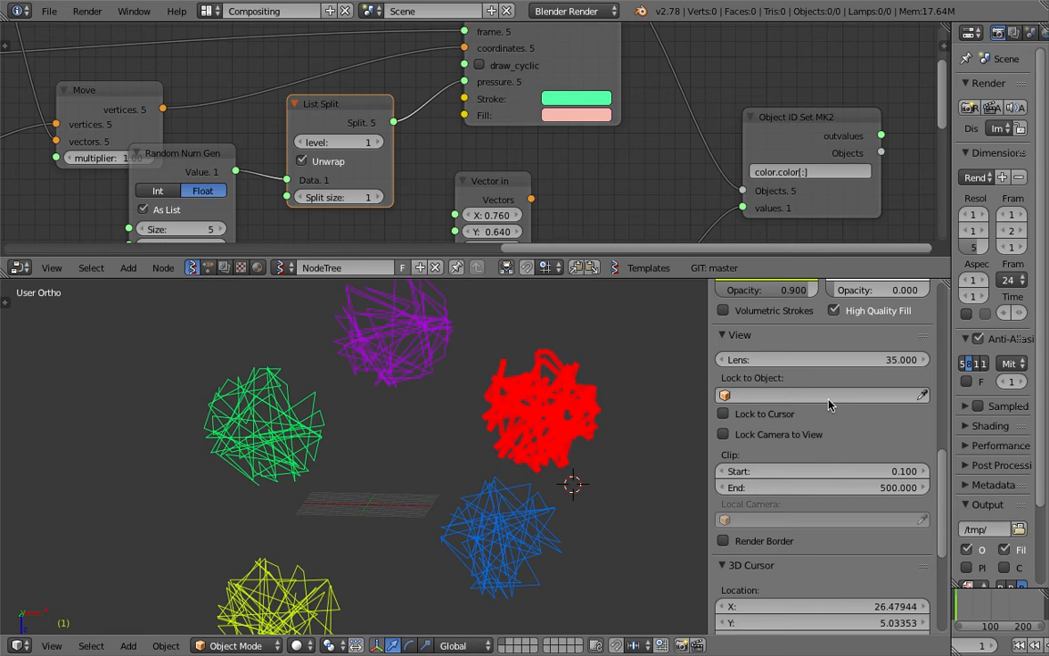
scroll(828, 404, "up", 10)
scroll(879, 480, "up", 4)
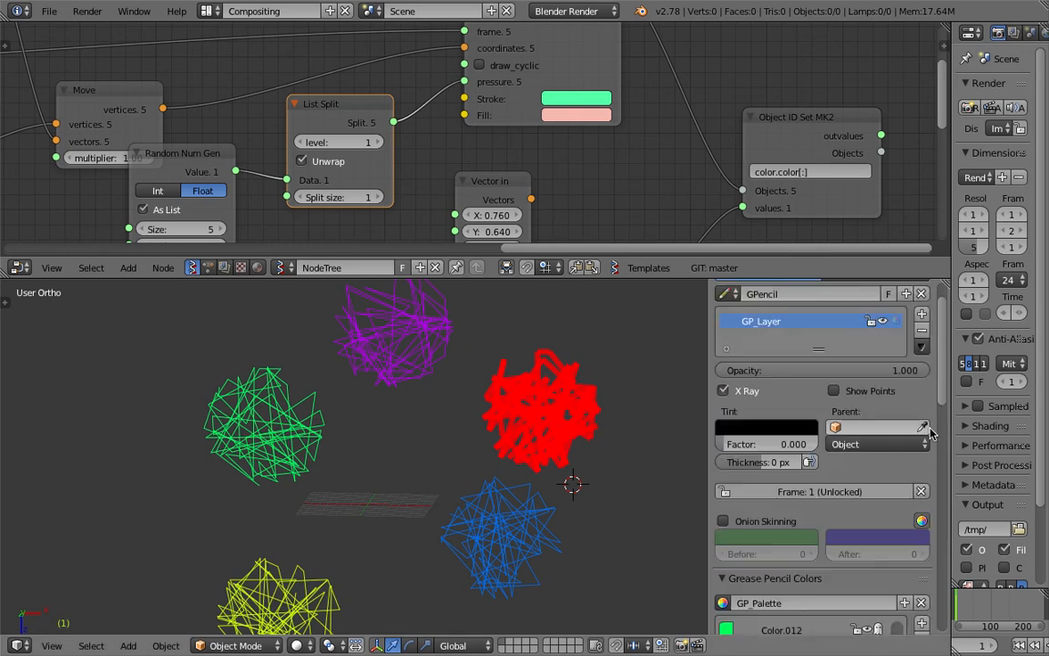
scroll(755, 525, "up", 2)
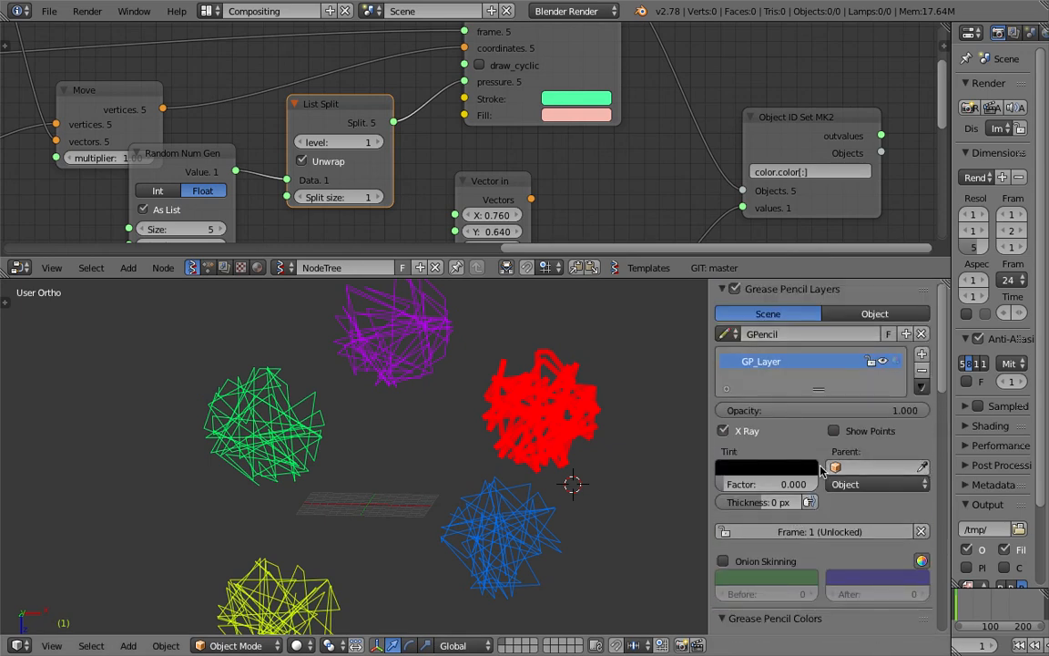
mouse_move(758, 501)
left_mouse_down()
mouse_move(784, 502)
mouse_move(765, 502)
left_mouse_up()
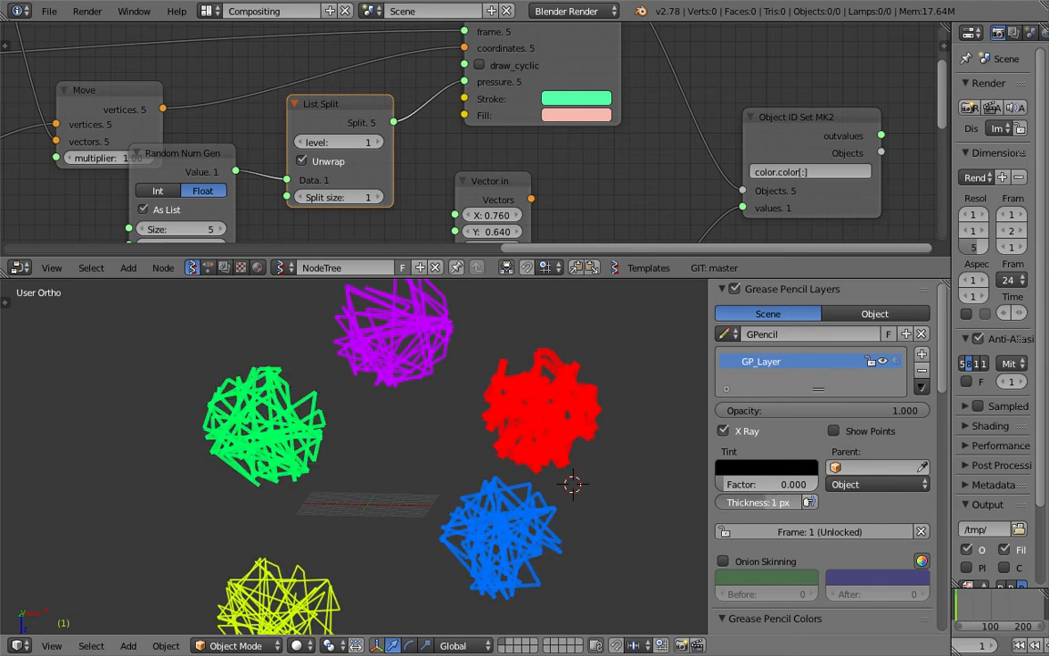
left_click_drag(763, 502, 775, 502)
left_click(770, 506)
type("1")
key("Return")
Step: Try a blue tint on GP_Layer at Factor 0.684, return the Factor to 0, and switch Show Points on and off
left_click_drag(770, 487, 857, 484)
left_click(765, 468)
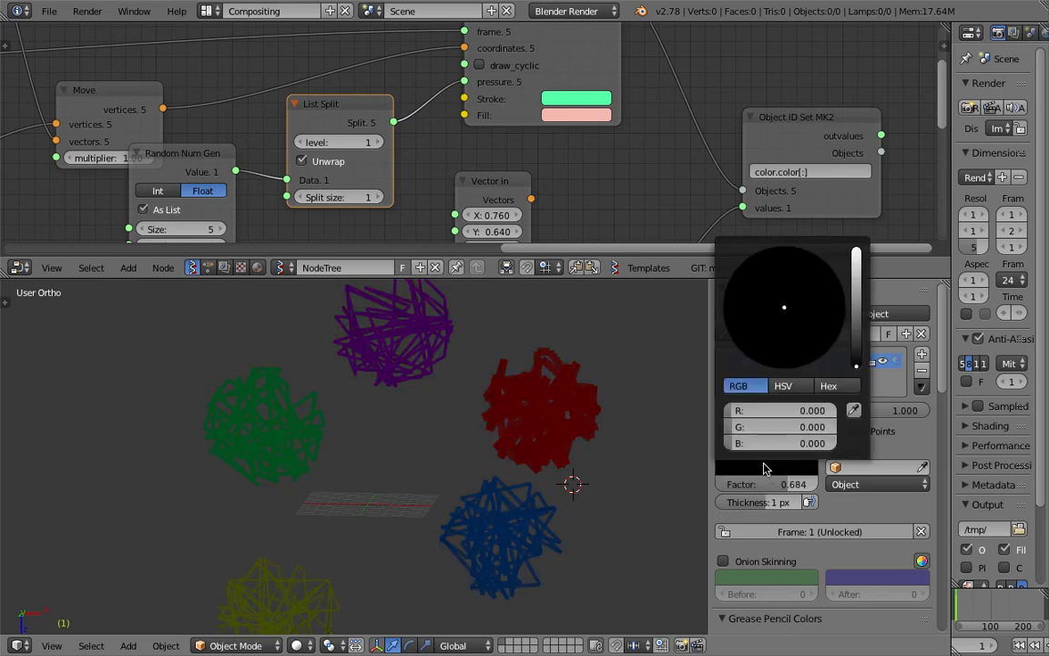
left_click(856, 274)
left_click_drag(802, 295, 821, 275)
left_click(765, 484)
type("0")
key("Return")
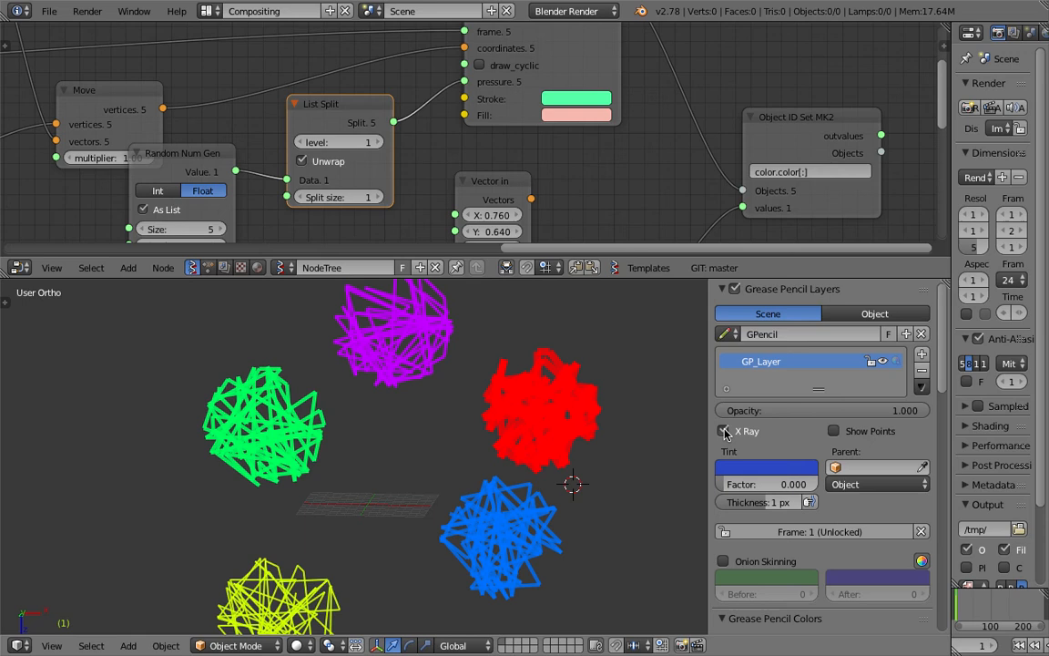
left_click(856, 436)
left_click(834, 431)
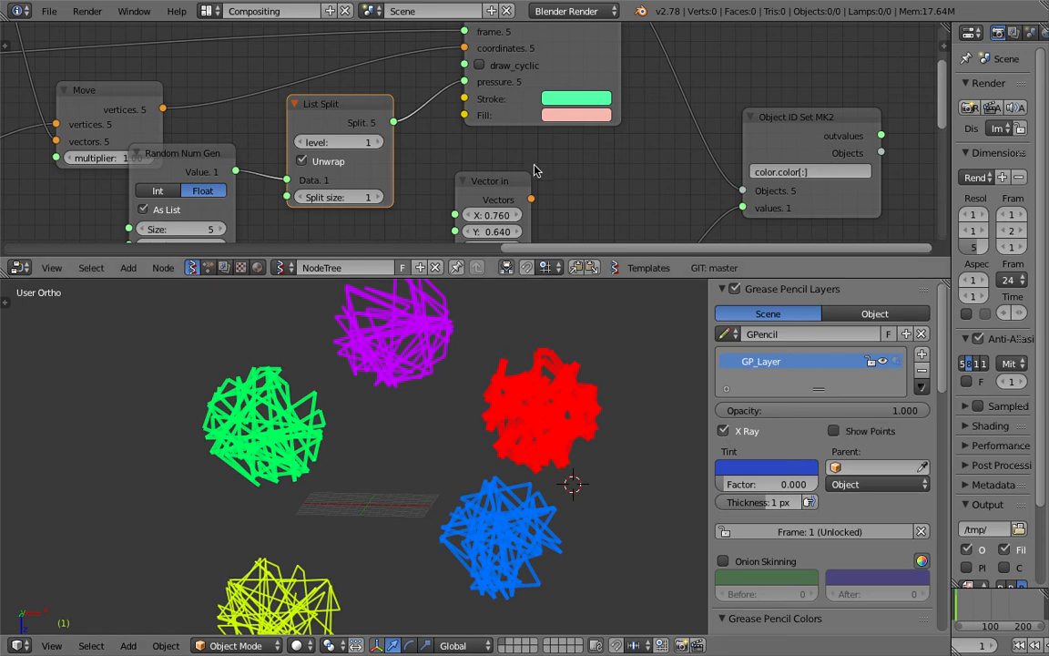
Step: Delete the Random Num Gen node and the List Split node feeding the Grease Pencil node's pressure
scroll(534, 171, "down", 1)
middle_click_drag(479, 182, 500, 152)
middle_click_drag(543, 46, 553, 80)
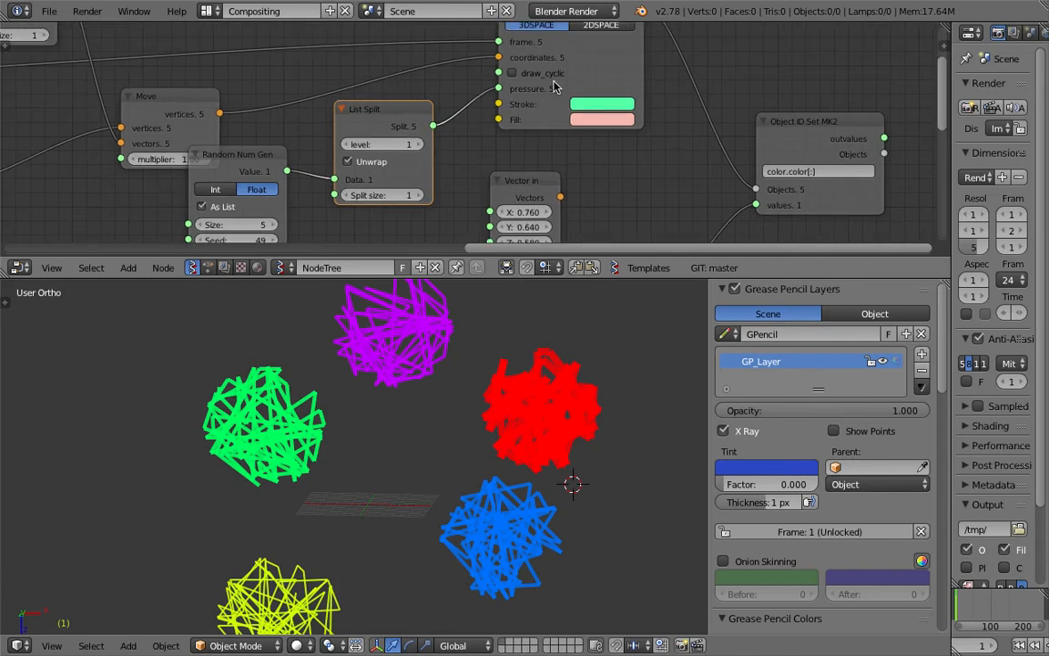
left_click(263, 156)
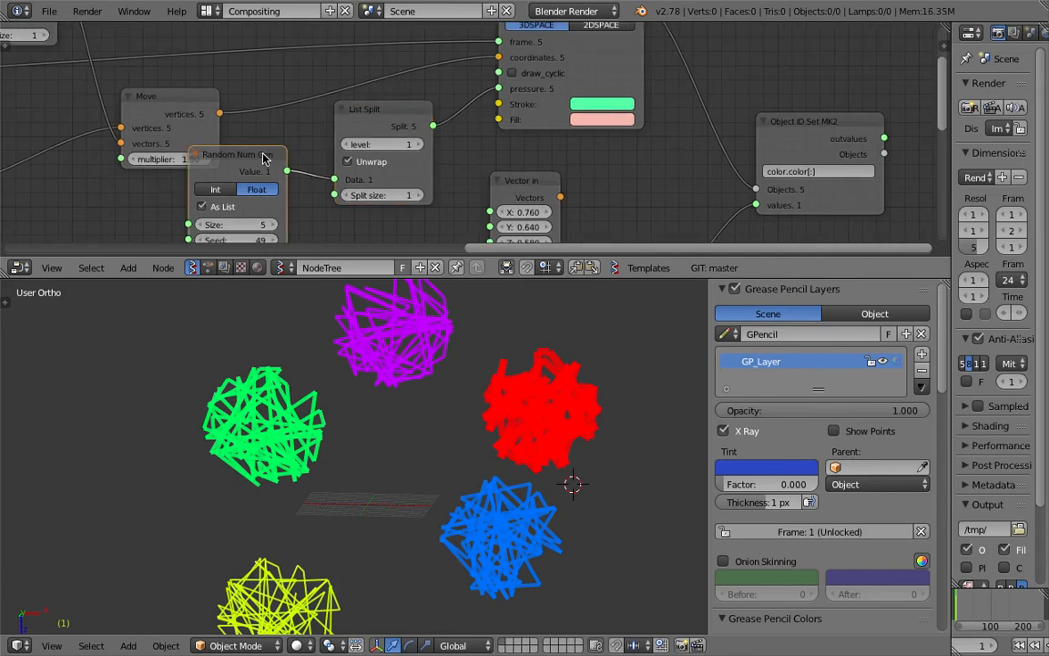
key("x")
left_click(373, 112)
key("x")
Step: Set the Grease Pencil node's pressure to 0.10 and save the file
scroll(458, 120, "up", 1)
middle_click_drag(548, 98, 537, 112)
left_click_drag(536, 99, 537, 98)
middle_click_drag(604, 402, 582, 388)
key("ctrl+s")
key("Return")
mouse_move(583, 97)
left_mouse_down()
mouse_move(1020, 97)
mouse_move(556, 98)
left_mouse_up()
key("ctrl+s")
left_click(414, 148)
key("ctrl+s")
left_click(602, 130)
mouse_move(597, 405)
middle_mouse_down()
mouse_move(485, 409)
mouse_move(603, 421)
middle_mouse_up()
middle_click_drag(557, 456, 545, 467)
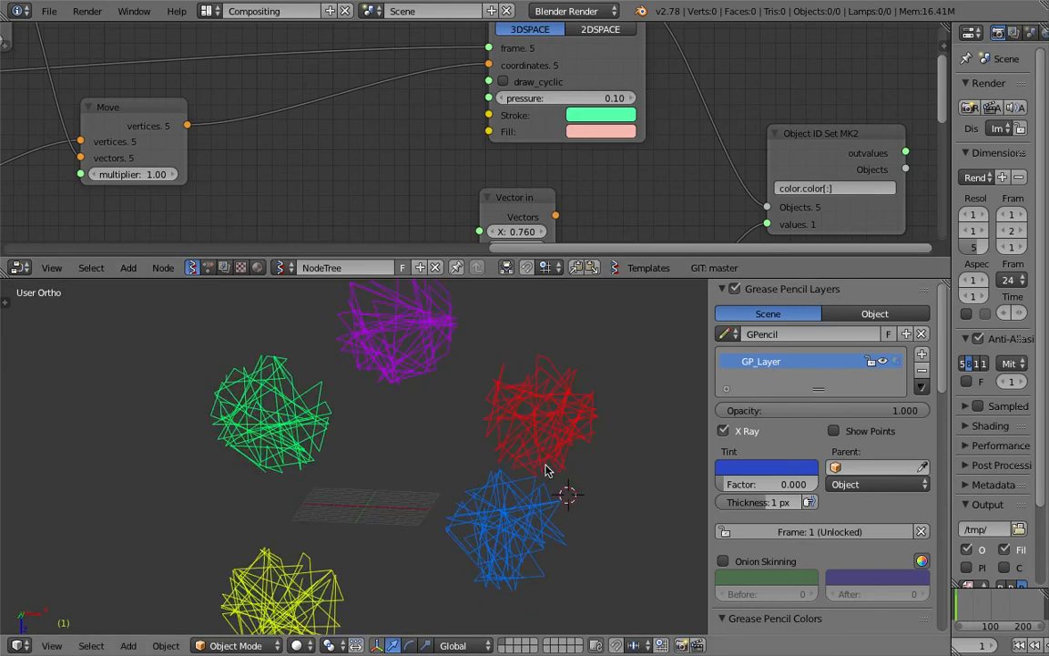
Step: Shift the Move node slightly away from the Grease Pencil node and enlarge the node editor area
scroll(382, 145, "down", 3)
middle_click_drag(260, 147, 519, 136)
left_click(469, 108)
left_click_drag(470, 108, 444, 113)
middle_click_drag(438, 116, 555, 249)
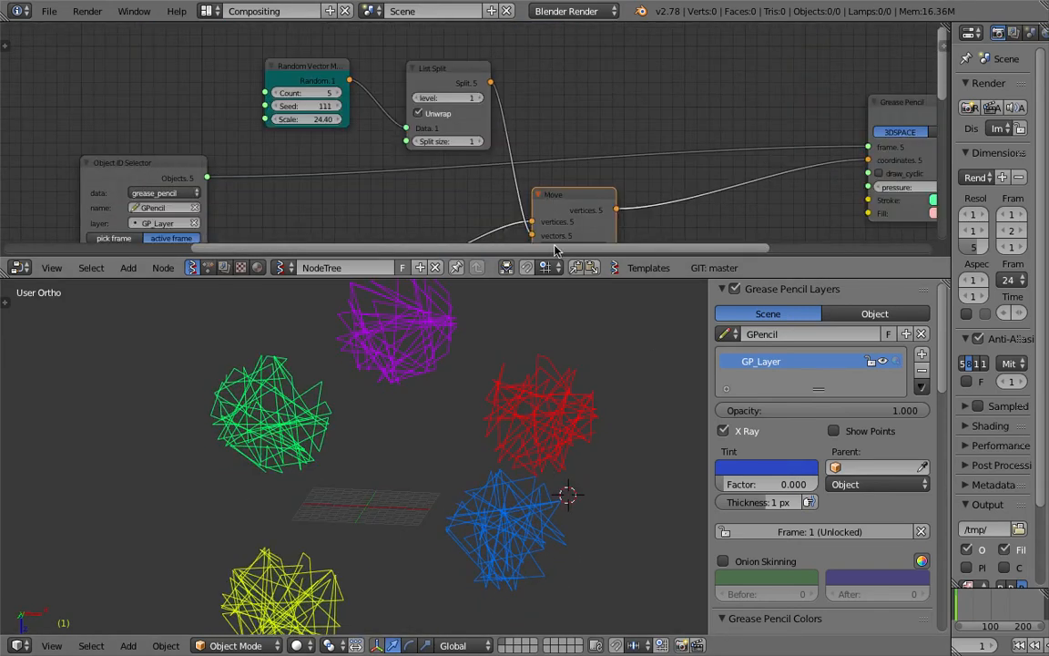
left_click_drag(564, 278, 565, 383)
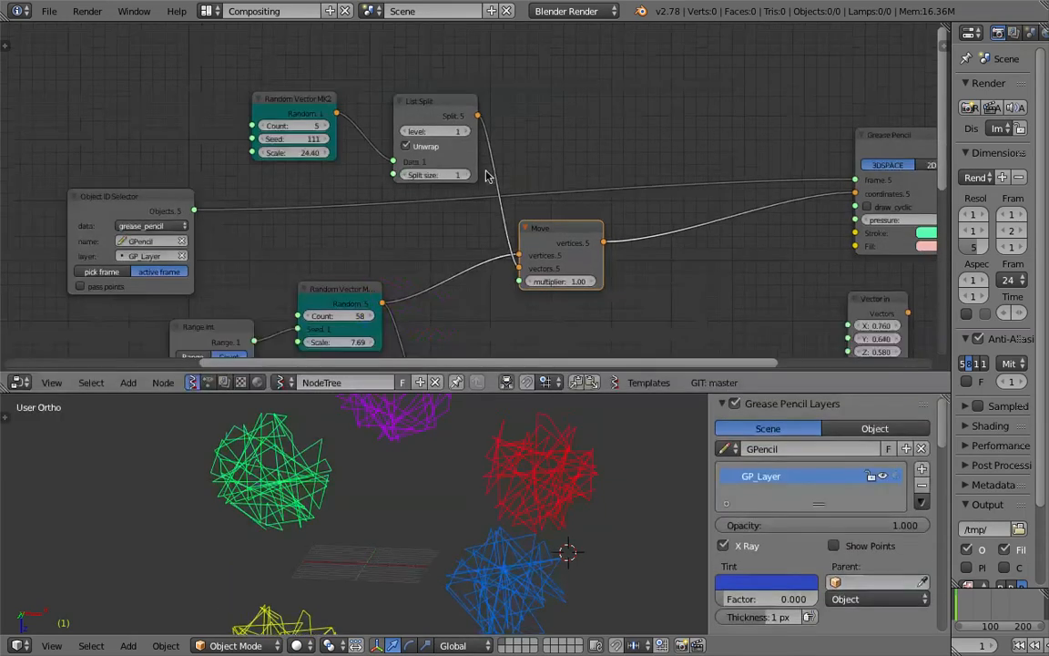
Step: Save the project to the Desktop as a new version named sv_gp_demo_004.blend
left_click(49, 11)
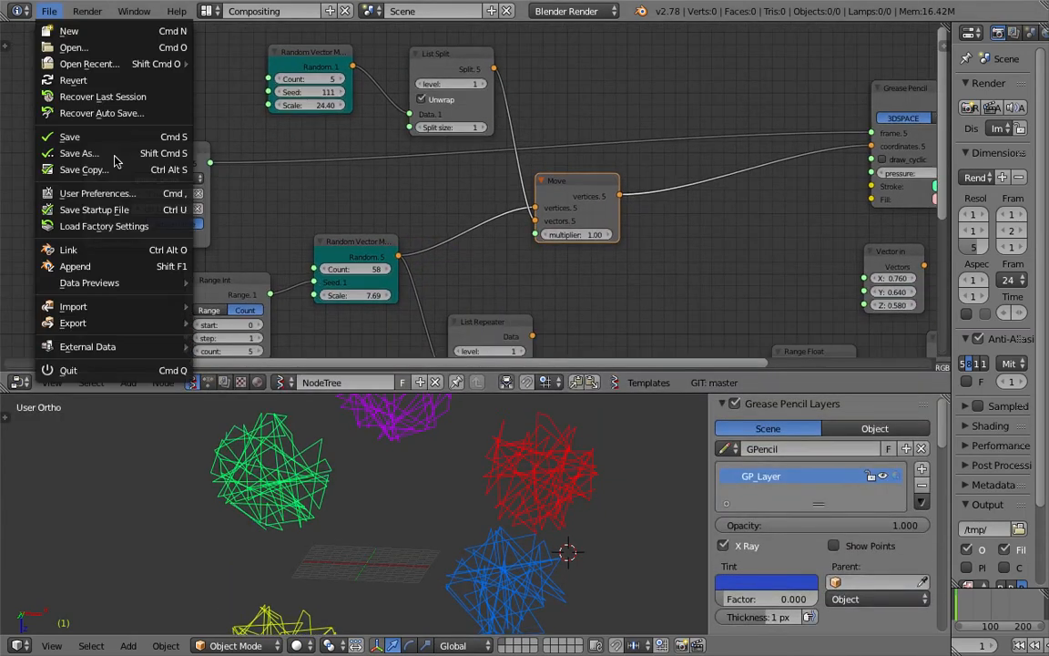
left_click(52, 158)
left_click(929, 73)
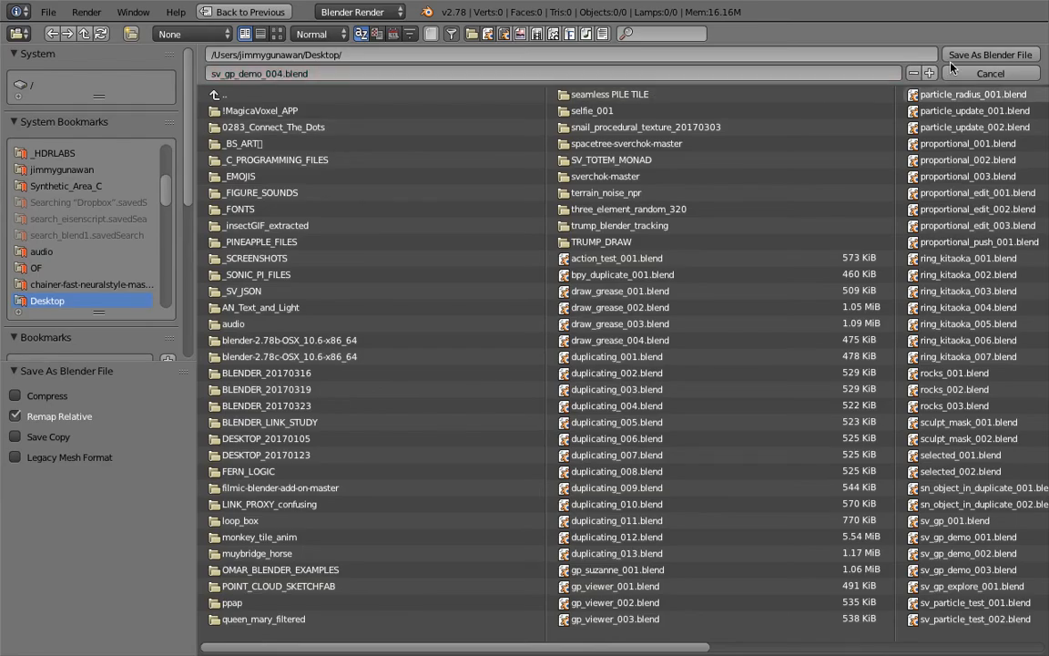
left_click(968, 57)
key("ctrl+s")
Step: Look over the whole node tree from the random vector nodes to the Object ID Set node, along with the resulting strokes
left_click(522, 161)
scroll(494, 257, "down", 3)
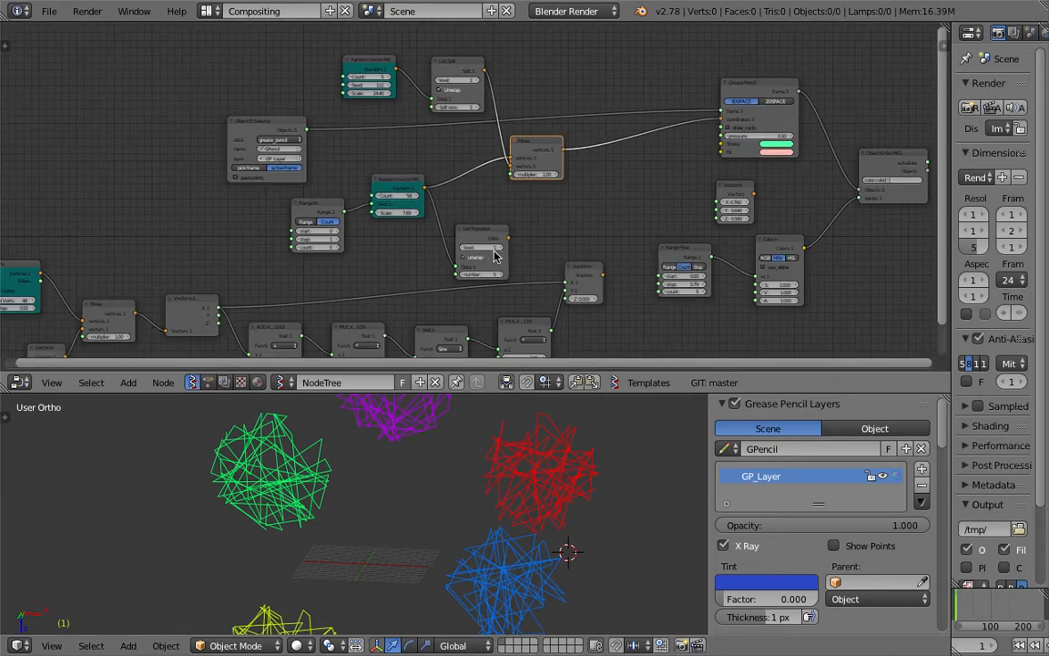
scroll(510, 205, "up", 6)
middle_click_drag(520, 204, 384, 270)
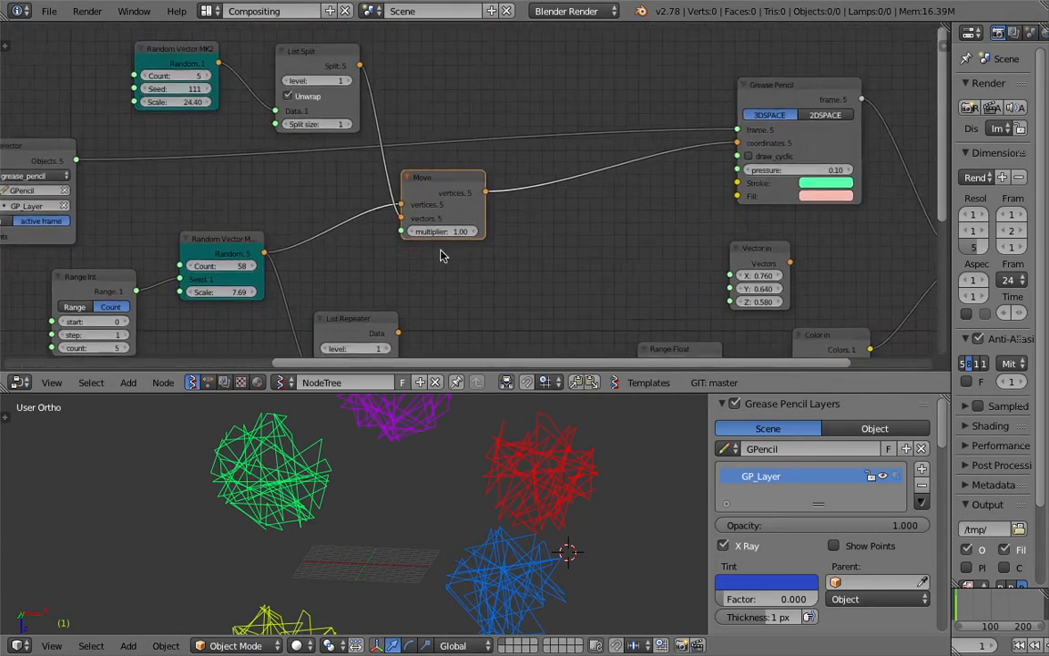
scroll(654, 186, "up", 1)
scroll(638, 190, "up", 1)
middle_click_drag(516, 198, 458, 159)
scroll(478, 209, "down", 2)
middle_click_drag(673, 228, 527, 211)
middle_click_drag(530, 439, 546, 466)
middle_click_drag(517, 250, 530, 185)
middle_click_drag(589, 207, 499, 227)
middle_click_drag(617, 129, 603, 151)
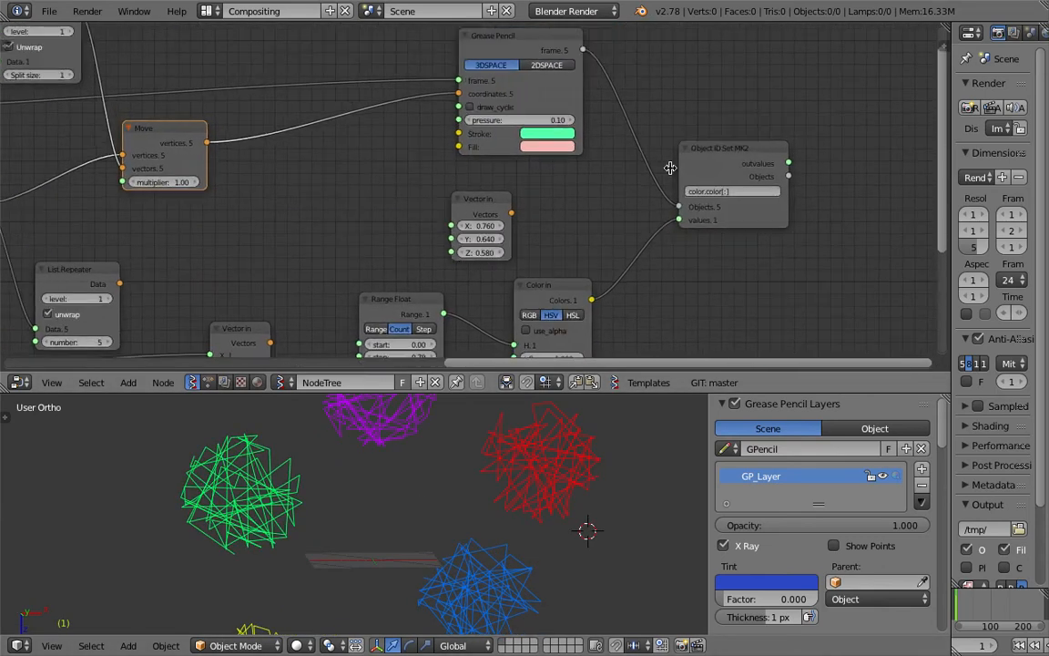
Step: Move the Grease Pencil node farther up and away from the Move node
left_click_drag(683, 142, 725, 118)
left_click(688, 132)
middle_click_drag(461, 140, 669, 156)
middle_click_drag(577, 191, 592, 217)
middle_click_drag(700, 107, 568, 137)
scroll(603, 131, "up", 3)
scroll(500, 165, "down", 4)
middle_click_drag(500, 165, 704, 169)
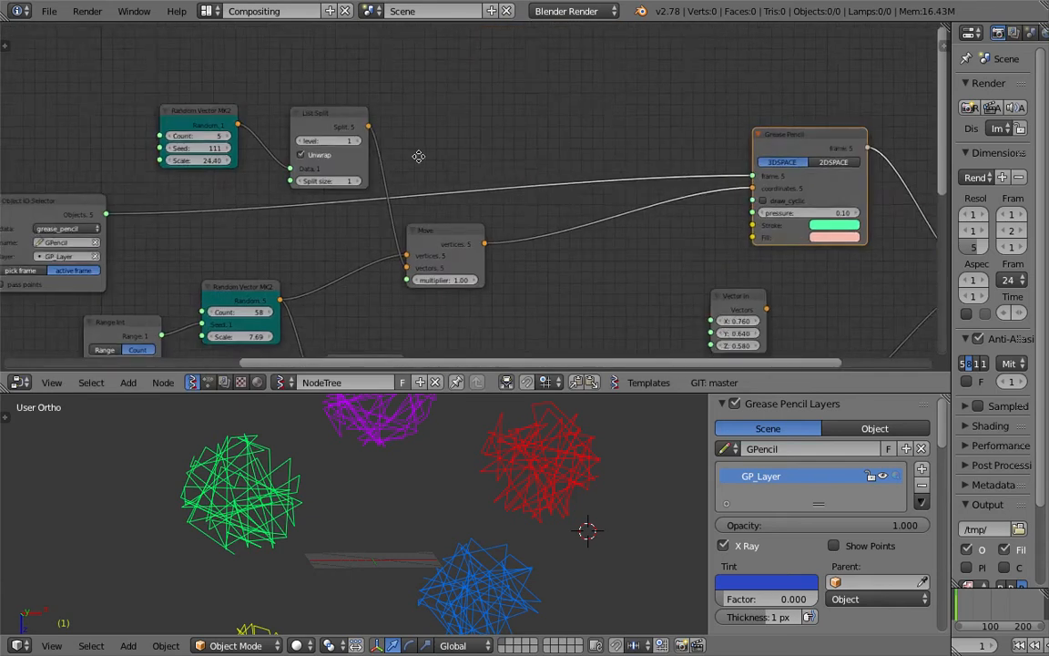
middle_click_drag(419, 156, 536, 157)
Step: Move the Object ID Selector node over beside the Grease Pencil node and adjust the spacing between the two
mouse_move(181, 207)
left_mouse_down()
mouse_move(373, 143)
mouse_move(723, 63)
mouse_move(763, 95)
mouse_move(755, 94)
left_mouse_up()
middle_click_drag(755, 94, 464, 102)
scroll(460, 103, "up", 3)
left_click_drag(457, 101, 481, 80)
middle_click_drag(501, 84, 440, 134)
scroll(440, 133, "up", 5)
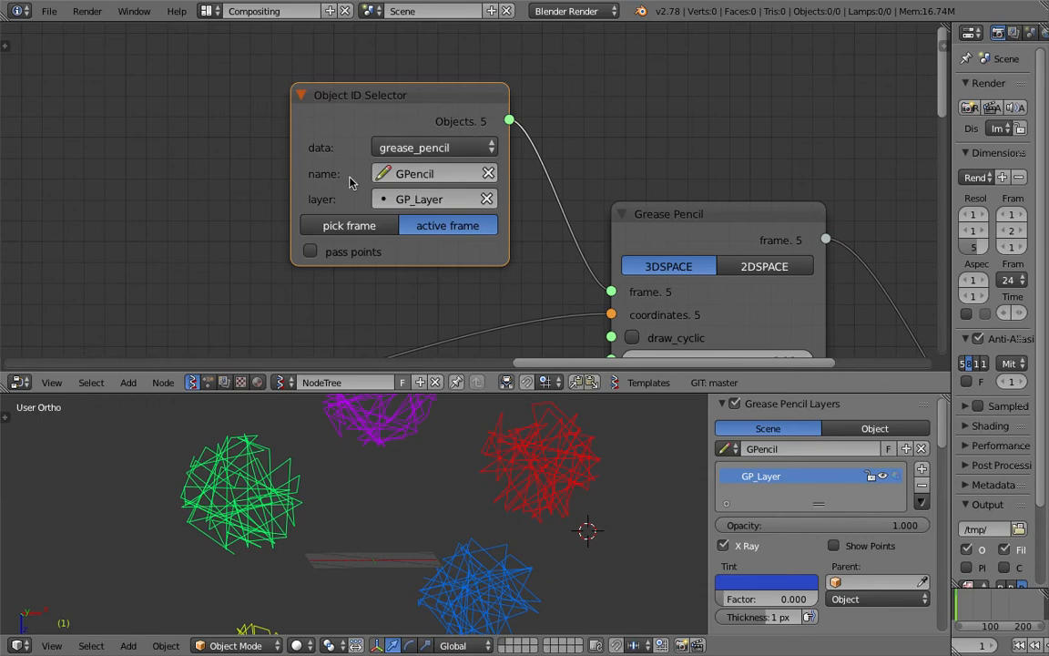
left_click_drag(396, 97, 410, 78)
left_click_drag(719, 227, 720, 191)
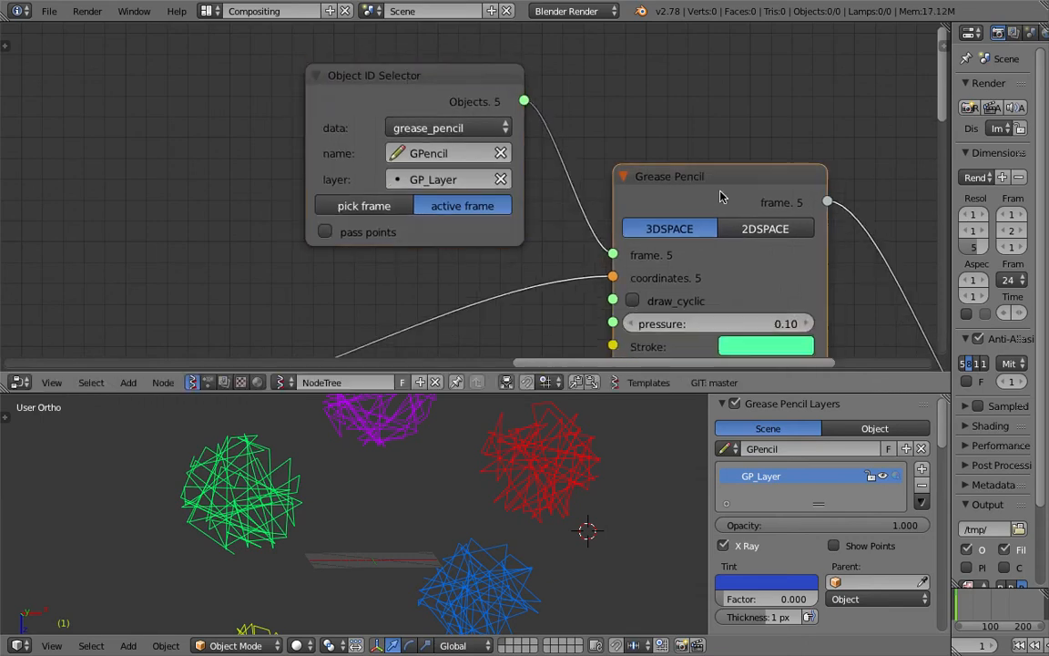
Step: Cut the link between the Move node's vertices and the Grease Pencil node's coordinates input
scroll(672, 182, "down", 2)
middle_click_drag(649, 180, 617, 122)
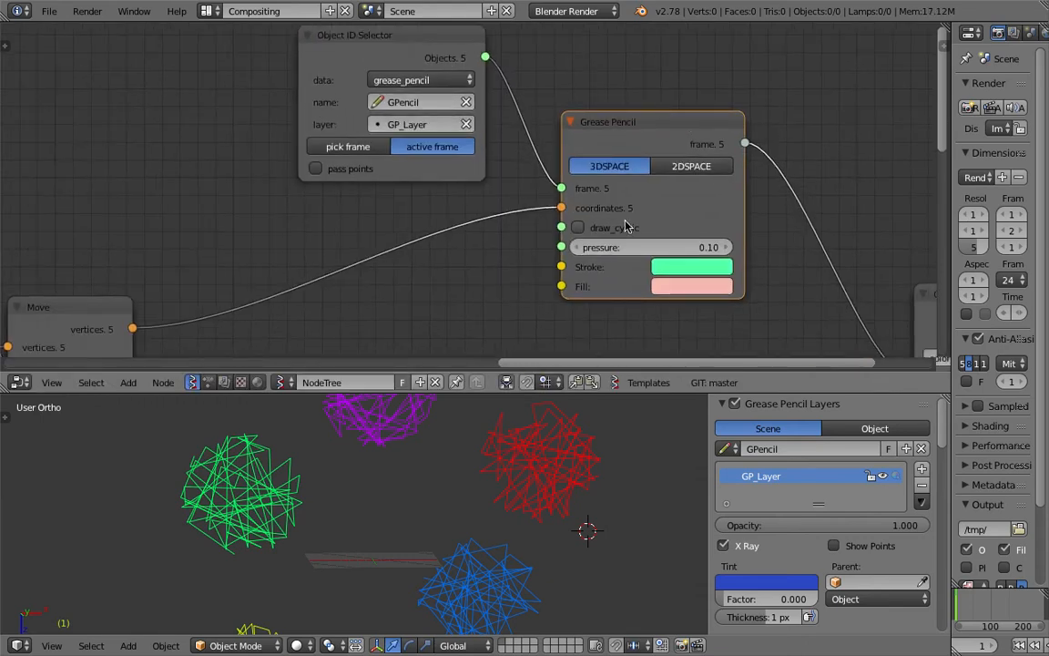
middle_click_drag(436, 253, 524, 222)
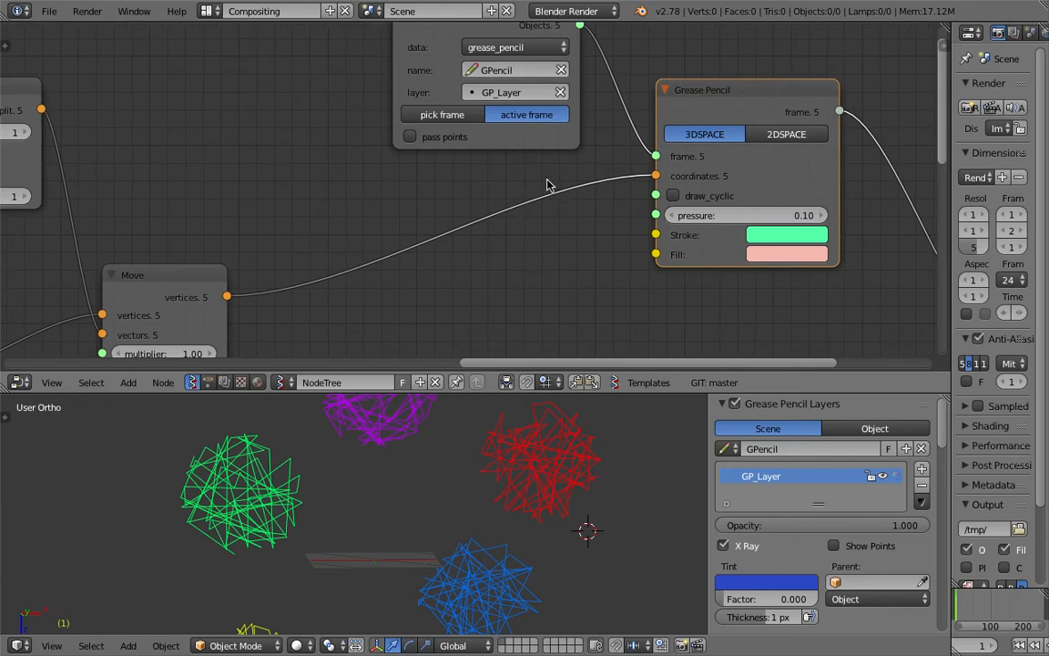
left_click_drag(546, 184, 532, 266, "ctrl")
middle_click_drag(520, 229, 523, 224)
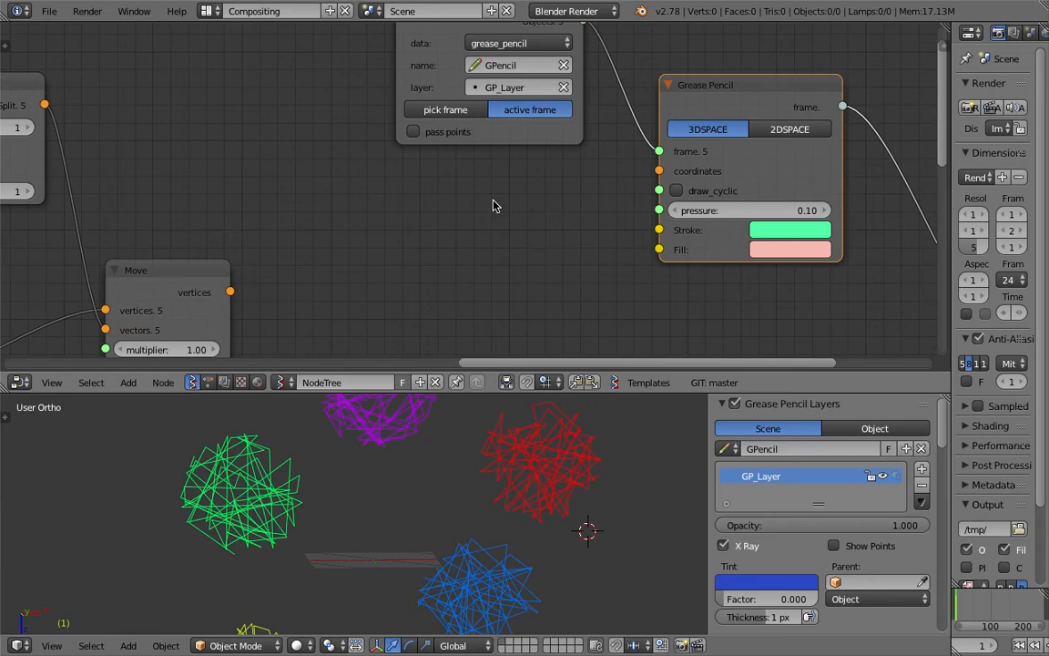
Step: Add a Circle node and connect its Vertices output to the Grease Pencil node's coordinates input
key("shift+a")
left_click(494, 203)
type("cir")
key("Return")
left_click(470, 173)
left_click_drag(584, 197, 652, 171)
Step: Examine the drawn circle stroke up close in the 3D view, checking whether its outline is closed
scroll(511, 497, "down", 2)
middle_click_drag(511, 497, 440, 537)
scroll(456, 529, "up", 3)
scroll(439, 536, "down", 1)
scroll(440, 536, "up", 2)
middle_click_drag(650, 269, 650, 226)
middle_click_drag(527, 515, 447, 467)
scroll(447, 467, "up", 4)
middle_click_drag(425, 428, 442, 546, "shift")
scroll(443, 545, "up", 3)
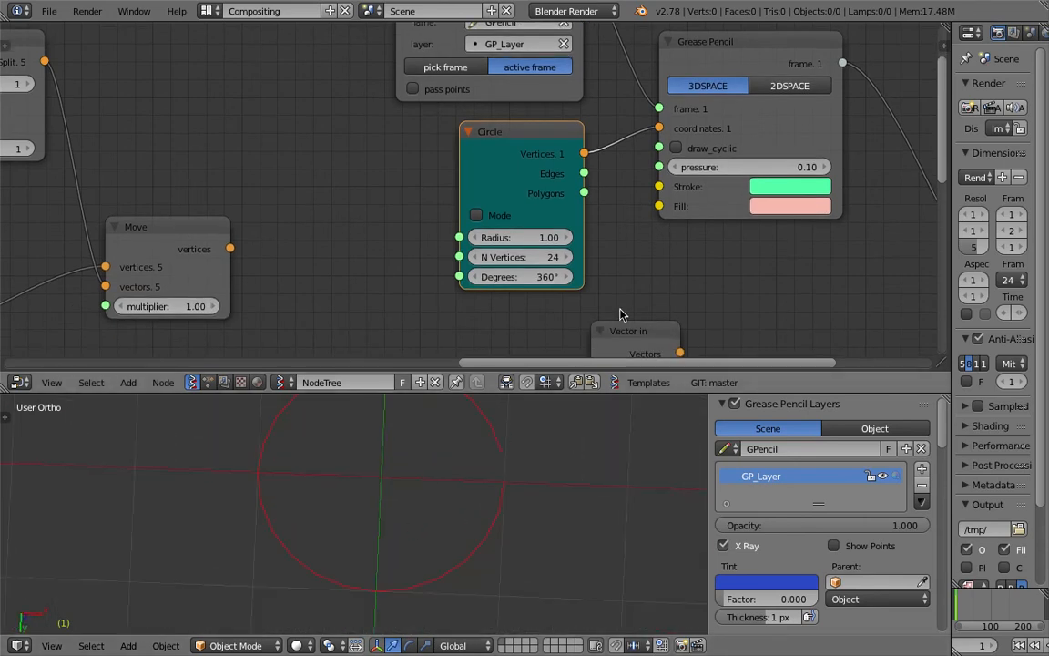
Step: Enable draw_cyclic on the Grease Pencil node and set the Circle node's radius to 0.88
left_click(687, 148)
scroll(544, 486, "down", 3)
middle_click_drag(506, 489, 472, 513)
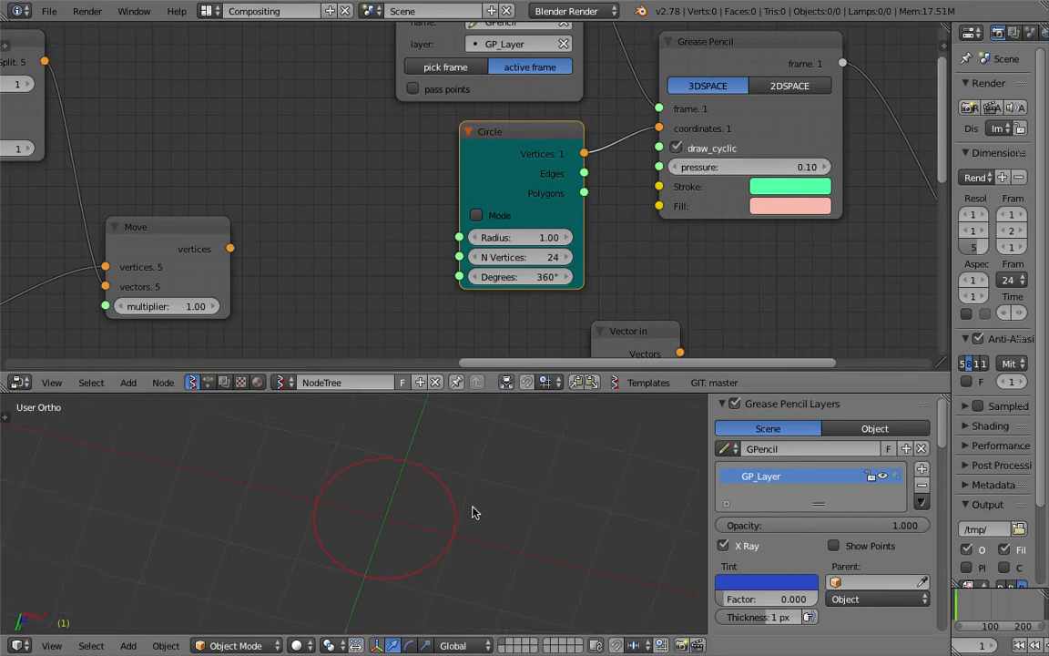
scroll(460, 247, "down", 2)
left_click_drag(515, 235, 564, 236)
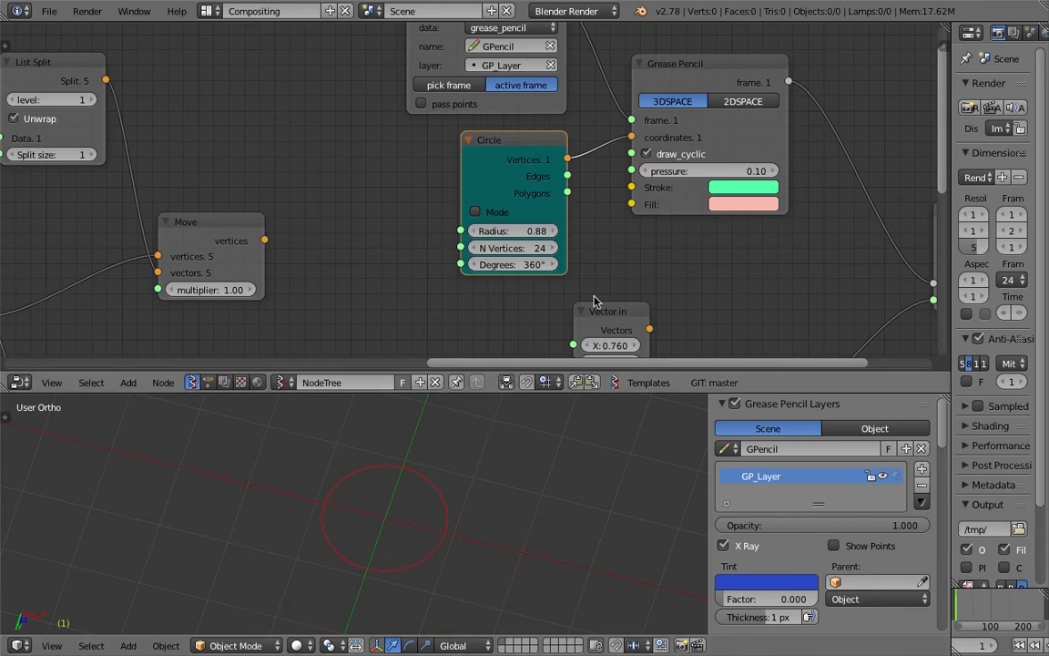
Step: Set the Grease Pencil node's pressure to 1.00 to thicken the circle stroke
left_click(710, 172)
type("1")
key("Return")
key("ctrl+s")
left_click(481, 498)
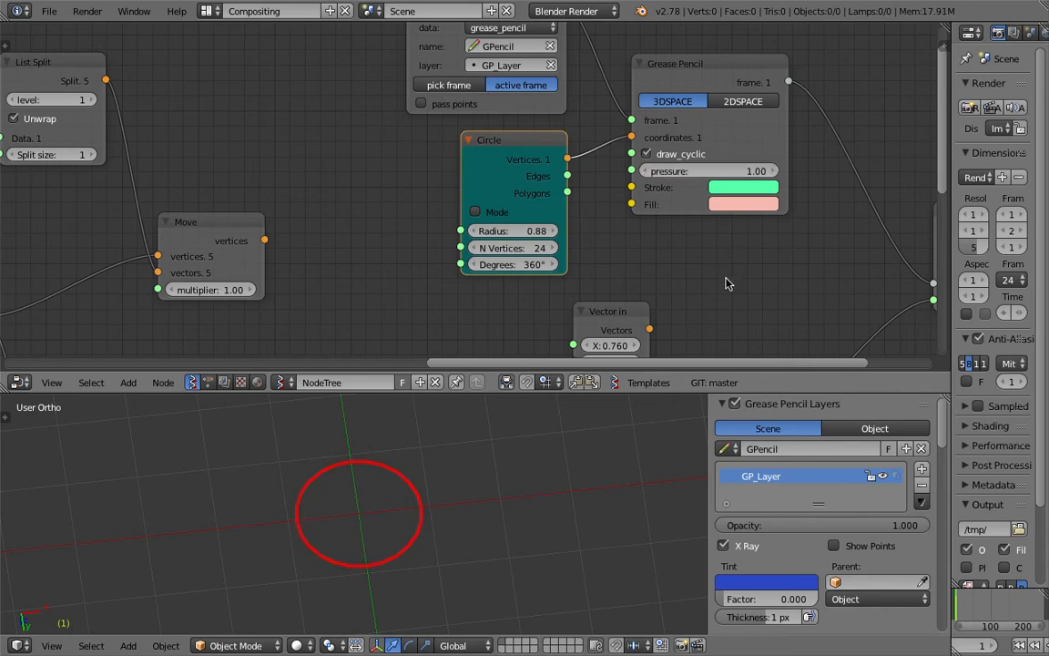
Step: Try 5 vertices on the Circle node, and settle on N Vertices 12
scroll(455, 460, "down", 3)
left_click_drag(478, 248, 410, 248)
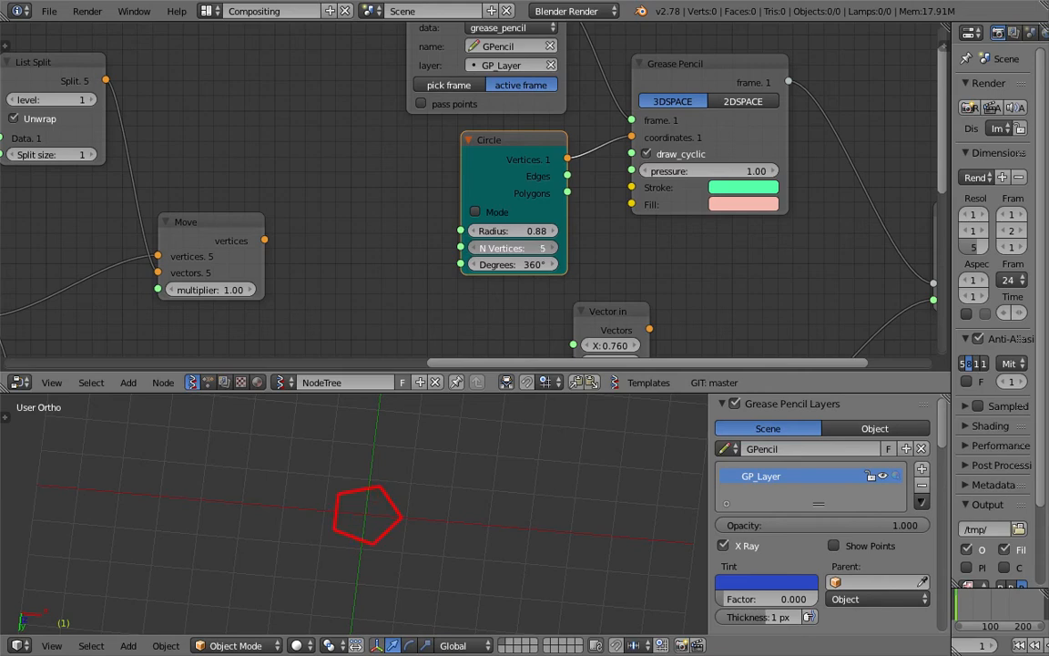
left_click_drag(516, 248, 546, 249)
left_click(515, 251)
left_click(624, 258)
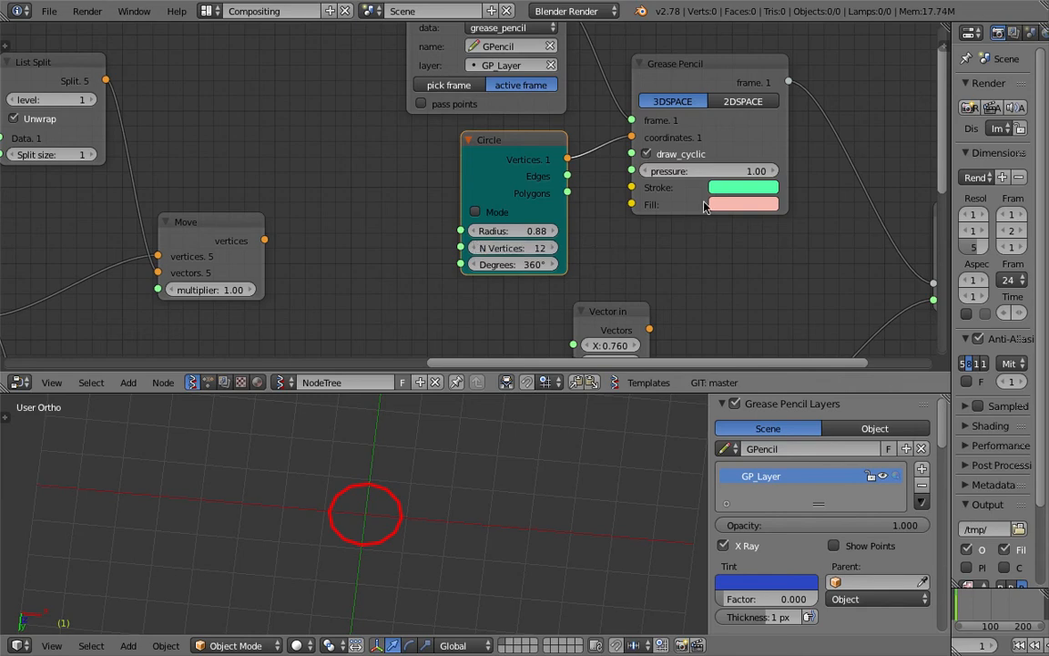
Step: Move the Circle and Grease Pencil nodes farther apart to make room for another node between them
left_click_drag(526, 150, 431, 160)
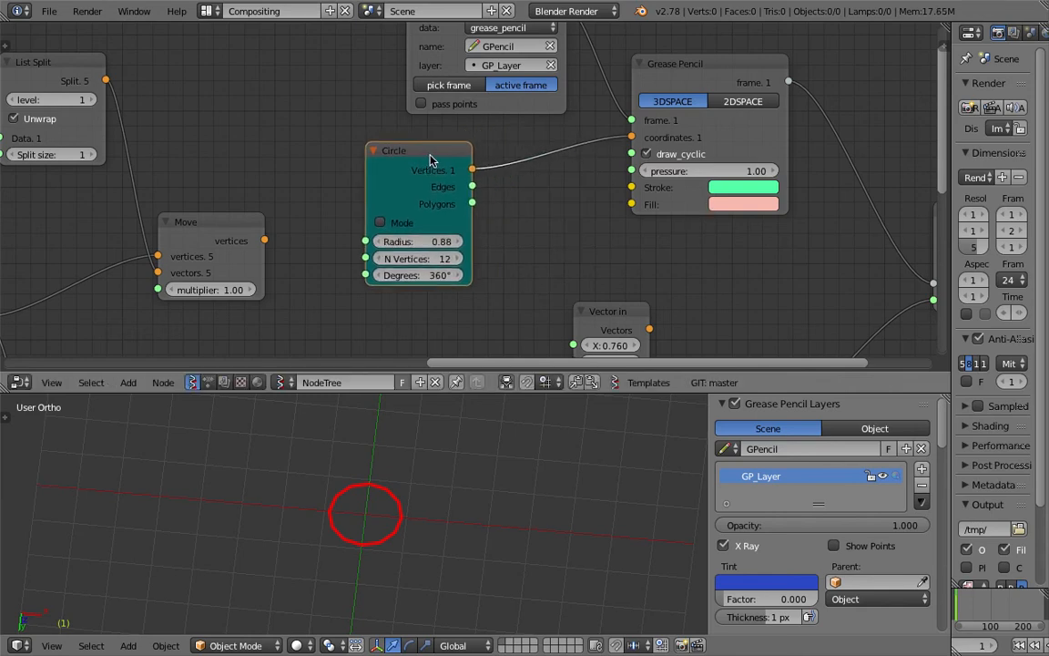
scroll(632, 287, "down", 4)
mouse_move(632, 286)
middle_mouse_down()
mouse_move(615, 244)
mouse_move(505, 175)
mouse_move(570, 232)
middle_mouse_up()
left_click_drag(581, 54, 648, 42)
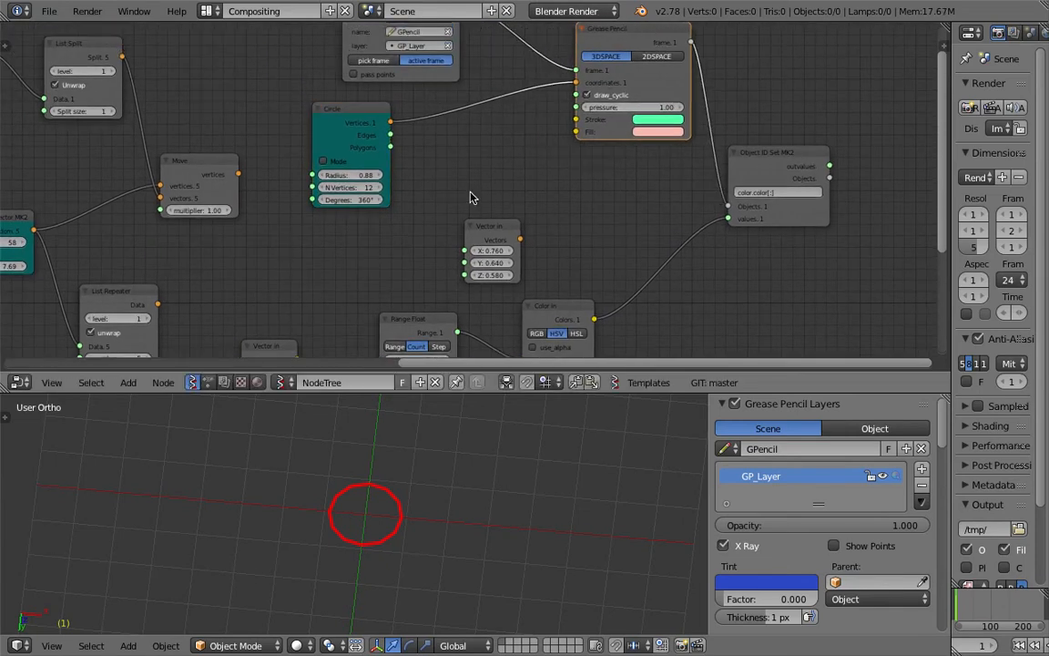
Step: Insert a Move node into the link between the Circle node's vertices and the Grease Pencil node's coordinates
scroll(460, 169, "up", 3)
middle_click_drag(448, 147, 437, 199)
key("shift+a")
left_click(439, 198)
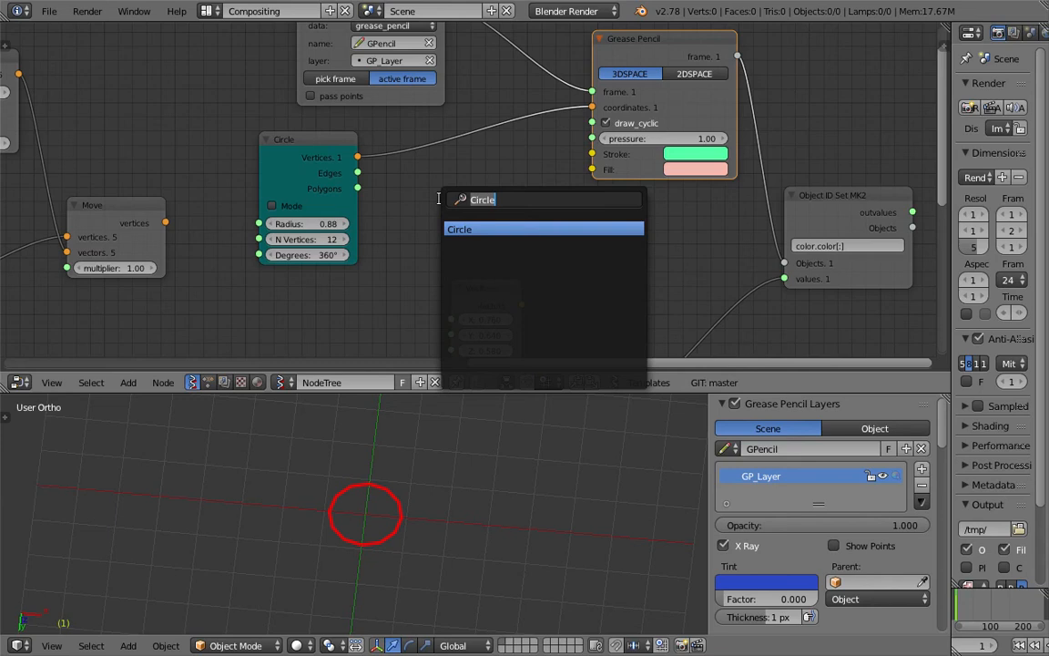
type("list re")
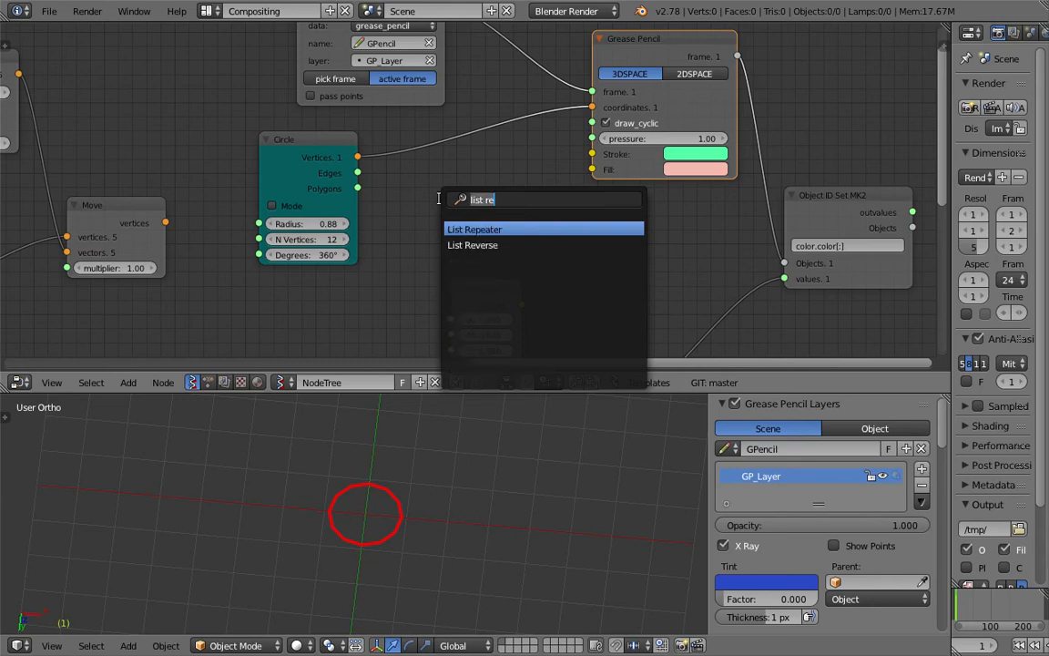
type("move")
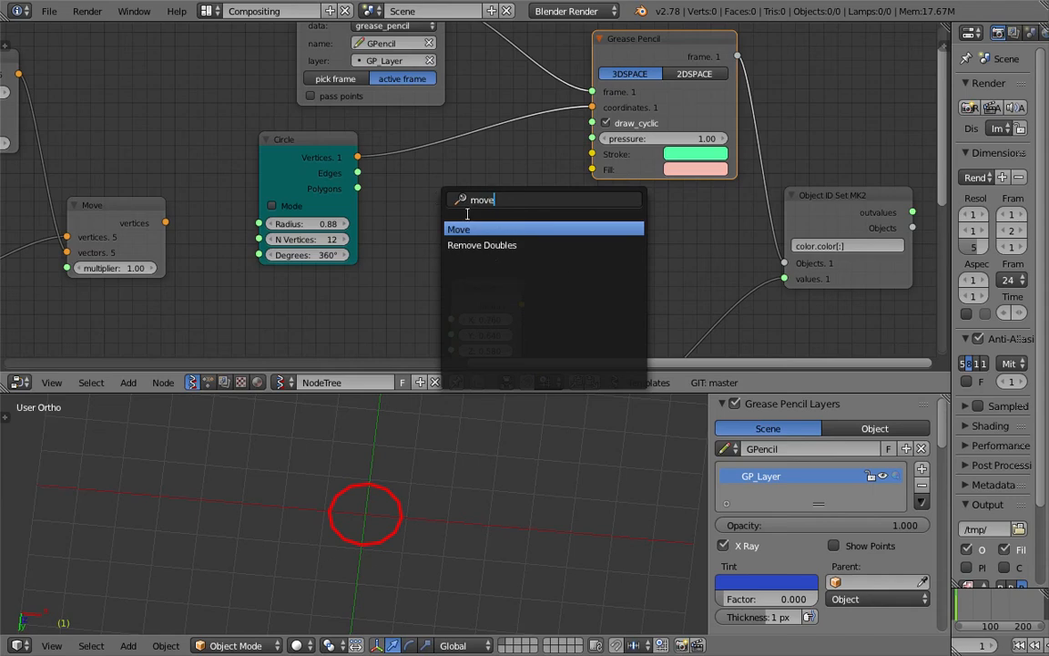
left_click(469, 229)
left_click(431, 139)
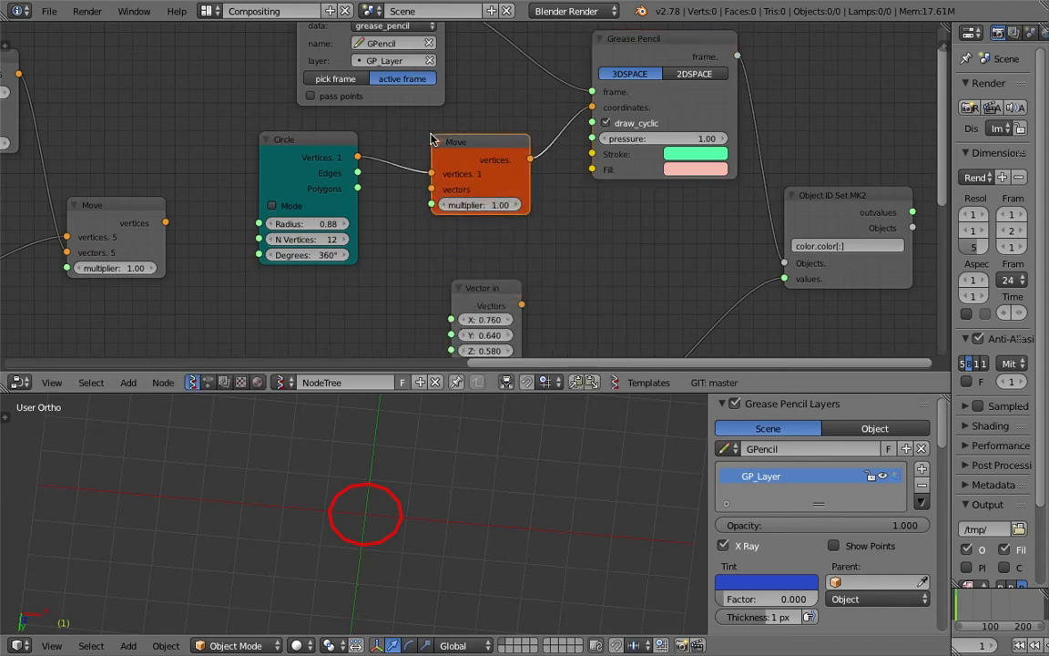
Step: Shift the Circle node away from the new Move node and add a Random Vector MK2 node below it
left_click_drag(309, 150, 249, 121)
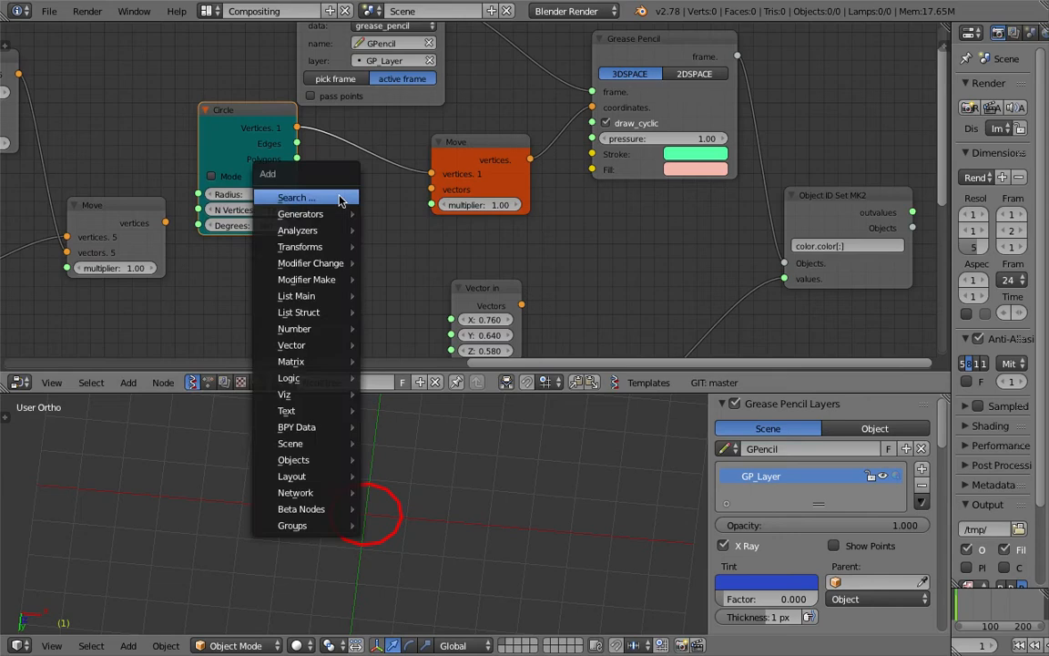
key("alt+space")
type("random v")
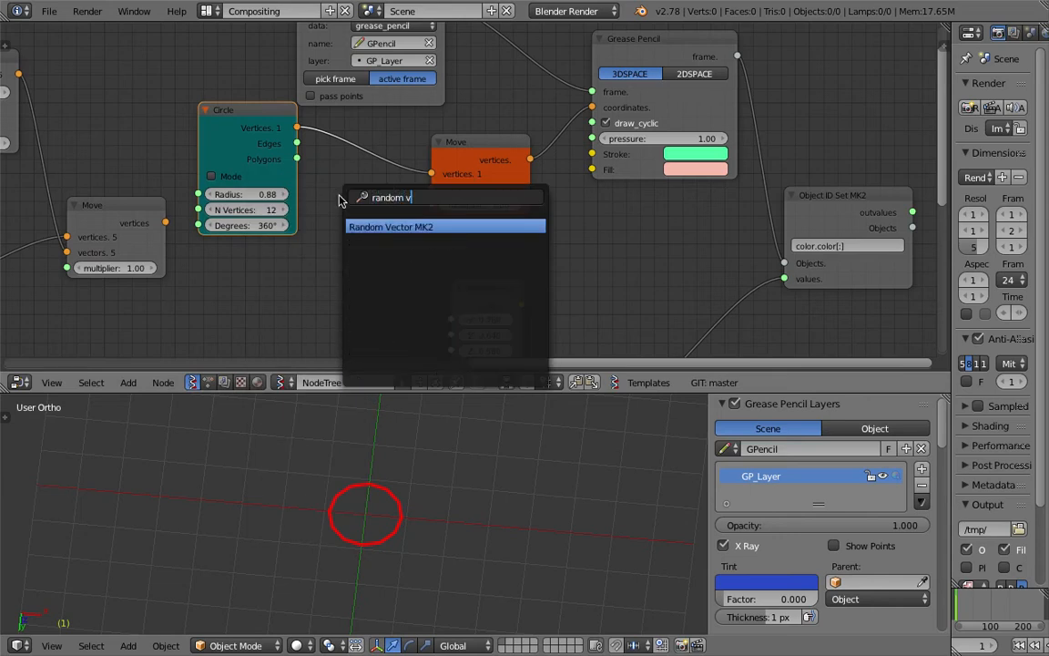
key("Return")
left_click(290, 227)
Step: Connect the Random Vector node to the new Move node's vectors input, with count 5 and seed 81, and place it under Circle
left_click_drag(386, 246, 432, 190)
mouse_move(365, 259)
left_mouse_down()
mouse_move(397, 261)
mouse_move(383, 276)
mouse_move(435, 276)
left_mouse_up()
left_click_drag(342, 276, 375, 369)
left_click_drag(346, 241, 234, 278)
middle_click_drag(335, 249, 344, 227)
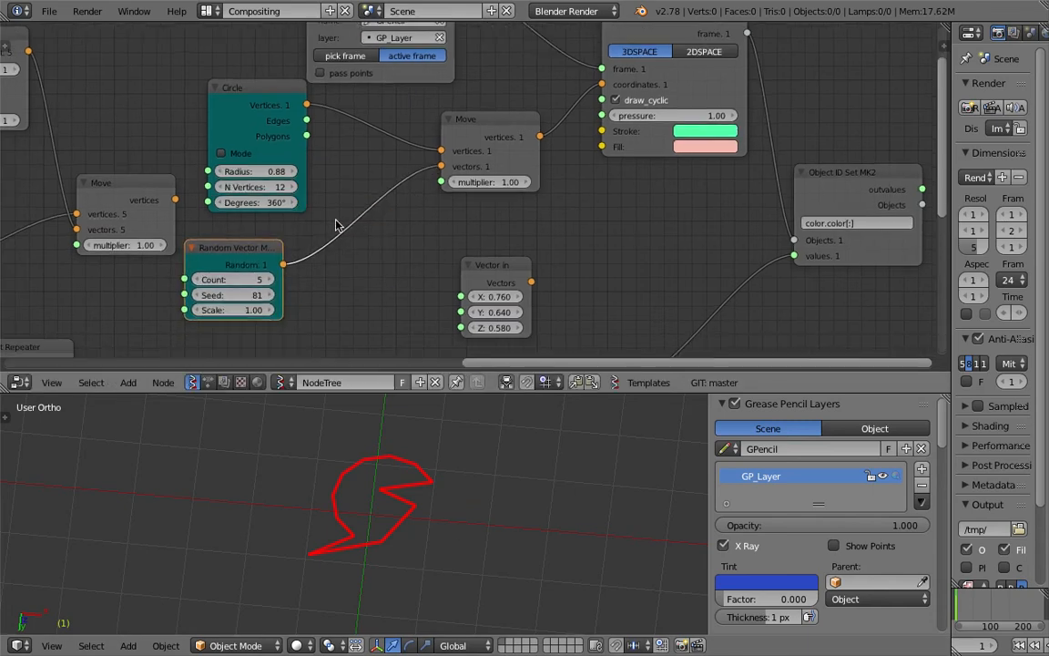
Step: Insert a List Split node between the Random Vector node and the Move node's vectors input, and tidy the node positions
key("space")
type("list sp")
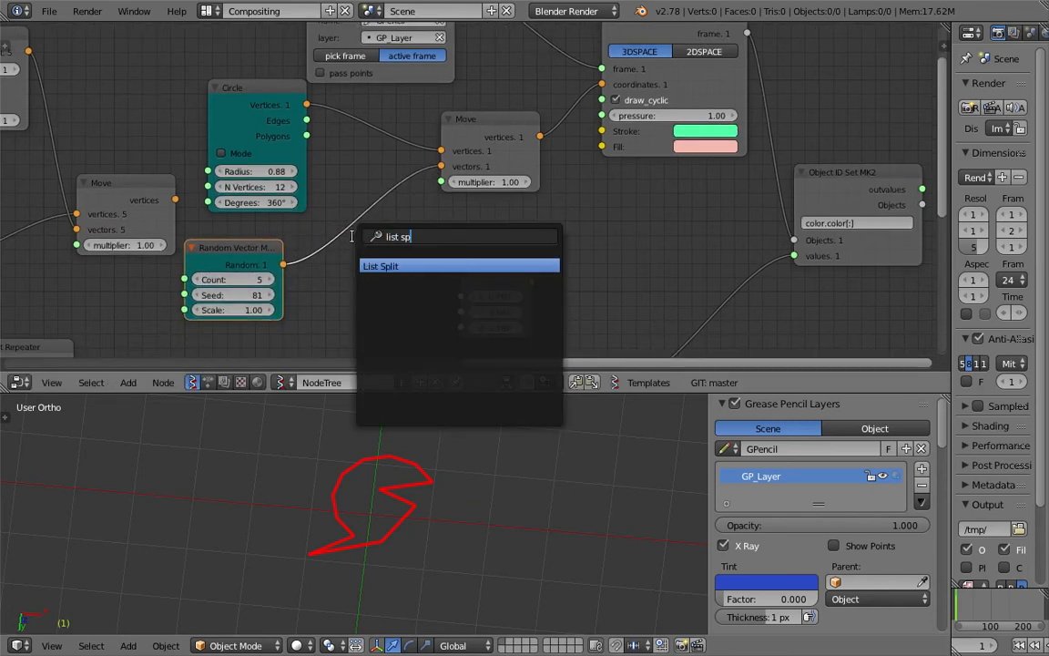
key("Return")
left_click(340, 212)
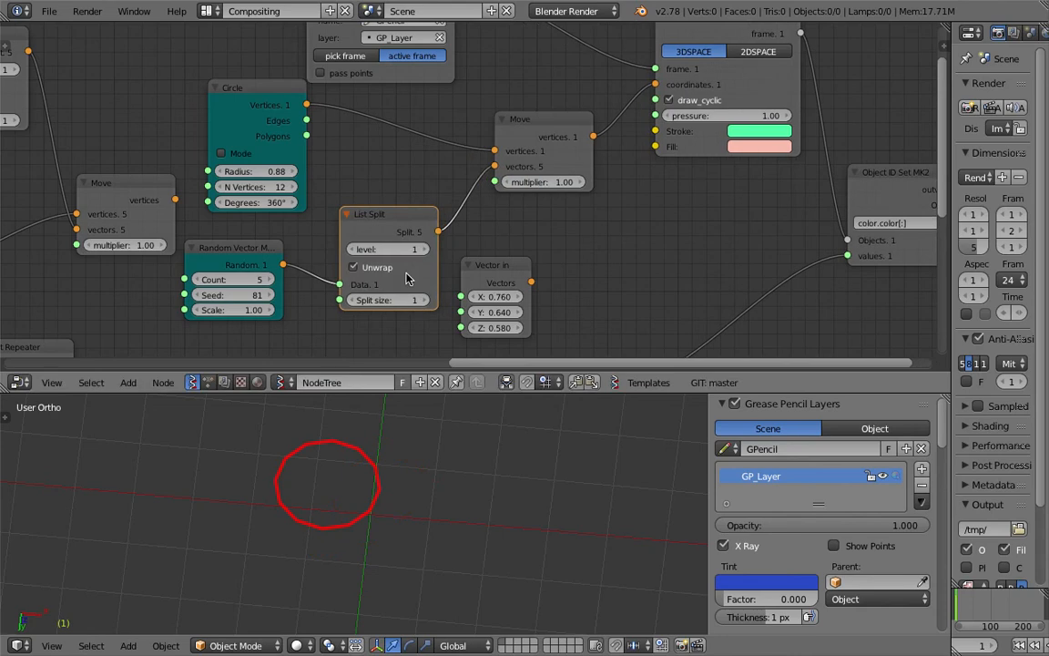
left_click(422, 300)
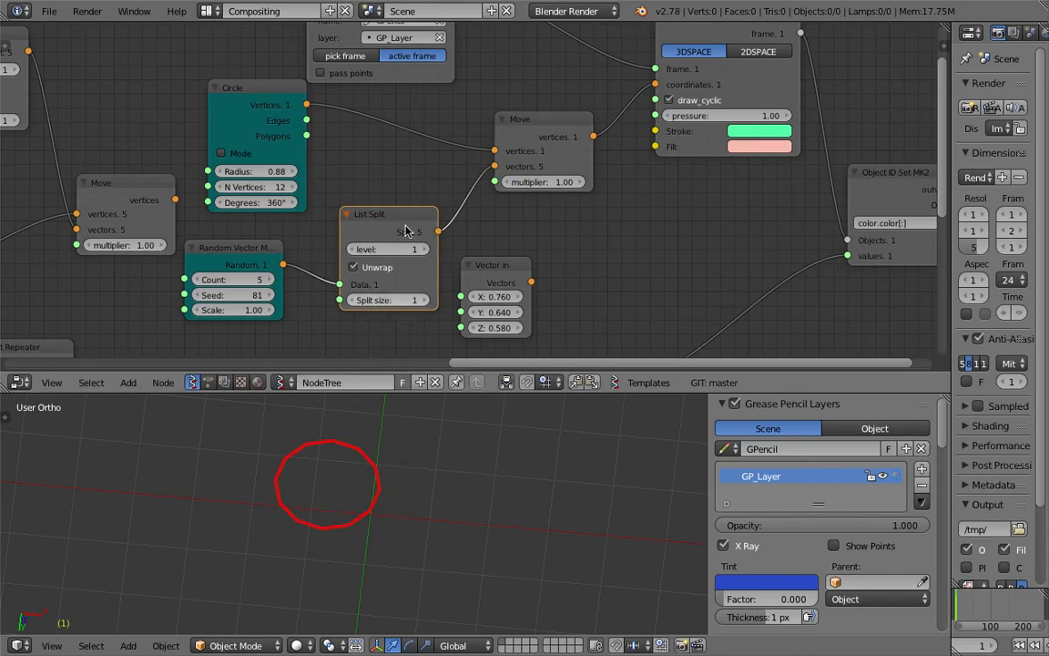
left_click_drag(405, 220, 399, 216)
left_click_drag(271, 109, 260, 121)
left_click_drag(391, 219, 384, 239)
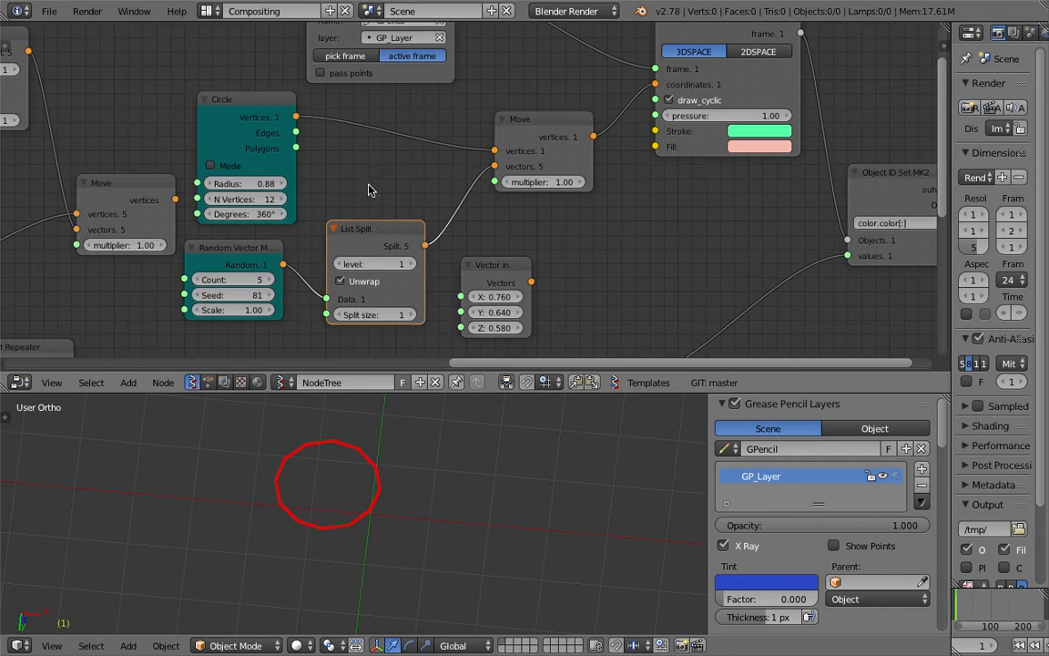
Step: Insert a List Repeater node between the Circle node and the Move node's vertices input, with number 5
key("space")
key("BackSpace")
type("list re")
key("Return")
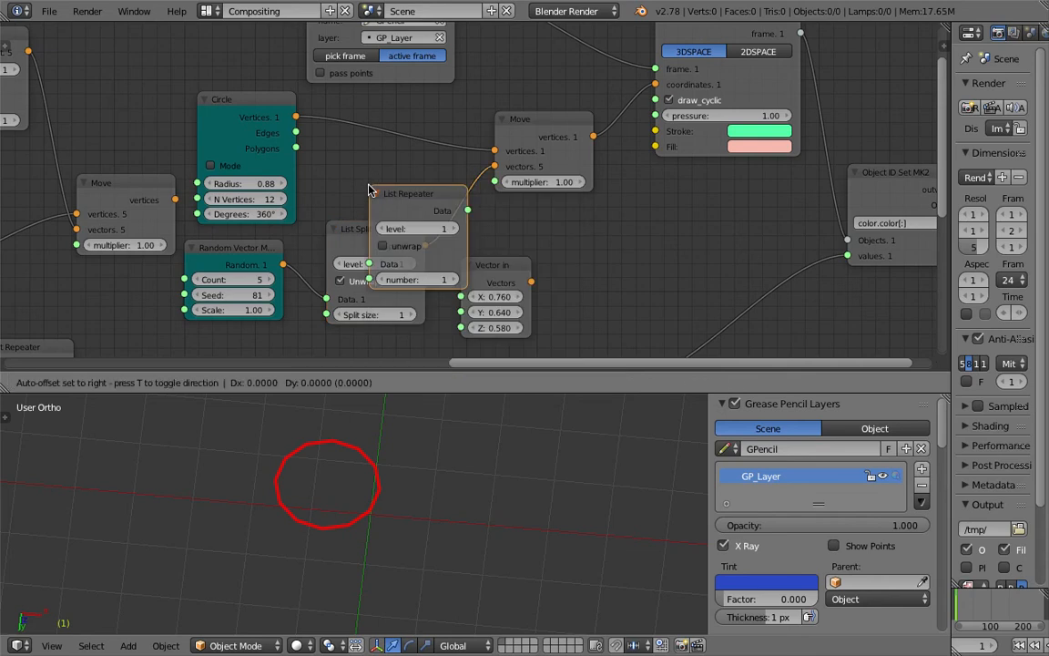
left_click(355, 107)
left_click(438, 197)
left_click(437, 197)
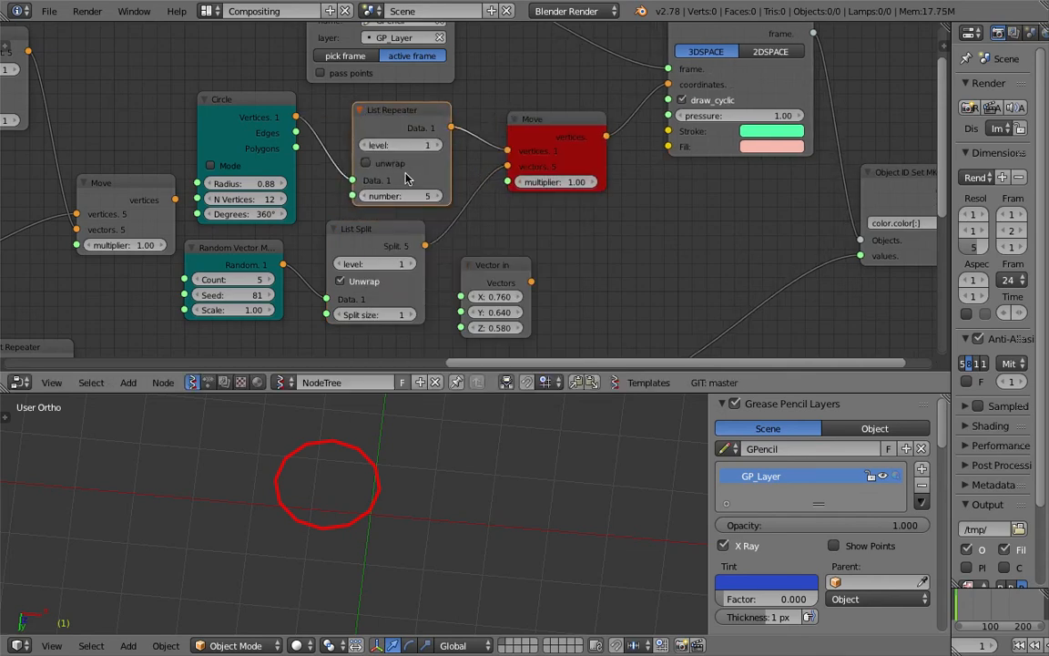
Step: Enable unwrap on the List Repeater node, with level 1 and number 5
left_click(365, 163)
left_click(436, 143)
left_click(387, 160)
left_click(358, 145)
left_click(365, 163)
left_click(365, 146)
left_click(435, 145)
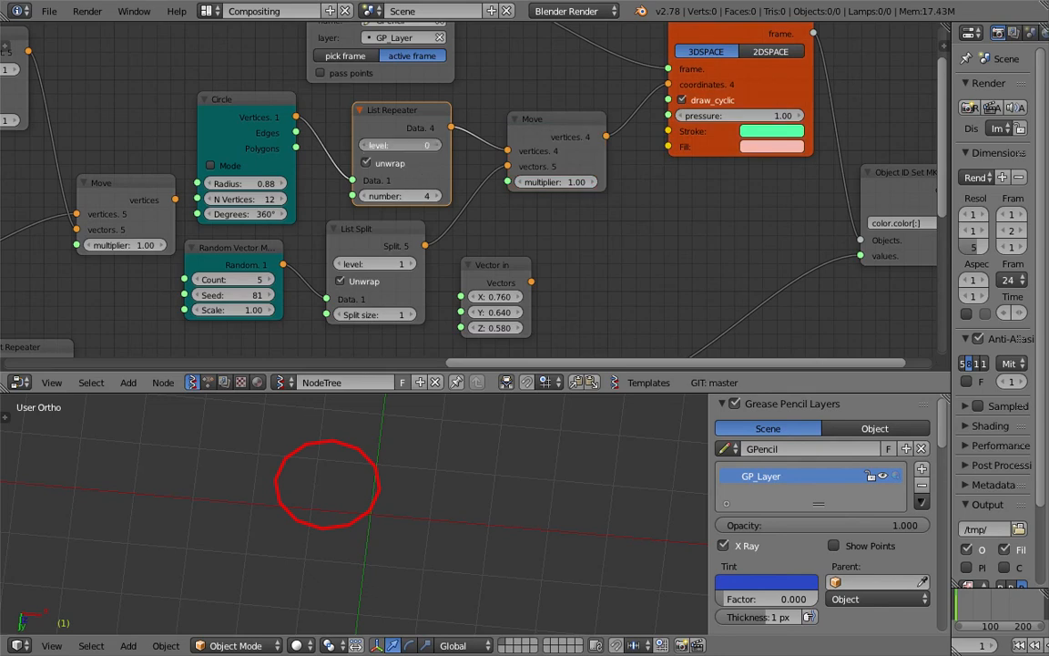
left_click(534, 129)
left_click(439, 196)
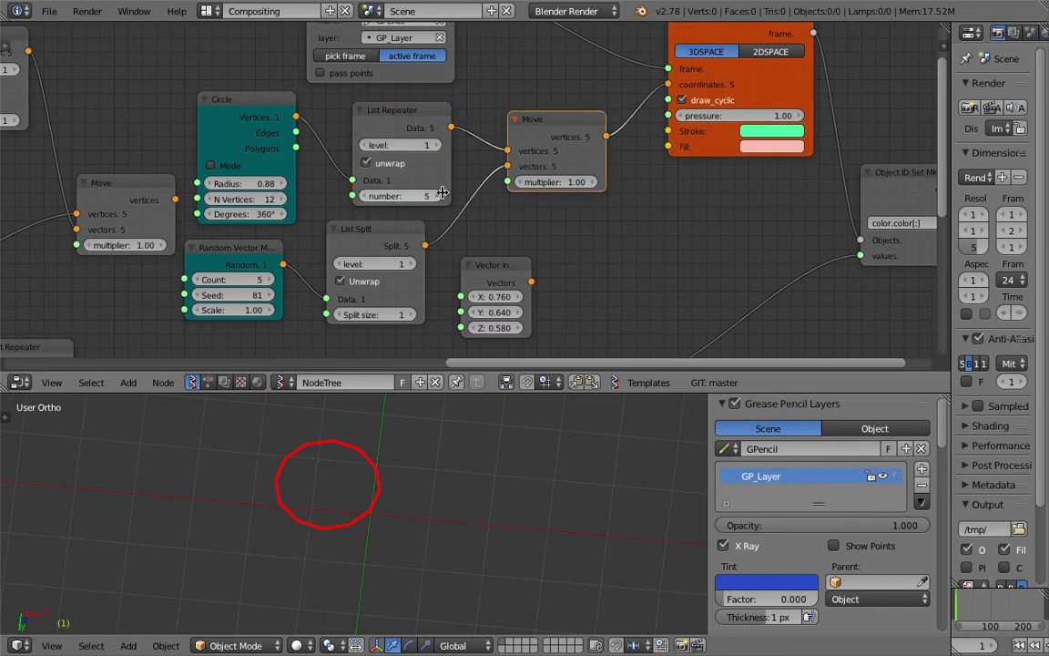
Step: Set the Random Vector node's seed to 108 to try a different random offset
scroll(426, 545, "down", 4)
middle_click_drag(426, 545, 445, 439)
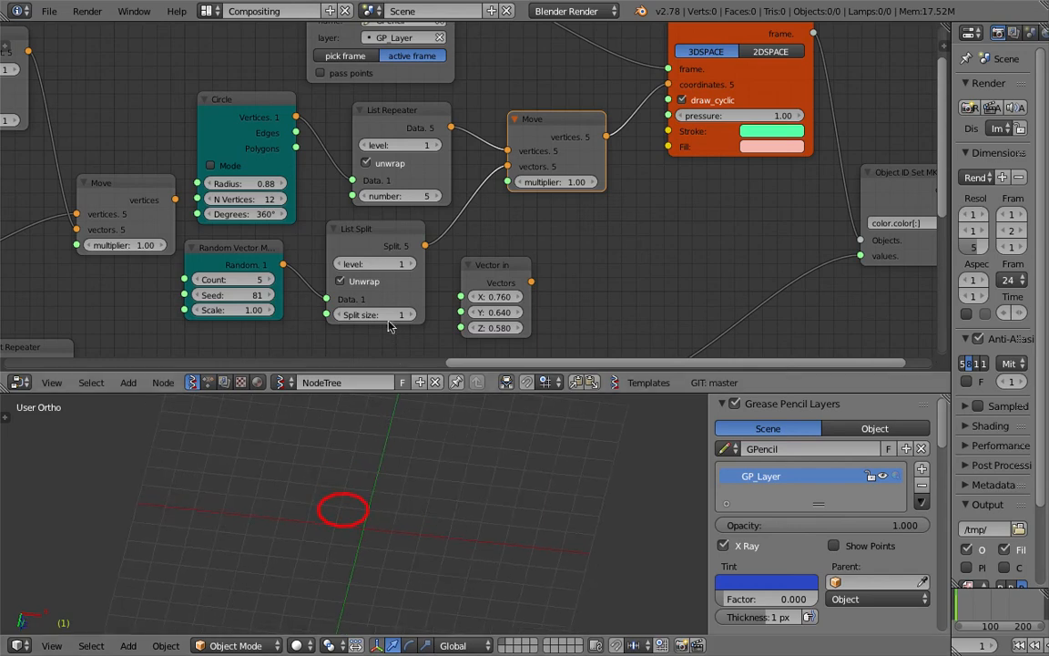
left_click(273, 293)
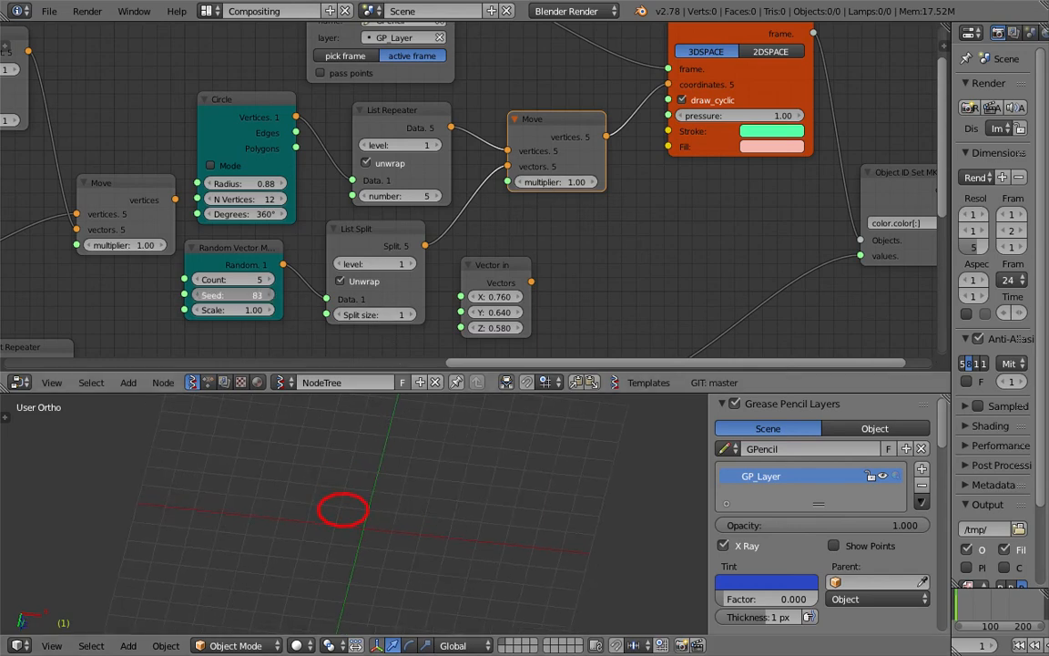
left_click_drag(272, 293, 275, 292)
mouse_move(225, 268)
left_mouse_down()
mouse_move(237, 259)
mouse_move(233, 271)
left_mouse_up()
middle_click_drag(294, 248, 283, 244)
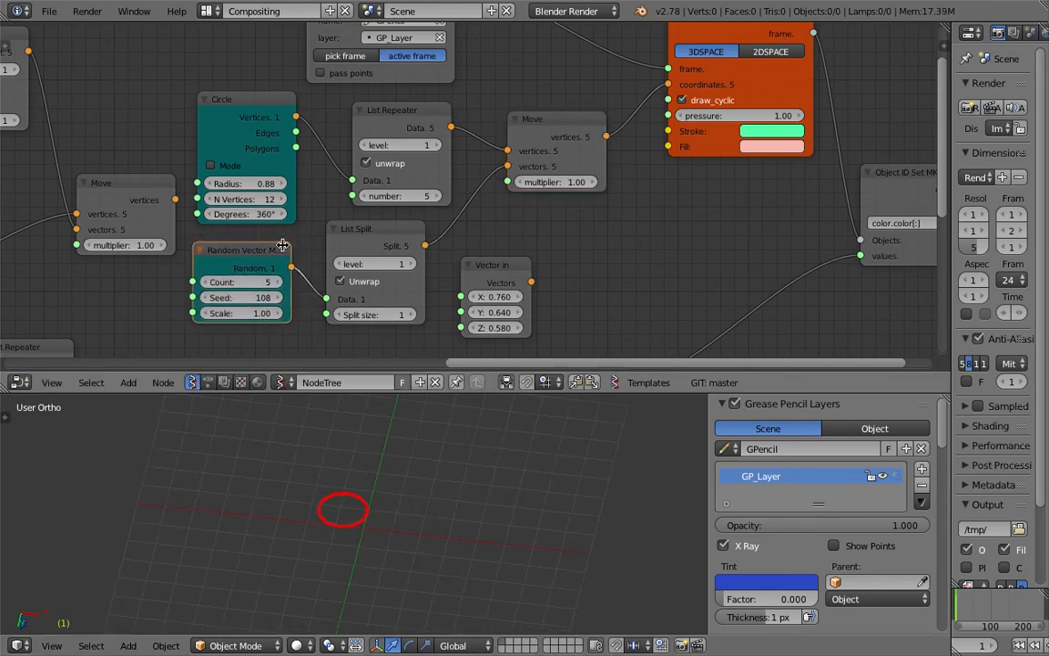
Step: Delete the List Split node and connect the Random Vector output directly to the Move node's vectors input
left_click(373, 241)
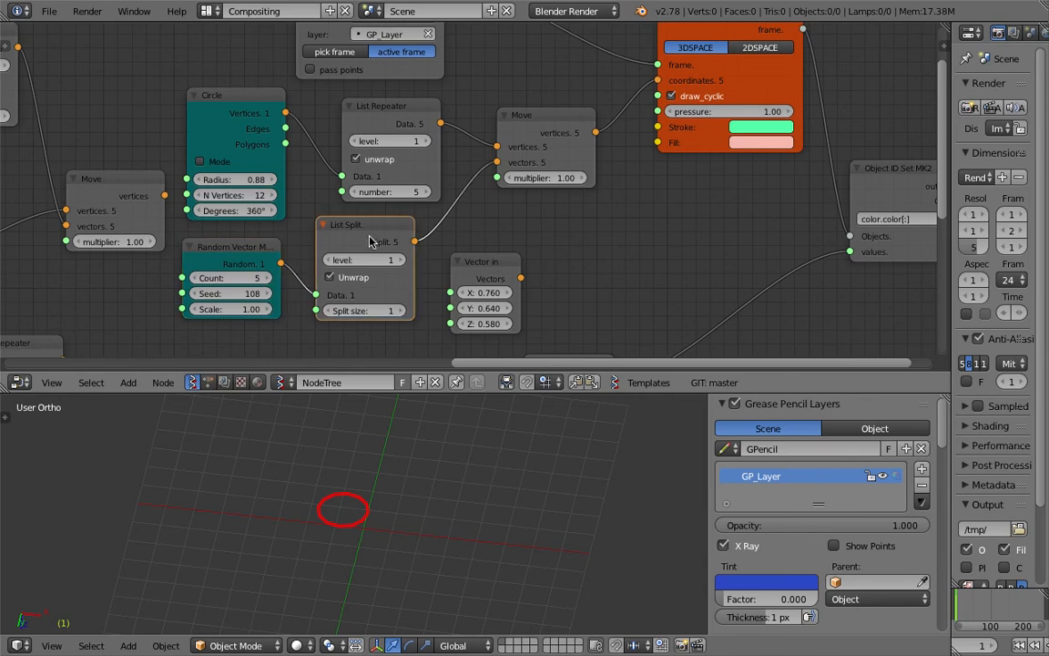
key("x")
left_click_drag(250, 246, 494, 162)
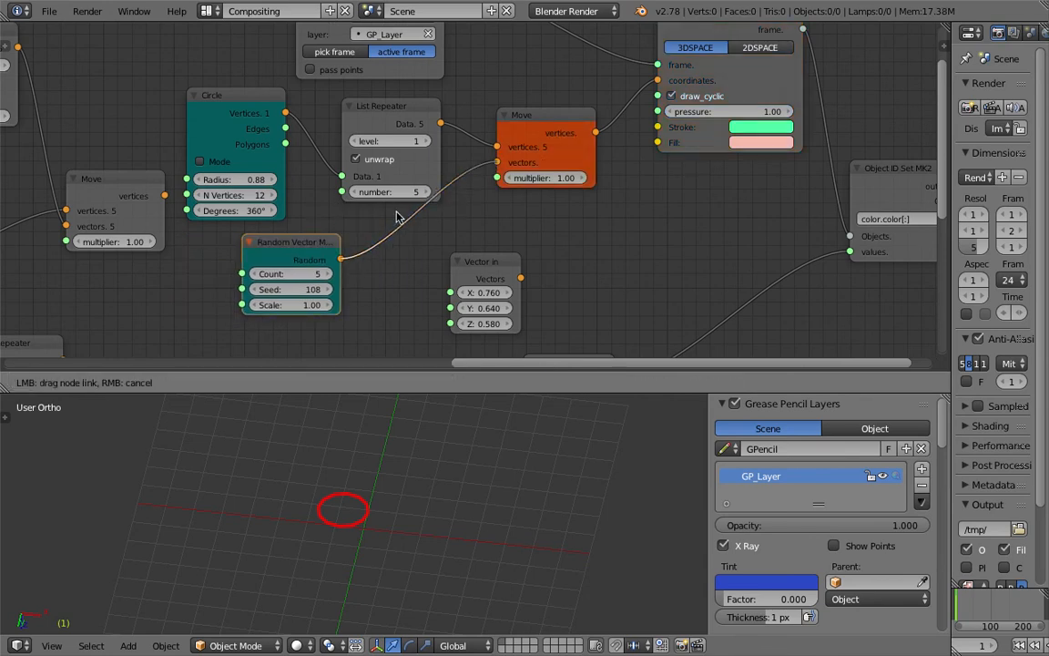
mouse_move(319, 243)
left_mouse_down()
mouse_move(376, 233)
mouse_move(328, 244)
mouse_move(384, 243)
left_mouse_up()
Step: Add a Range Int node and connect its Range output to the Random Vector node's Seed input
middle_click_drag(230, 278, 246, 254)
key("shift+a")
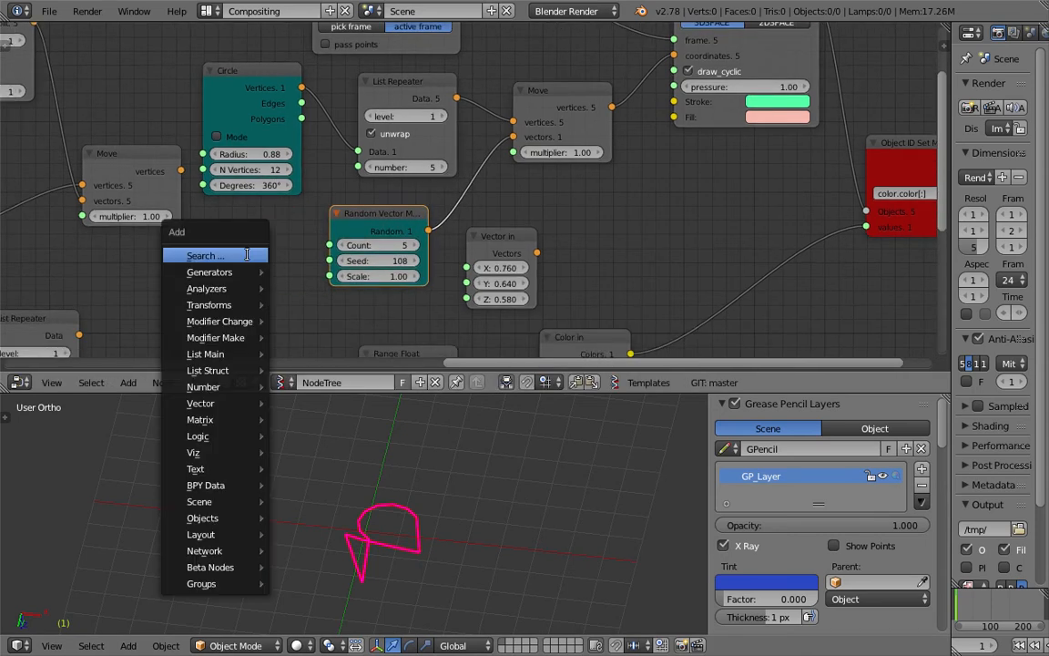
left_click(247, 255)
type("random")
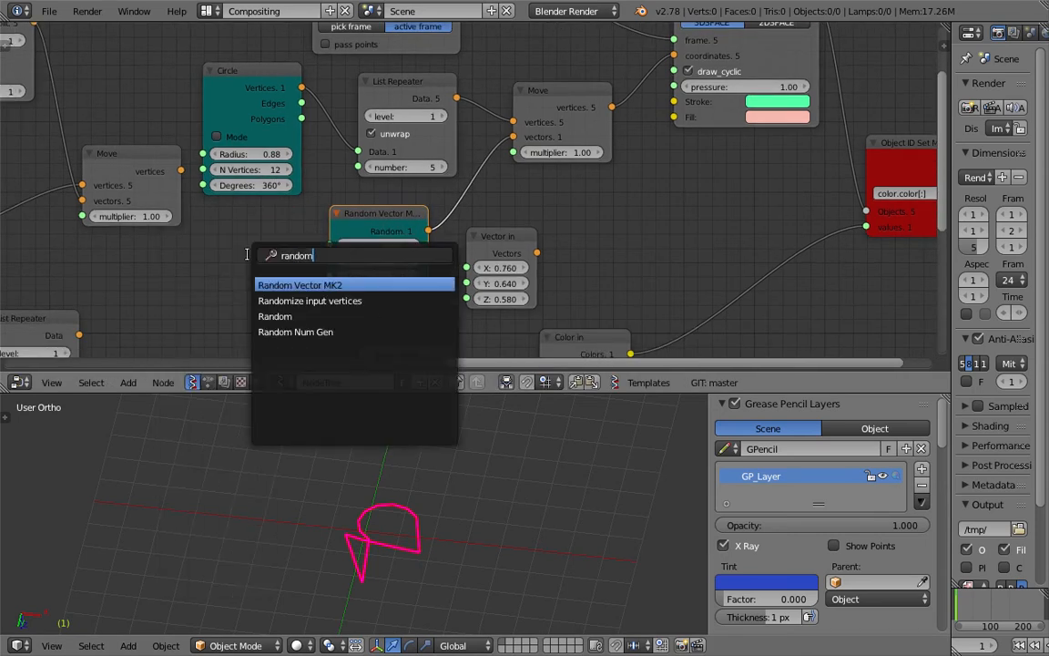
key("ctrl+a")
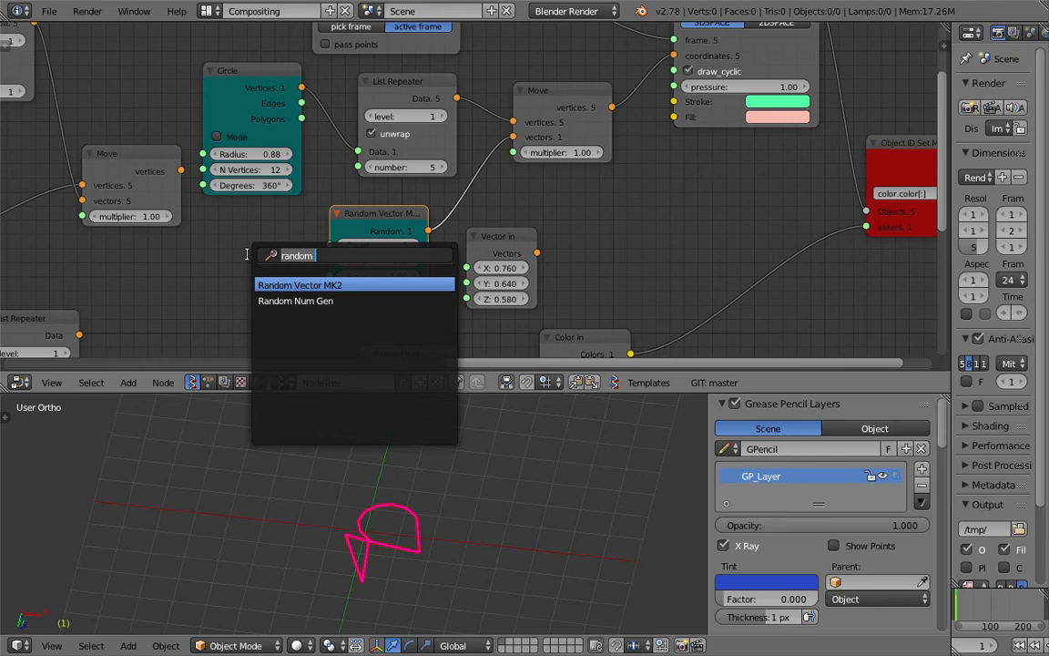
type("range i")
key("Return")
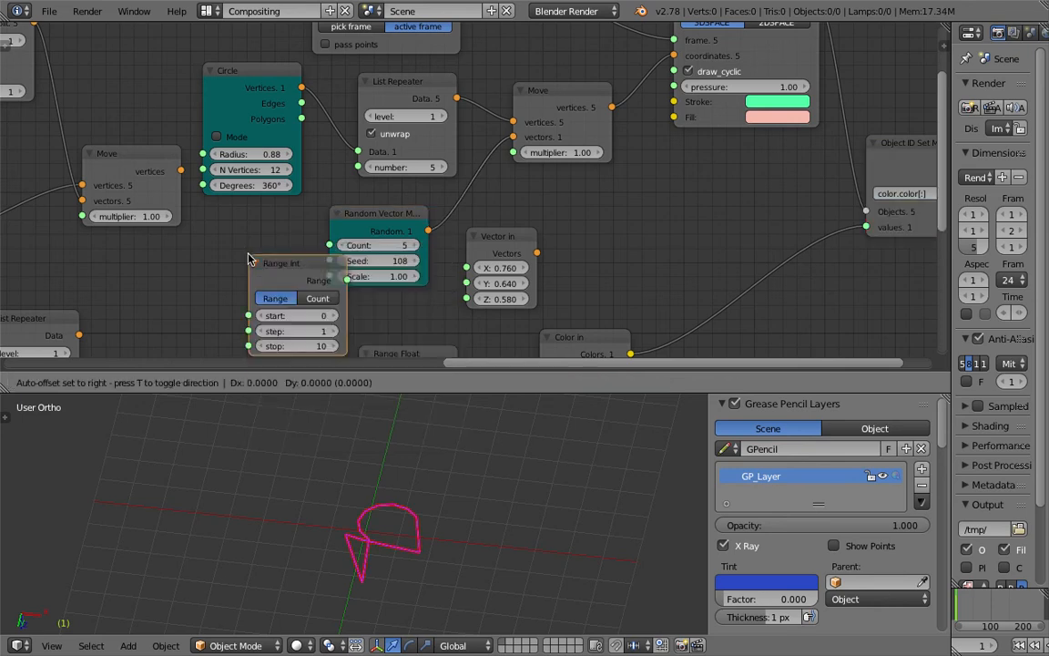
left_click(176, 239)
left_click_drag(279, 267, 328, 264)
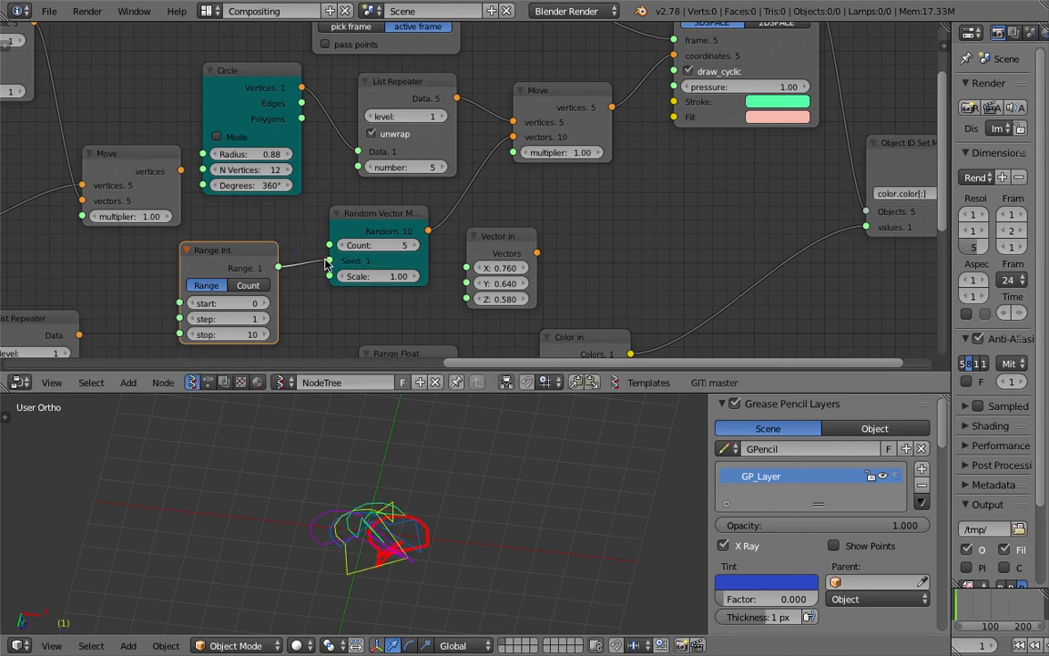
Step: Switch the Range Int node to Count mode and set its count to 5
left_click(247, 286)
left_click(237, 335)
type("5")
key("Return")
middle_click_drag(290, 319, 284, 294)
middle_click_drag(350, 205, 329, 233)
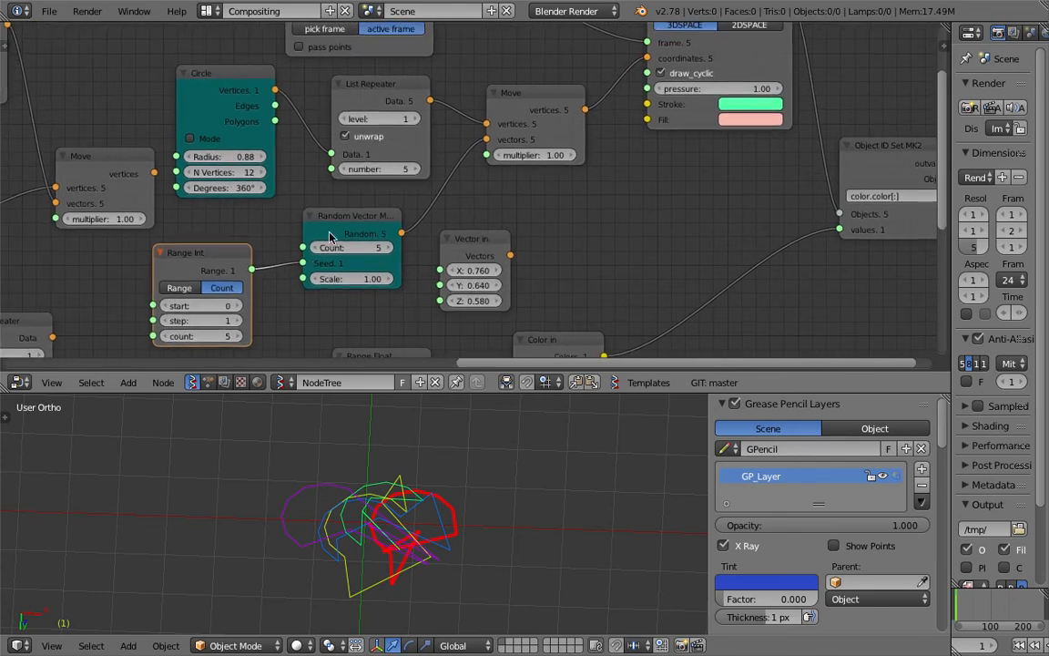
Step: Try toggling unwrap and changing the level on the List Repeater node
middle_click_drag(401, 175, 398, 216)
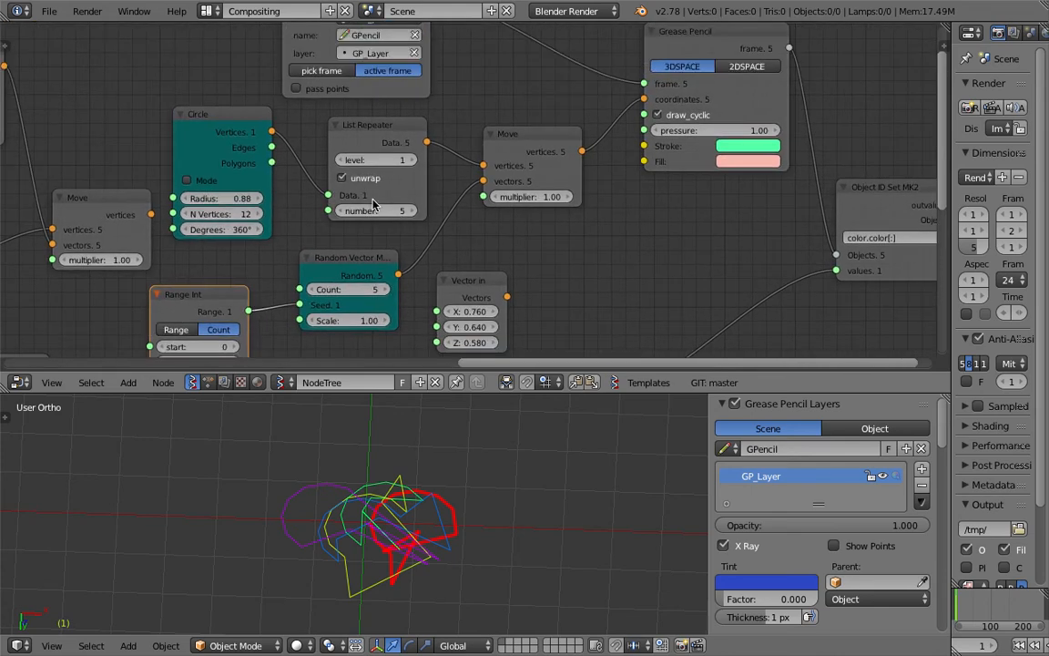
left_click(373, 175)
left_click(374, 175)
left_click_drag(387, 160, 362, 160)
left_click(414, 162)
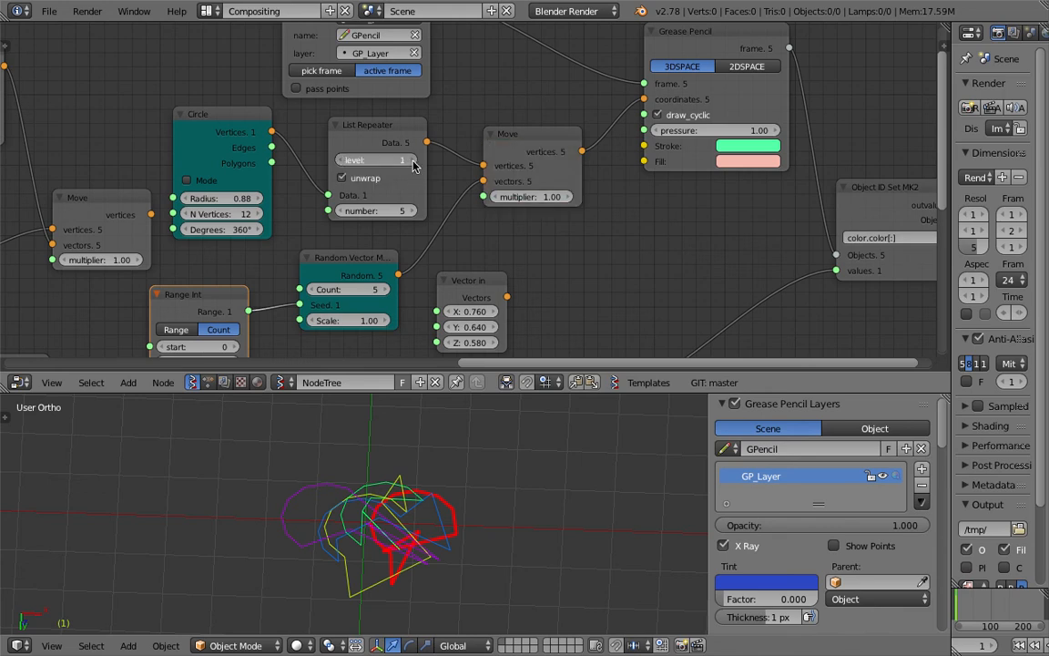
left_click(413, 163)
left_click(346, 161)
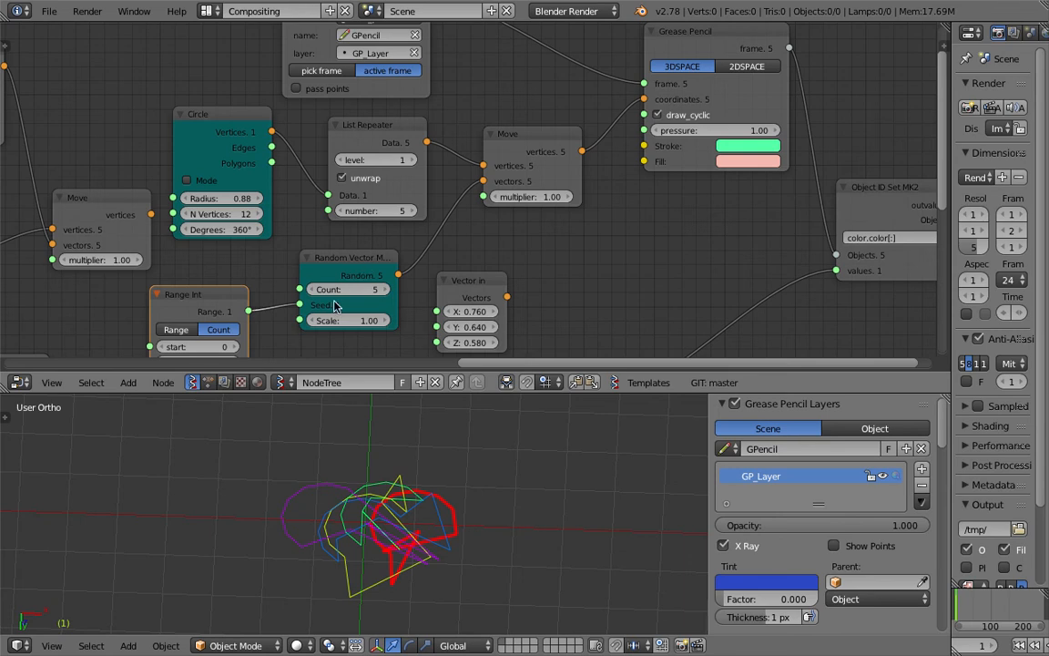
Step: Set the Random Vector node's scale to 4.03
mouse_move(346, 320)
left_mouse_down()
mouse_move(403, 320)
mouse_move(388, 319)
left_mouse_up()
scroll(419, 485, "down", 4)
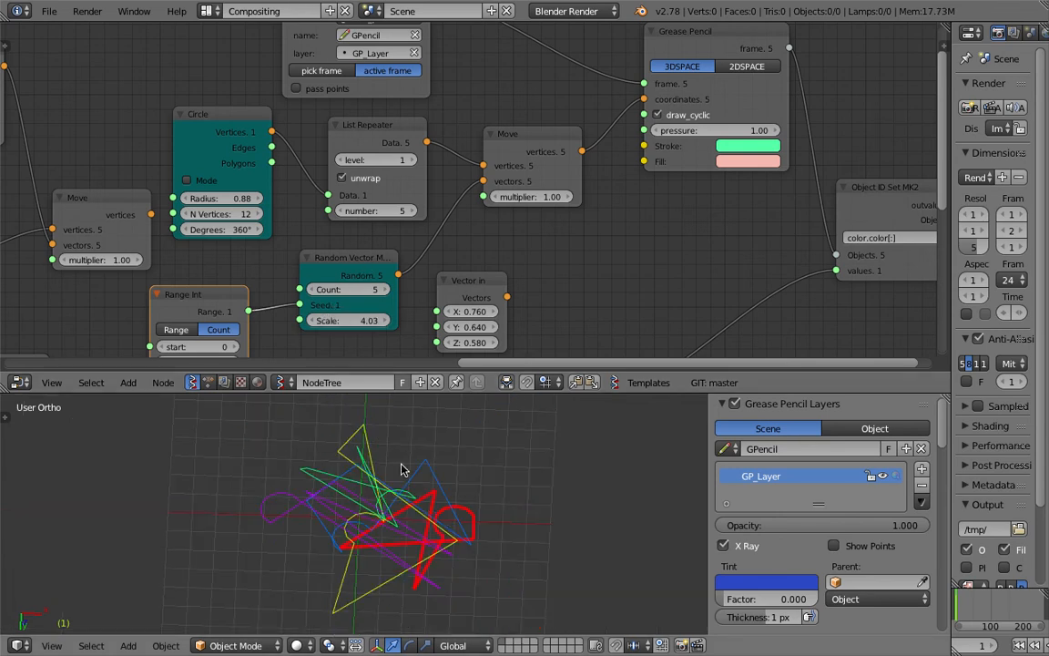
Step: Spread out the Grease Pencil and Object ID Set MK2 nodes and set the stroke Move node's multiplier to 2.29
key("Home")
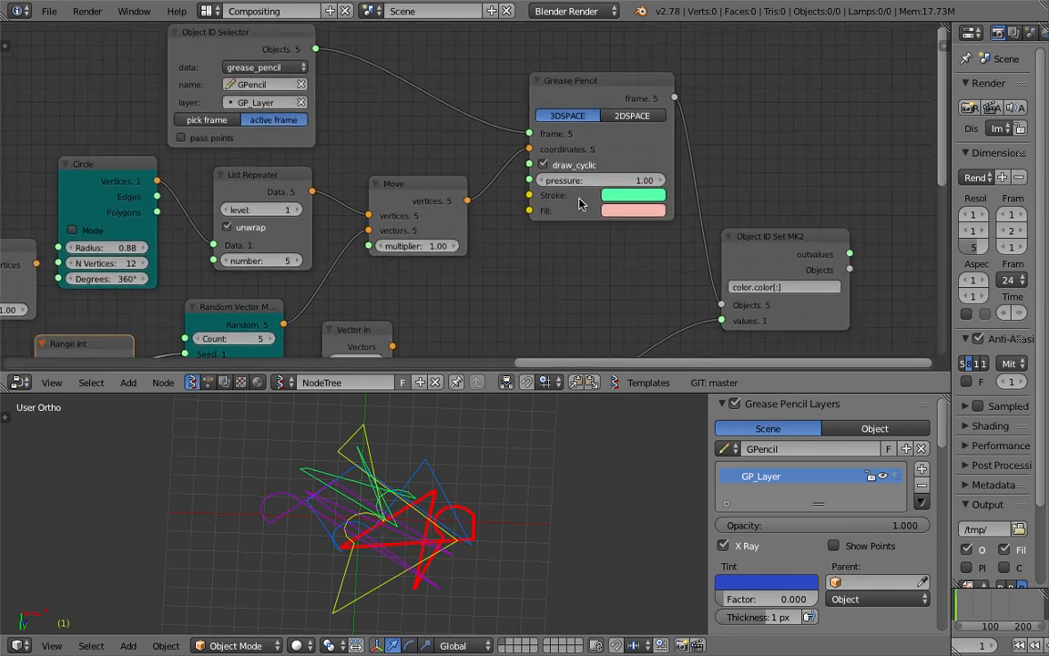
left_click_drag(607, 93, 641, 100)
left_click_drag(798, 248, 852, 233)
middle_click_drag(538, 209, 557, 198)
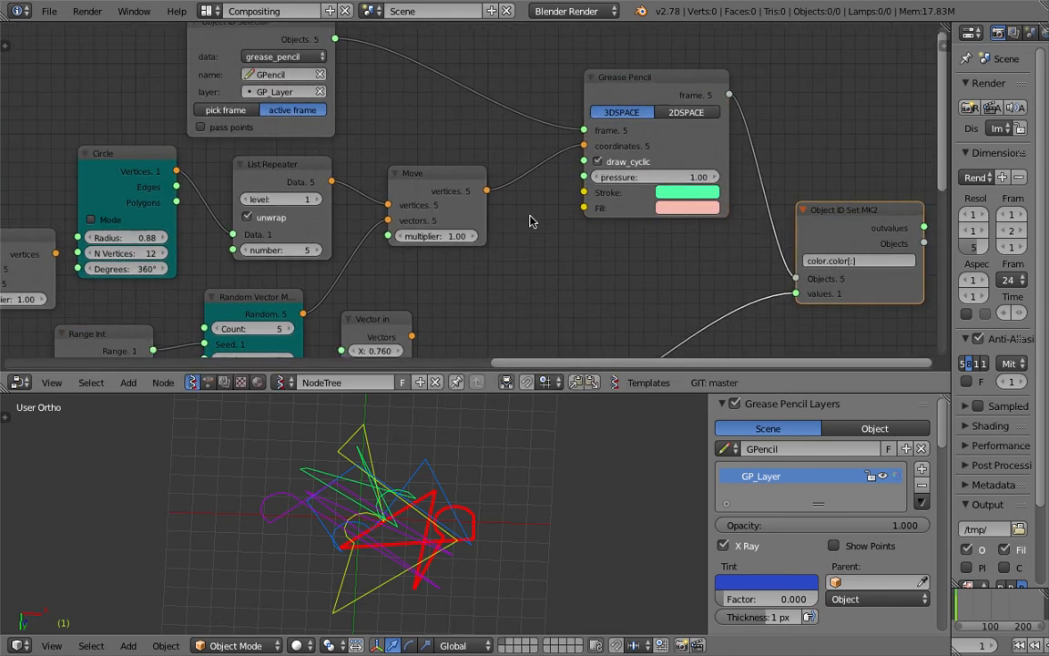
middle_click_drag(461, 241, 549, 202)
left_click_drag(549, 198, 593, 197)
middle_click_drag(479, 212, 509, 184)
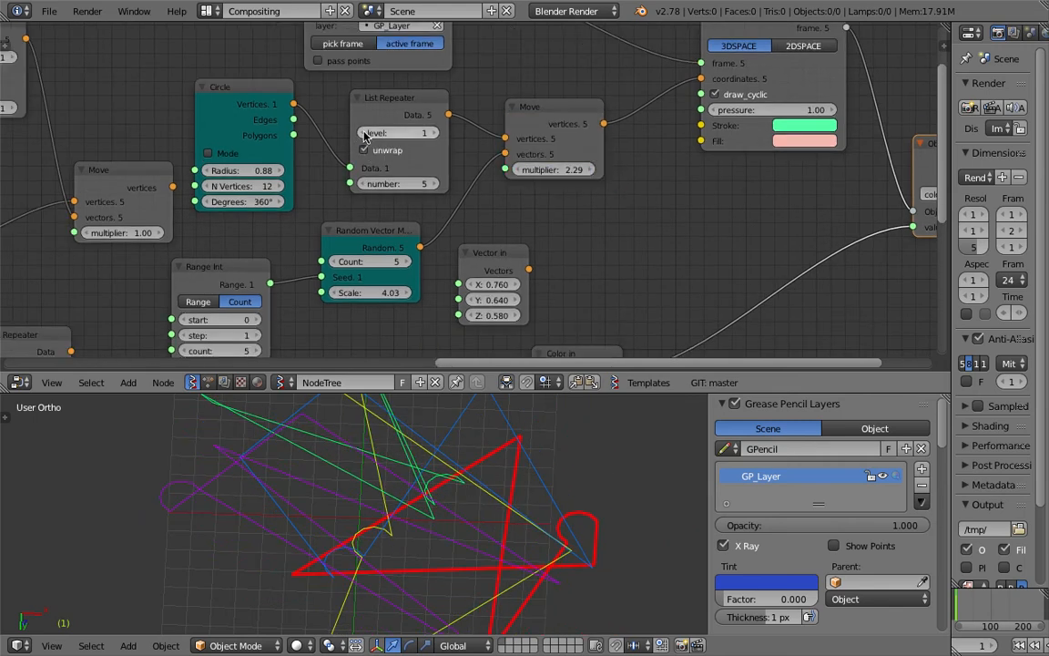
Step: Turn off unwrap on the List Repeater, delete that node, and connect the Circle's Vertices output directly to the Move node
left_click(365, 149)
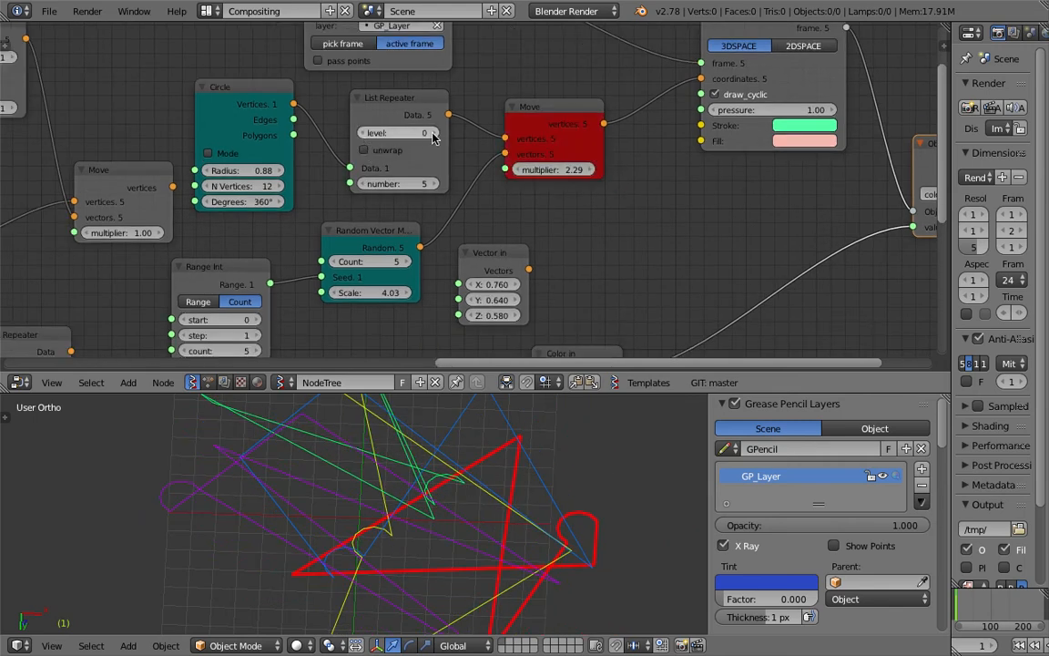
left_click(369, 98)
key("x")
mouse_move(293, 104)
left_mouse_down()
mouse_move(469, 141)
mouse_move(504, 138)
left_mouse_up()
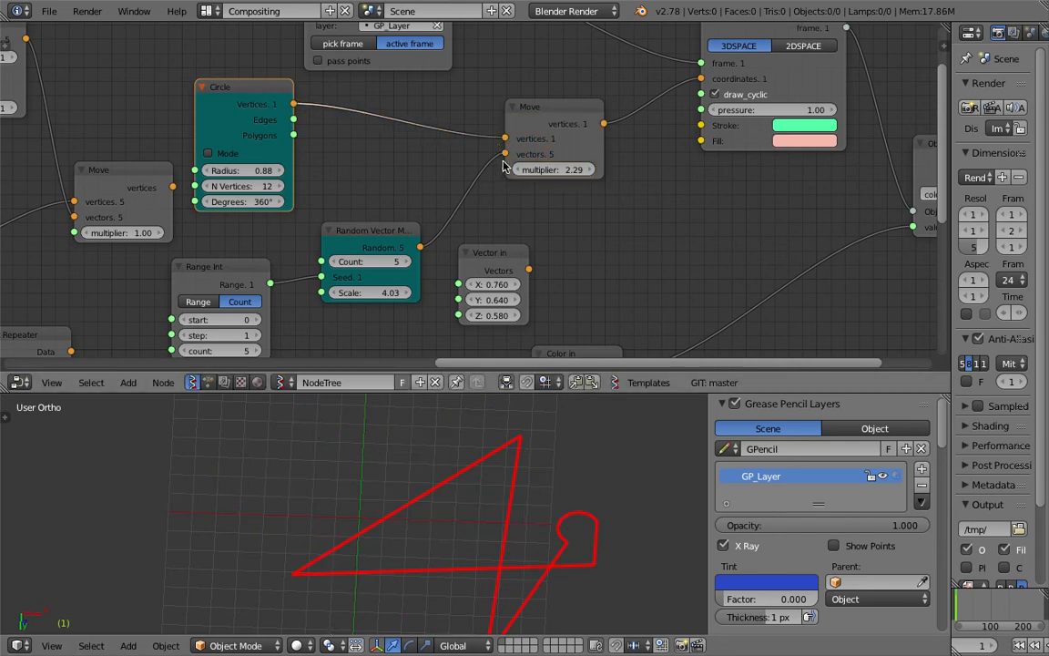
Step: Space out the Move and Random Vector nodes and delete the unconnected Vector in node
key("space")
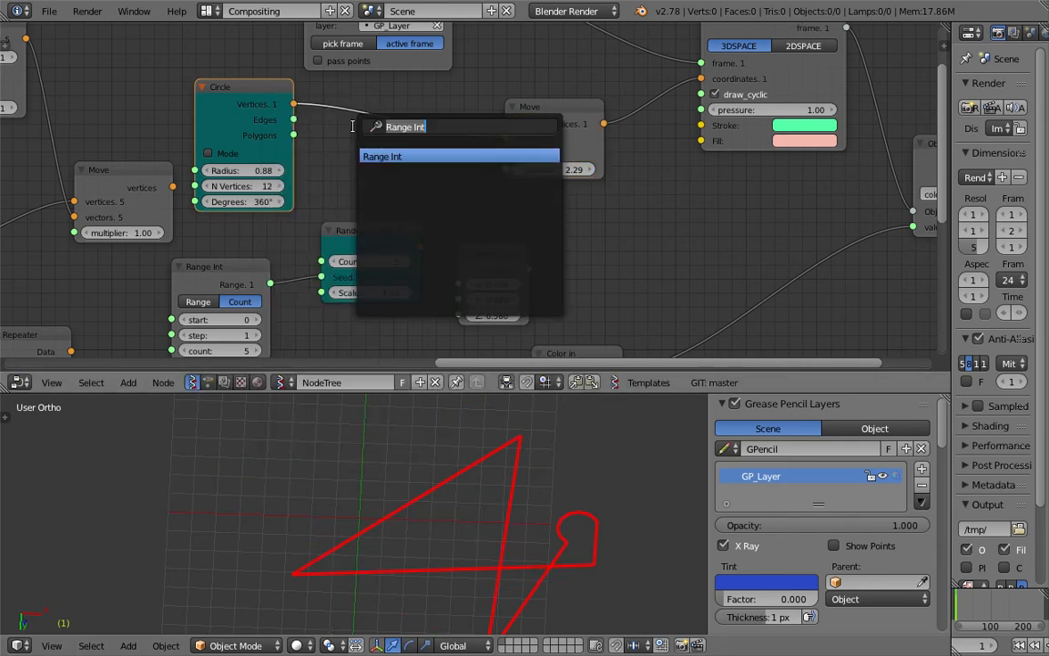
key("Escape")
left_click_drag(526, 122, 564, 110)
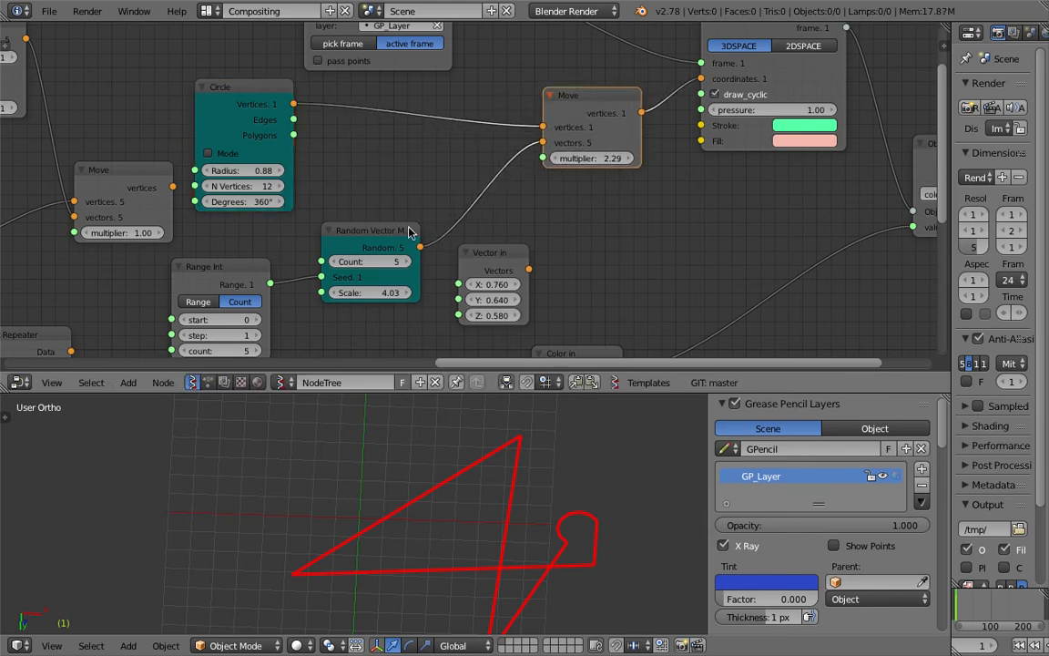
left_click_drag(395, 240, 385, 240)
left_click(477, 255)
key("x")
Step: Insert a new List Repeater node between Circle and Move with number 5, level 1 and unwrap enabled
key("shift+a")
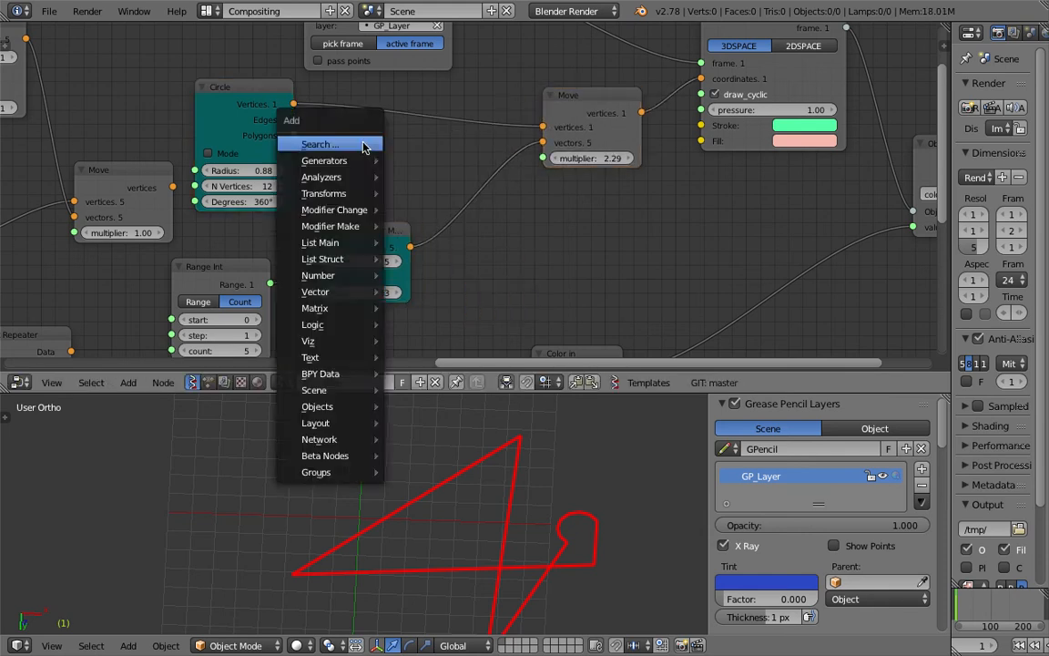
left_click(367, 143)
type("list re")
key("Return")
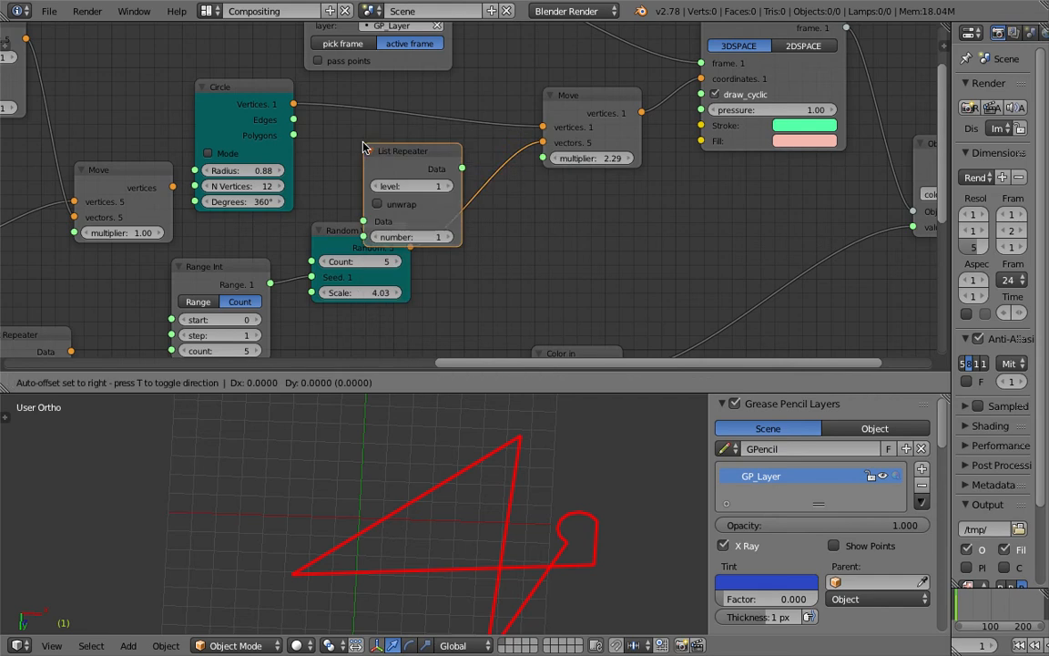
left_click(364, 98)
left_click(442, 189)
left_click(445, 188)
left_click(446, 188)
left_click(374, 153)
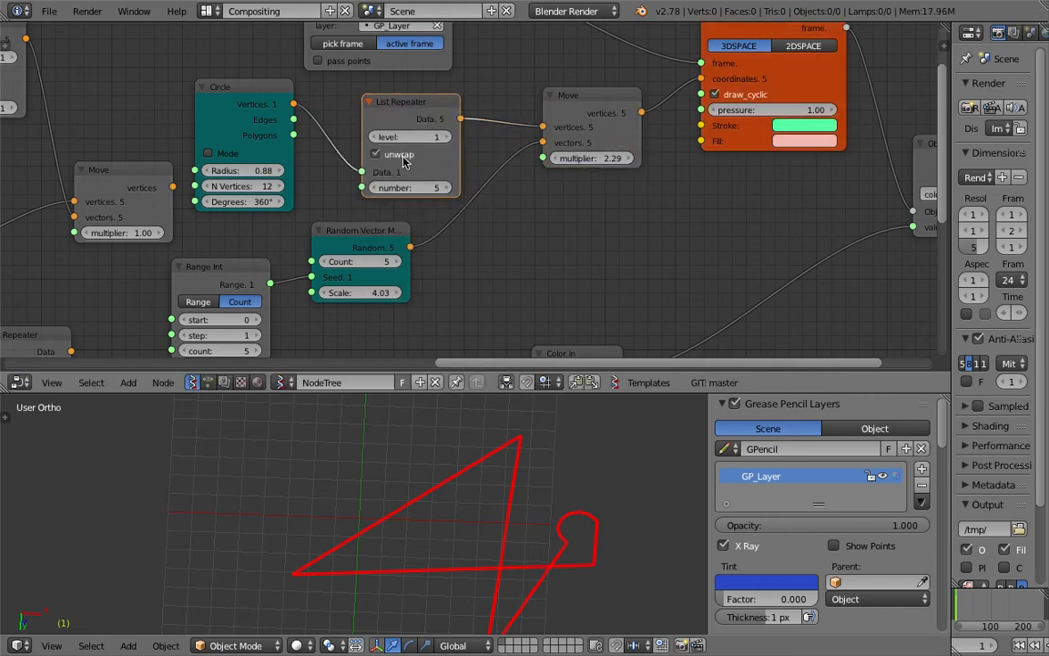
left_click(445, 138)
Step: Add a List Split node between the Random Vector node's Random output and the Move node's vectors input
left_click_drag(596, 129, 603, 139)
key("shift+a")
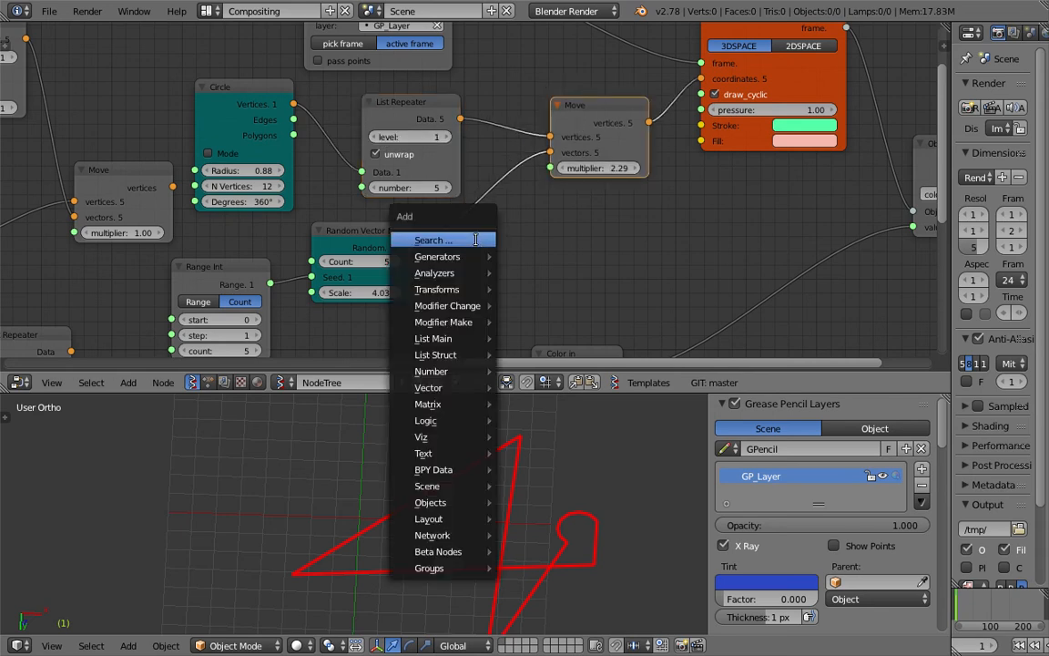
left_click(463, 236)
type("list sp")
key("Return")
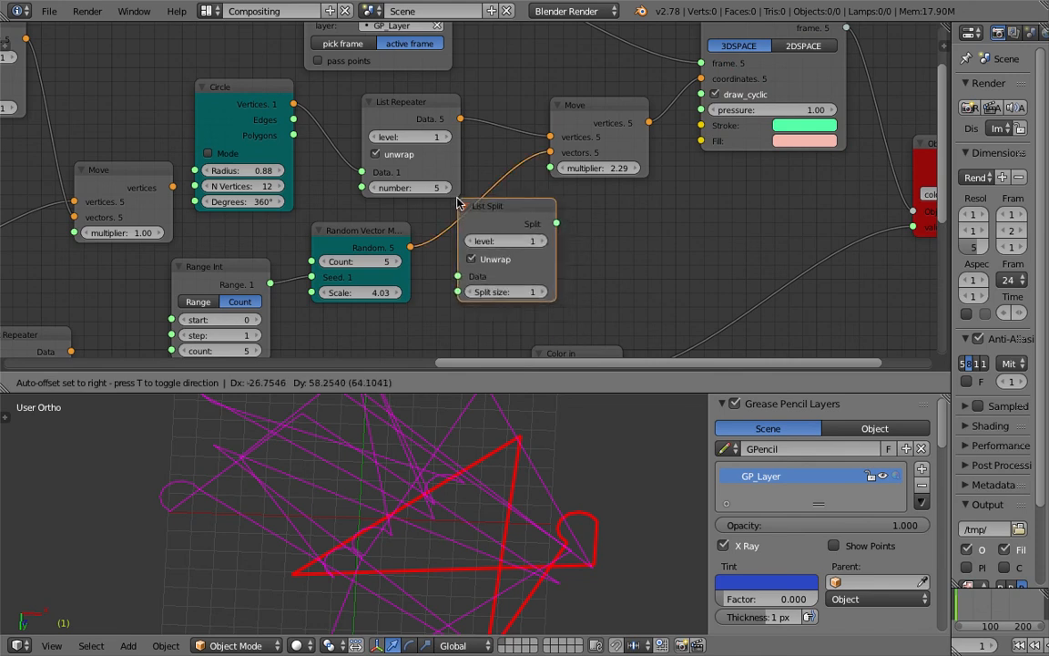
left_click(458, 202)
scroll(545, 508, "down", 3)
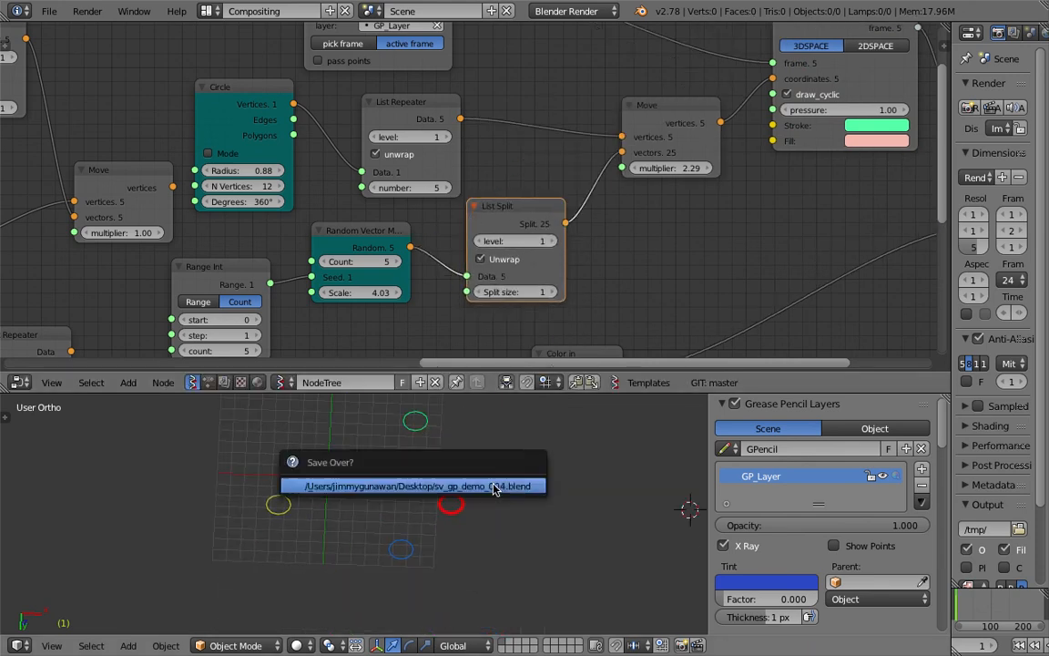
Step: Turn off unwrap on the List Split node and set the Random Vector node's scale to 5.50
left_click(512, 259)
left_click(512, 260)
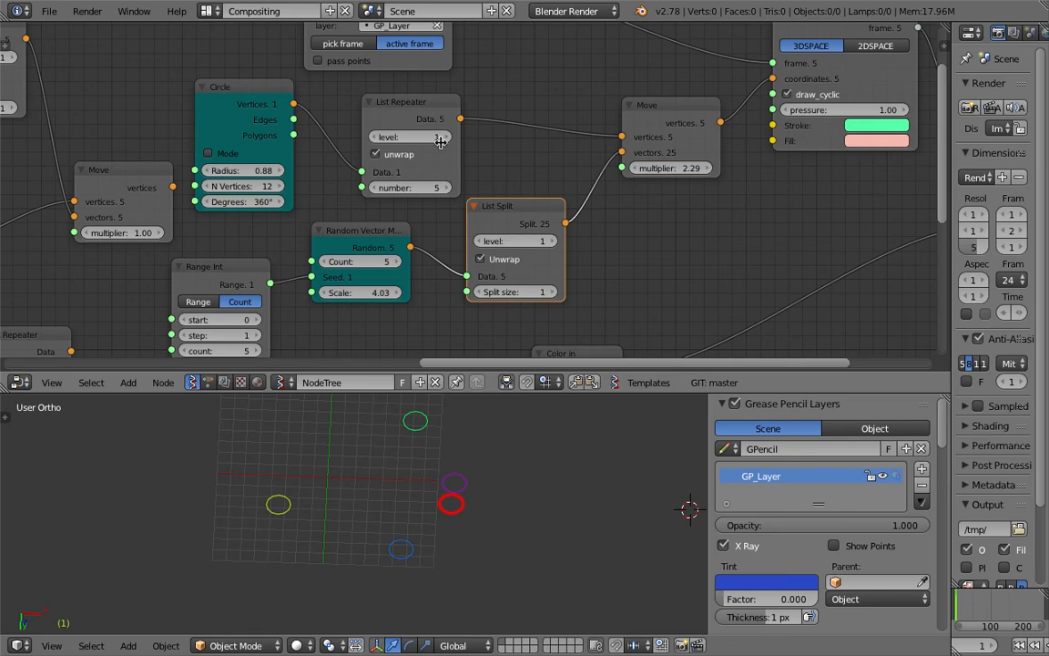
left_click(492, 259)
left_click(552, 242)
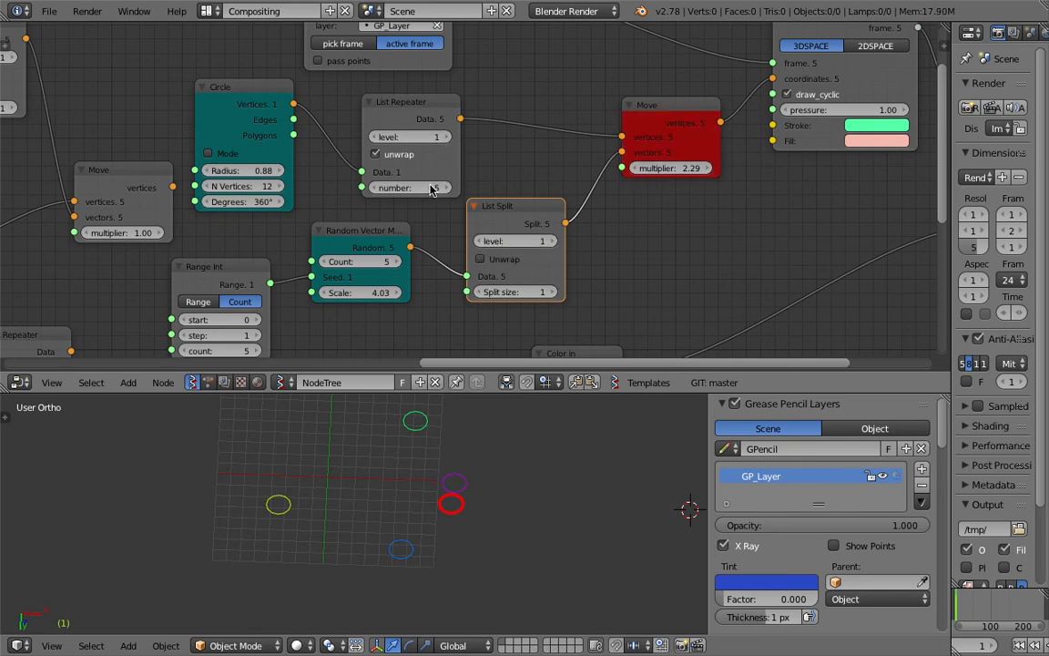
left_click_drag(362, 293, 392, 292)
Step: Try bypassing the List Repeater, reconnect it to the Move node, and retry the unwrap option on List Split
left_click_drag(293, 96, 610, 142)
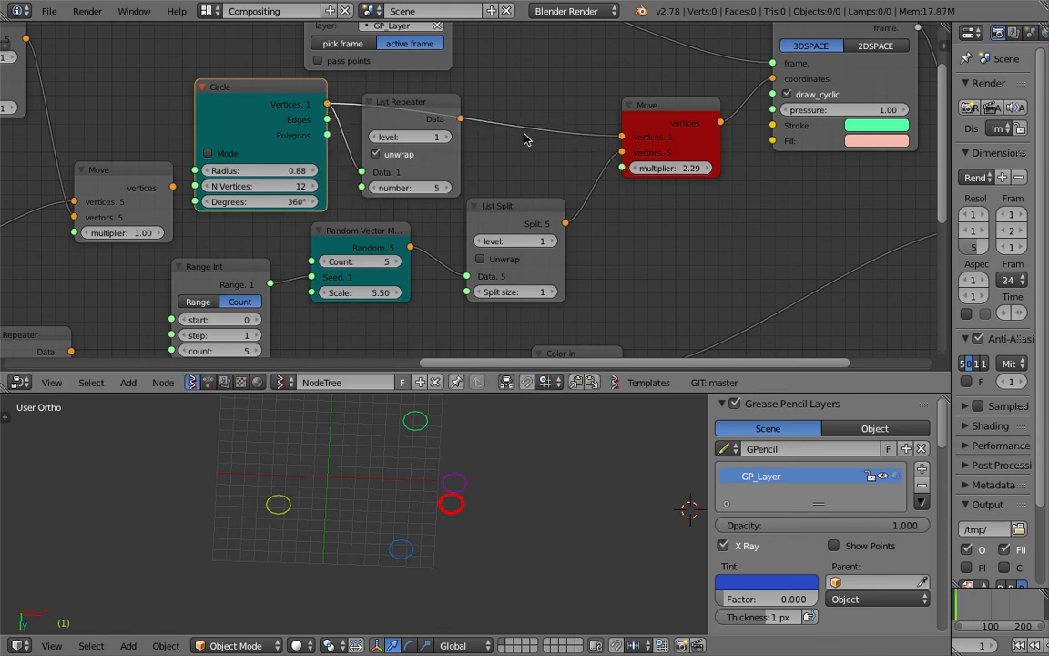
left_click_drag(434, 118, 620, 140)
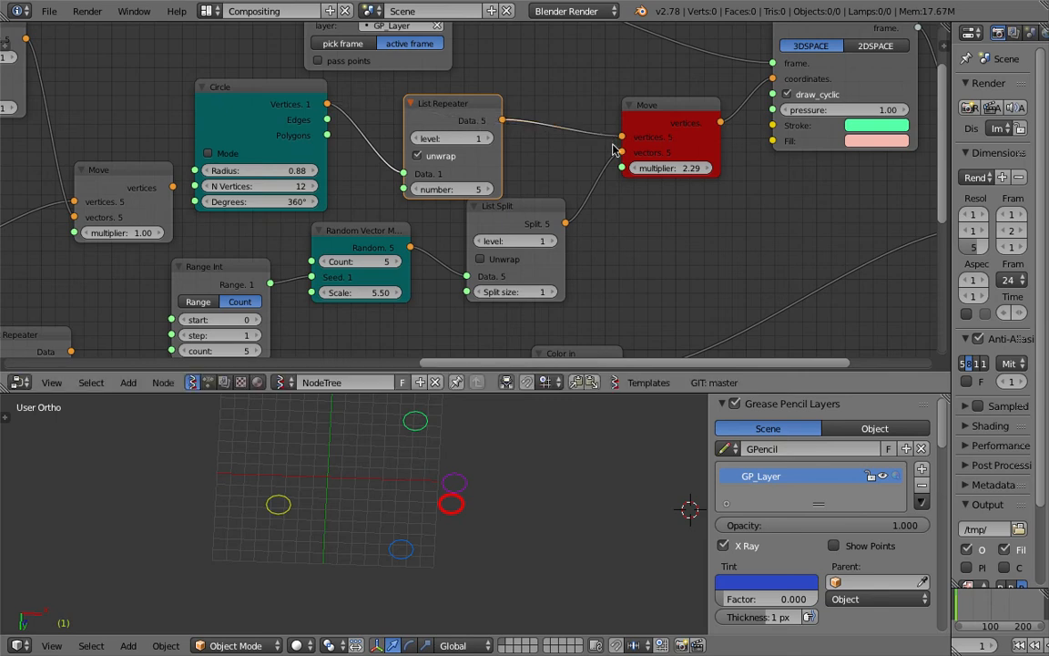
left_click(493, 256)
left_click(483, 259)
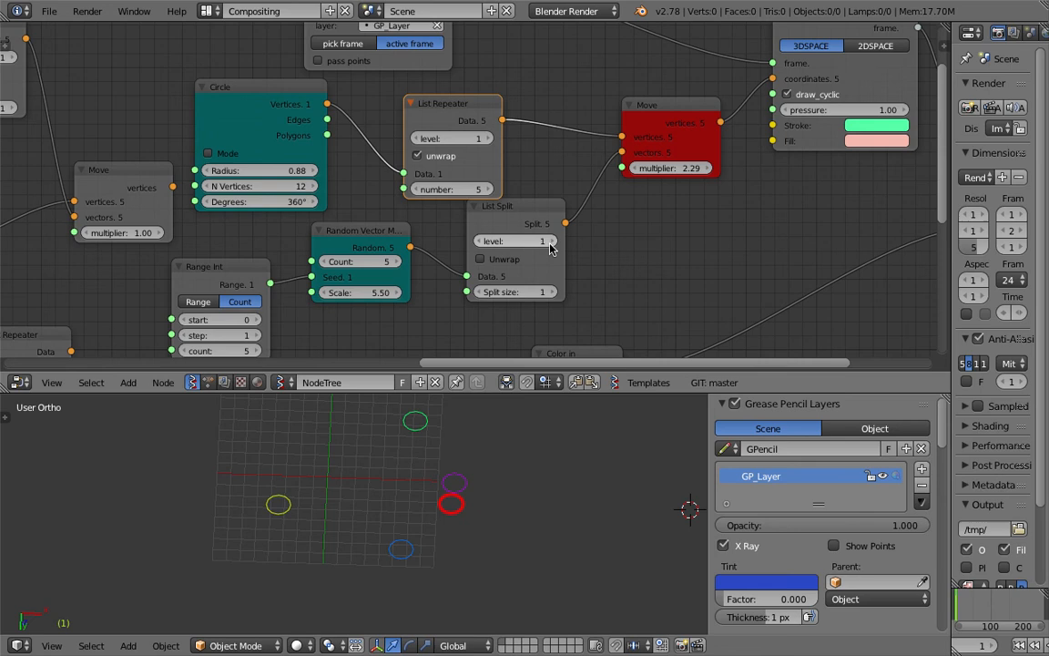
left_click_drag(522, 209, 542, 250)
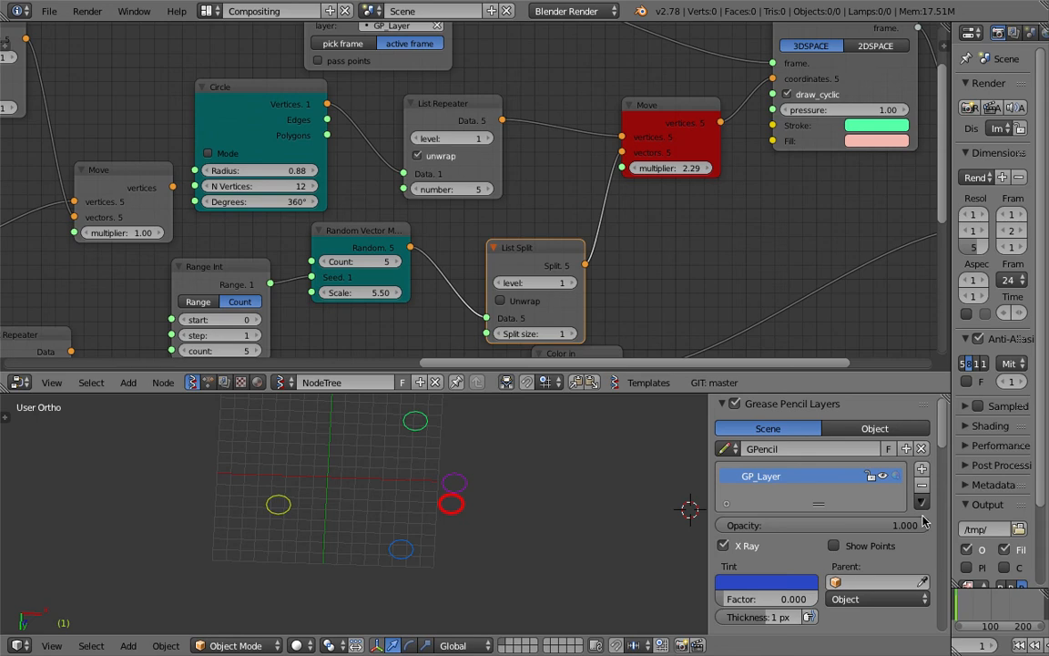
Step: Jump to frame 74 on the timeline and switch back to Blender from the desktop
left_click(981, 601)
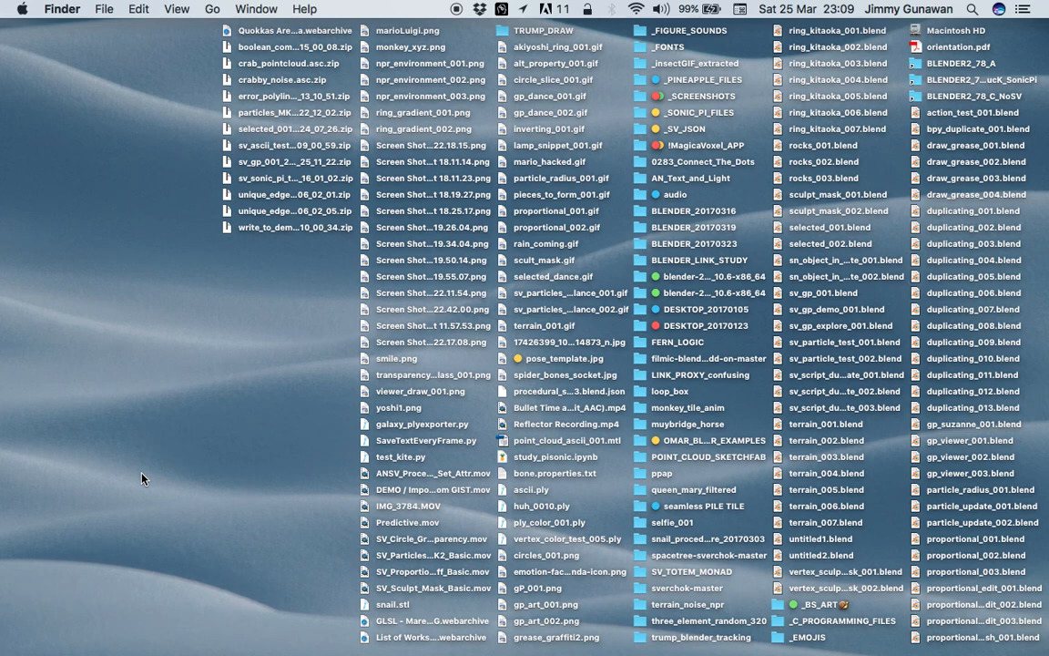
key("ctrl+Right")
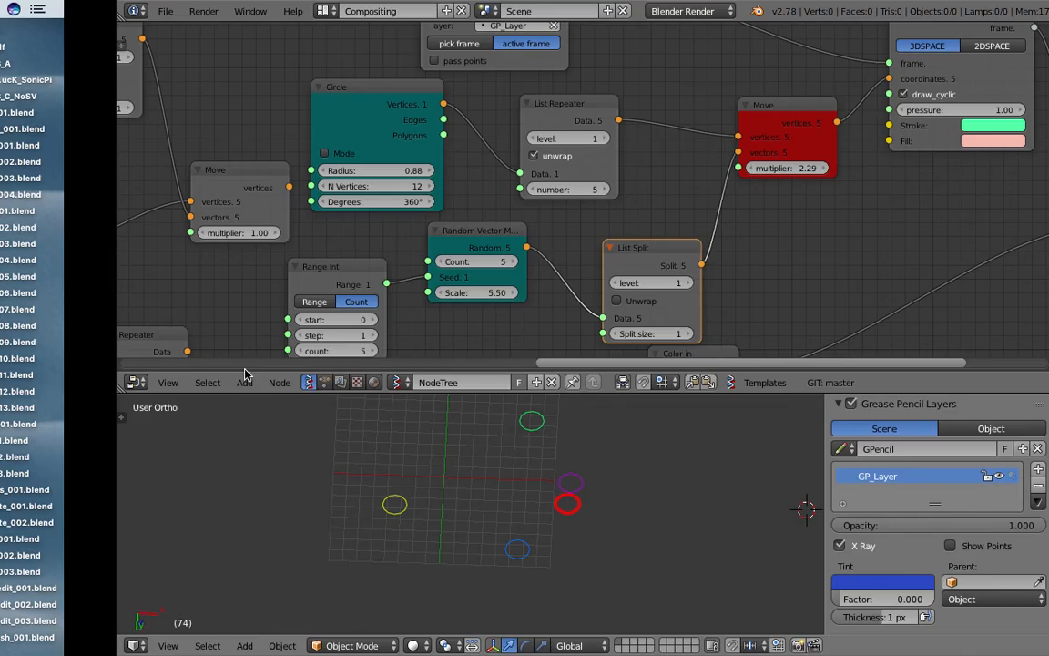
left_click(134, 11)
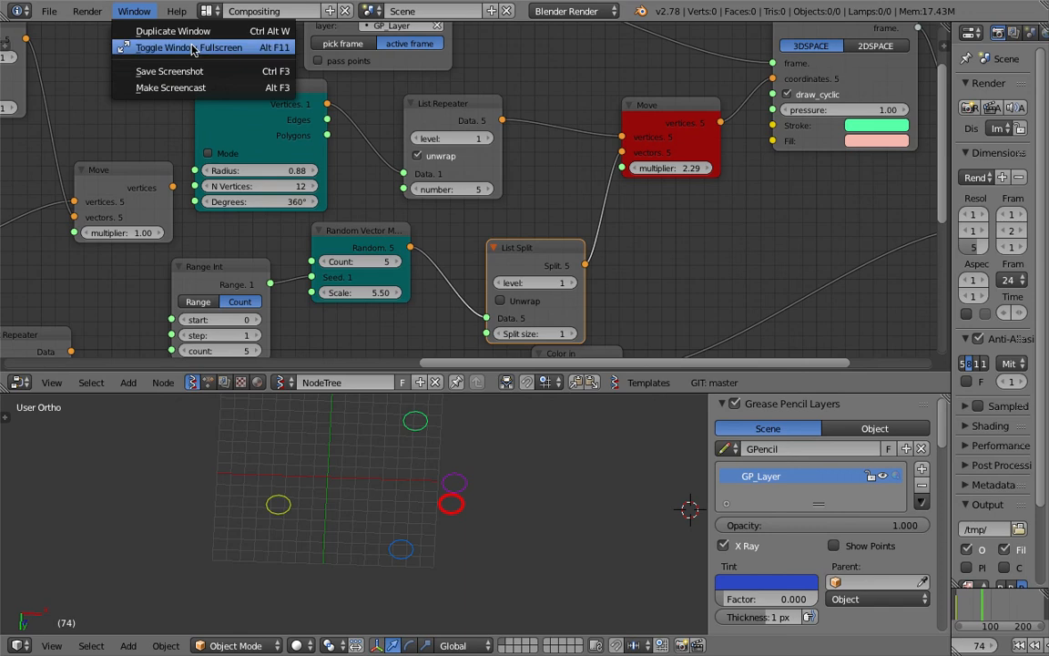
Step: Set the stroke Move node's multiplier to 2.65 and place the Object ID Selector node close to the Grease Pencil node
middle_click_drag(628, 223, 664, 202)
left_click_drag(591, 231, 581, 196)
left_click_drag(706, 148, 550, 133)
left_click_drag(364, 85, 659, 116)
middle_click_drag(546, 91, 523, 245)
mouse_move(393, 94)
left_mouse_down()
mouse_move(473, 81)
mouse_move(645, 89)
left_mouse_up()
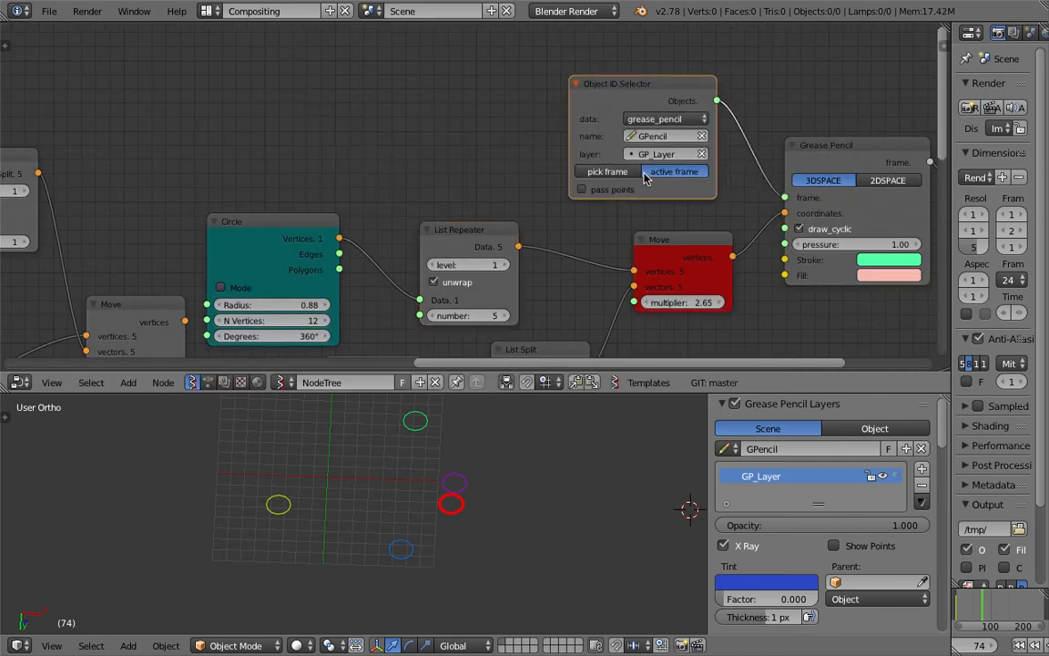
Step: Set the Grease Pencil node's pressure to 1.99 and return the timeline to frame 1
middle_click_drag(646, 196, 611, 126)
left_click_drag(830, 178, 883, 179)
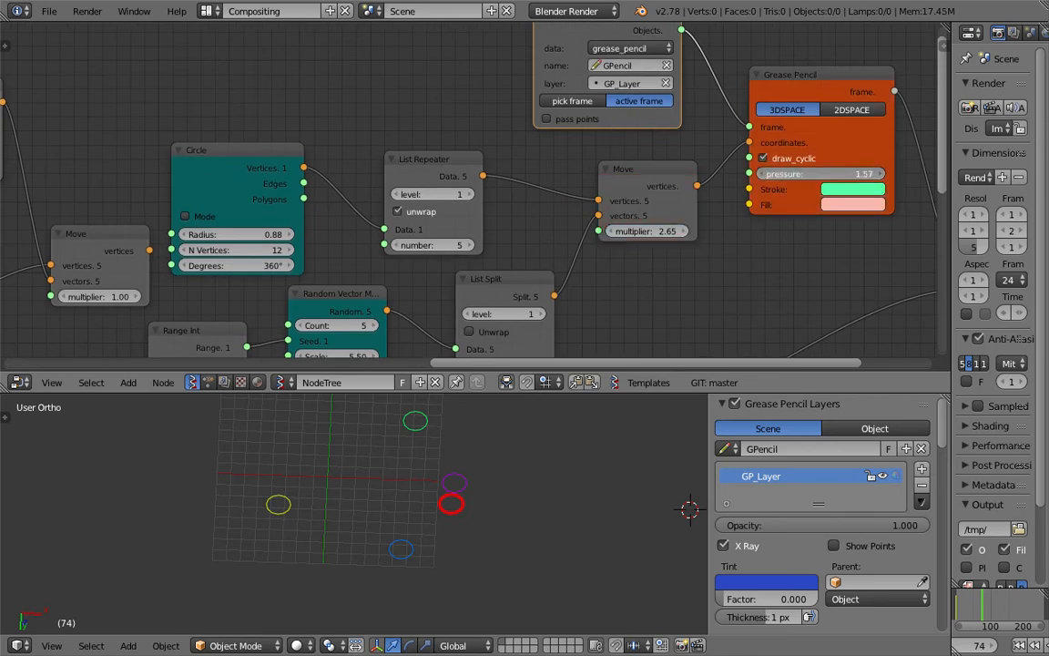
left_click_drag(684, 176, 668, 164)
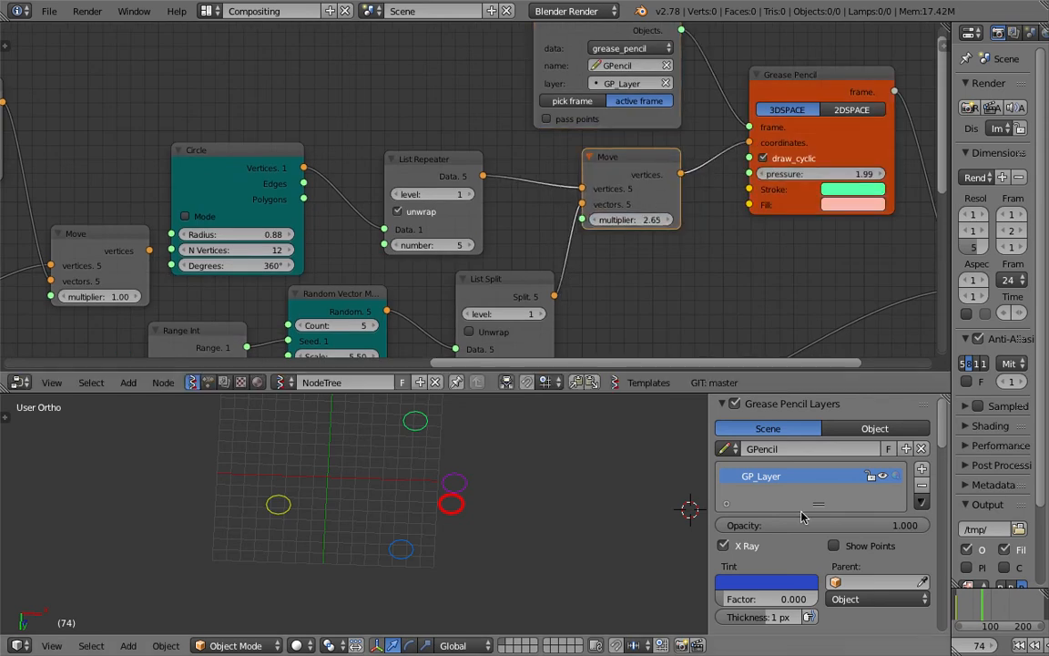
left_click(1004, 642)
Step: Tidy the List Split and Range Int nodes, and set the Random Vector node's count to 5 and scale to 6.04
middle_click_drag(595, 257, 592, 216)
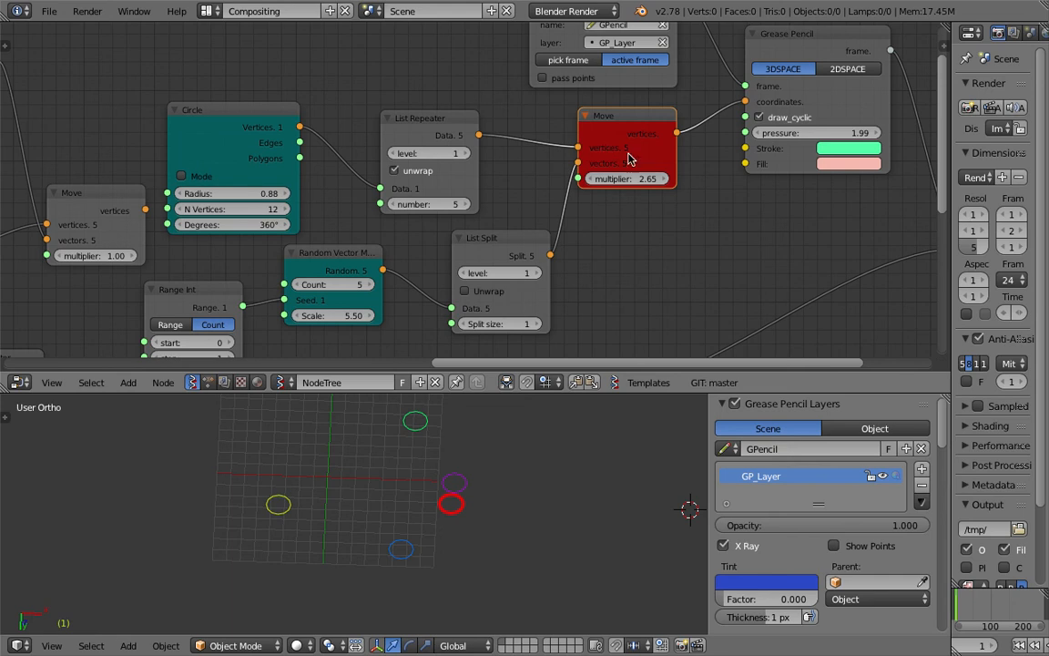
left_click_drag(520, 253, 492, 252)
middle_click_drag(342, 292, 396, 253)
left_click_drag(262, 254, 285, 252)
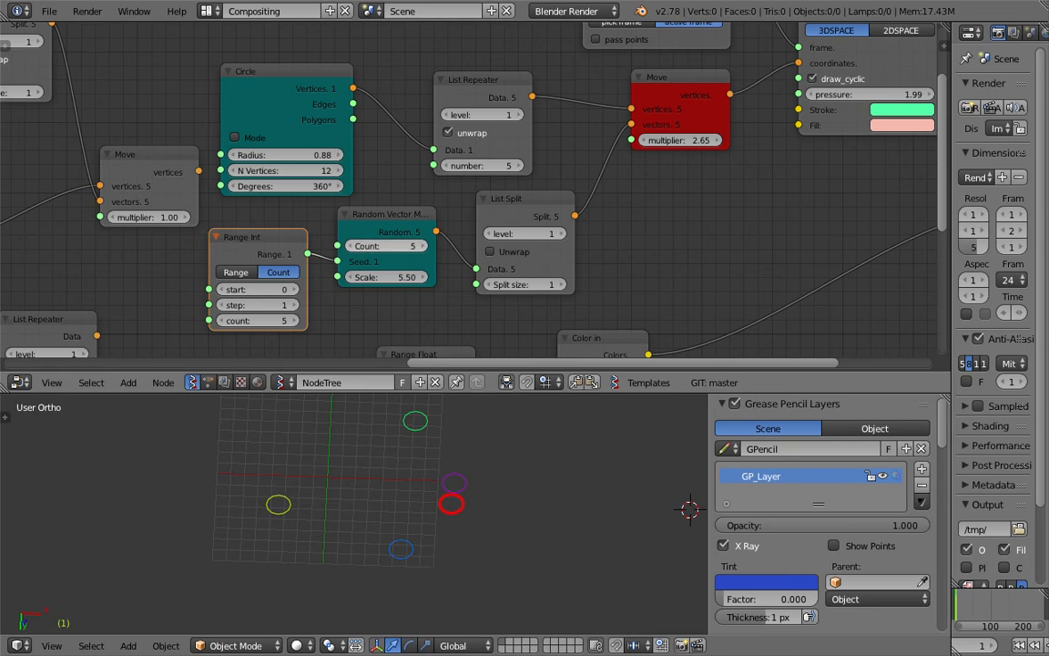
left_click(401, 246)
type("5")
key("Return")
mouse_move(392, 277)
left_mouse_down()
mouse_move(428, 277)
mouse_move(404, 277)
left_mouse_up()
Step: Try a count of 1 on the Range Int node and restore it to 5
left_click(276, 320)
type("1")
key("Return")
left_click(278, 322)
type("5")
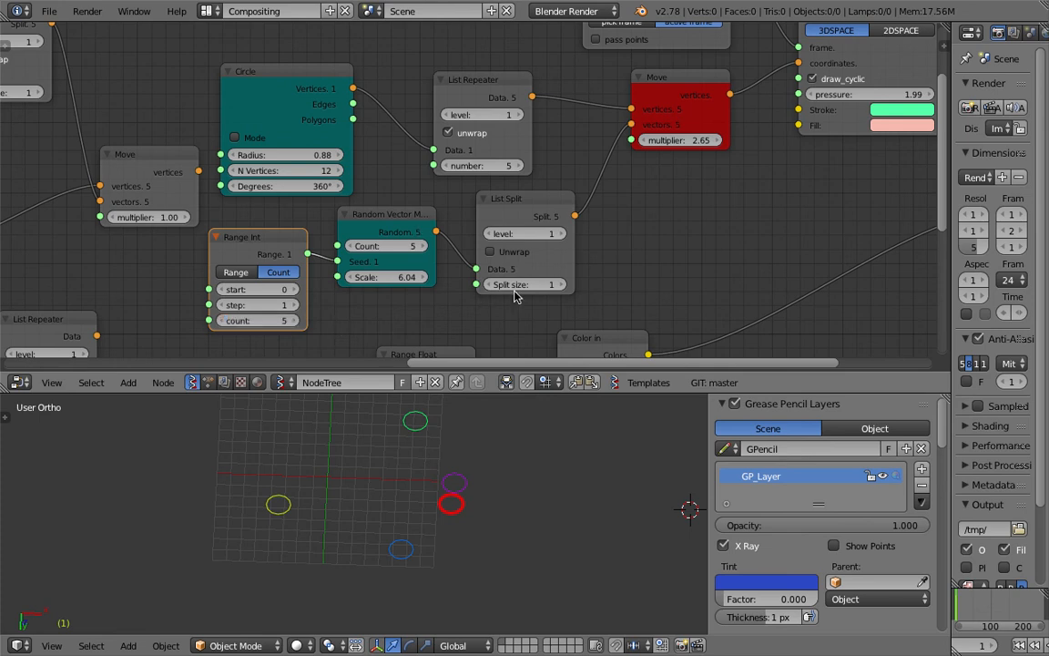
Step: Enable unwrap and set level 2 on List Split, and try other unwrap and level settings on List Repeater
left_click(505, 255)
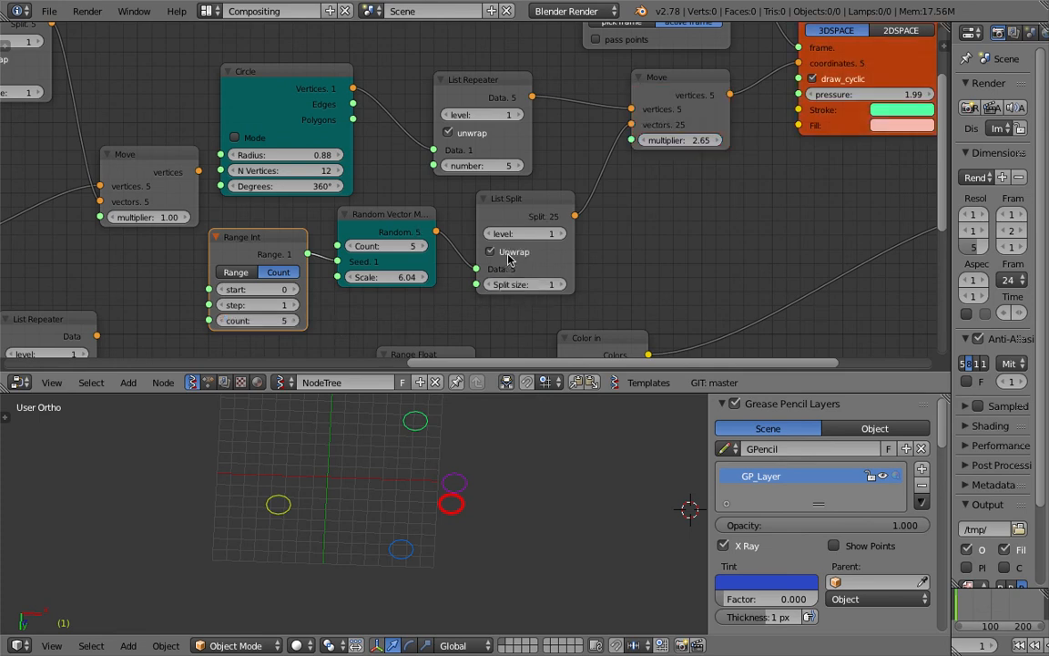
left_click(558, 235)
left_click(448, 116)
left_click(521, 117)
left_click(520, 116)
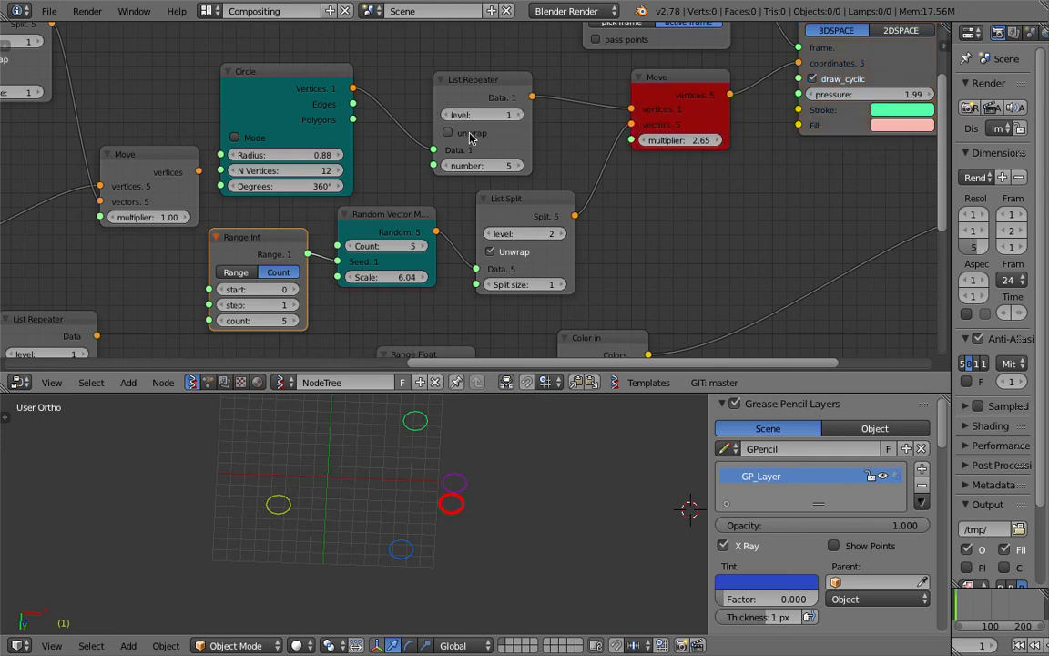
Step: Delete the List Repeater node and link the Circle's Vertices output straight to the Move node's vertices input
left_click(490, 83)
key("x")
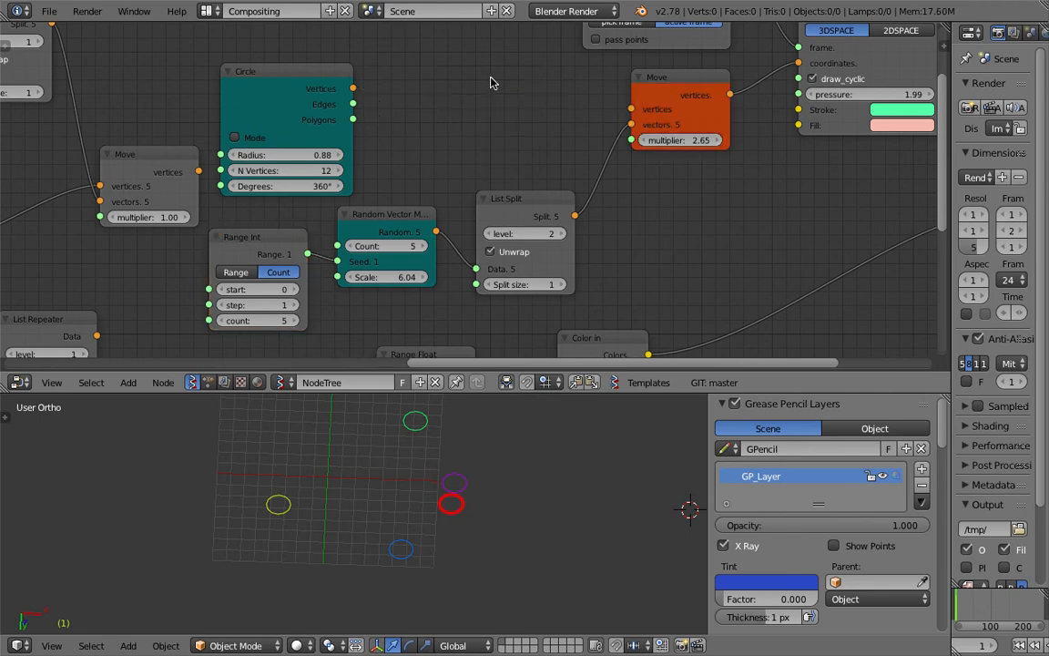
left_click_drag(352, 88, 631, 108)
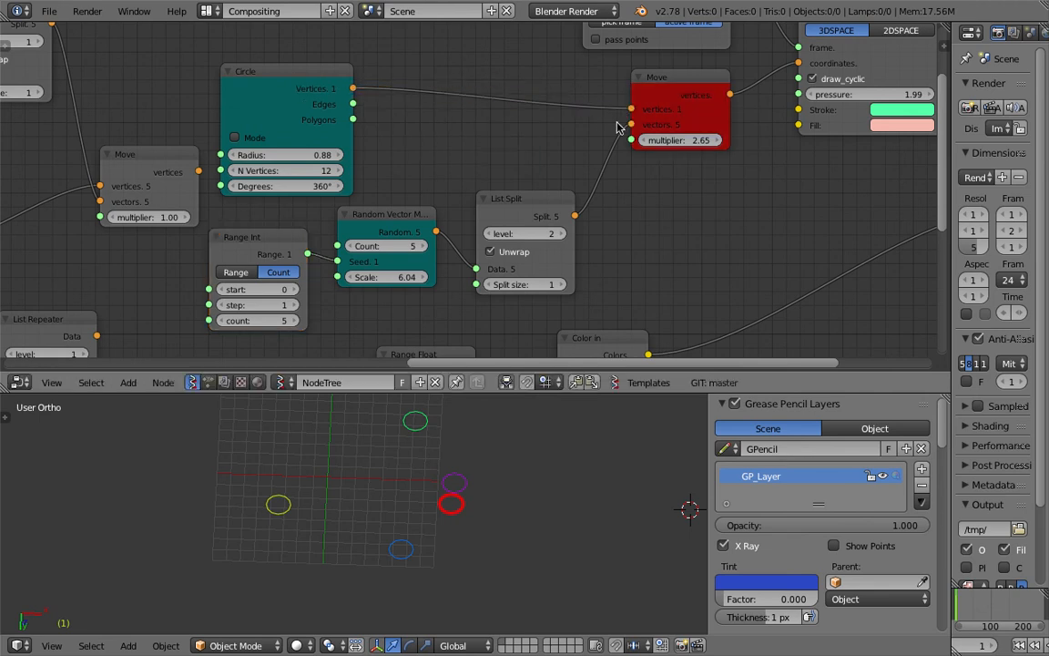
Step: Reposition the Circle and List Split nodes and set the Circle's radius to 1.57
left_click_drag(498, 197, 470, 186)
left_click_drag(334, 83, 445, 68)
left_click_drag(425, 139, 487, 139)
left_click_drag(544, 202, 572, 212)
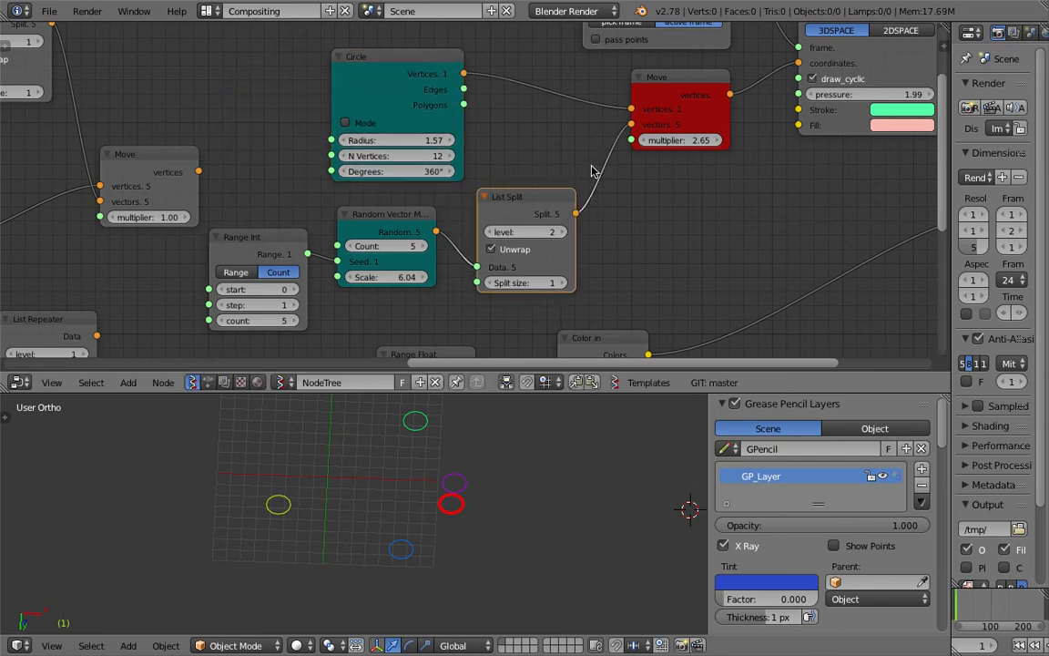
Step: Try bypassing the List Split node, and reconnect it to the Move node with unwrap off, level 2 and split size 1
left_click_drag(435, 231, 631, 126)
left_click_drag(539, 204, 631, 124)
left_click(515, 194)
left_click(524, 216)
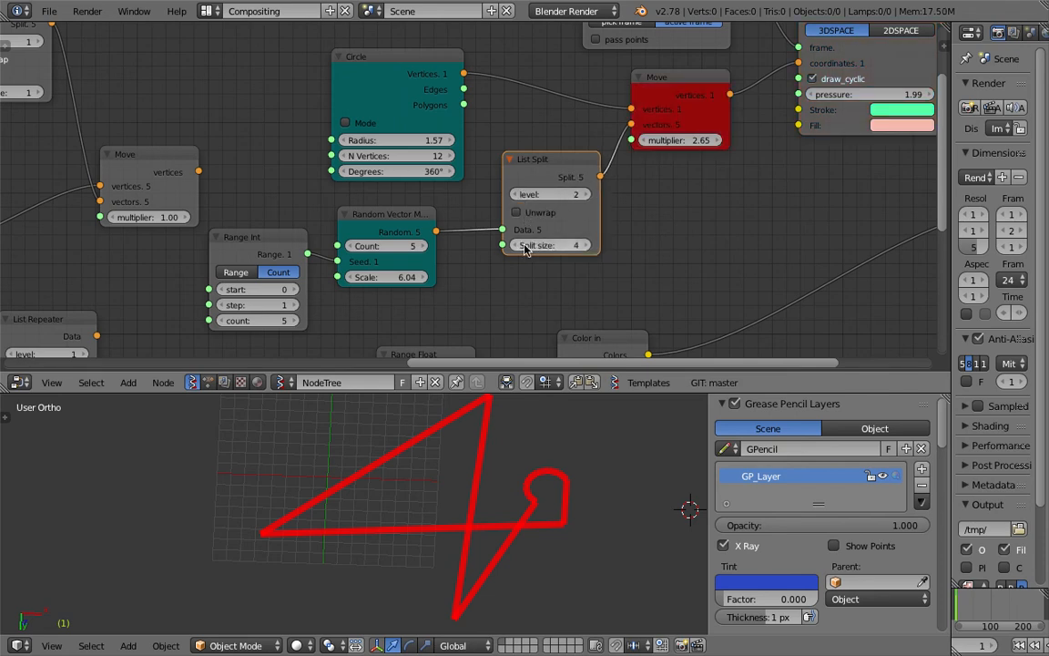
left_click_drag(528, 167, 507, 207)
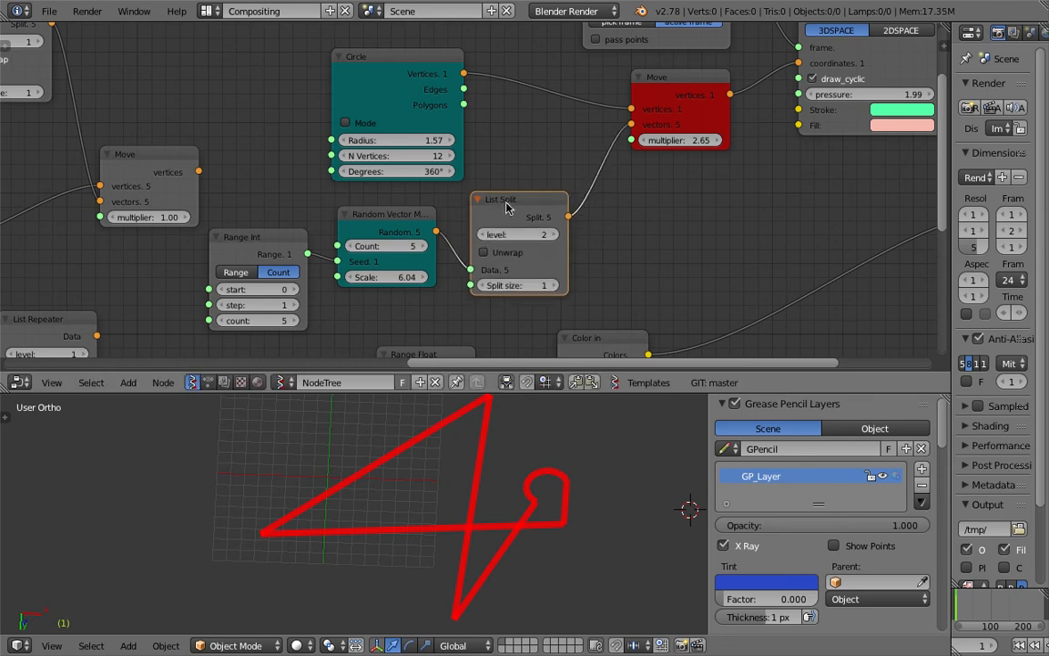
Step: Shift the Circle node aside and insert a List Repeater node on the link between the Circle and Move nodes
middle_click_drag(592, 194, 568, 174)
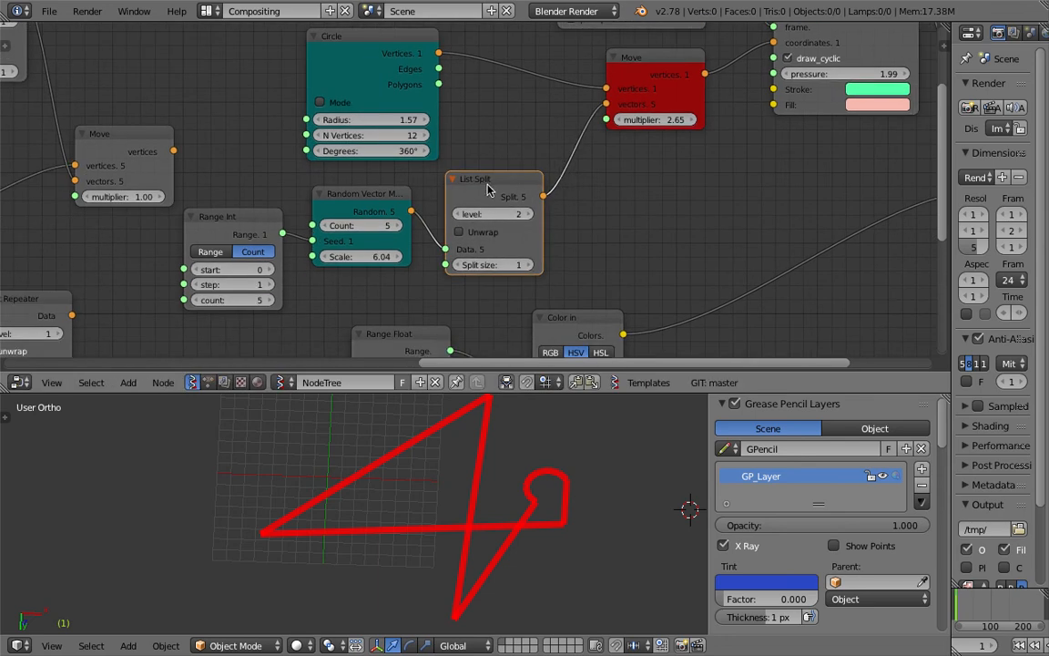
middle_click_drag(462, 84, 456, 103)
left_click_drag(407, 93, 350, 91)
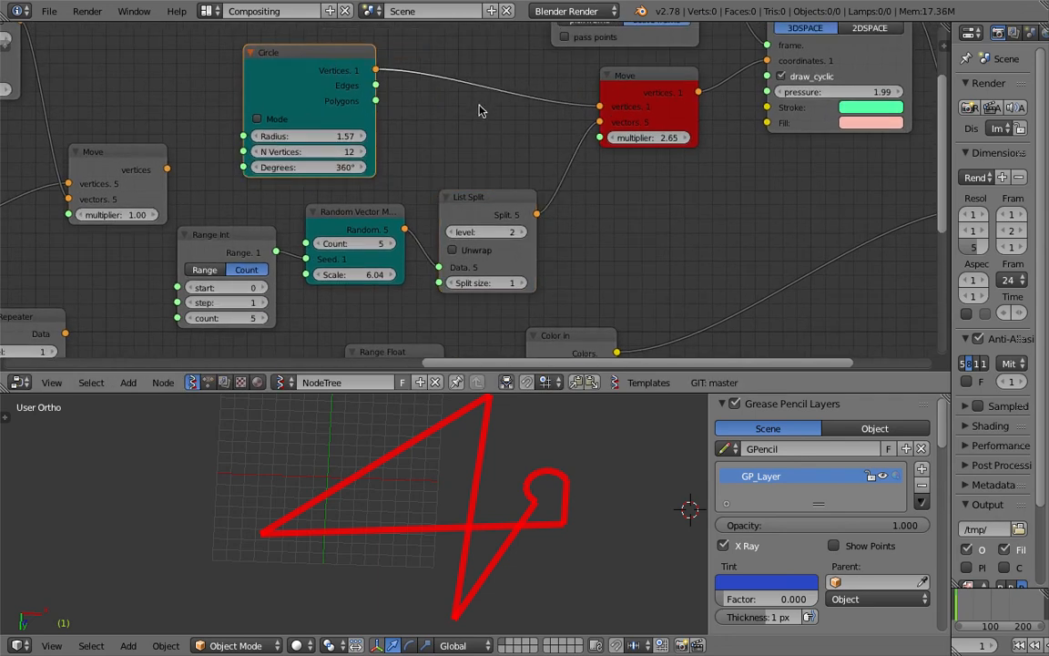
key("shift+a")
left_click(475, 121)
type("rep")
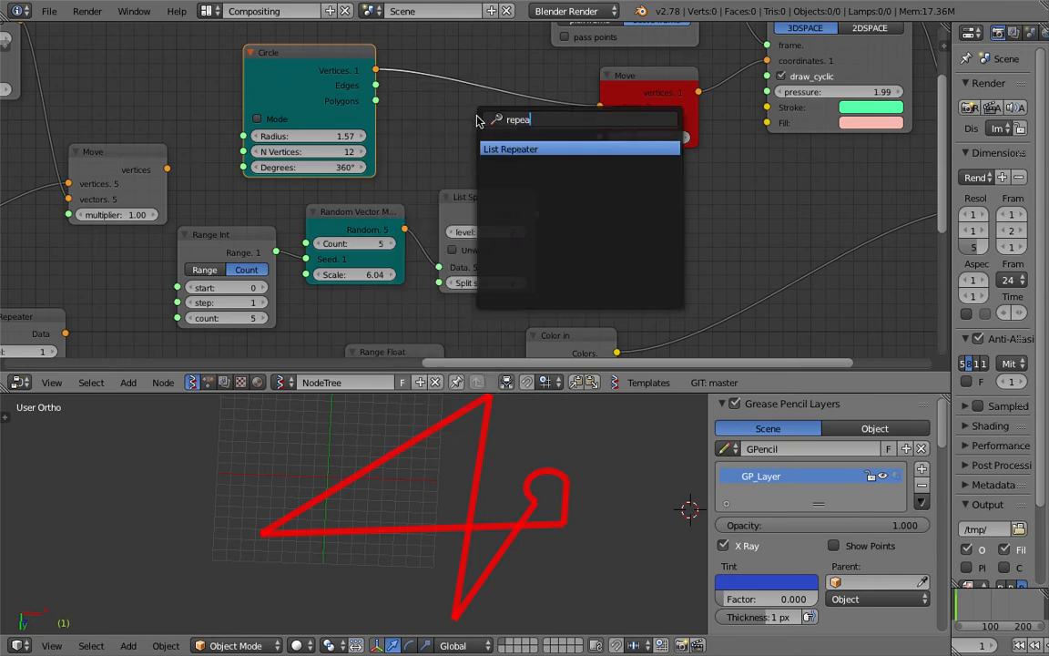
type("ea")
key("Return")
left_click(435, 70)
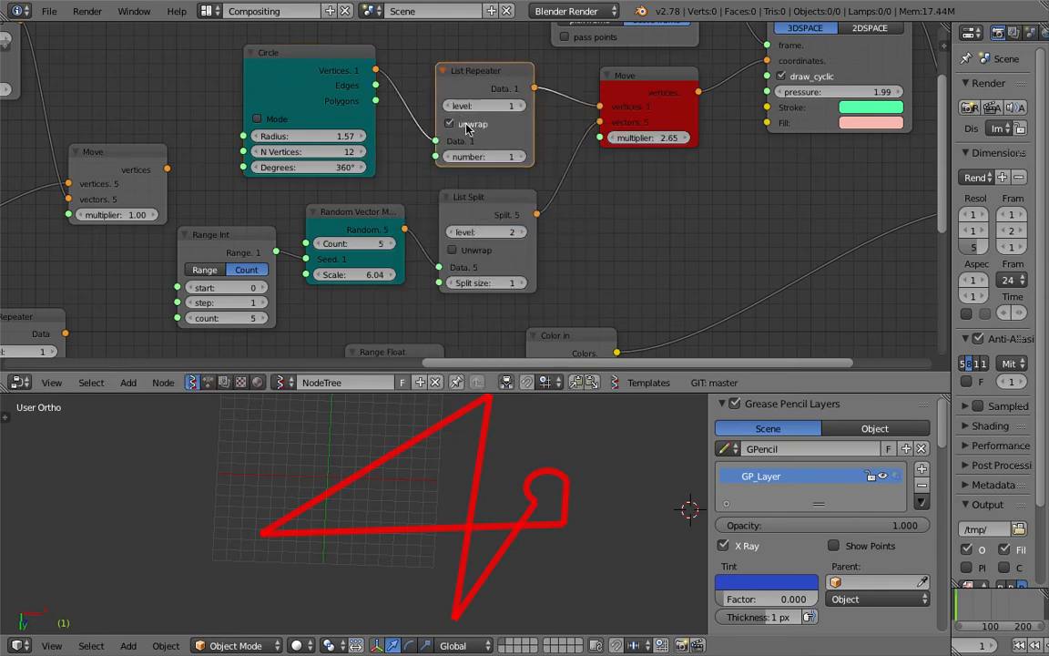
Step: Turn off unwrap on the List Repeater with level 1 and number 1, and set the Circle's radius to 2.32
left_click_drag(492, 157, 469, 157)
left_click_drag(493, 107, 516, 107)
scroll(437, 127, "down", 2)
middle_click_drag(442, 149, 451, 181)
left_click_drag(351, 168, 373, 168)
left_click_drag(344, 122, 312, 117)
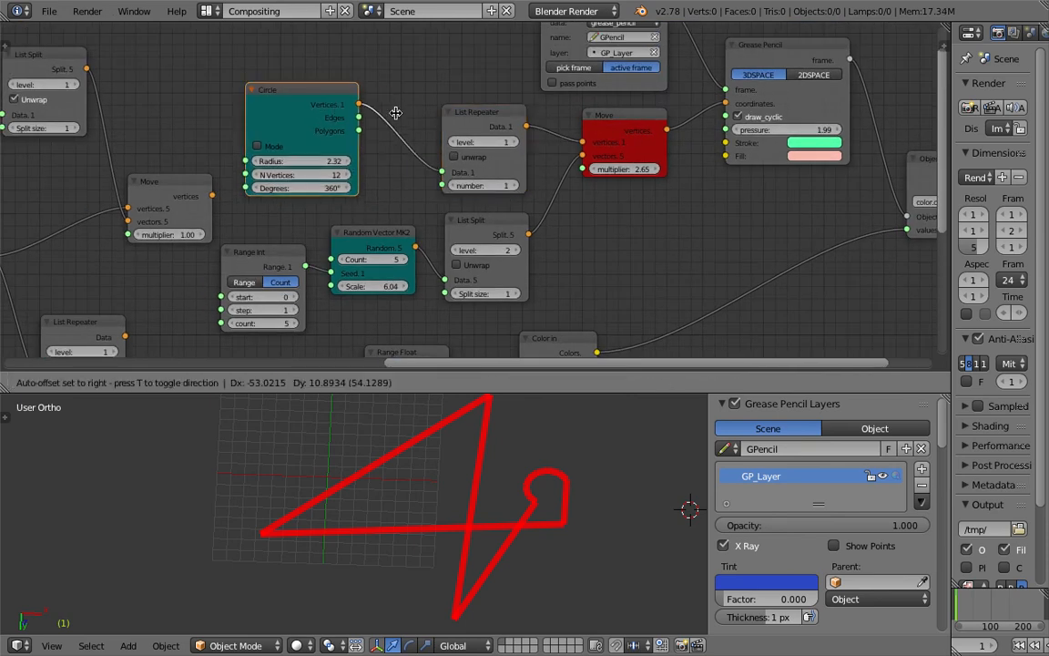
Step: Reposition the List Repeater, the Object ID Selector and the unlinked Move node to tidy the layout
left_click_drag(468, 119, 459, 116)
scroll(496, 114, "down", 2)
middle_click_drag(536, 106, 454, 174)
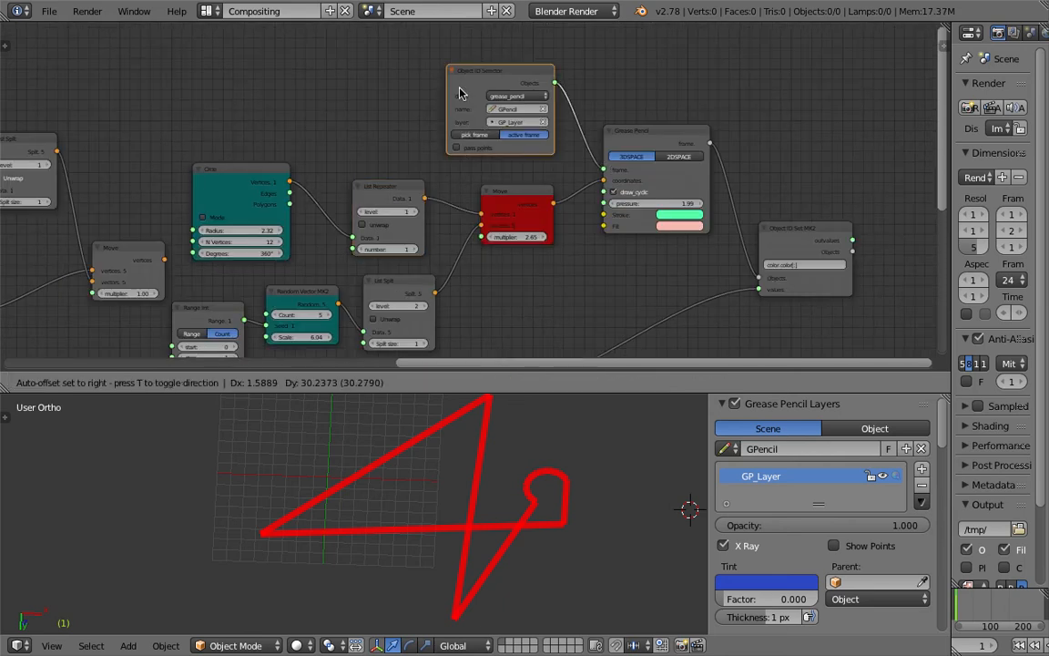
left_click_drag(460, 109, 460, 83)
scroll(460, 169, "up", 1)
middle_click_drag(431, 264, 475, 204)
middle_click_drag(339, 219, 417, 164)
left_click_drag(402, 194, 404, 181)
middle_click_drag(398, 210, 421, 202)
middle_click_drag(284, 179, 415, 192)
left_click_drag(336, 164, 325, 136)
scroll(552, 216, "down", 6)
middle_click_drag(542, 153, 587, 64)
scroll(521, 158, "down", 1)
middle_click_drag(517, 157, 506, 160)
middle_click_drag(548, 253, 181, 311)
middle_click_drag(379, 270, 647, 307)
Step: Open the recent file containing the grease_handwriting node tree and go to frame 59
left_click(48, 11)
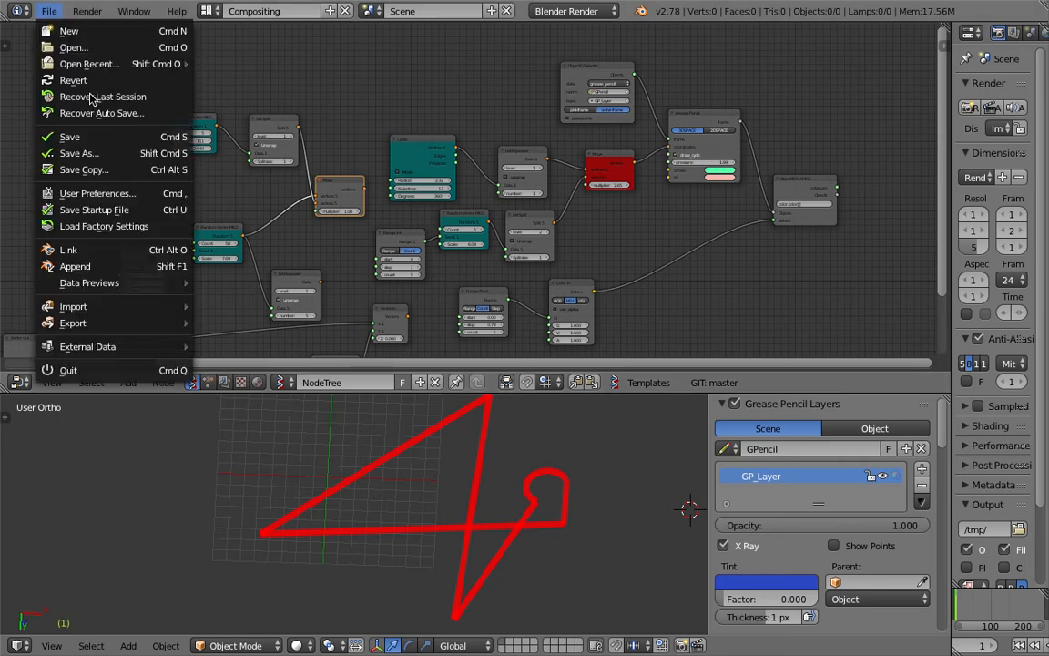
left_click(48, 11)
mouse_move(115, 63)
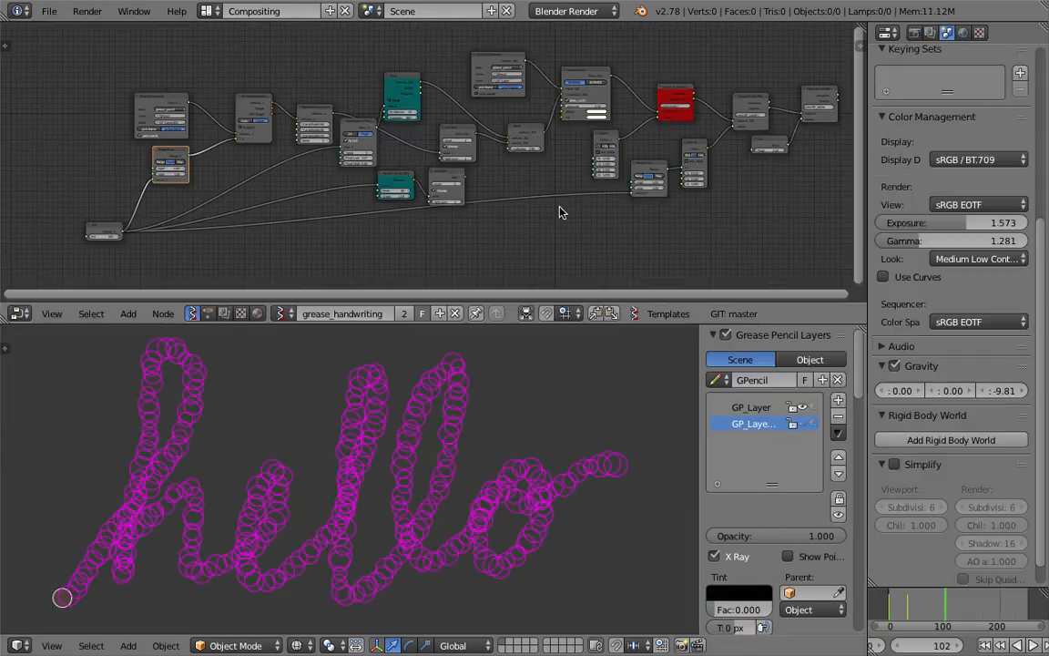
left_click(921, 603)
scroll(461, 506, "up", 4)
scroll(460, 505, "down", 4)
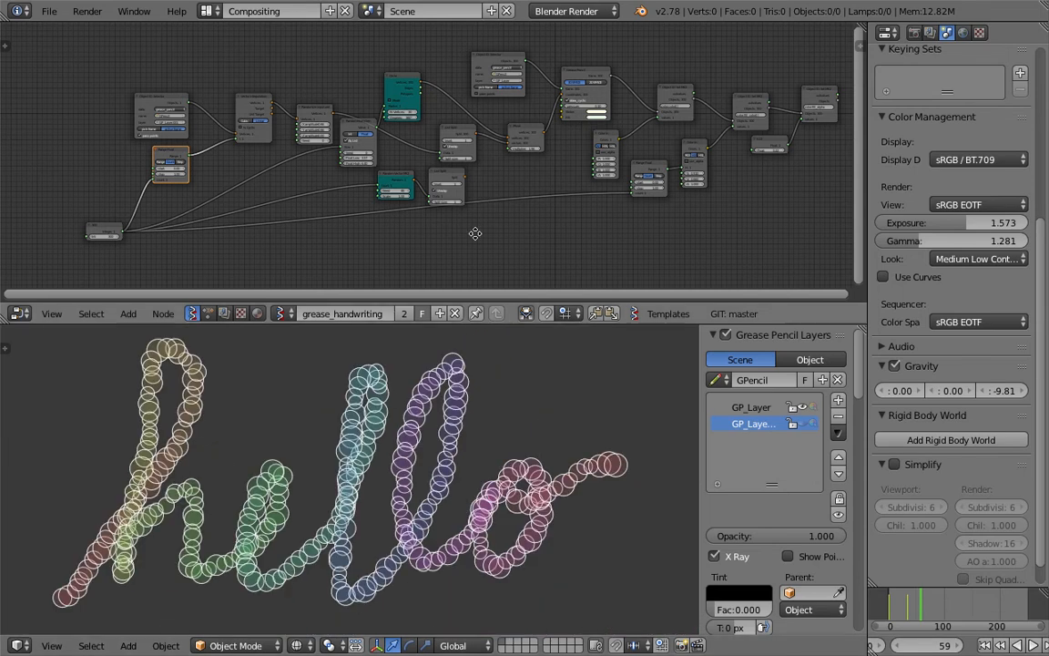
Step: Examine the grease_handwriting node tree and the coloured circle strokes that follow the handwritten word in the 3D view
scroll(382, 209, "up", 5)
scroll(442, 182, "down", 4)
middle_click_drag(341, 189, 506, 195)
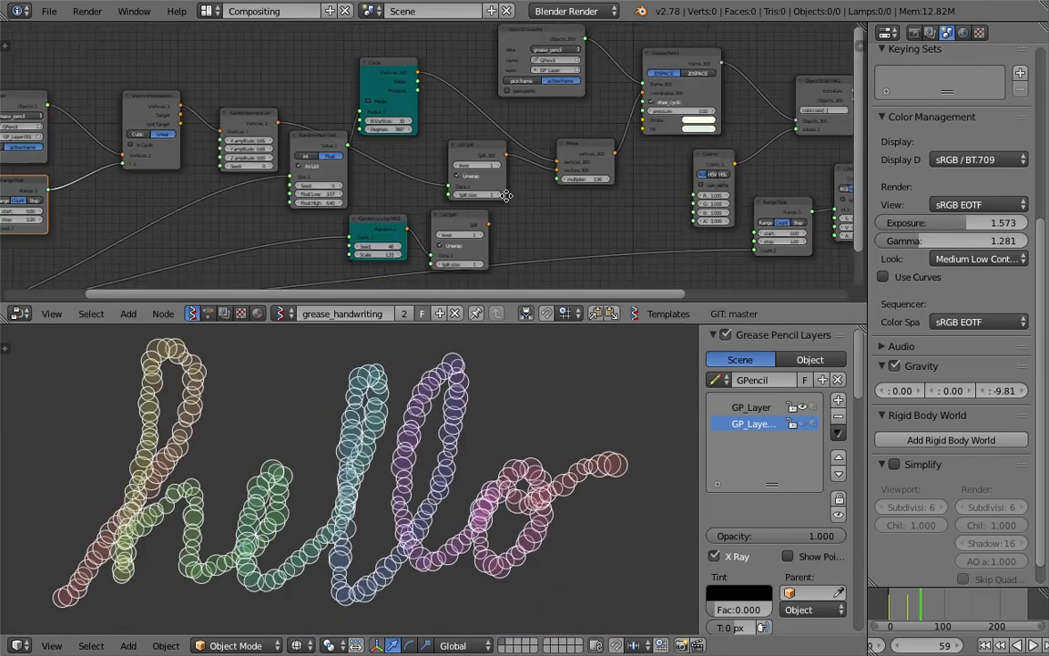
middle_click_drag(462, 162, 658, 124)
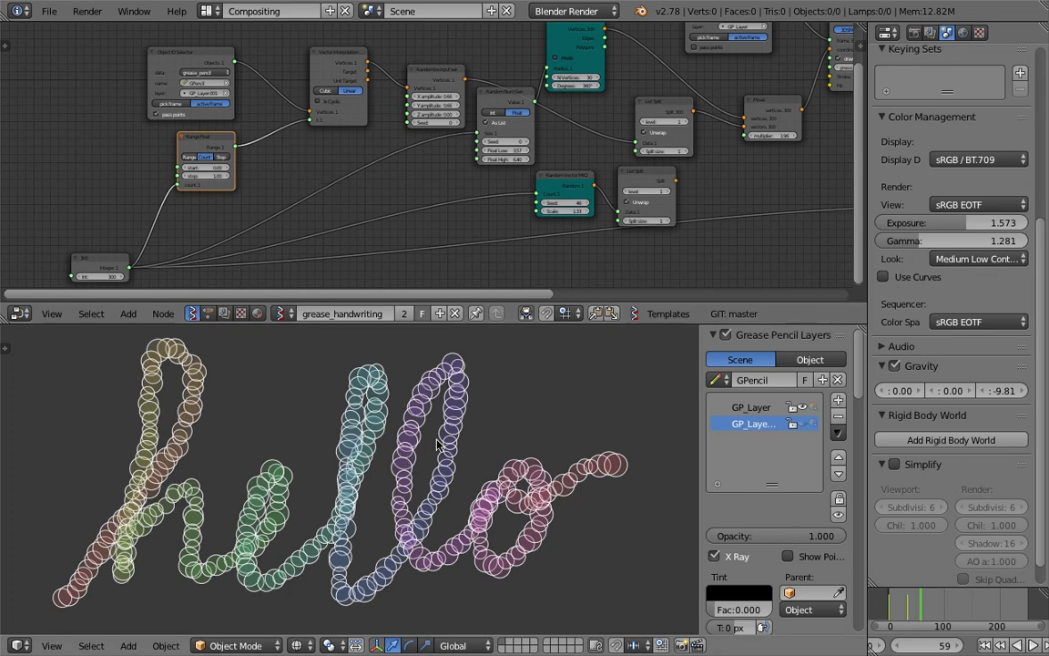
middle_click_drag(164, 527, 209, 512, "shift")
scroll(200, 516, "up", 3)
scroll(205, 515, "down", 3)
scroll(422, 455, "up", 2)
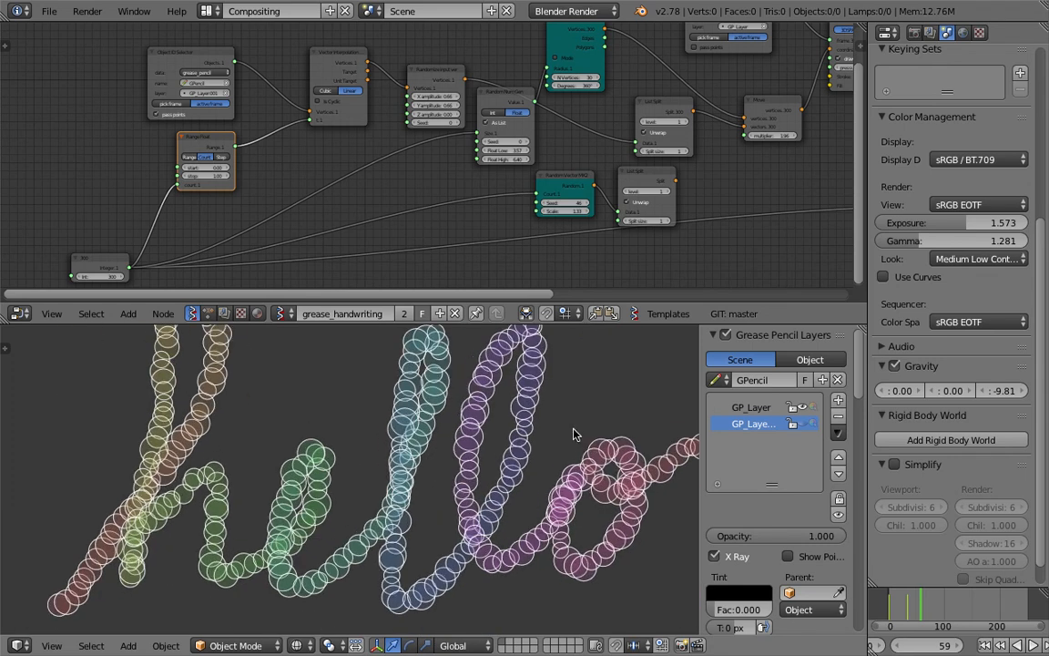
left_click_drag(698, 376, 653, 375)
scroll(449, 466, "down", 2)
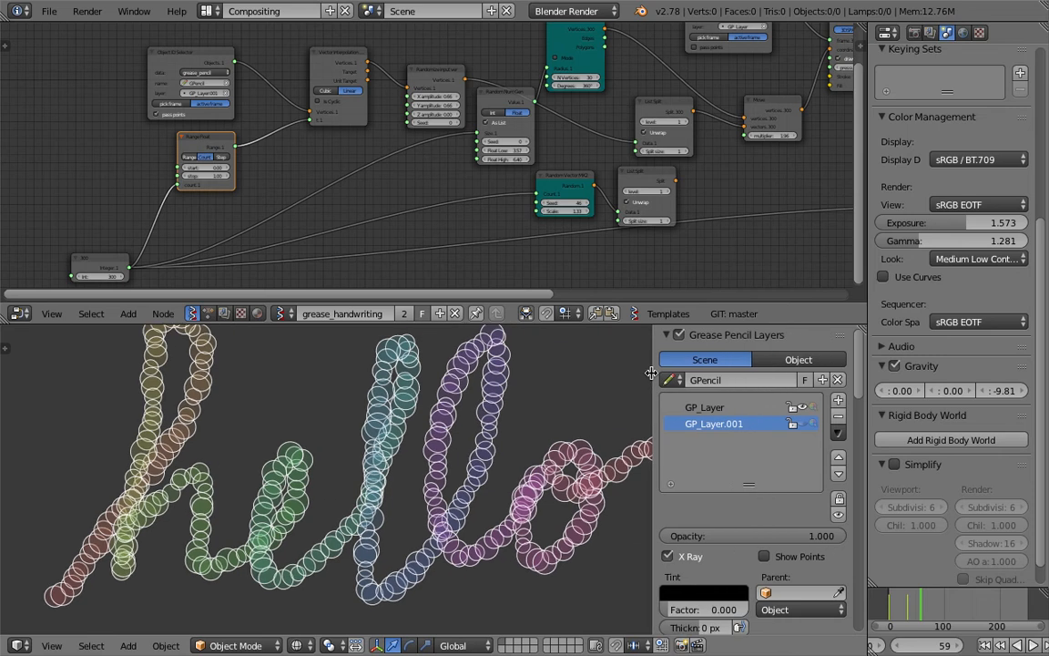
scroll(453, 441, "up", 2)
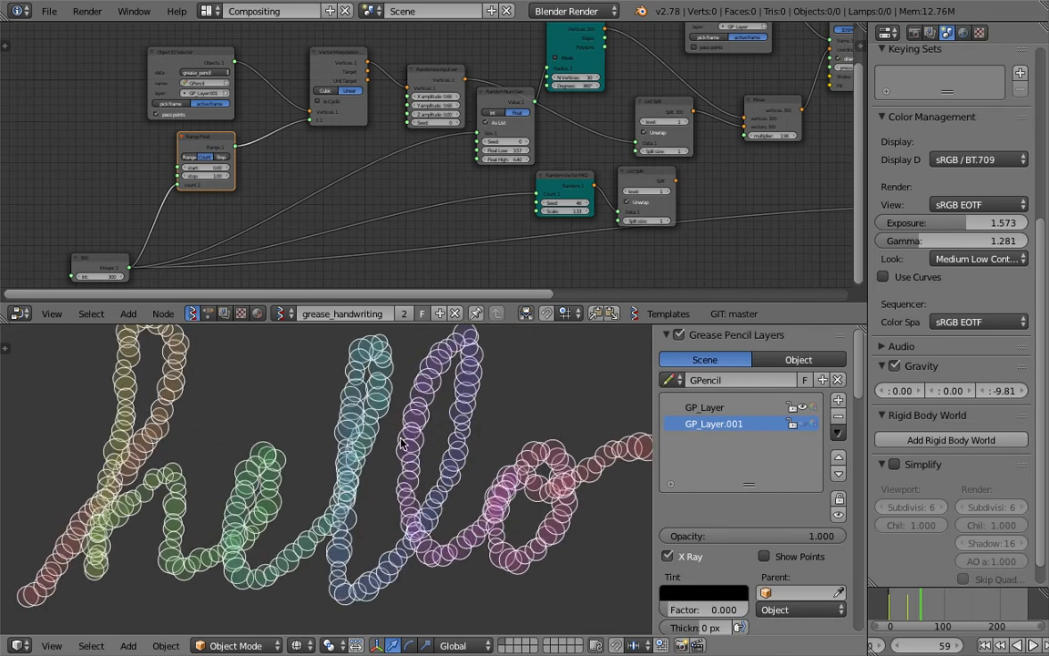
left_click_drag(653, 364, 745, 364)
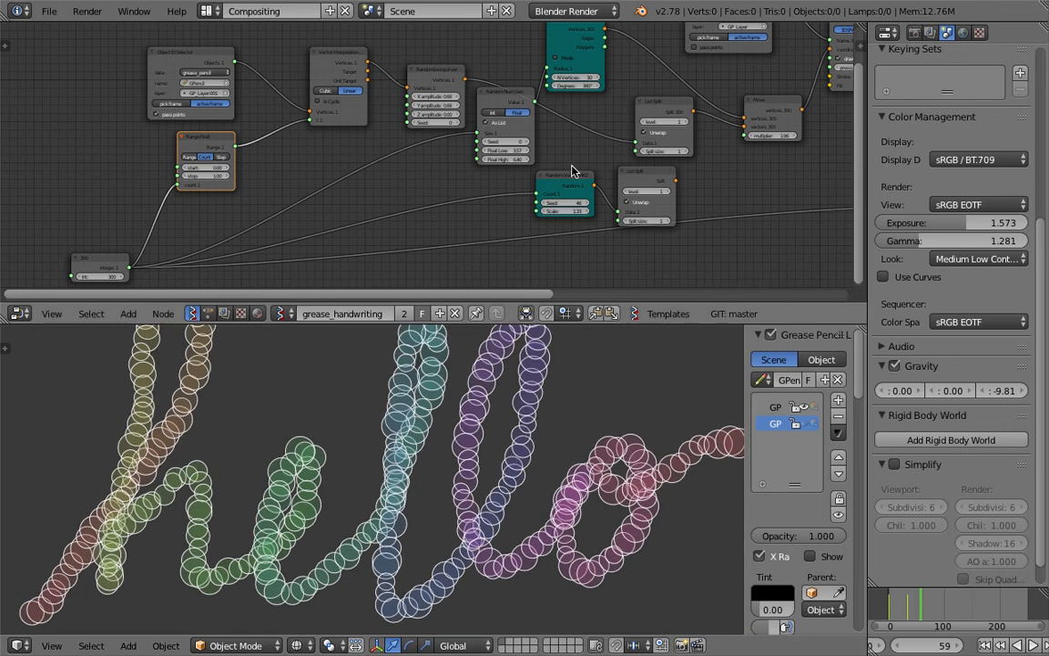
scroll(530, 151, "down", 3)
middle_click_drag(530, 150, 470, 160)
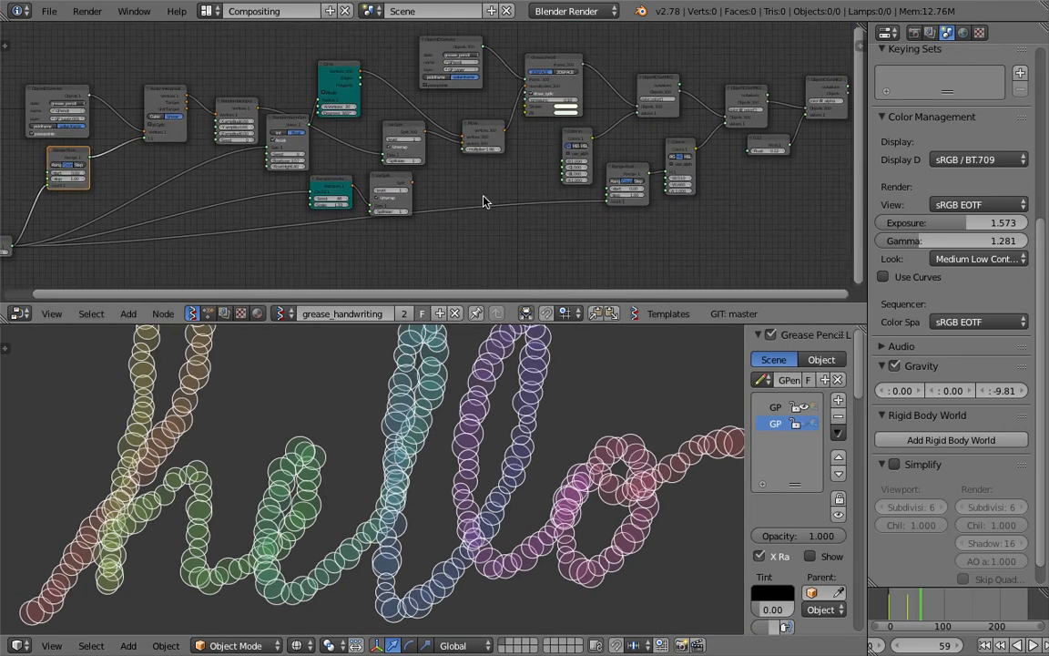
scroll(223, 84, "down", 1)
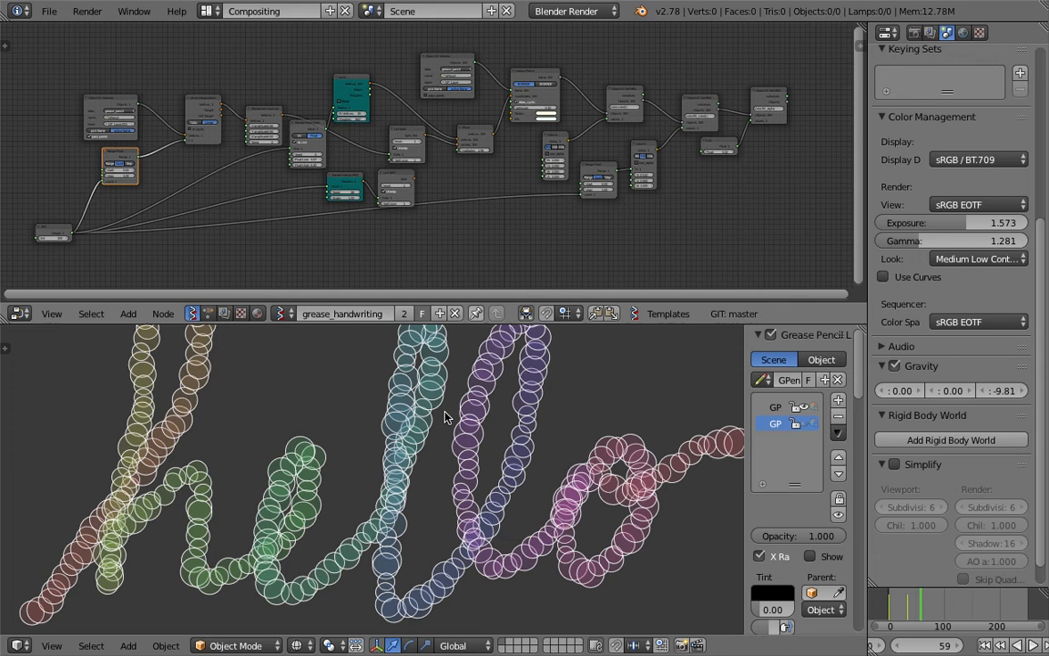
Step: Reopen the previous file with the NodeTree setup from the recent files
left_click(50, 12)
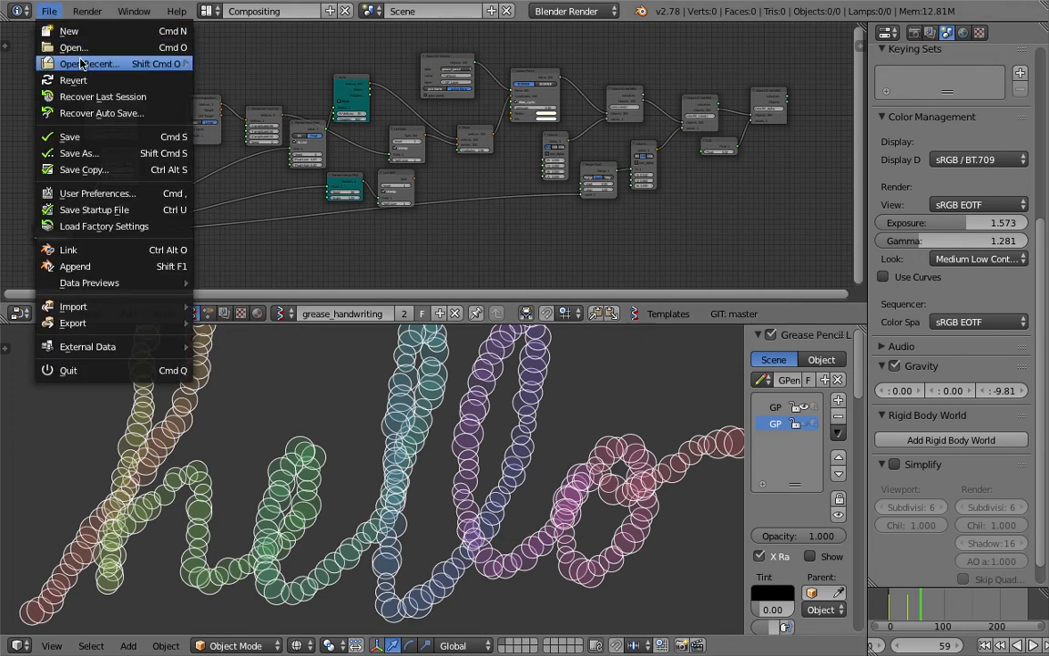
mouse_move(80, 63)
left_click(260, 80)
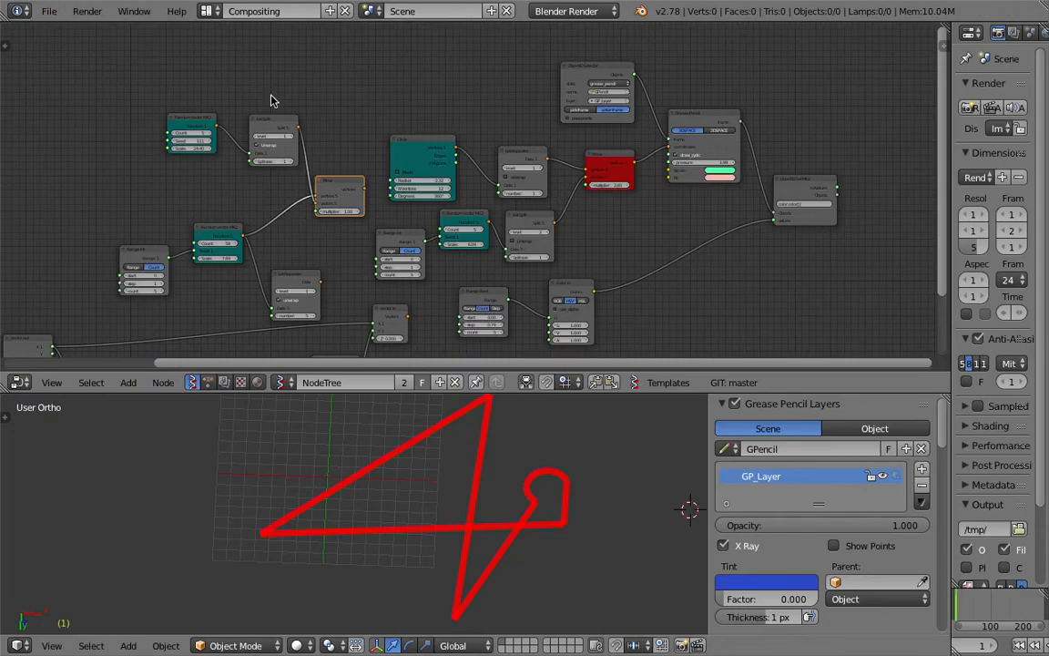
Step: Delete the Circle, List Repeater and Move nodes along with the Range Int, Random Vector and List Split nodes feeding that Move
middle_click_drag(615, 213, 484, 246)
scroll(475, 193, "up", 8)
left_click_drag(499, 187, 483, 177)
scroll(489, 198, "down", 3)
middle_click_drag(457, 231, 612, 176)
left_click(361, 114)
left_click(507, 125, "shift")
left_click(629, 120, "shift")
left_click(524, 228, "shift")
left_click(358, 249, "shift")
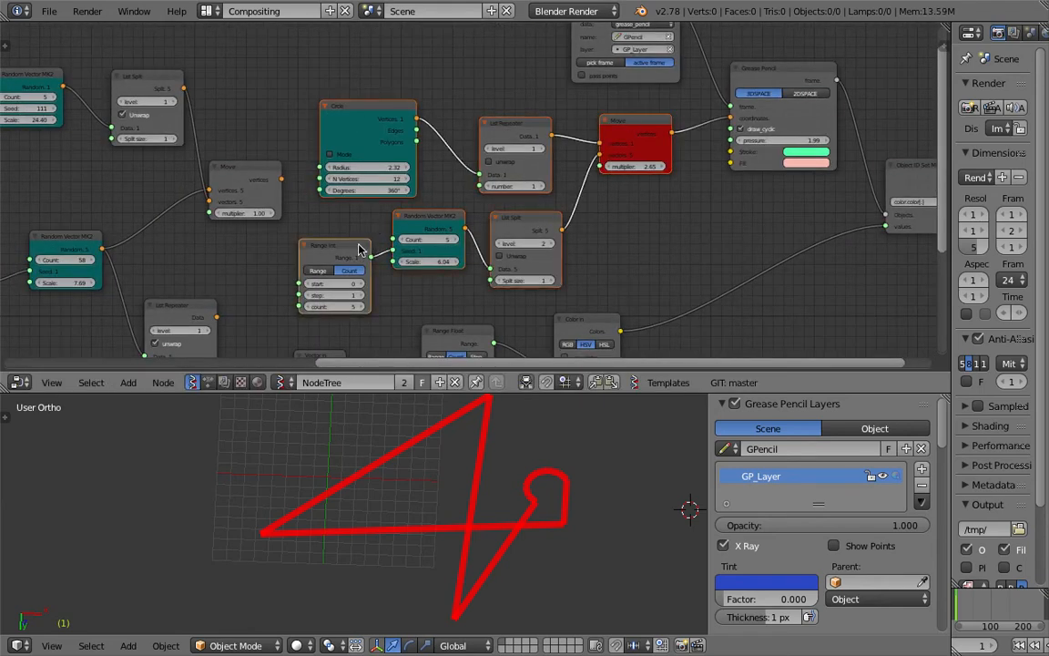
key("x")
Step: Link the remaining Move node's vertices output to the Grease Pencil node's coordinates and go to frame 90
middle_click_drag(545, 254, 587, 193)
scroll(672, 238, "up", 2, "shift")
left_click_drag(315, 150, 764, 89)
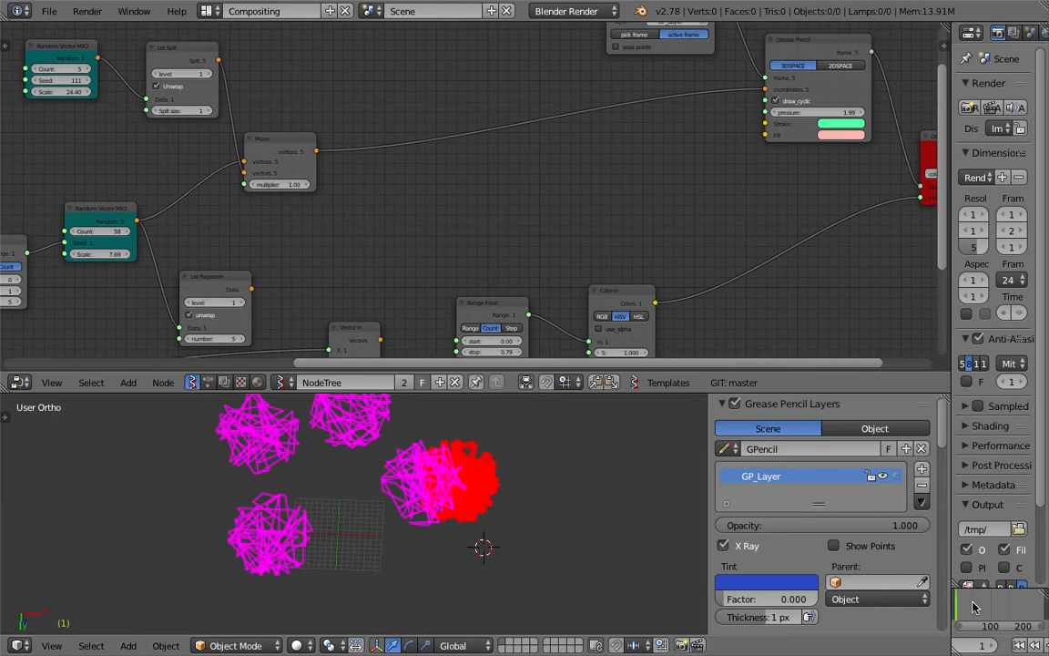
key("shift+Right")
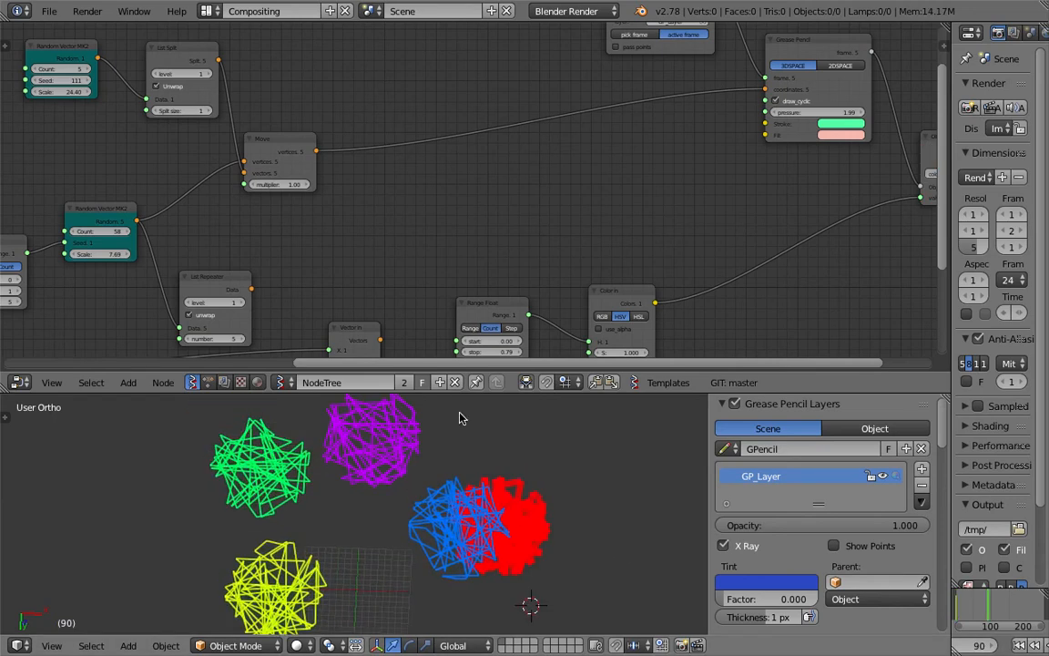
Step: Enlarge the 3D view, then set the Move multiplier to 1.48 and the lower Random Vector's scale to 8.17
mouse_move(421, 373)
left_mouse_down()
mouse_move(475, 330)
mouse_move(448, 406)
mouse_move(428, 263)
left_mouse_up()
scroll(429, 447, "up", 2)
scroll(426, 429, "down", 2)
scroll(411, 171, "down", 1)
middle_click_drag(444, 182, 492, 188)
mouse_move(337, 134)
left_mouse_down()
mouse_move(437, 133)
mouse_move(301, 134)
mouse_move(380, 134)
left_mouse_up()
middle_click_drag(287, 159, 394, 209)
middle_click_drag(309, 188, 314, 126)
mouse_move(290, 179)
left_mouse_down()
mouse_move(381, 184)
mouse_move(342, 184)
left_mouse_up()
middle_click_drag(242, 196, 251, 156)
scroll(284, 153, "up", 1)
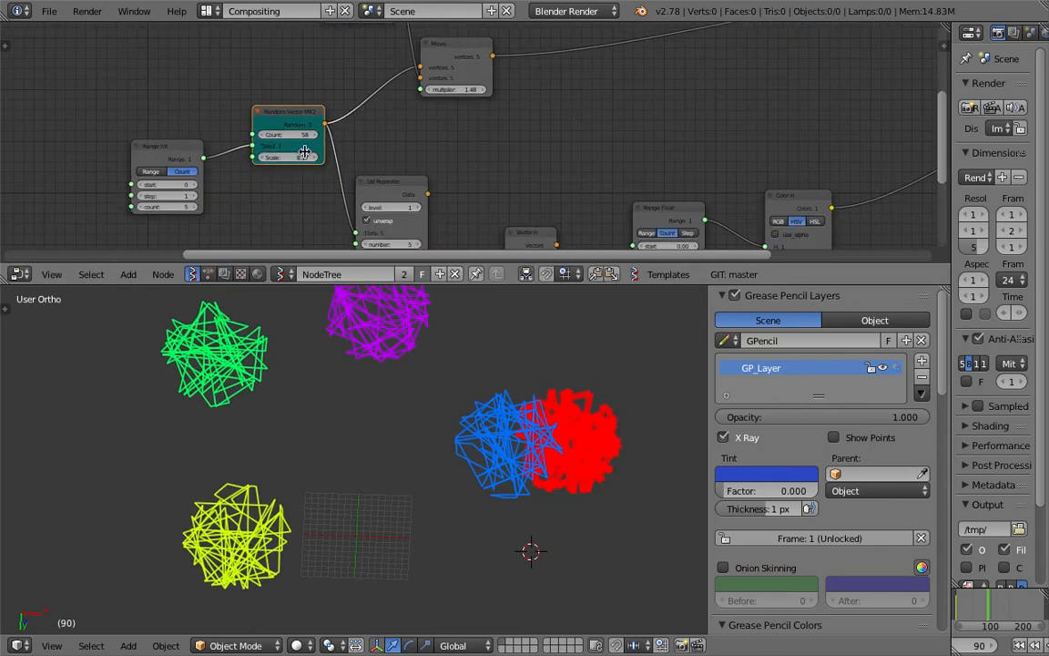
Step: Set Range Int's start to 38 and the seed of the Random Vector feeding List Split to 138, repositioning List Repeater and Move
left_click_drag(410, 175, 430, 138)
left_click_drag(175, 187, 358, 380)
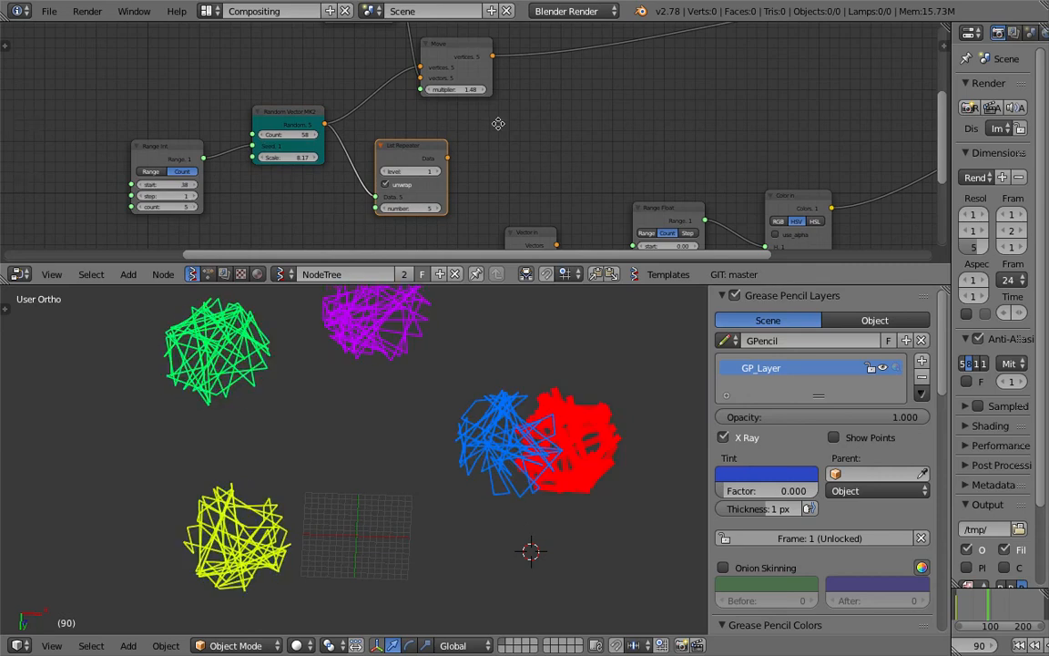
middle_click_drag(498, 122, 387, 241)
left_click_drag(344, 159, 473, 129)
left_click_drag(119, 97, 166, 98)
scroll(432, 428, "down", 3)
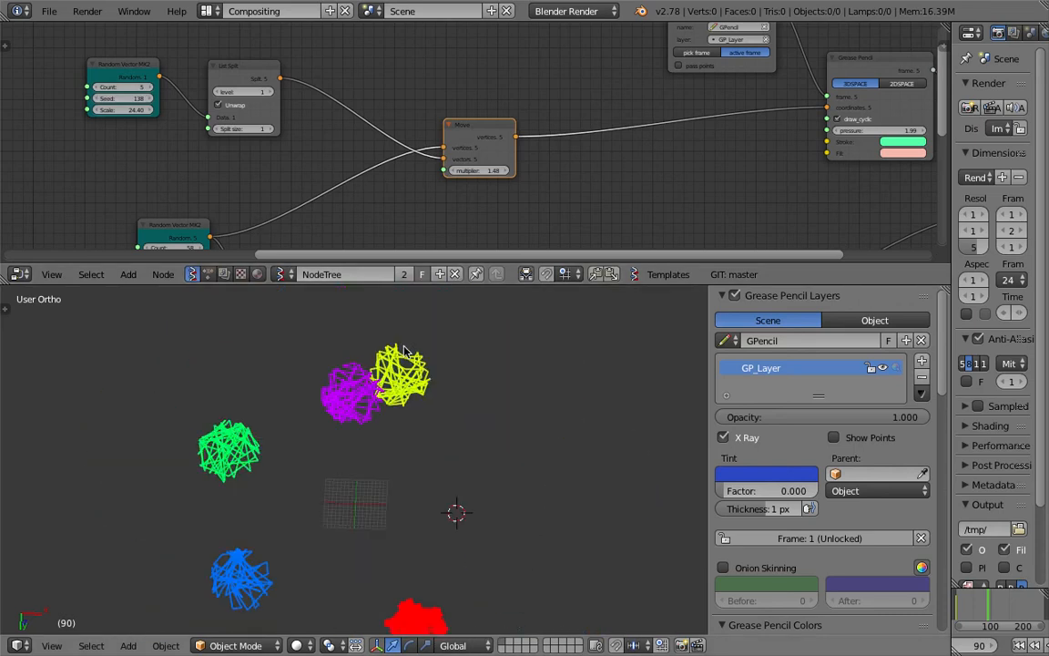
Step: Reposition the Object ID Selector and Grease Pencil nodes and enlarge the node editor area
scroll(562, 136, "down", 2)
middle_click_drag(590, 120, 444, 215)
left_click_drag(523, 108, 462, 73)
left_click_drag(679, 176, 647, 142)
middle_click_drag(646, 142, 541, 60)
left_click_drag(561, 285, 551, 392)
Step: Link the Vector in node's output to the Grease Pencil coordinates and turn off draw_cyclic
mouse_move(270, 285)
left_mouse_down()
mouse_move(572, 47)
mouse_move(569, 37)
left_mouse_up()
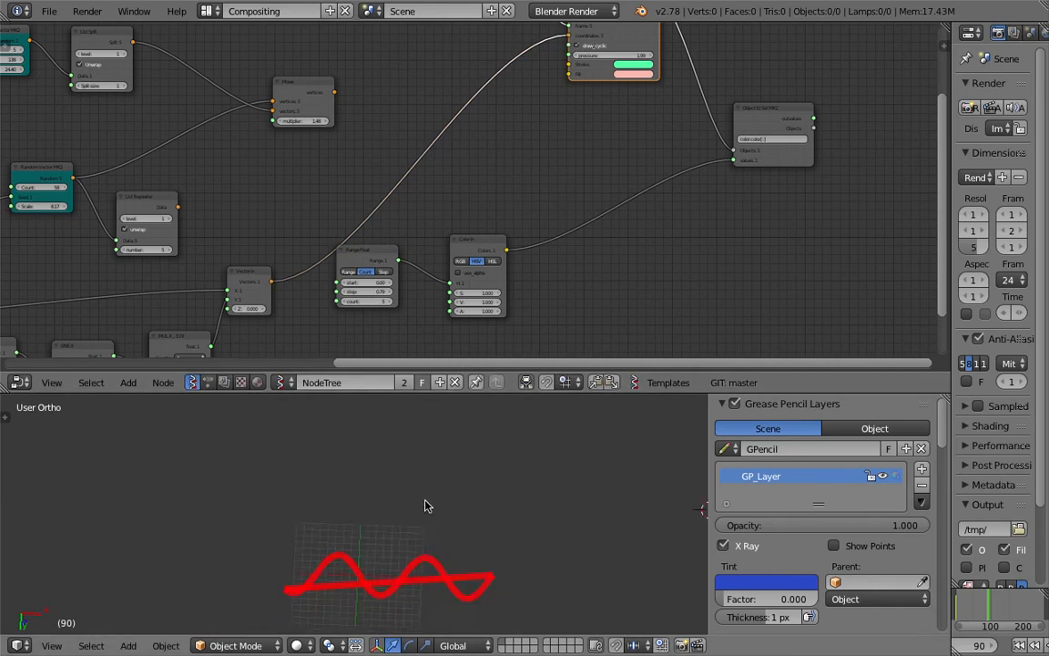
scroll(583, 127, "up", 2)
left_click(596, 83)
key("ctrl+s")
Step: Link the Move node's vertices to the Grease Pencil coordinates again and turn on draw_cyclic
left_click_drag(292, 137, 339, 122)
left_click_drag(531, 78, 566, 71)
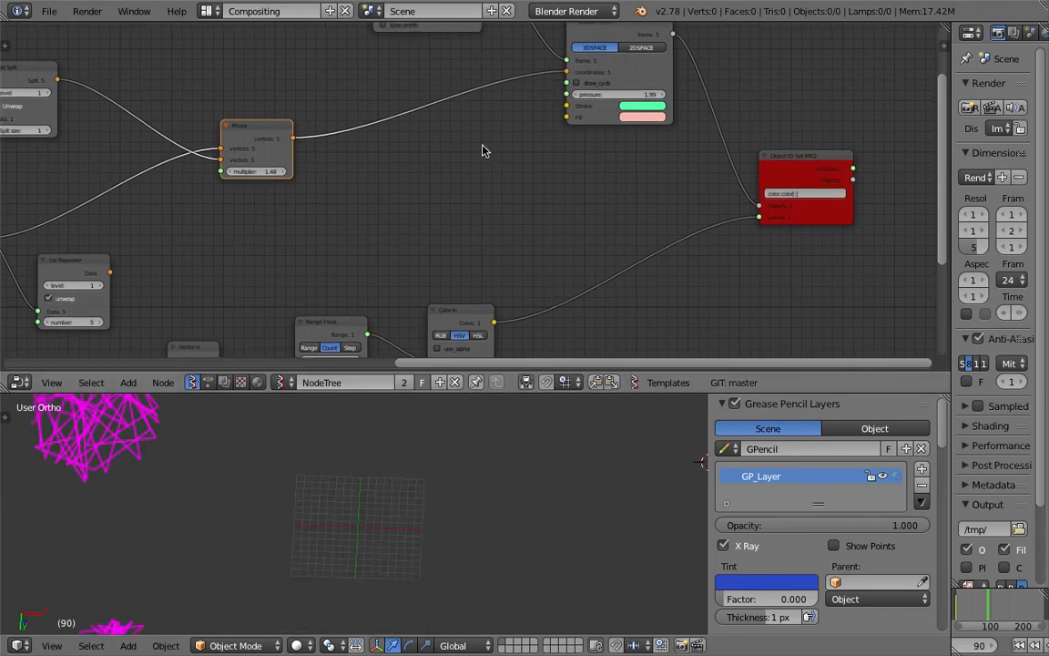
left_click_drag(268, 129, 379, 121)
scroll(546, 96, "up", 2)
middle_click_drag(626, 57, 608, 118)
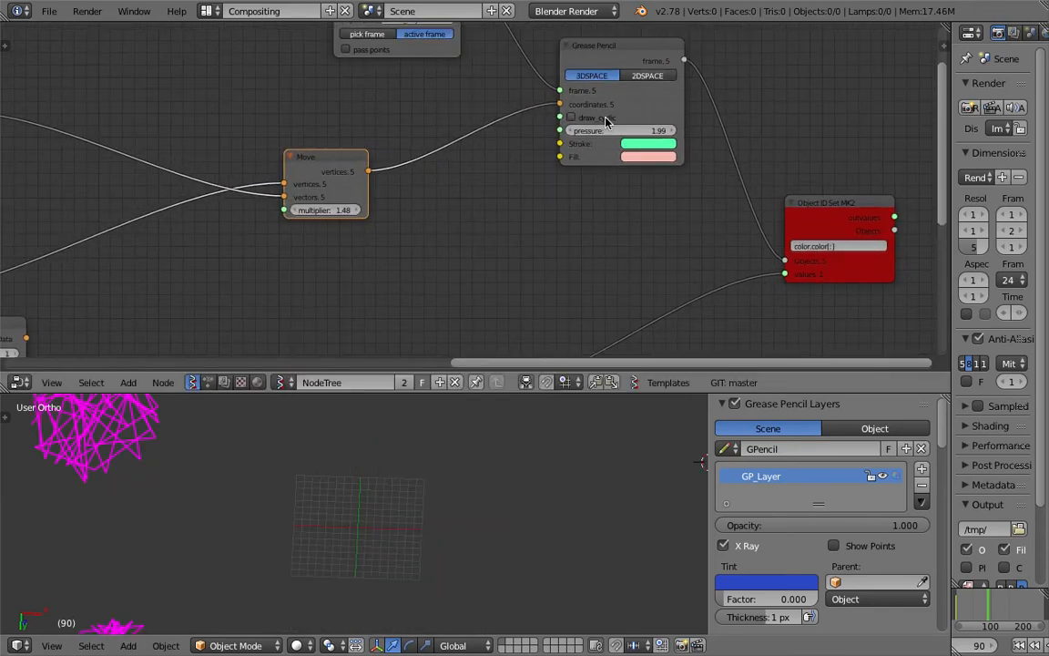
left_click(606, 119)
scroll(222, 472, "down", 5)
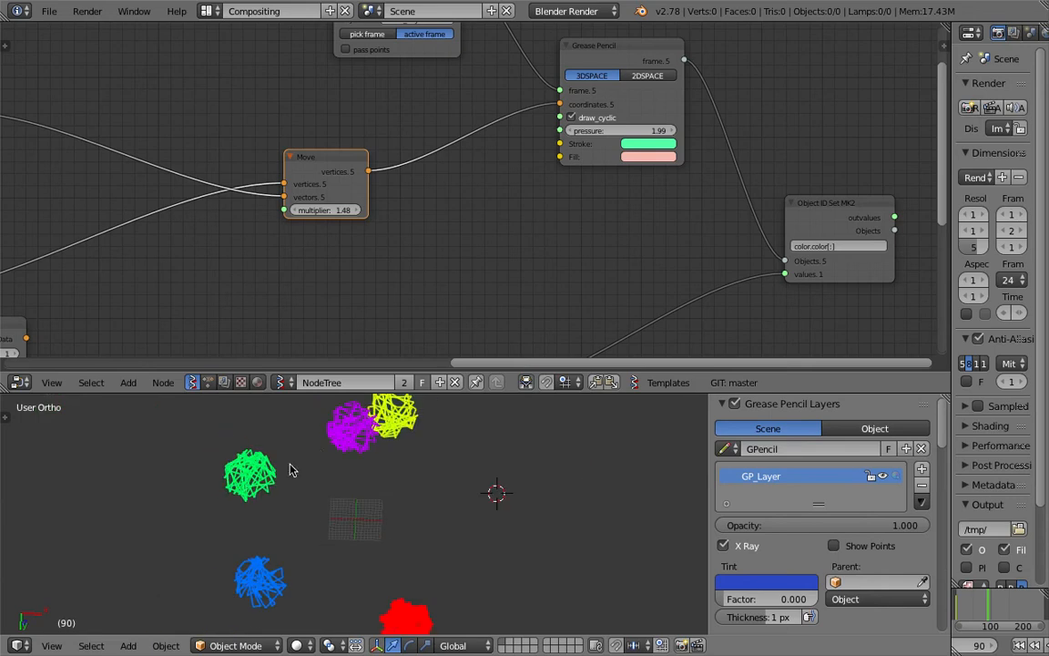
Step: Reposition the Move, List Repeater, Vector in and lower Random Vector nodes into a tidier arrangement
left_click_drag(320, 183, 407, 69)
scroll(386, 150, "down", 2)
middle_click_drag(349, 158, 440, 119)
left_click_drag(273, 188, 441, 109)
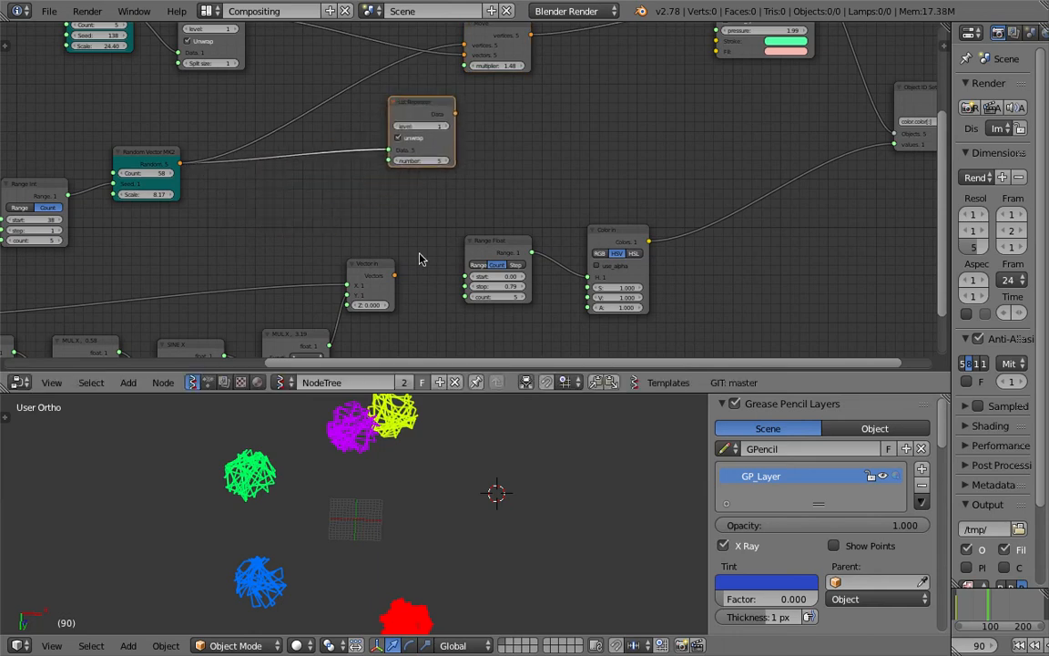
left_click_drag(394, 273, 418, 230)
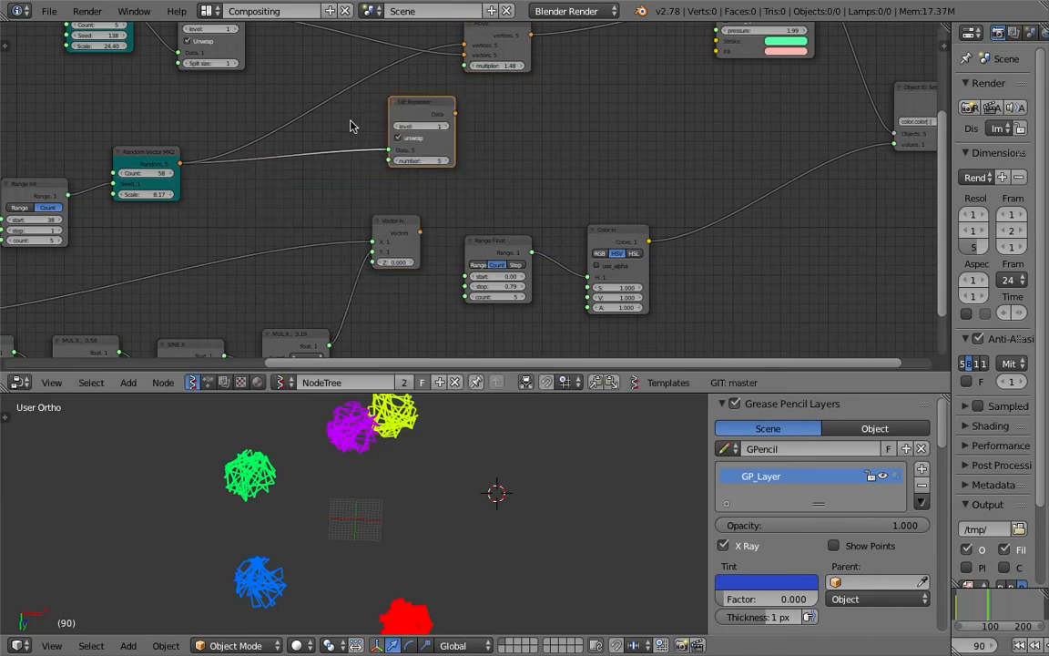
left_click_drag(153, 162, 369, 92)
Step: Delete the unused List Repeater node and move Range Int up beside the lower Random Vector
left_click(417, 106)
key("x")
left_click(217, 135)
left_click_drag(33, 184, 214, 115)
scroll(319, 159, "down", 4)
middle_click_drag(319, 160, 459, 155)
Step: Move the Color in and Range Float nodes close to the Object ID Set node
left_click_drag(566, 189, 576, 200)
left_click_drag(652, 182, 780, 137)
left_click_drag(590, 198, 715, 142)
scroll(487, 154, "up", 4)
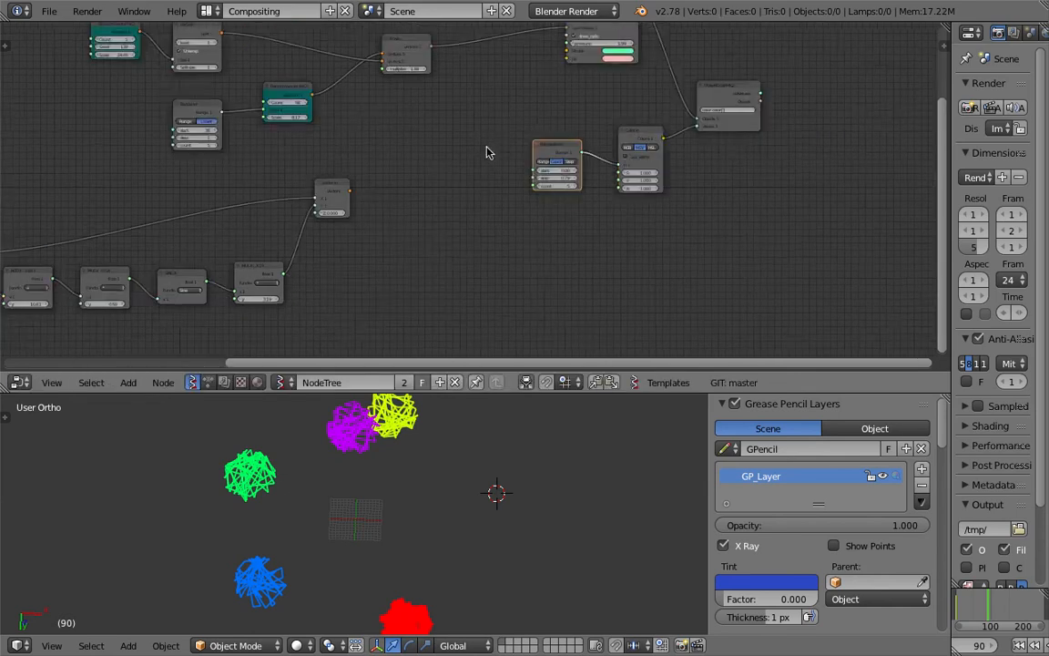
left_click_drag(534, 126, 568, 140)
scroll(655, 75, "down", 5)
middle_click_drag(655, 74, 555, 198)
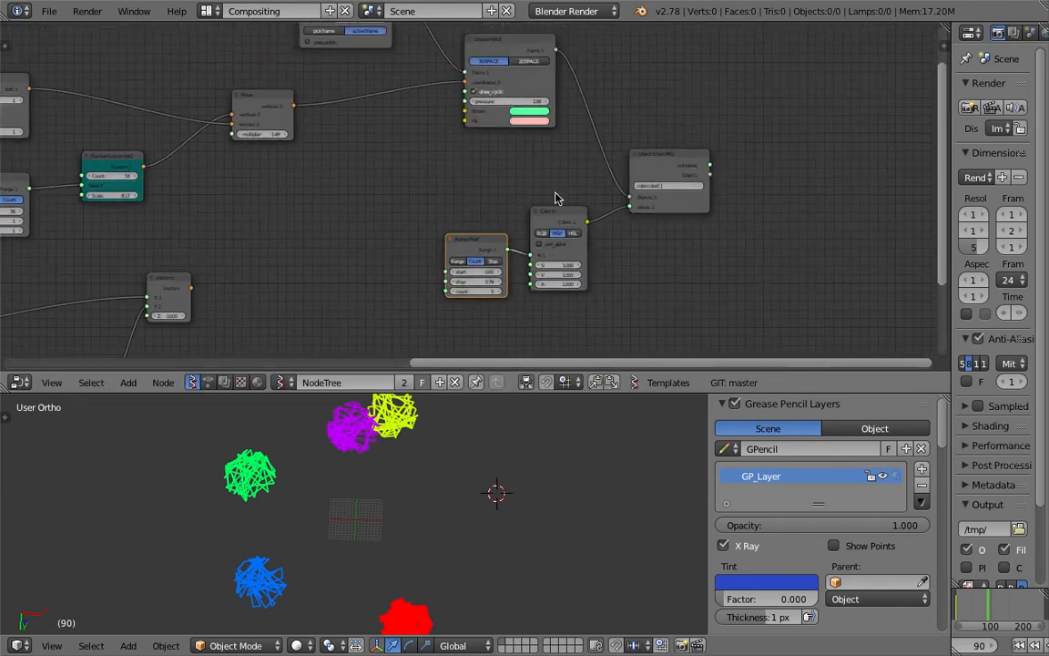
Step: Adjust the positions of the Grease Pencil node and the Vector in node
left_click_drag(537, 93, 512, 101)
middle_click_drag(515, 210, 639, 163)
scroll(639, 163, "down", 3)
middle_click_drag(386, 287, 480, 216)
left_click_drag(451, 153, 525, 147)
scroll(440, 212, "down", 4)
middle_click_drag(356, 208, 501, 170)
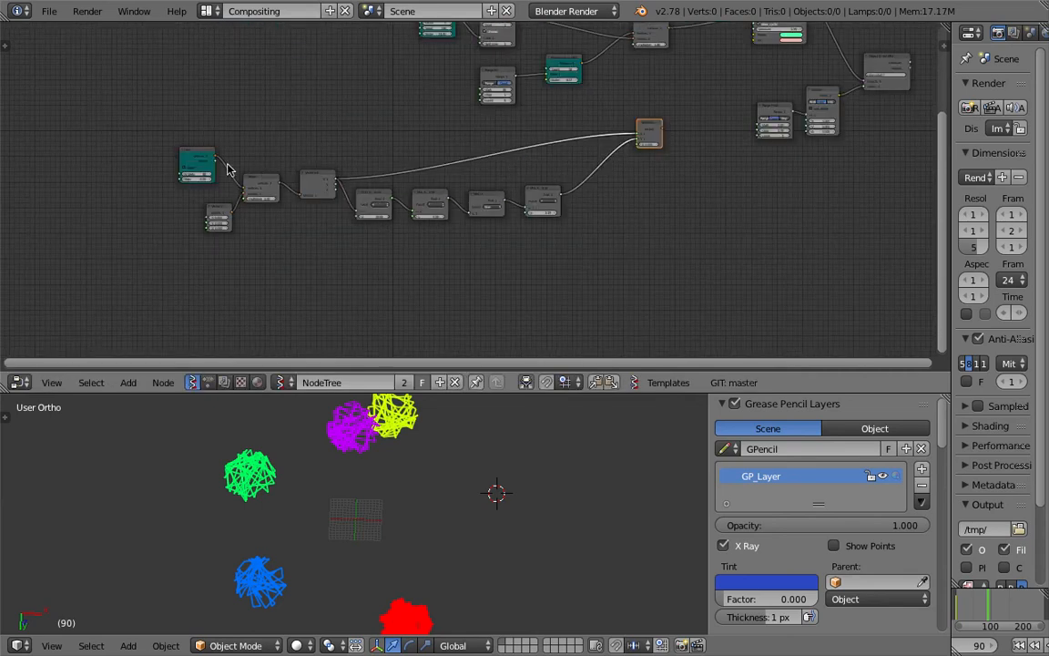
Step: Select the whole sine-wave node chain ending in Vector in and move it as a group
scroll(144, 140, "up", 1)
middle_click_drag(145, 140, 179, 173)
left_click_drag(91, 160, 691, 316)
key("g")
left_click(762, 314)
Step: Try to export the node tree to a gist
middle_click_drag(728, 152, 494, 192)
key("n")
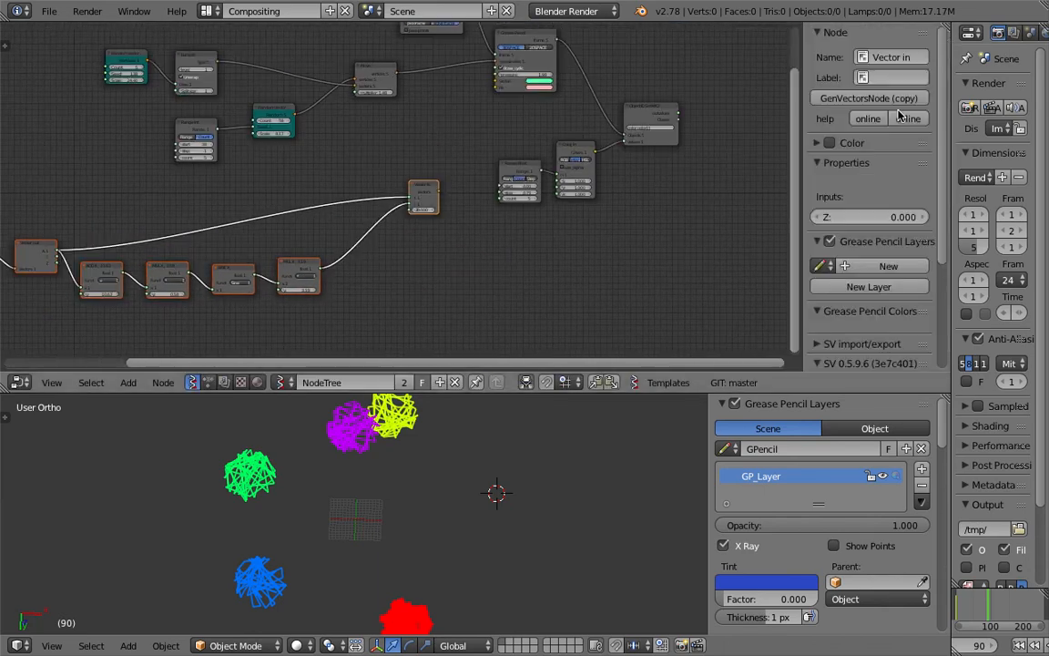
scroll(848, 194, "down", 3)
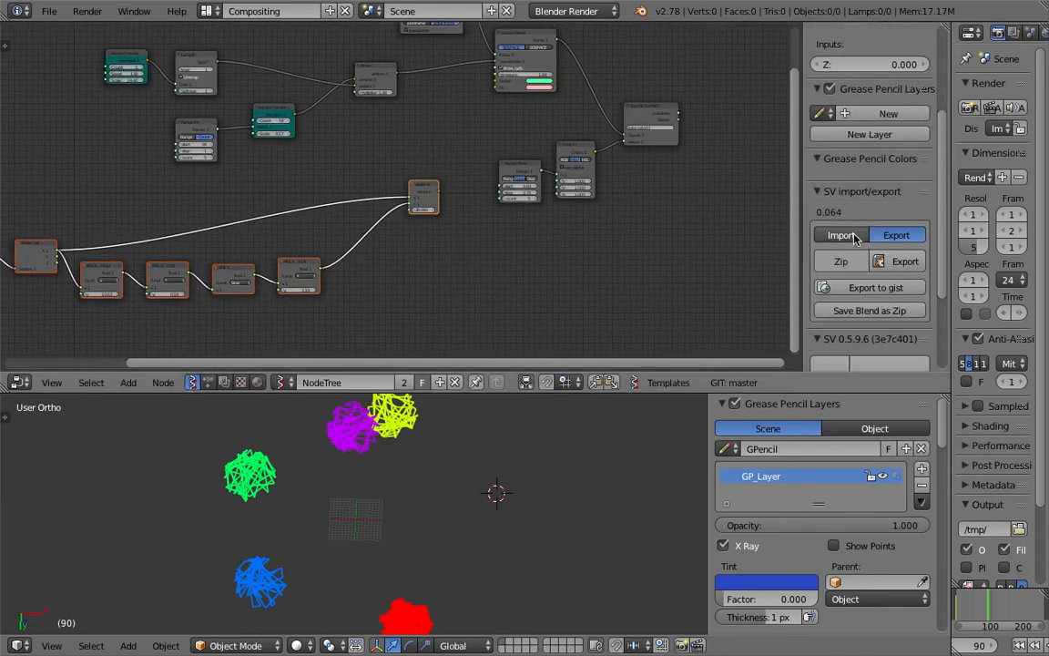
left_click(870, 287)
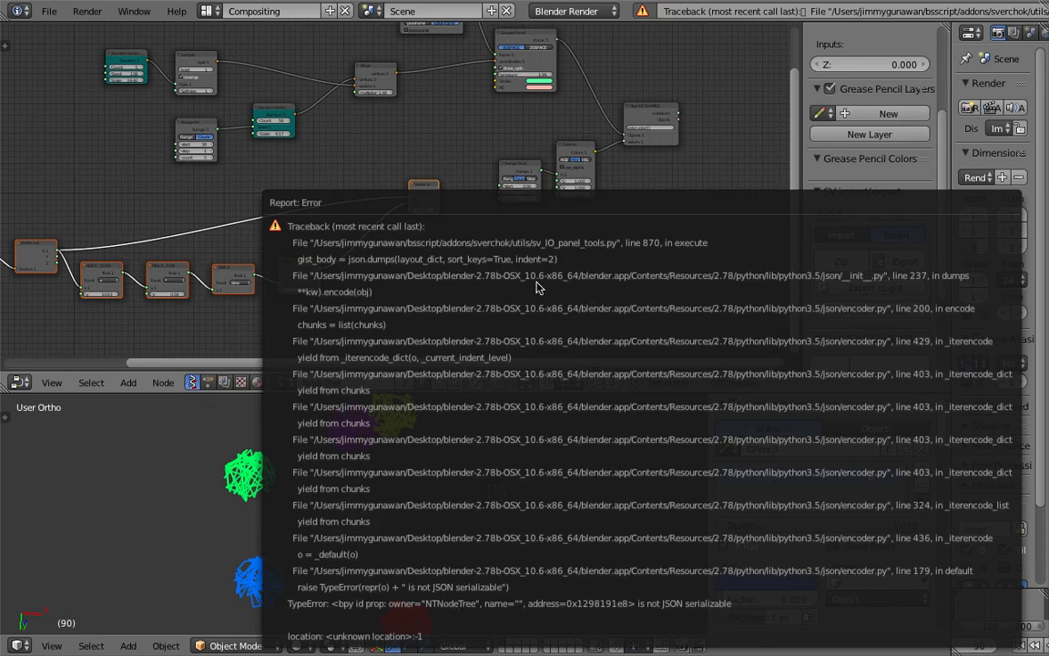
Step: Adjust the positions of the Object ID Set, Object ID Selector and Grease Pencil nodes
mouse_move(639, 199)
middle_mouse_down()
mouse_move(613, 276)
mouse_move(510, 373)
middle_mouse_up()
scroll(521, 328, "up", 5)
middle_click_drag(522, 328, 464, 205)
scroll(476, 214, "up", 6)
left_click_drag(563, 235, 558, 202)
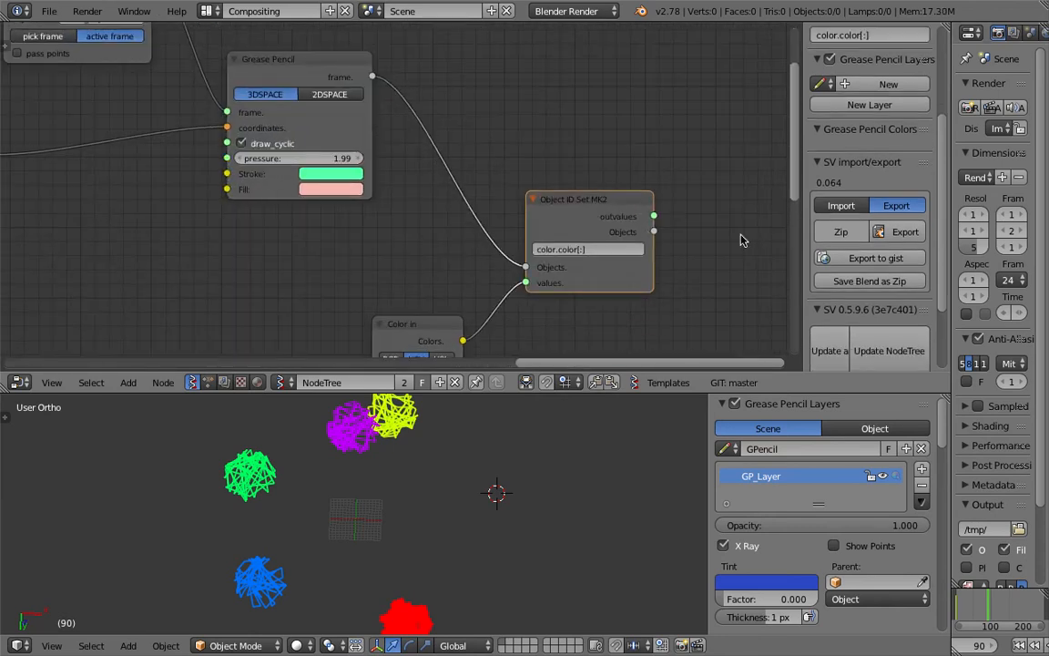
middle_click_drag(382, 192, 632, 298)
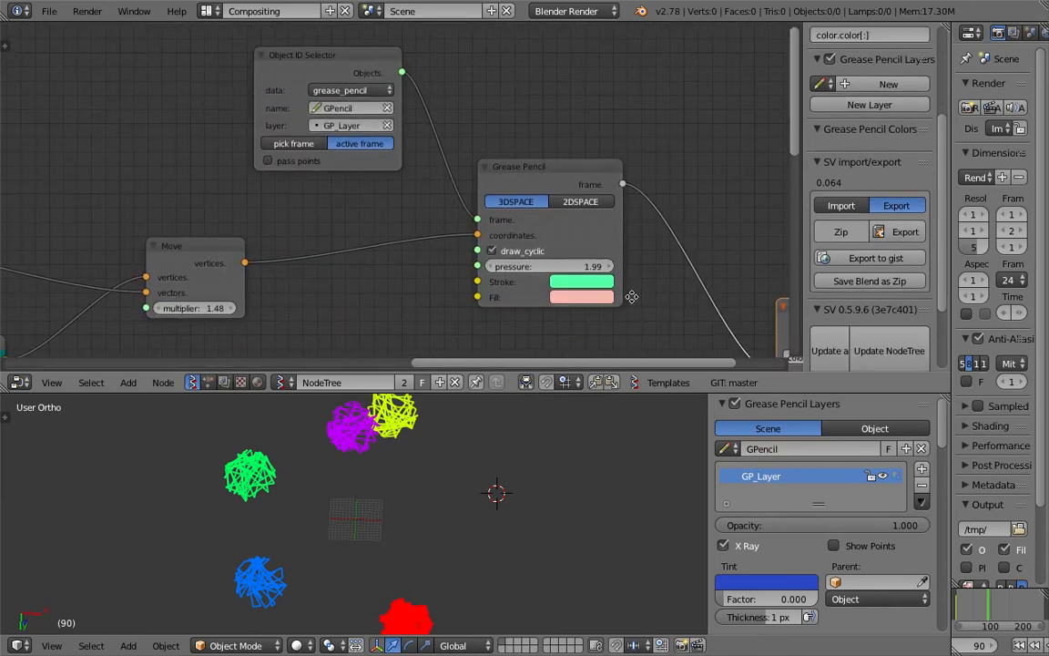
left_click_drag(321, 55, 329, 63)
left_click_drag(542, 173, 556, 164)
scroll(395, 219, "down", 4)
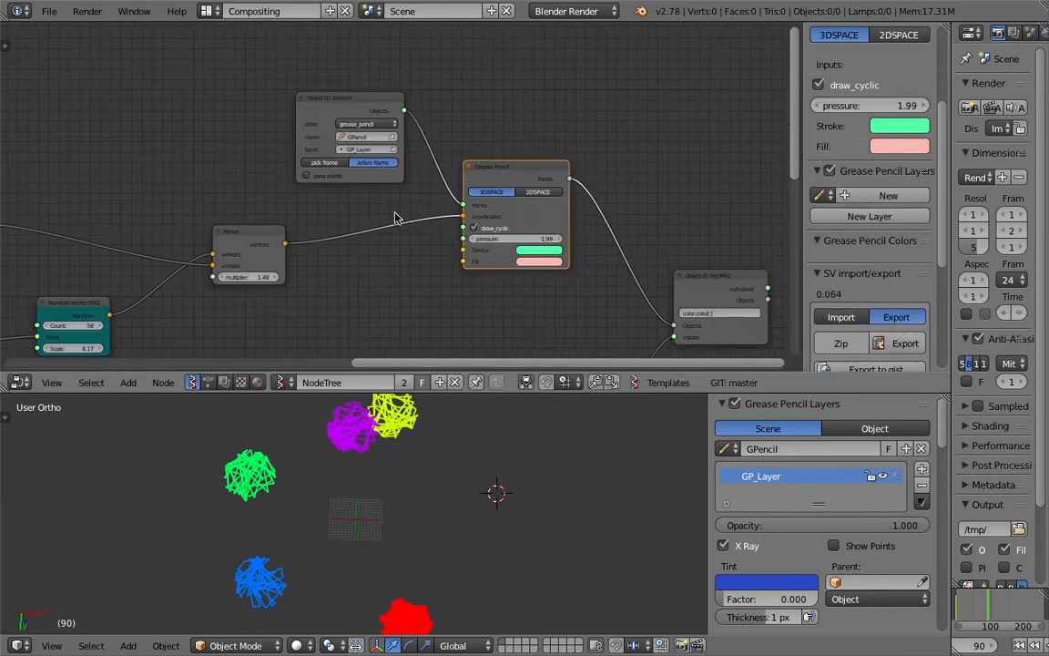
left_click(336, 101)
scroll(247, 70, "up", 2)
scroll(450, 244, "down", 2)
scroll(450, 244, "down", 1)
middle_click_drag(676, 203, 714, 134)
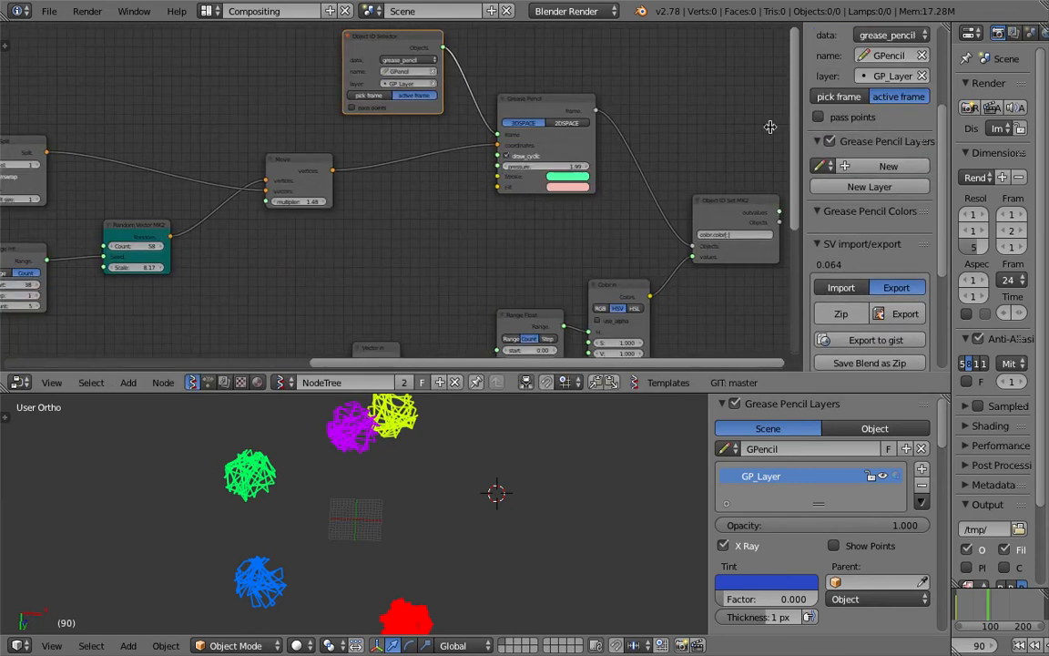
Step: Hide the node editor's properties sidebar and enlarge the node editor over the 3D view
left_click_drag(802, 126, 938, 126)
scroll(540, 218, "down", 4)
middle_click_drag(540, 217, 548, 250)
scroll(548, 249, "up", 2)
left_click_drag(686, 394, 690, 427)
middle_click_drag(595, 499, 632, 487, "shift")
middle_click_drag(619, 285, 622, 276)
Step: Move the Move, List Split, Range Int and both Random Vector nodes closer to the Grease Pencil node and save the file
left_click_drag(431, 182, 499, 178)
scroll(394, 188, "up", 1)
left_click_drag(278, 243, 419, 222)
left_click_drag(143, 268, 261, 250)
middle_click_drag(243, 218, 312, 213)
left_click_drag(200, 152, 442, 109)
left_click_drag(79, 148, 353, 131)
scroll(291, 169, "up", 1)
middle_click_drag(353, 131, 332, 128)
key("ctrl+s")
left_click(280, 164)
Step: Move the Object ID Set, Color in and Range Float nodes up, closer to the Grease Pencil node
middle_click_drag(472, 164, 421, 202)
scroll(420, 202, "up", 2)
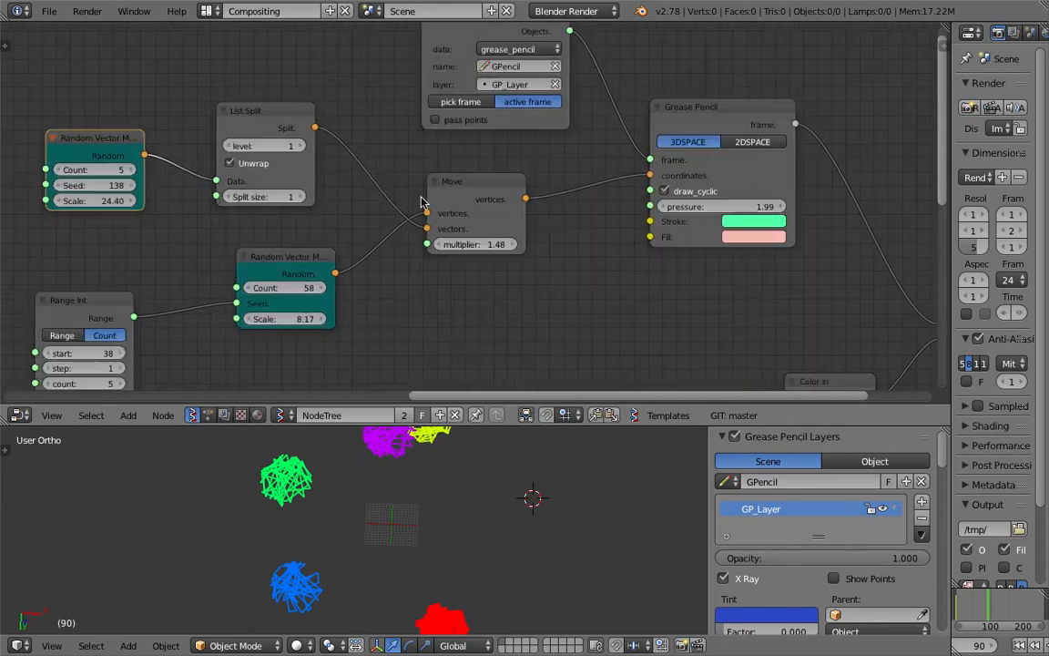
middle_click_drag(651, 182, 619, 187)
scroll(634, 206, "down", 4)
middle_click_drag(808, 256, 796, 234)
left_click_drag(797, 234, 806, 201)
middle_click_drag(738, 262, 727, 169)
left_click_drag(684, 234, 714, 167)
left_click_drag(591, 264, 629, 183)
middle_click_drag(689, 166, 645, 279)
scroll(645, 280, "up", 1)
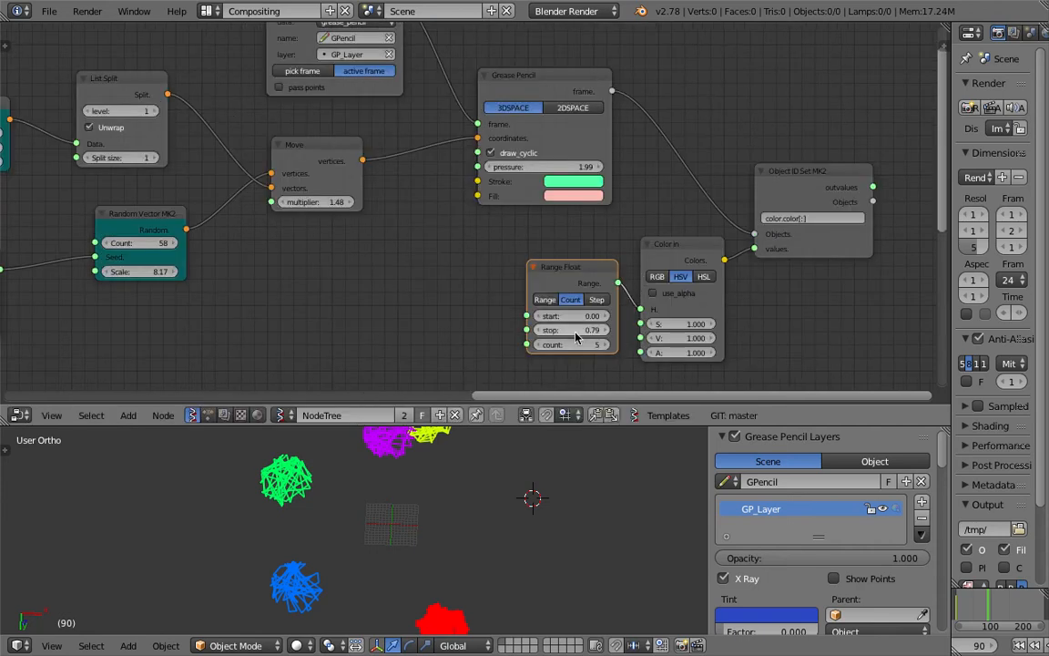
Step: Shift the lower Random Vector and Range Int nodes nearer to the Move node
middle_click_drag(312, 228, 363, 205)
left_click_drag(328, 239, 346, 224)
left_click_drag(156, 285, 206, 258)
Step: Set the lower Random Vector's count to 5 and scale to 8.59, and rewind the timeline to frame 1
left_click(449, 265)
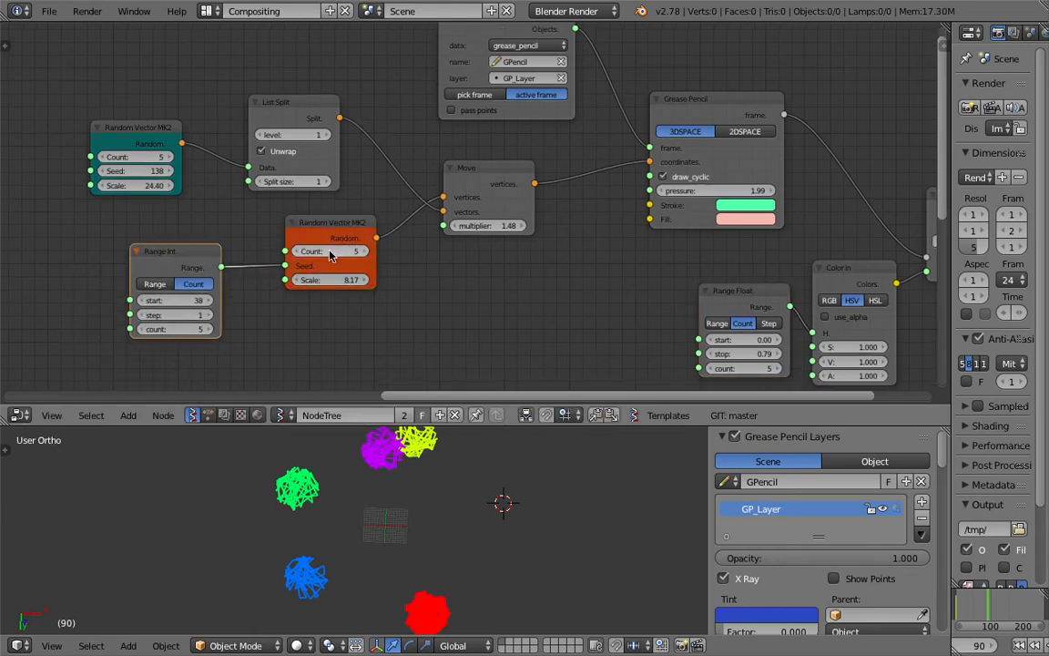
mouse_move(353, 280)
left_mouse_down()
mouse_move(1009, 625)
mouse_move(982, 614)
left_mouse_up()
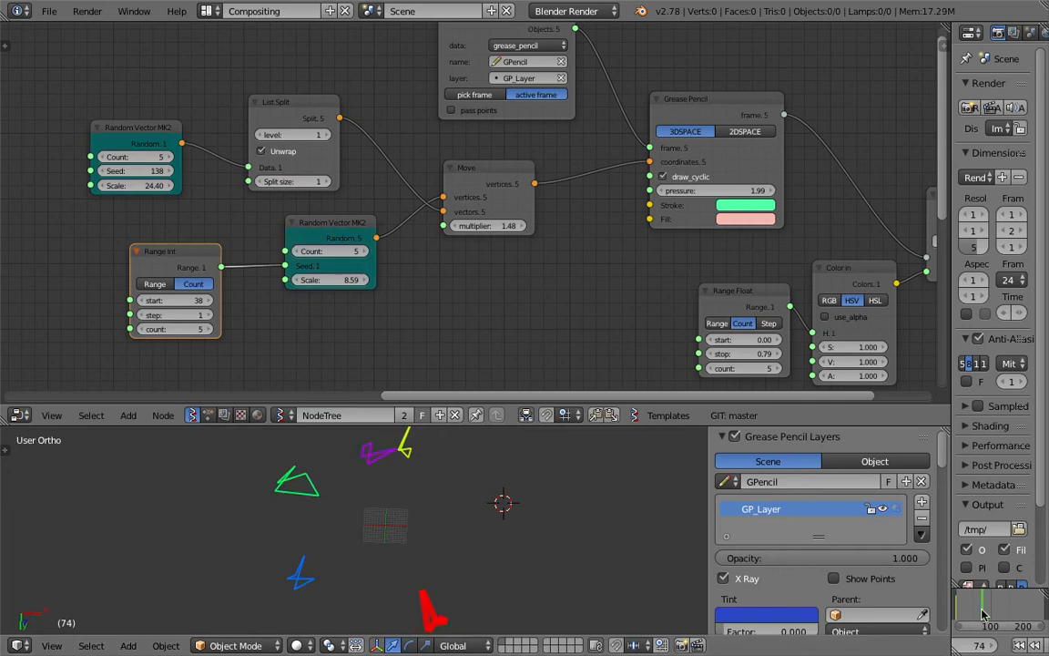
left_click(1018, 646)
Step: Set the lower Random Vector's count to 17 and its scale to 8.71
scroll(351, 265, "up", 1)
left_click(348, 261)
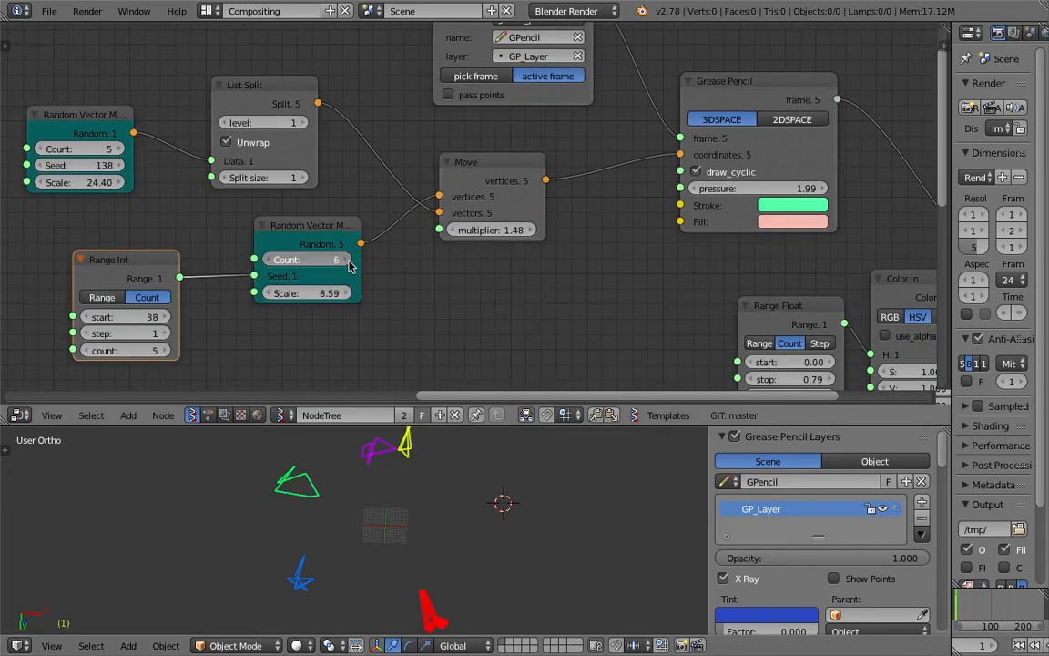
left_click(349, 263)
left_click(348, 263)
left_click(349, 263)
left_click_drag(325, 264, 365, 262)
mouse_move(321, 293)
left_mouse_down()
mouse_move(428, 293)
mouse_move(326, 293)
left_mouse_up()
Step: Move both Random Vector nodes and the List Split node closer to the Move node
left_click_drag(330, 227, 345, 234)
middle_click_drag(344, 234, 388, 237)
left_click_drag(348, 237, 383, 240)
left_click_drag(133, 119, 159, 103)
left_click_drag(313, 98, 357, 99)
left_click_drag(394, 259, 380, 243)
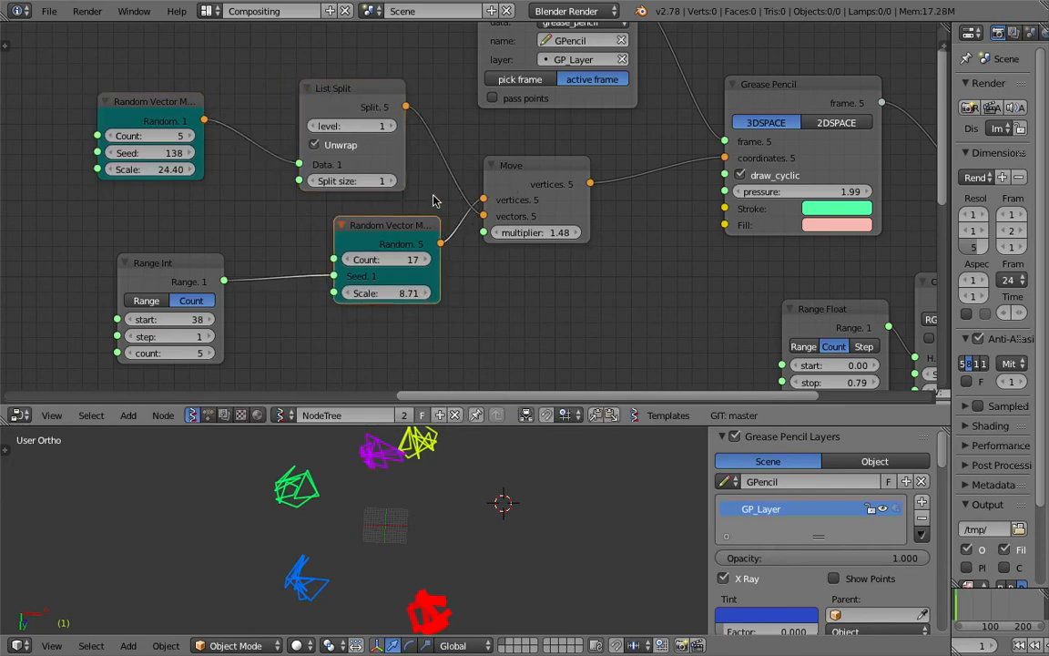
Step: Swap the branches feeding the Move node, placing Range Int and its Random Vector above the other Random Vector and List Split
left_click_drag(358, 106, 373, 306)
left_click_drag(193, 136, 232, 82)
left_click_drag(169, 220, 227, 217)
left_click_drag(362, 286, 355, 225)
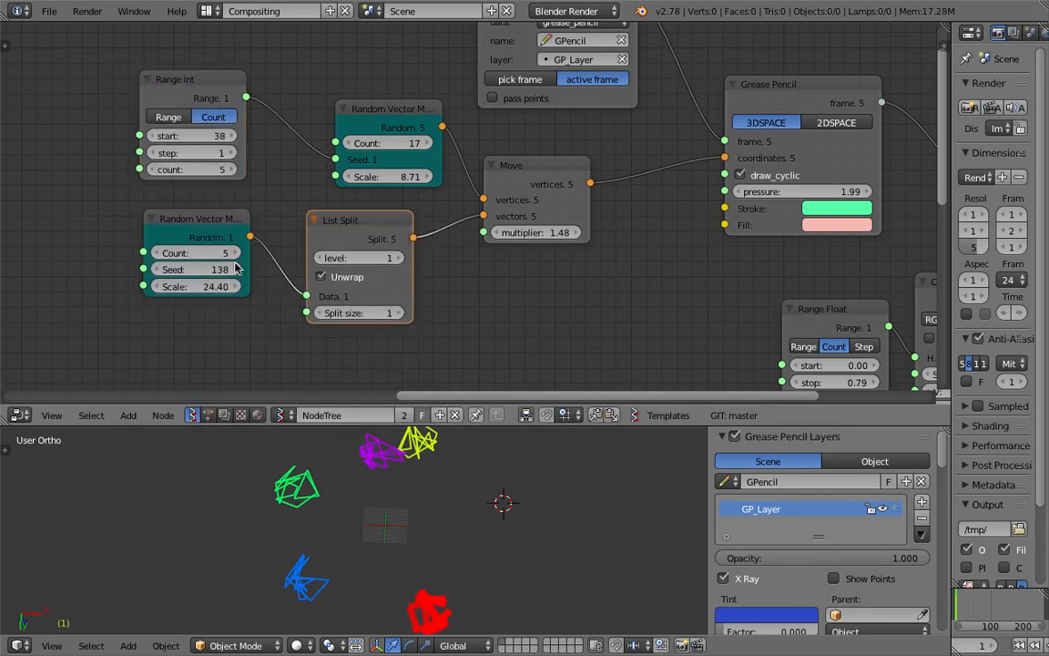
Step: Set the seed of the Random Vector feeding List Split to 240, and nudge the List Split and Move nodes
left_click_drag(220, 273, 269, 275)
left_click_drag(374, 218, 391, 217)
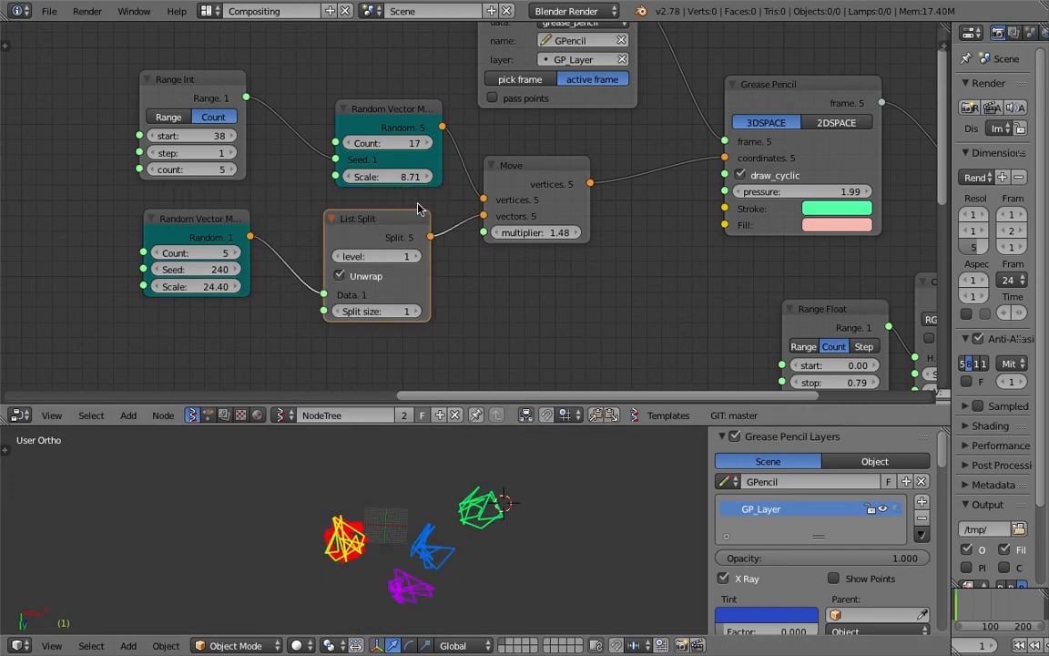
left_click_drag(525, 180, 537, 173)
Step: Move the sine-wave chain's final Vector in node up, just below the Move node
middle_click_drag(695, 153, 665, 214)
scroll(508, 227, "up", 1)
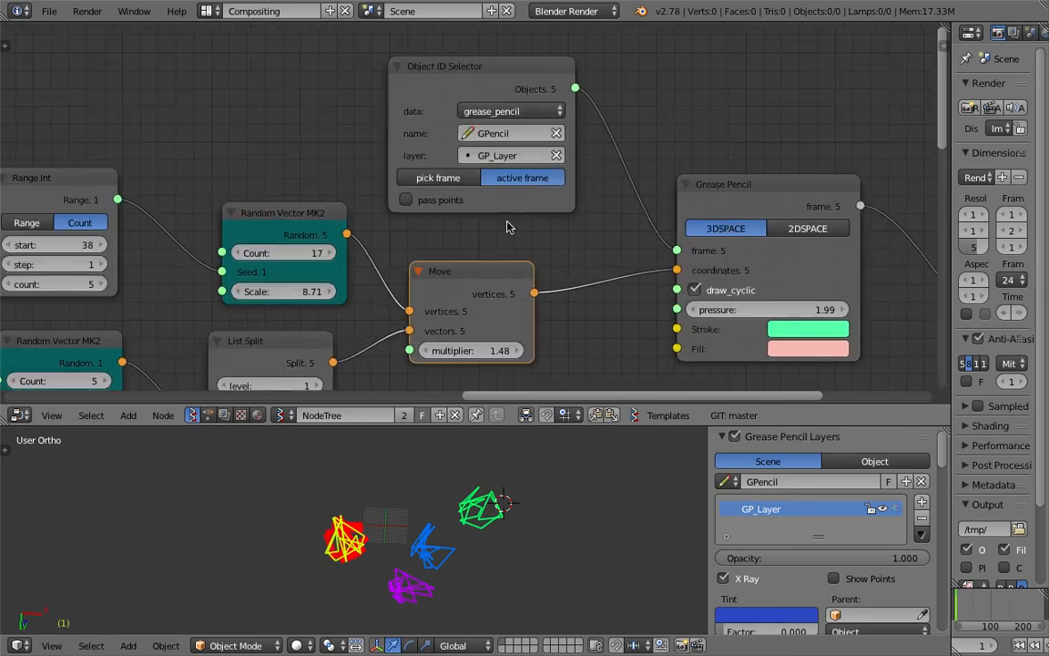
middle_click_drag(466, 187, 436, 173)
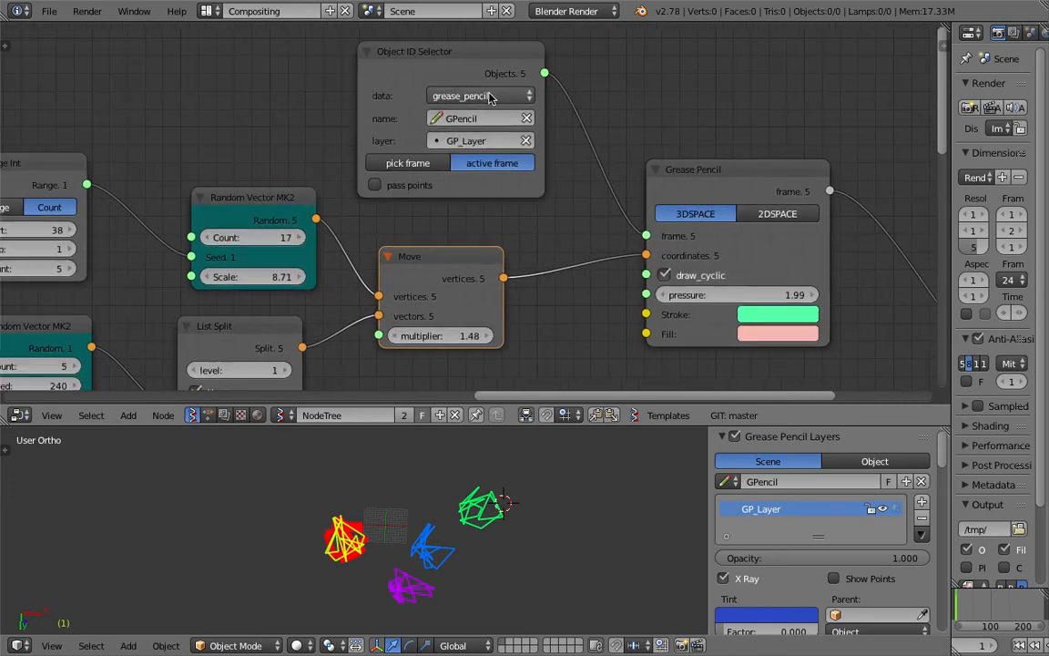
scroll(538, 234, "down", 3)
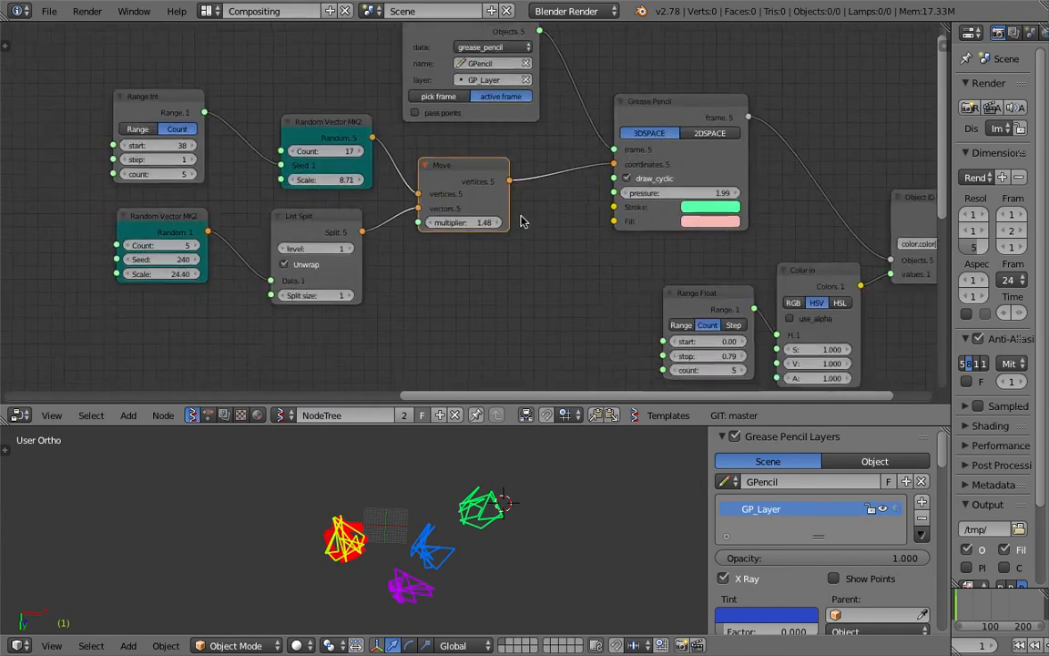
middle_click_drag(518, 246, 536, 117)
left_click_drag(481, 268, 535, 161)
scroll(365, 258, "down", 3)
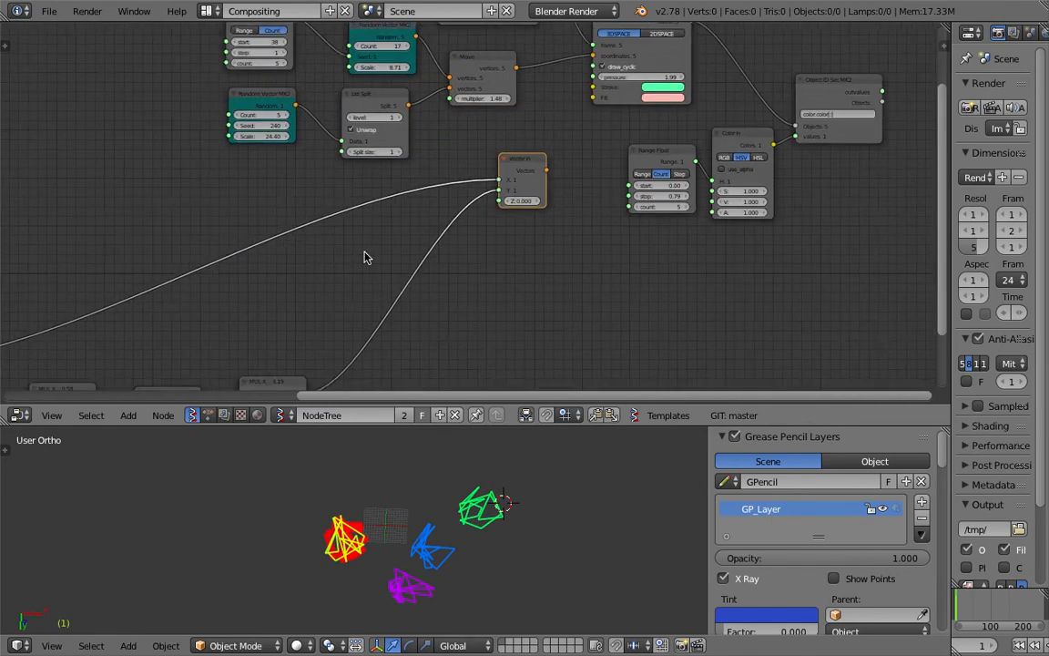
middle_click_drag(120, 359, 217, 277)
scroll(76, 208, "down", 1)
middle_click_drag(77, 209, 185, 185)
key("b")
left_click_drag(41, 165, 524, 344)
key("g")
right_click(602, 272)
Step: Connect the Vector in node's output to the Grease Pencil node's coordinates input and turn off draw_cyclic
left_click_drag(652, 129, 659, 115)
middle_click_drag(659, 115, 604, 203)
left_click_drag(683, 105, 680, 108)
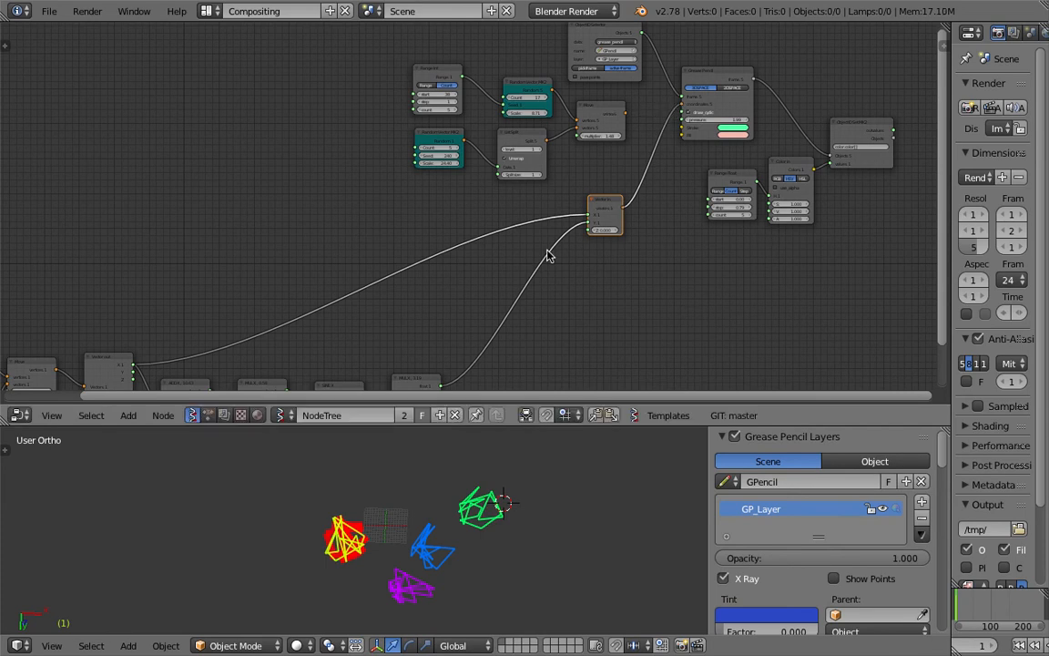
middle_click_drag(447, 308, 532, 221)
scroll(60, 253, "down", 1)
middle_click_drag(580, 82, 397, 267)
scroll(397, 269, "up", 3)
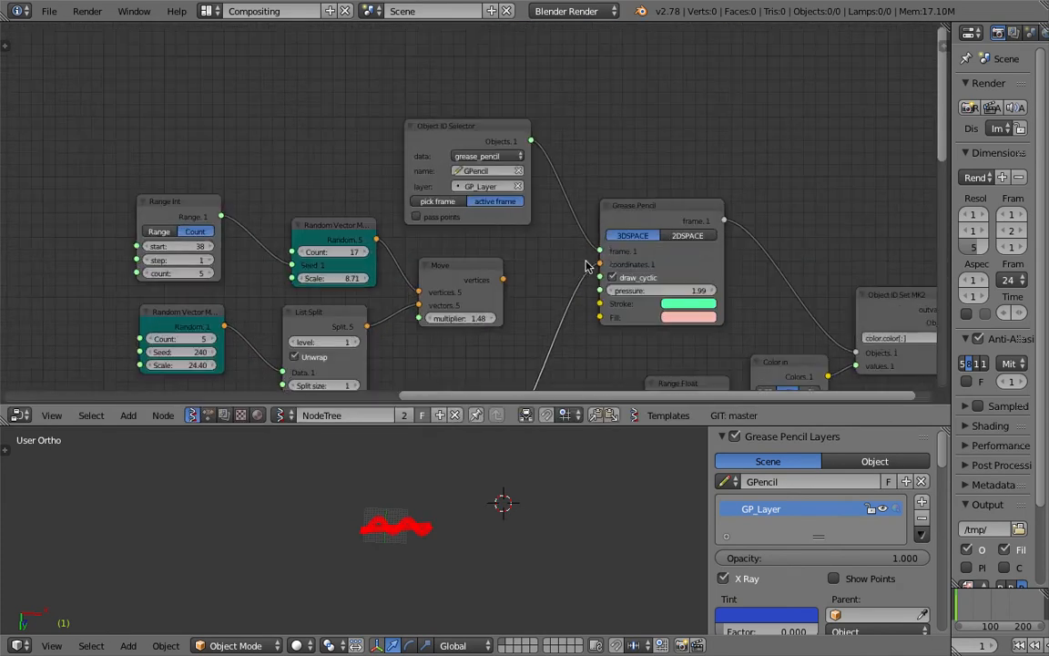
left_click(642, 279)
Step: Select the sine-wave node chain together with its final Vector in node and shift the group
scroll(410, 325, "down", 3)
scroll(262, 234, "down", 1)
middle_click_drag(211, 277, 372, 171)
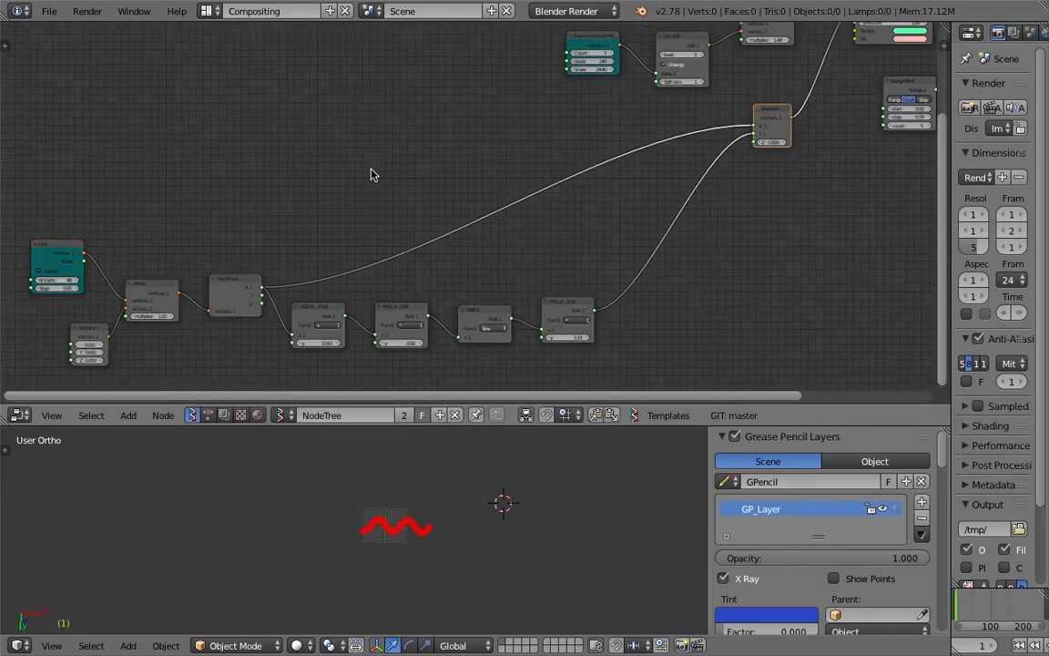
scroll(372, 172, "down", 4)
middle_click_drag(165, 222, 322, 138)
left_click_drag(255, 123, 701, 262)
key("g")
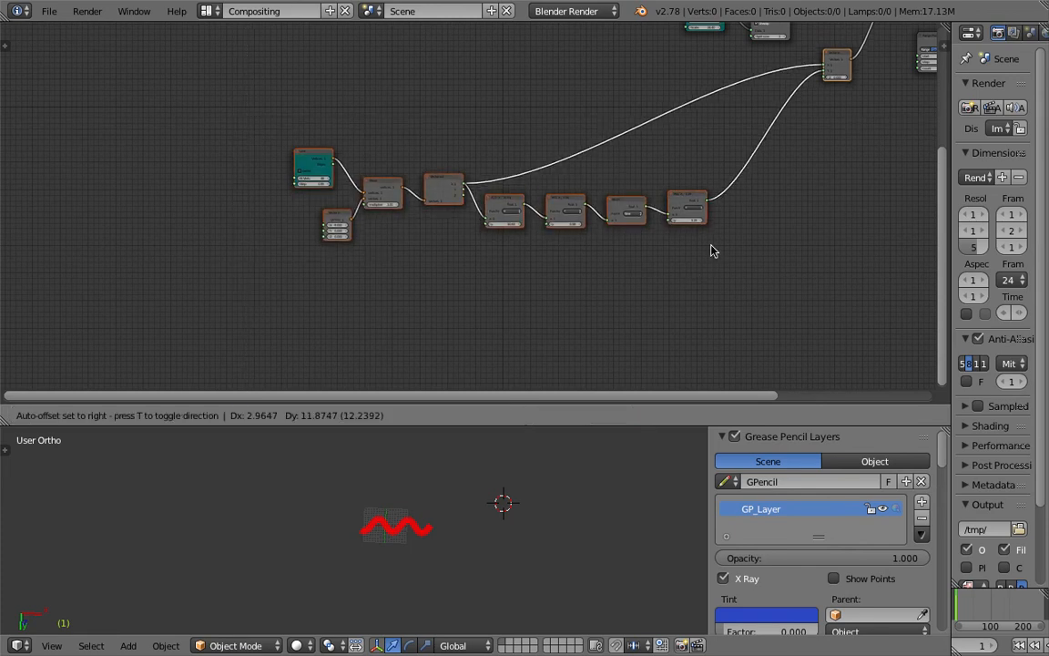
left_click(662, 303)
Step: Move the final Vector in node down beside the last MUL X node
left_click(802, 98)
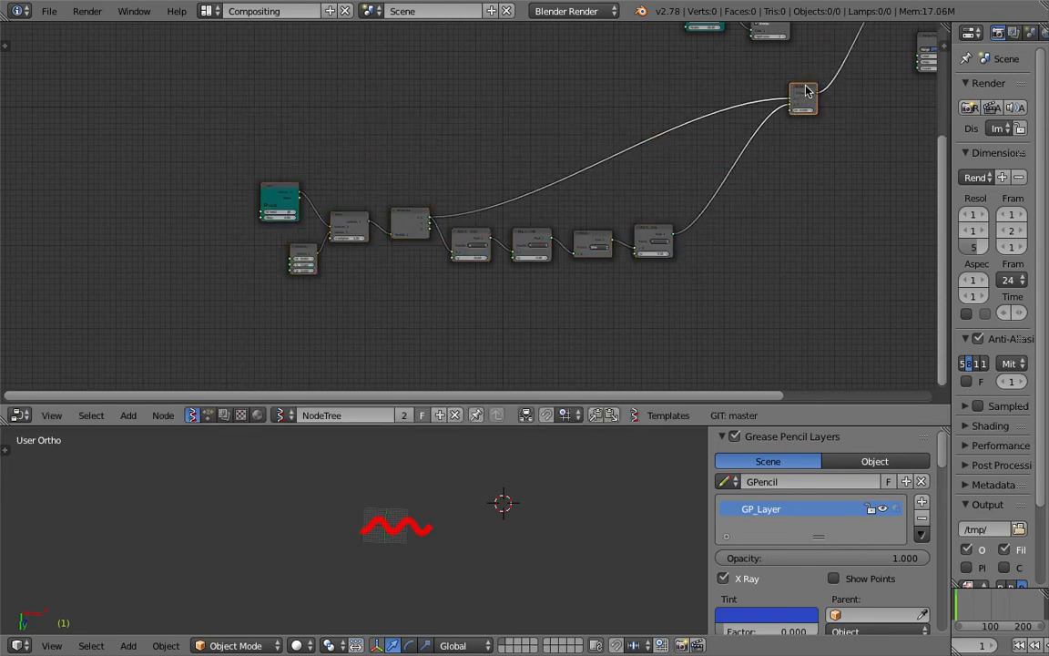
key("g")
left_click(715, 196)
Step: Select only the sine-wave chain, including its final Vector in, and move it up closer to the random vector nodes
middle_click_drag(268, 173, 185, 206)
key("a")
key("a")
key("a")
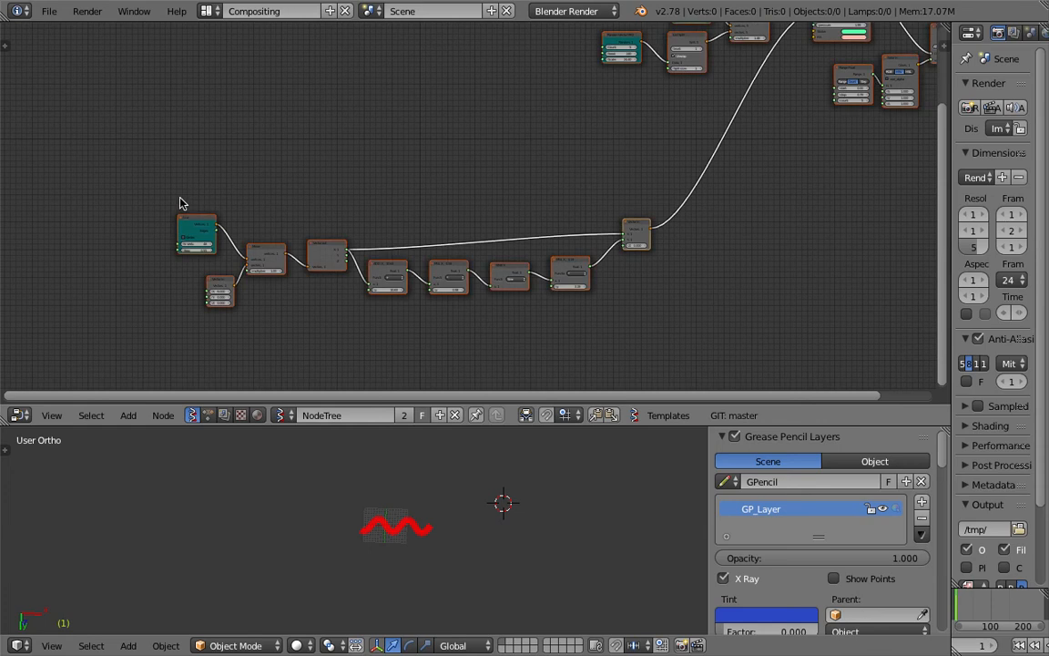
key("b")
left_click_drag(140, 187, 663, 349)
key("g")
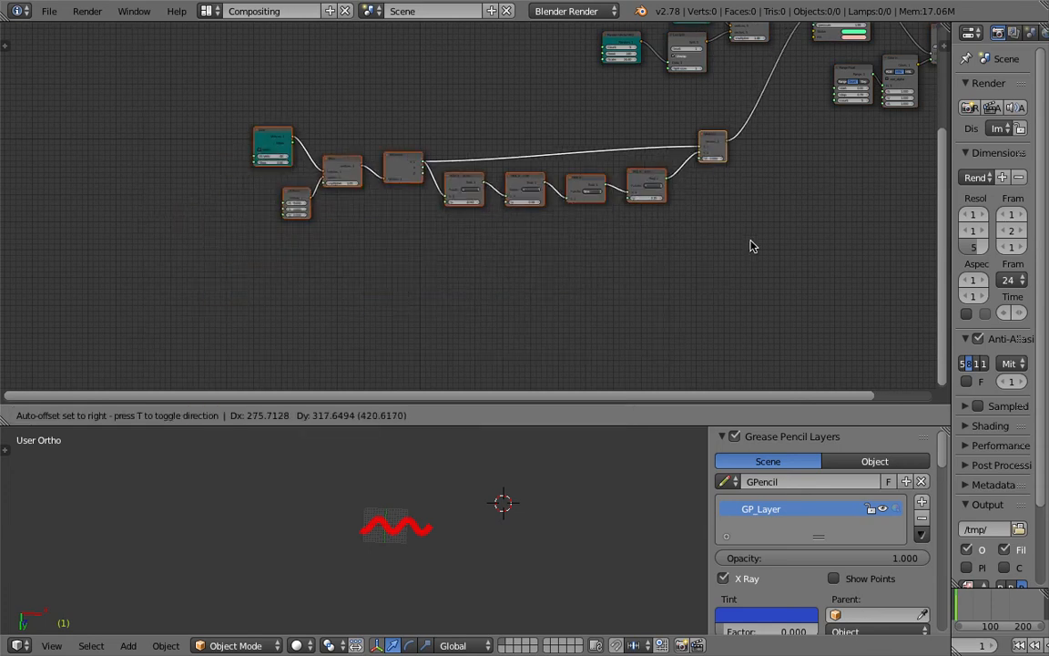
left_click(768, 223)
Step: Tighten the sine-wave chain's layout by repositioning its Line, Move and both Vector in nodes
key("Home")
scroll(654, 201, "up", 6)
middle_click_drag(656, 202, 786, 187)
left_click_drag(889, 196, 849, 201)
left_click_drag(182, 246, 185, 219)
mouse_move(63, 199)
left_mouse_down()
mouse_move(63, 169)
mouse_move(63, 186)
left_mouse_up()
left_click(179, 217)
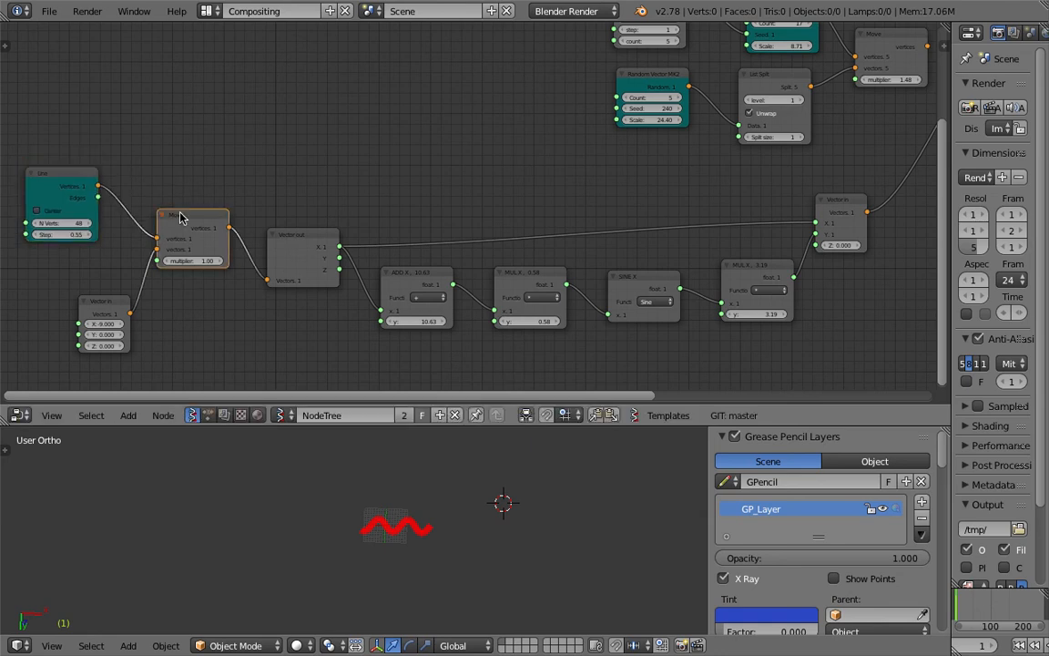
left_click_drag(180, 212, 175, 203)
left_click_drag(110, 301, 89, 272)
left_click_drag(193, 206, 185, 202)
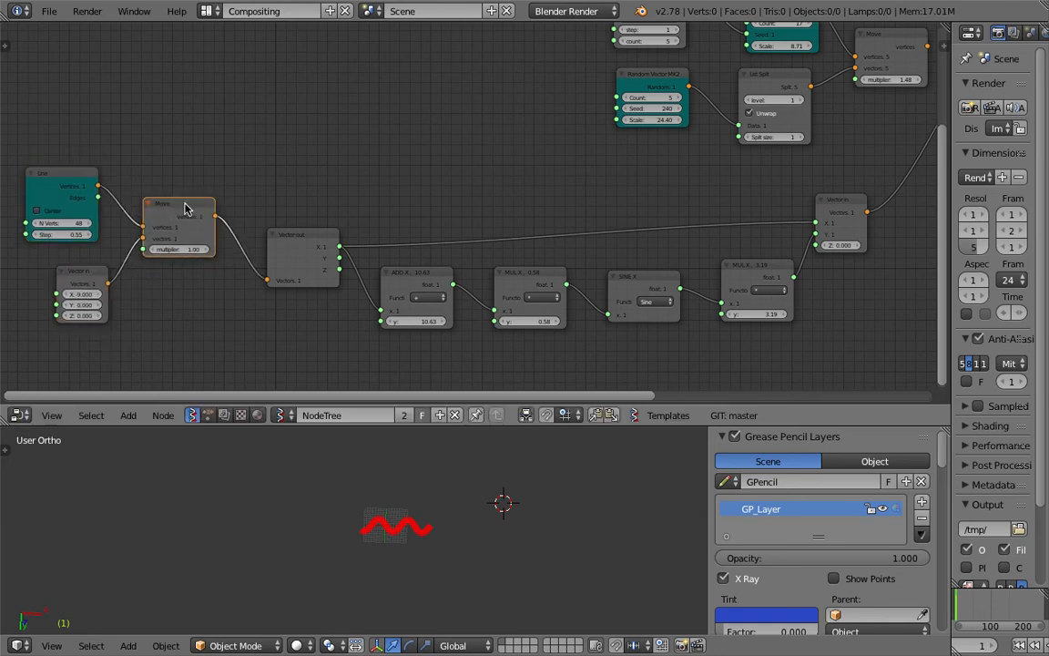
Step: Set the X value of the Vector in node feeding the chain's Move node to 0
scroll(168, 223, "up", 1)
middle_click_drag(164, 215, 203, 210)
mouse_move(103, 300)
left_mouse_down()
mouse_move(128, 300)
mouse_move(95, 299)
left_mouse_up()
type("0")
key("Return")
Step: Move the Vector out, ADD X, SINE X and both MUL X nodes closer together
left_click_drag(326, 245, 309, 221)
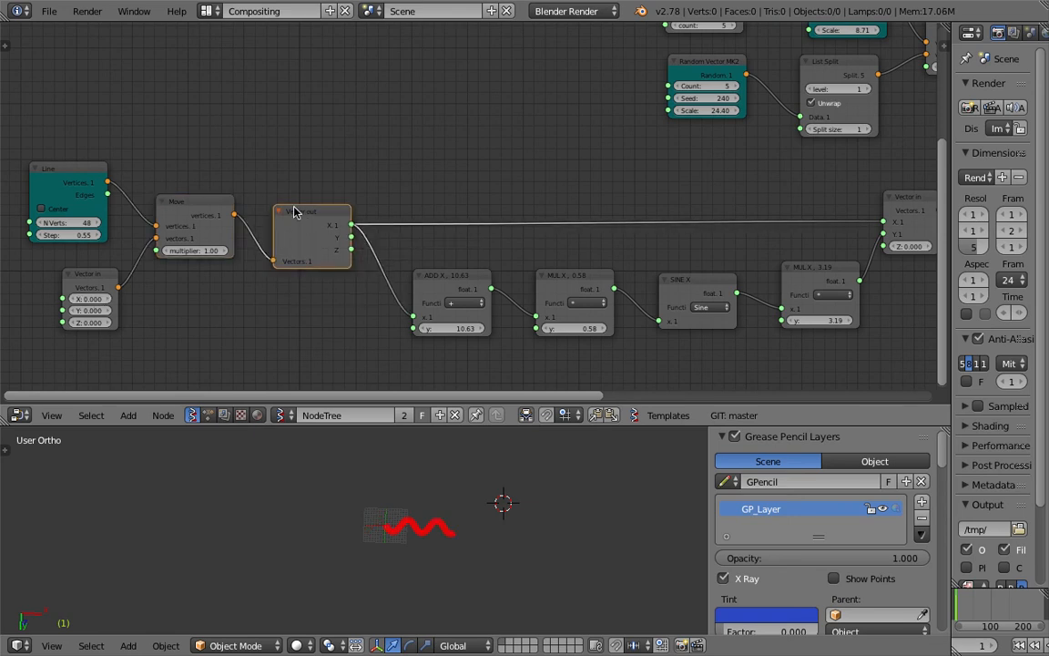
left_click_drag(449, 270, 420, 254)
left_click_drag(581, 272, 535, 261)
left_click_drag(683, 280, 603, 262)
left_click_drag(793, 266, 692, 257)
Step: Set the y value of the MUL X node after SINE X to 5.74 to raise the wave's amplitude
scroll(701, 274, "up", 2)
scroll(574, 504, "up", 4)
middle_click_drag(625, 505, 553, 495, "shift")
scroll(552, 494, "up", 2)
left_click_drag(728, 324, 801, 324)
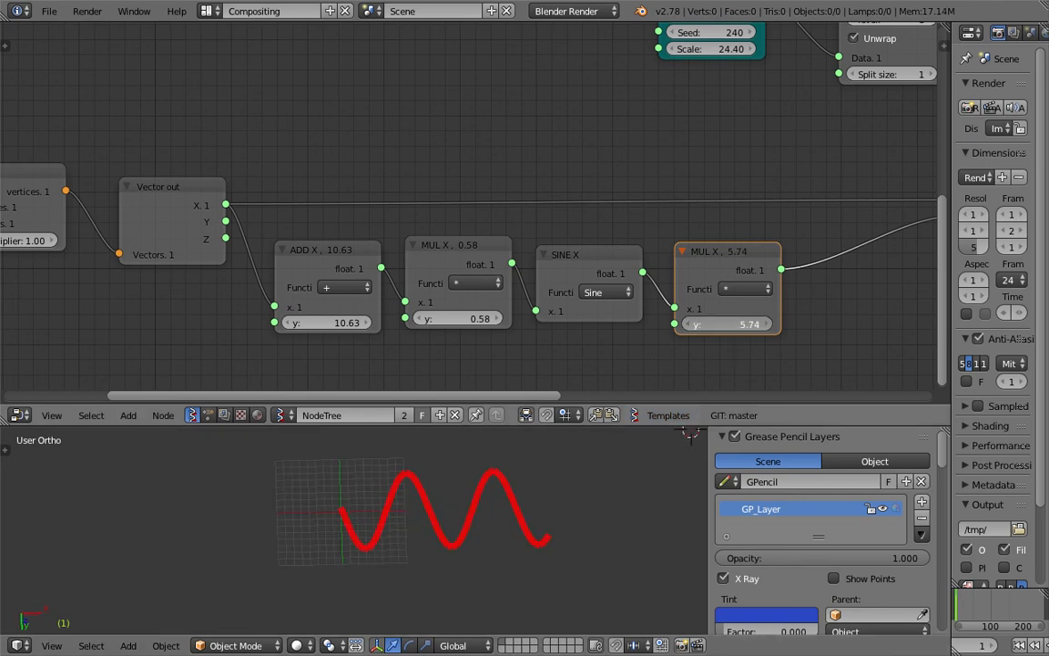
Step: Set the y values of the sine-wave nodes: 9.91 for ADD X, 1.12 for MUL X before SINE X, and 5.77 for MUL X after it
left_click_drag(728, 324, 750, 324)
left_click_drag(501, 319, 541, 320)
left_click_drag(474, 319, 463, 318)
left_click_drag(323, 323, 257, 322)
Step: Reposition the sine-wave chain's final Vector in node closer to the MUL X node that feeds it
scroll(590, 201, "down", 5)
middle_click_drag(890, 192, 594, 215)
left_click_drag(517, 206, 458, 208)
middle_click_drag(347, 246, 550, 261)
scroll(565, 255, "up", 1)
middle_click_drag(361, 249, 420, 236)
scroll(420, 237, "up", 4)
mouse_move(819, 210)
middle_mouse_down()
mouse_move(707, 228)
mouse_move(515, 225)
middle_mouse_up()
left_click_drag(537, 228, 555, 211)
scroll(592, 186, "down", 3)
middle_click_drag(627, 167, 532, 258)
scroll(601, 138, "down", 3)
middle_click_drag(524, 142, 556, 162)
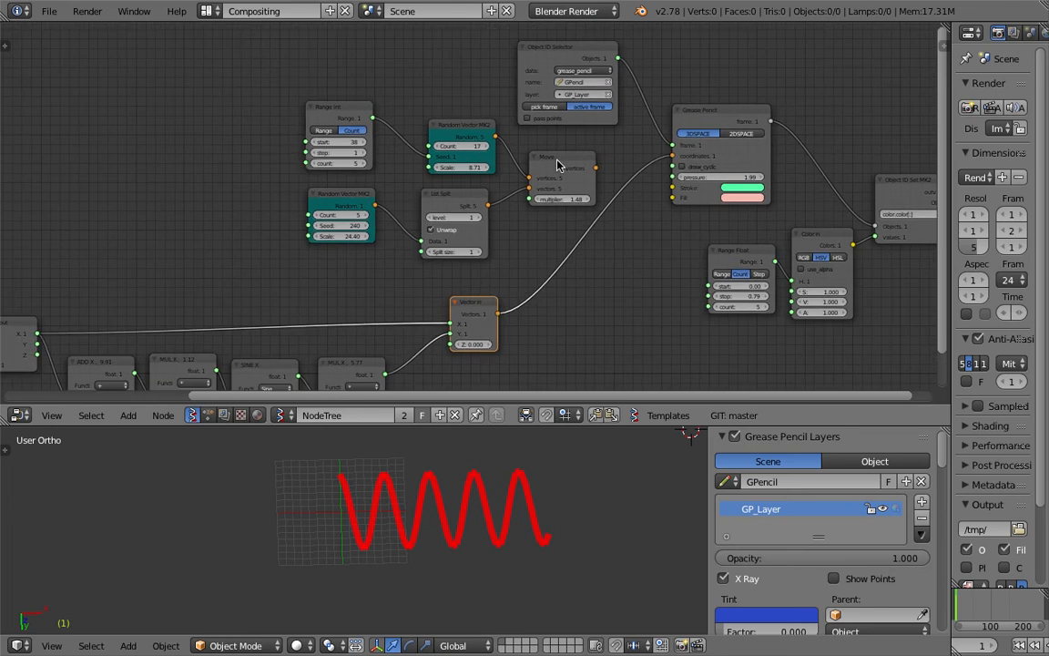
Step: Shift the random-vector branch away from the Grease Pencil node and place the Object ID Selector node just above its inputs
left_click_drag(537, 77, 569, 38)
scroll(353, 135, "down", 1)
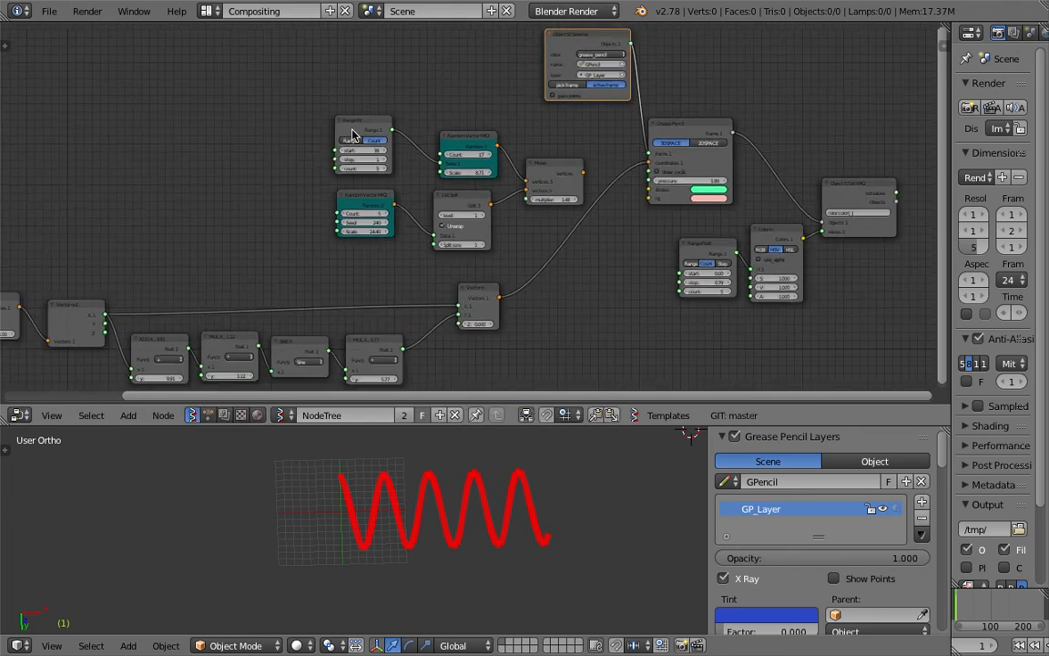
left_click_drag(316, 135, 539, 230)
key("g")
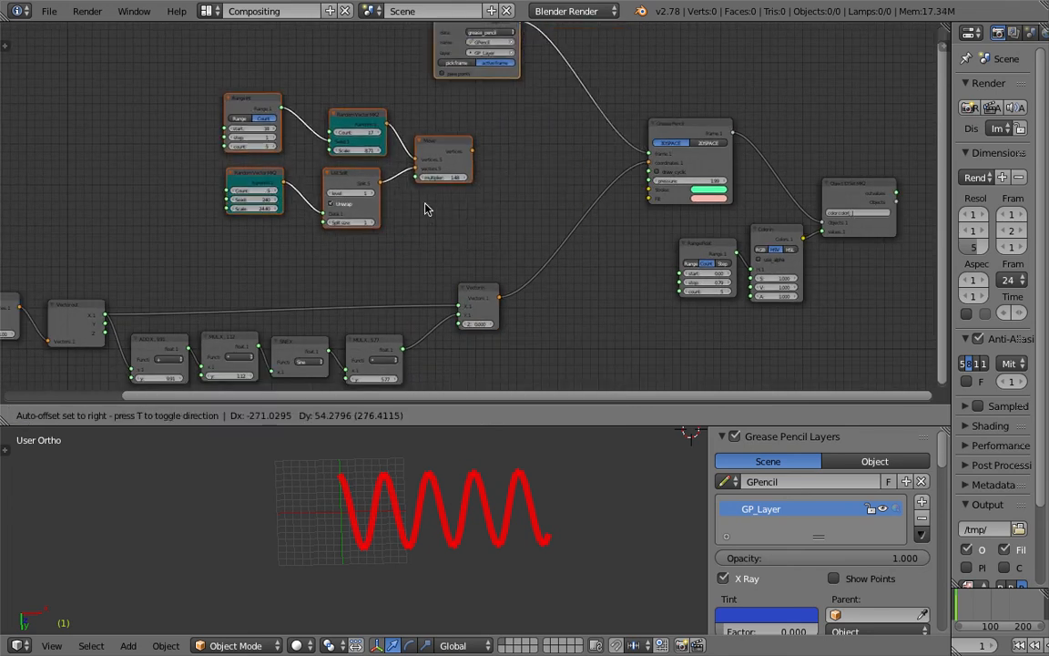
left_click(450, 220)
right_click(537, 91)
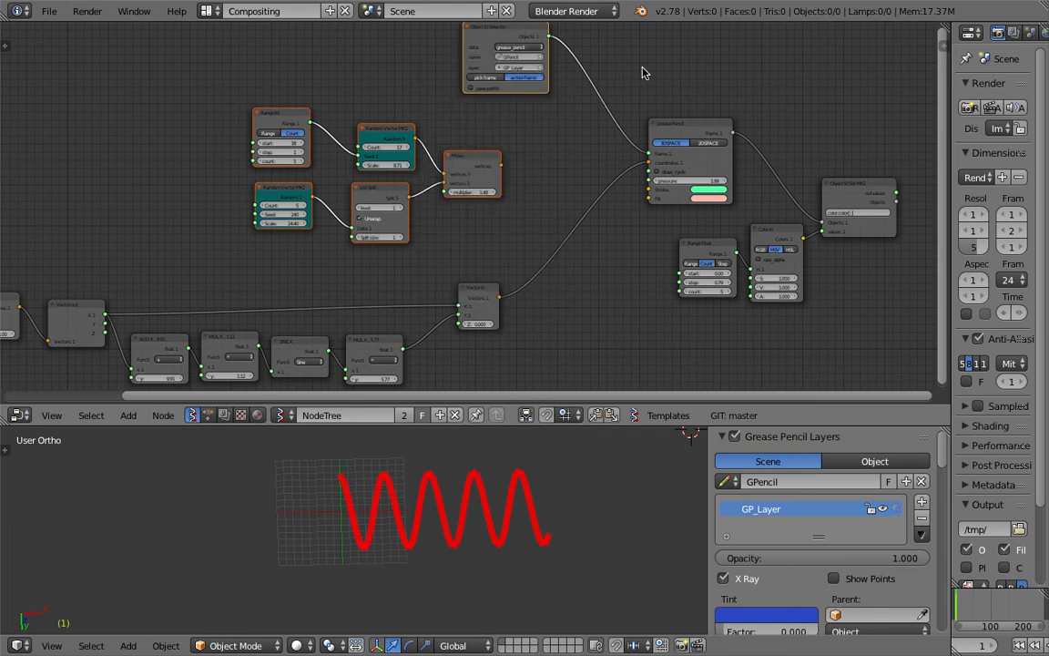
middle_click_drag(554, 32, 569, 104)
left_click_drag(527, 111, 580, 159)
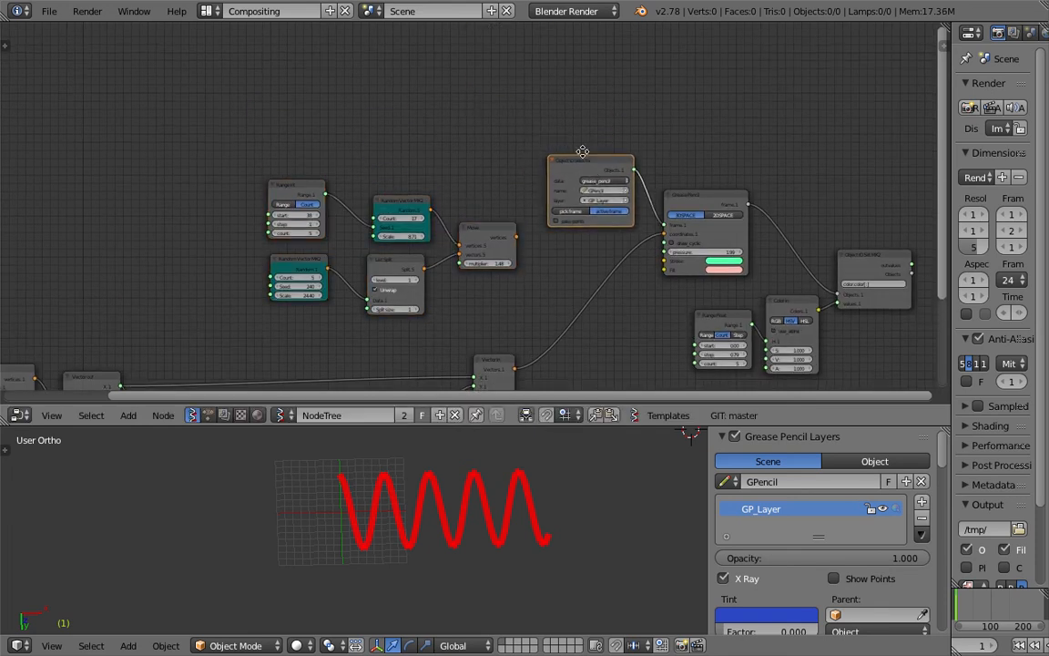
Step: Group the Range Int, both Random Vector MK2, List Split and Move nodes in a frame and move it clear of the sine-wave chain
middle_click_drag(196, 191, 276, 103)
key("b")
left_click_drag(279, 84, 563, 221)
key("g")
left_click(464, 202)
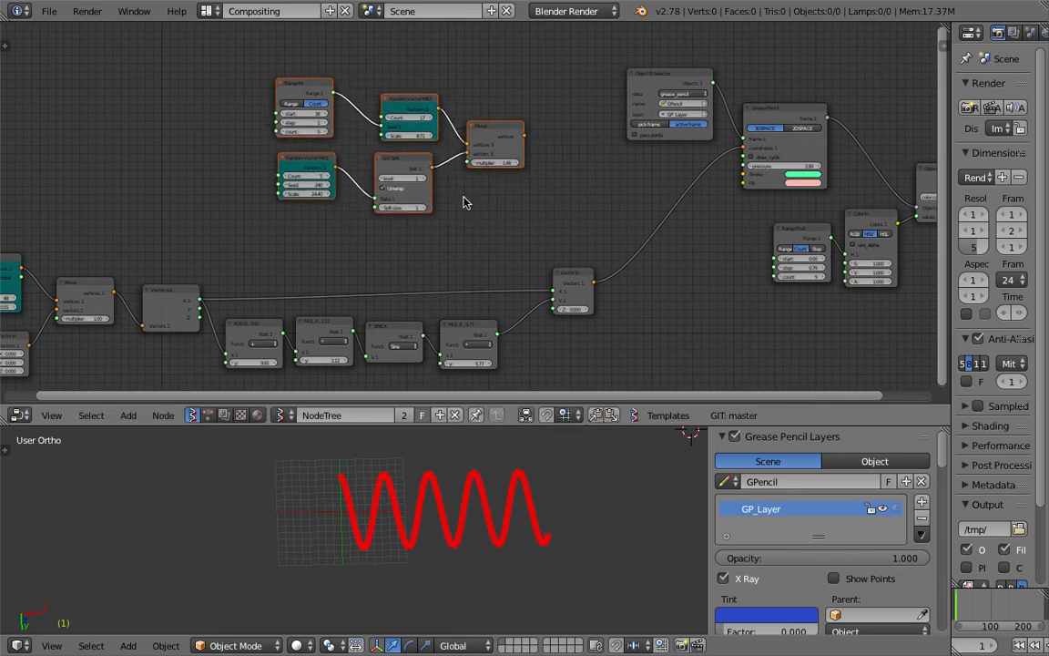
key("ctrl+j")
scroll(444, 219, "down", 1)
scroll(444, 218, "down", 1)
middle_click_drag(444, 218, 475, 172)
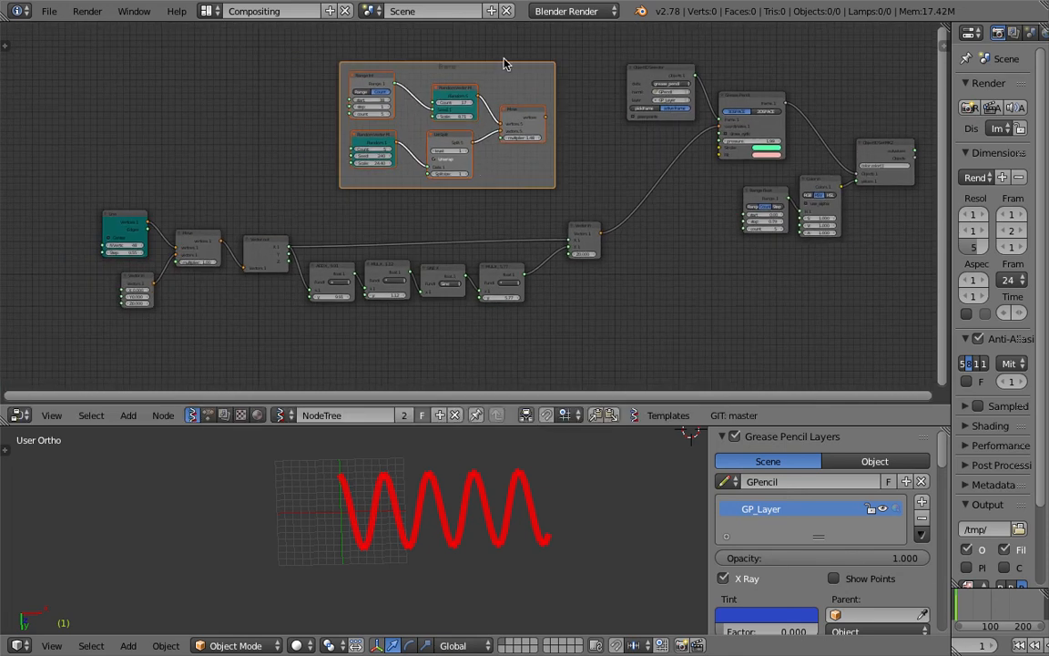
left_click_drag(505, 66, 501, 38)
key("b")
left_click_drag(80, 205, 608, 346)
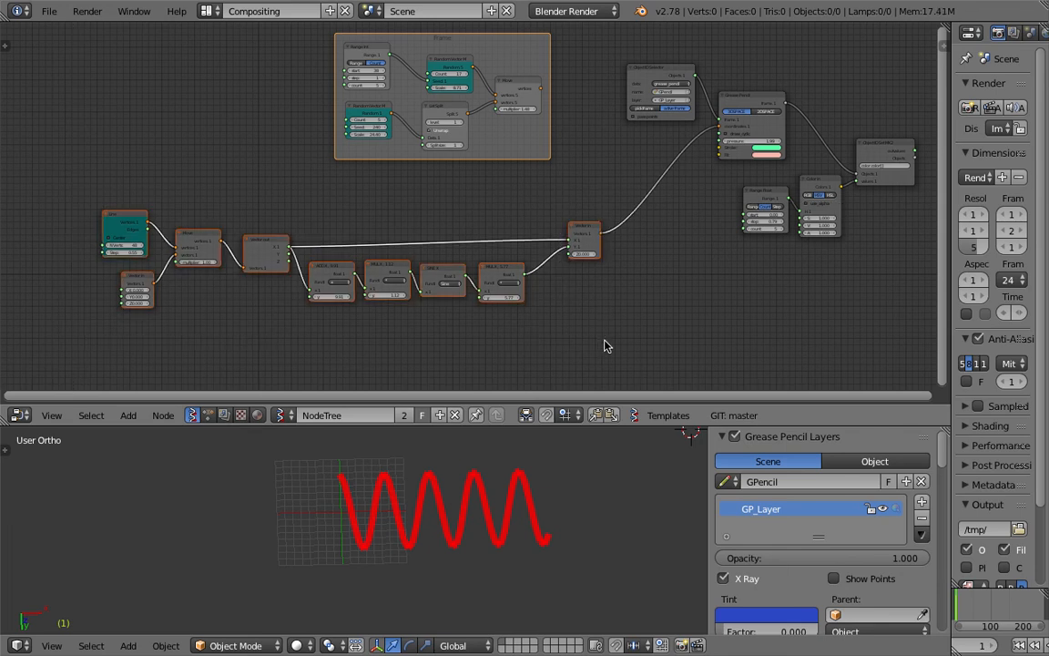
key("ctrl+j")
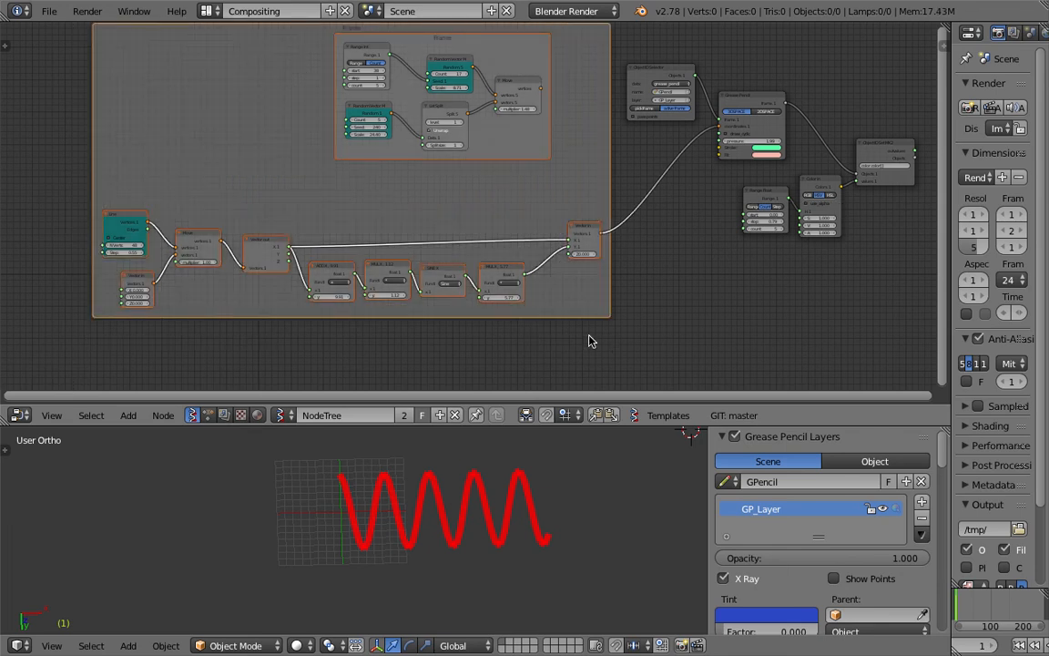
key("ctrl+z")
Step: Group only the sine-wave chain's nodes in their own frame and place that frame beneath the random-vector frame
key("b")
left_click_drag(107, 189, 619, 343)
key("ctrl+j")
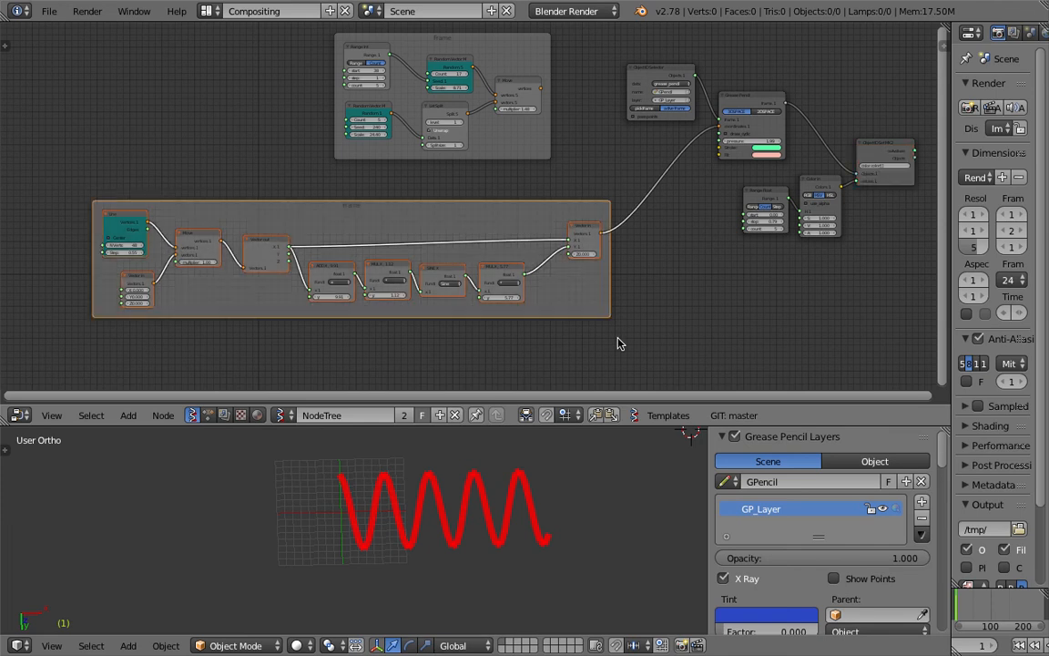
left_click_drag(569, 223, 502, 195)
Step: Set the S value of the Color in node to 0.640 to desaturate the stroke colour
middle_click_drag(682, 224, 339, 248)
scroll(583, 219, "up", 9)
scroll(437, 233, "up", 4)
middle_click_drag(488, 210, 474, 228)
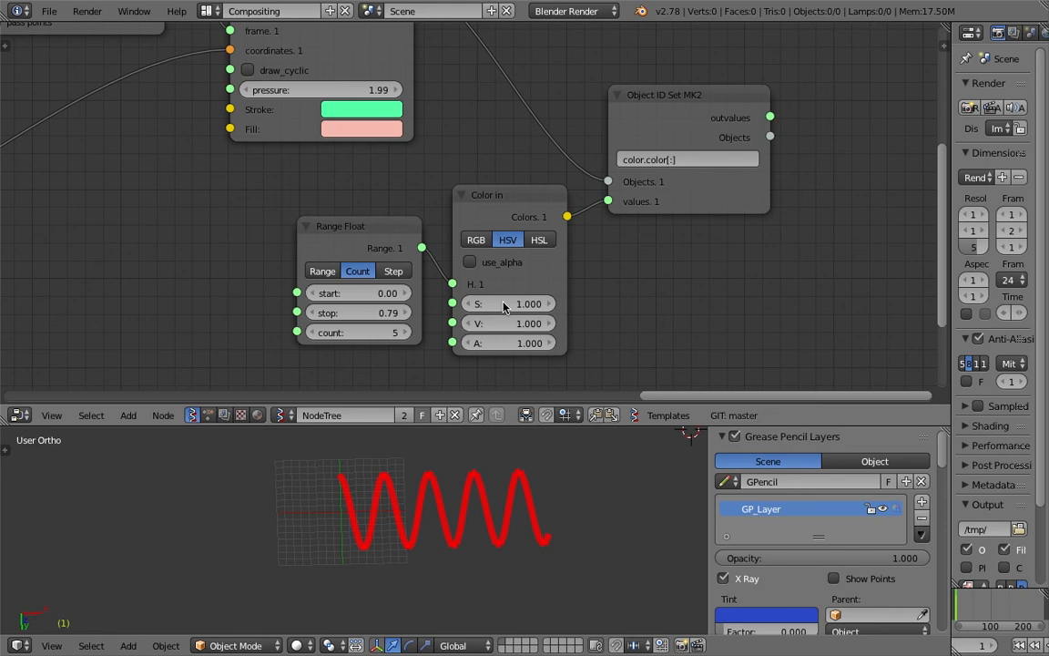
scroll(533, 286, "up", 1)
mouse_move(553, 324)
left_mouse_down()
mouse_move(323, 324)
mouse_move(537, 344)
left_mouse_up()
scroll(485, 343, "down", 1)
middle_click_drag(484, 343, 538, 335)
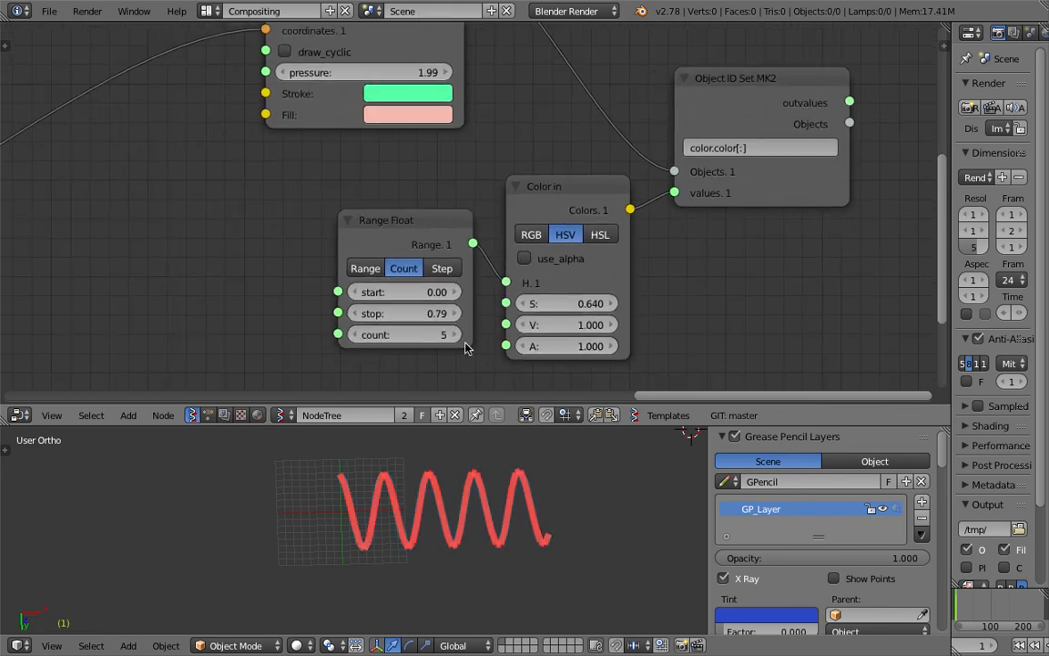
Step: Connect the random-vector frame's Move vertices to the Grease Pencil node's coordinates and nudge the Object ID Selector node upward
scroll(307, 242, "down", 3)
middle_click_drag(307, 241, 632, 247)
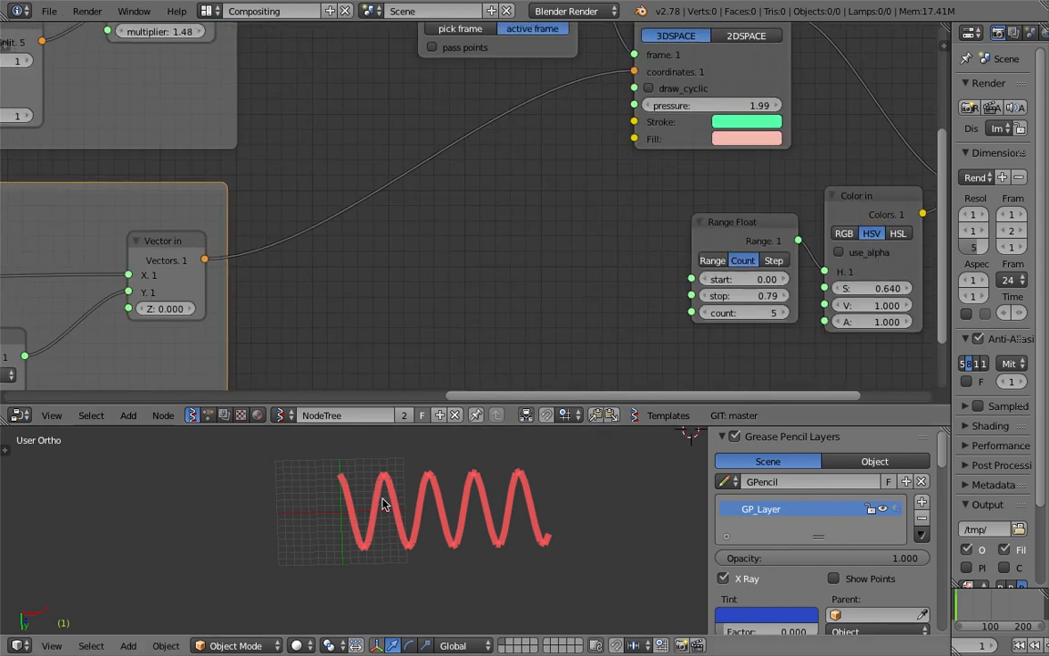
middle_click_drag(375, 185, 559, 288)
scroll(460, 182, "down", 2)
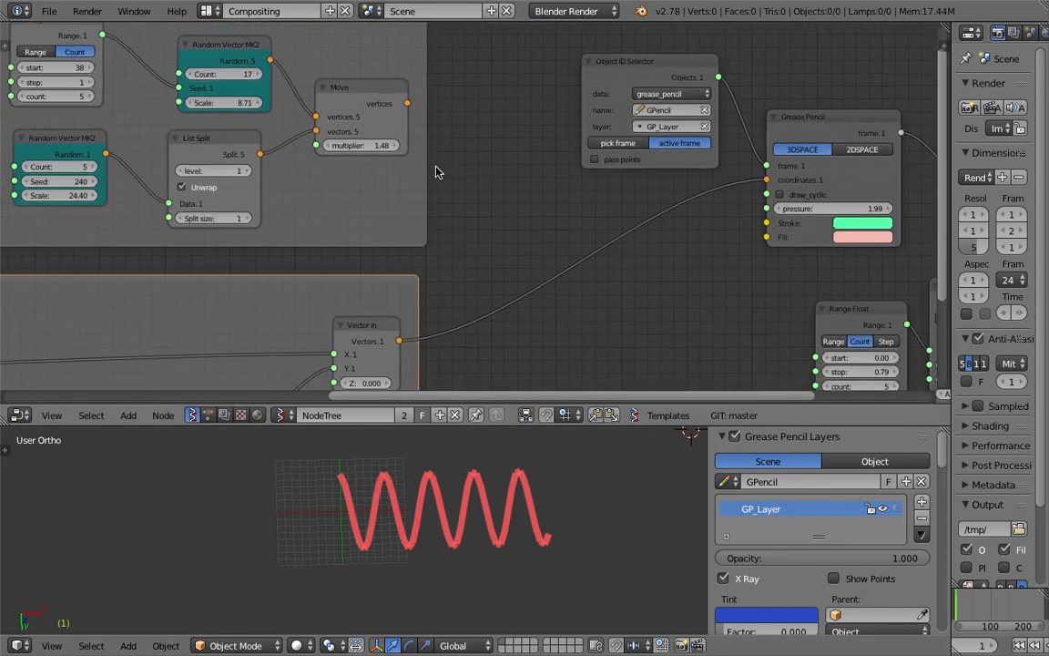
middle_click_drag(449, 146, 458, 175)
mouse_move(414, 131)
left_mouse_down()
mouse_move(713, 206)
mouse_move(773, 207)
left_mouse_up()
left_click_drag(675, 107, 672, 76)
Step: Scrub the timeline to frame 27 to refresh the stroke colours, and return to frame 1
scroll(491, 537, "down", 3)
middle_click_drag(491, 537, 471, 479, "shift")
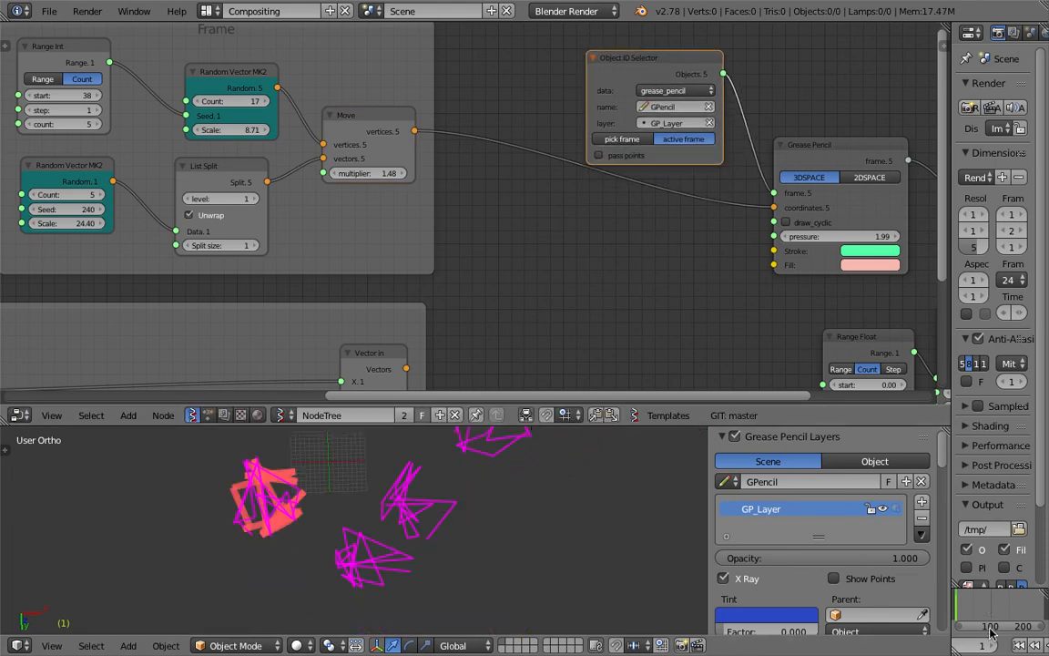
middle_click_drag(516, 574, 518, 556)
middle_click_drag(1036, 645, 956, 644)
left_click_drag(965, 611, 979, 612)
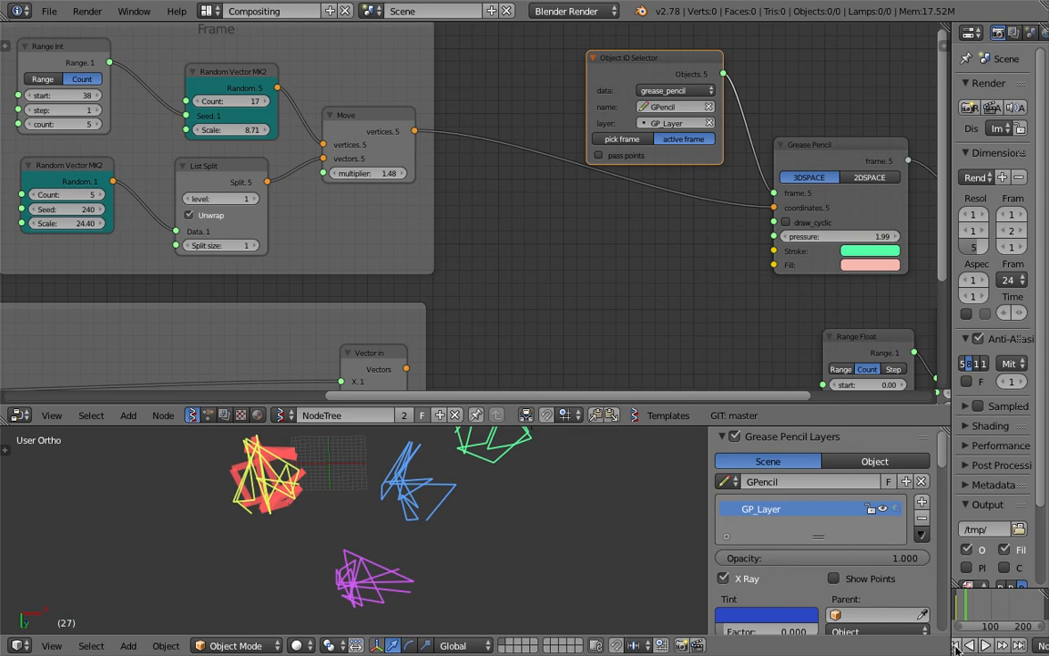
left_click(959, 644)
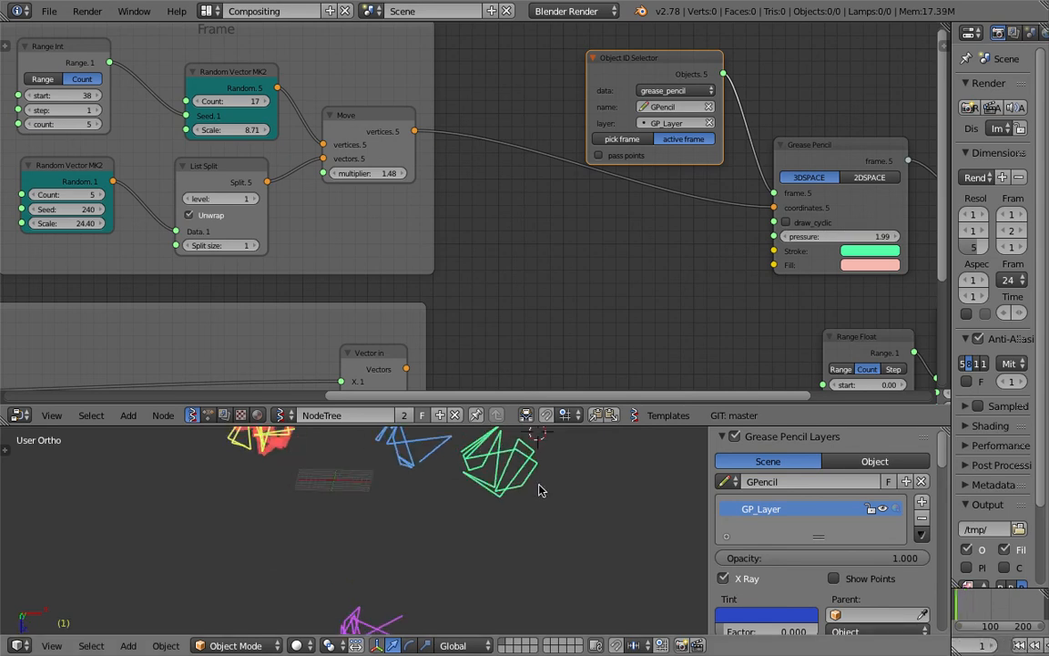
middle_click_drag(539, 509, 506, 533)
Step: Spread the Object ID Selector and Grease Pencil nodes slightly apart and raise both in the layout
middle_click_drag(609, 186, 562, 234)
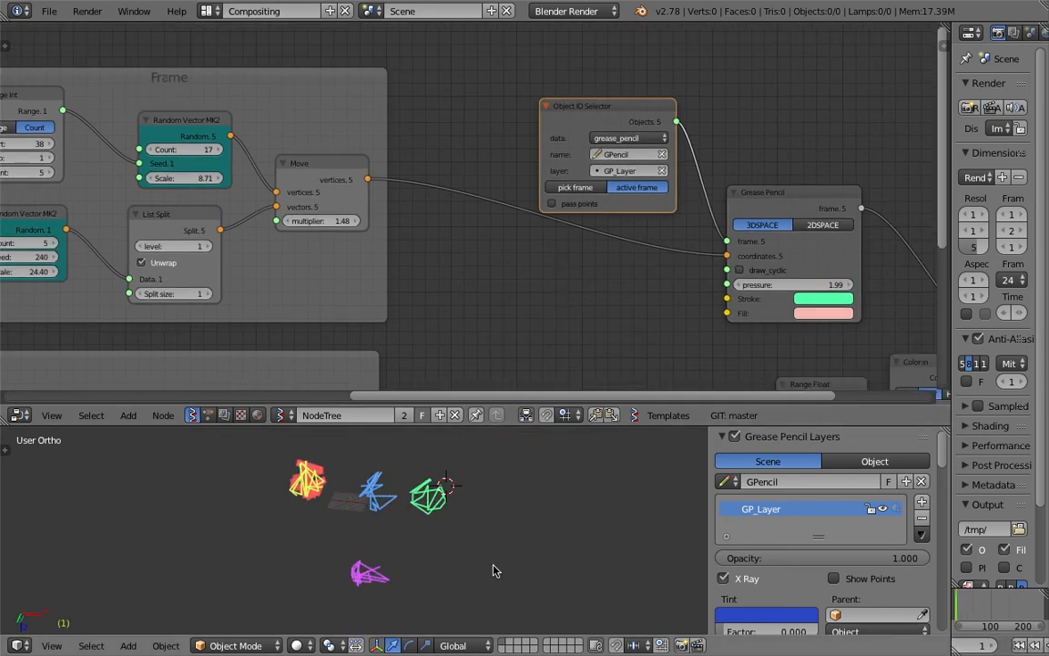
left_click(491, 527)
scroll(626, 227, "down", 7)
middle_click_drag(608, 277, 617, 215)
left_click_drag(568, 81, 560, 65)
left_click_drag(659, 130, 670, 125)
middle_click_drag(547, 223, 512, 244)
scroll(515, 244, "up", 6)
mouse_move(629, 168)
middle_mouse_down()
mouse_move(515, 244)
mouse_move(487, 205)
middle_mouse_up()
scroll(513, 210, "up", 6)
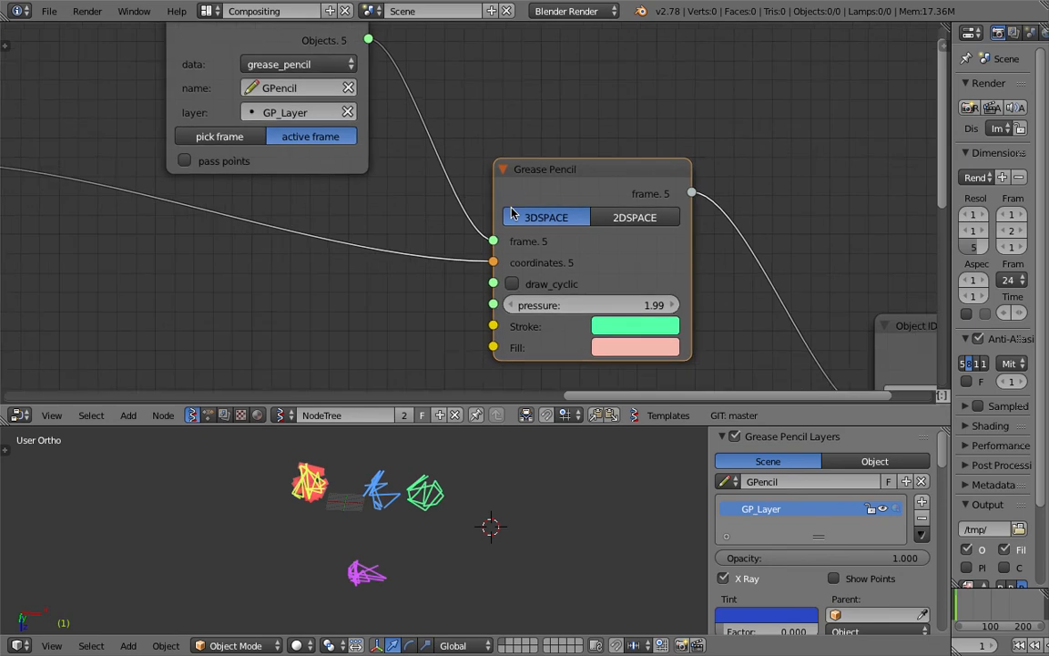
scroll(519, 213, "down", 3)
left_click_drag(569, 186, 572, 166)
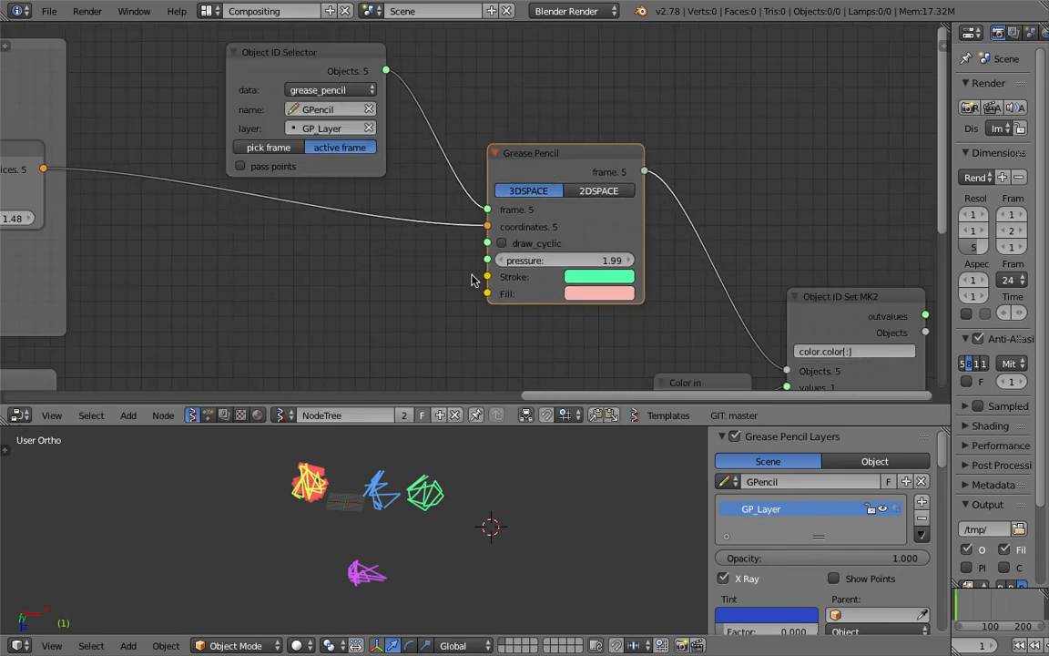
scroll(567, 193, "up", 1)
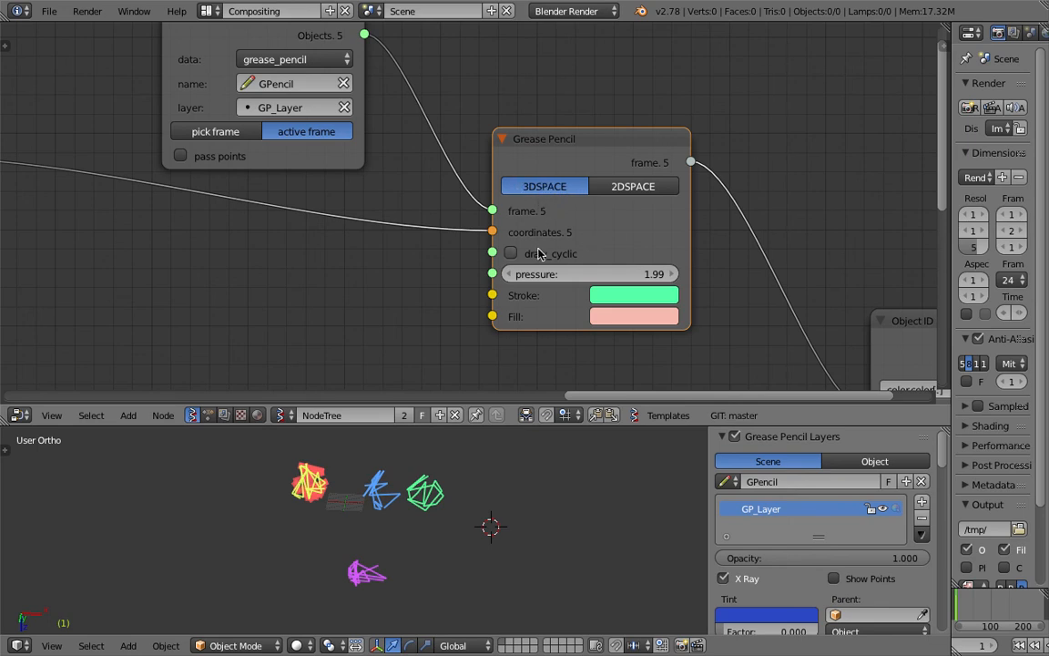
Step: Raise the Object ID Set MK2, Color in and Range Float nodes closer to the Grease Pencil node
left_click_drag(592, 301, 630, 294)
left_click(630, 298)
middle_click_drag(829, 328, 523, 199)
left_click_drag(660, 211, 703, 169)
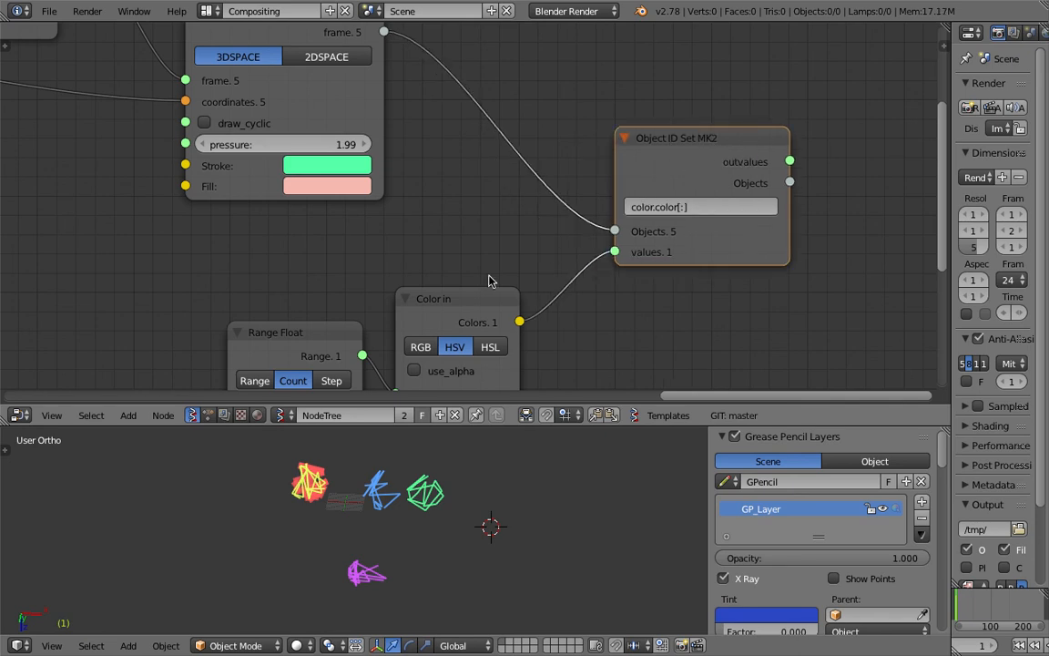
left_click_drag(447, 296, 460, 259)
middle_click_drag(400, 337, 503, 225)
left_click_drag(412, 231, 424, 191)
scroll(426, 200, "down", 3)
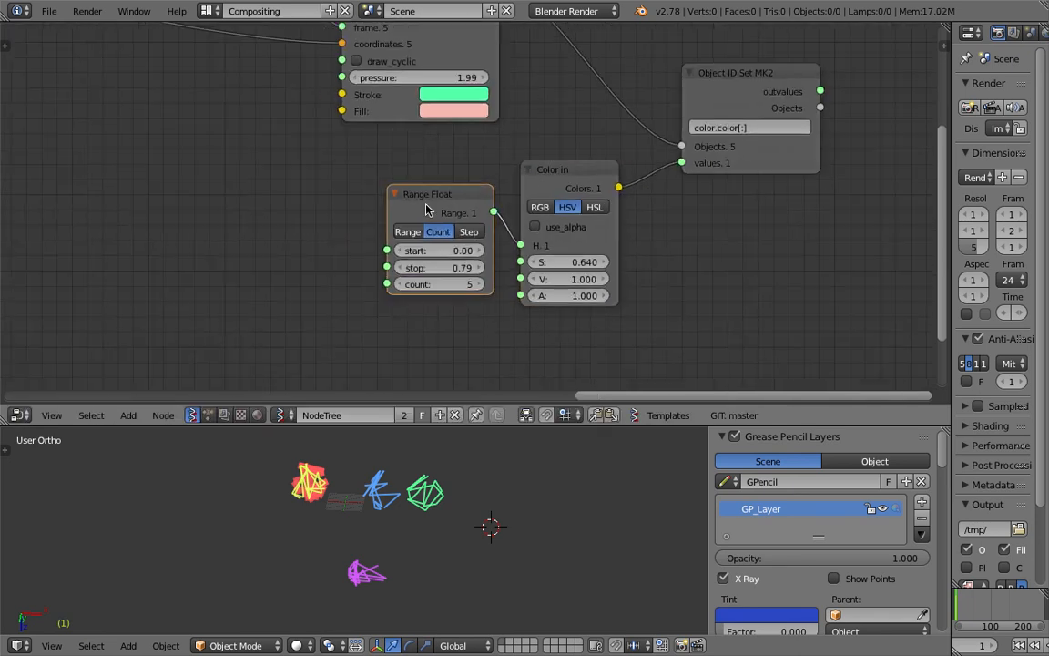
Step: Move the Object ID Selector node further up and away from the link between the Move and Grease Pencil nodes
scroll(443, 276, "down", 6)
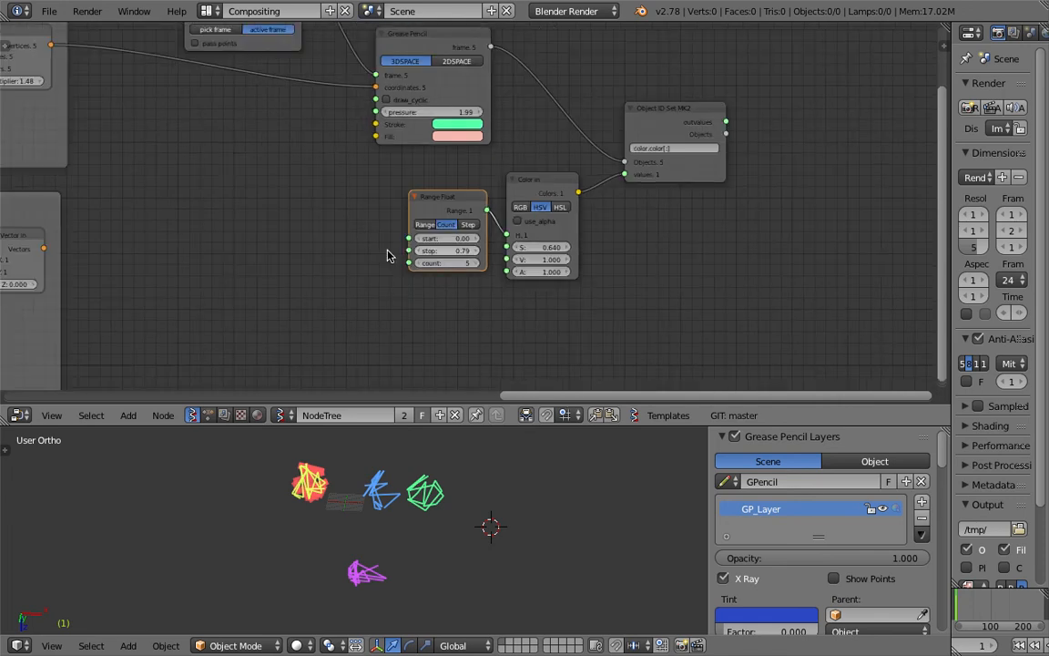
scroll(535, 210, "up", 2)
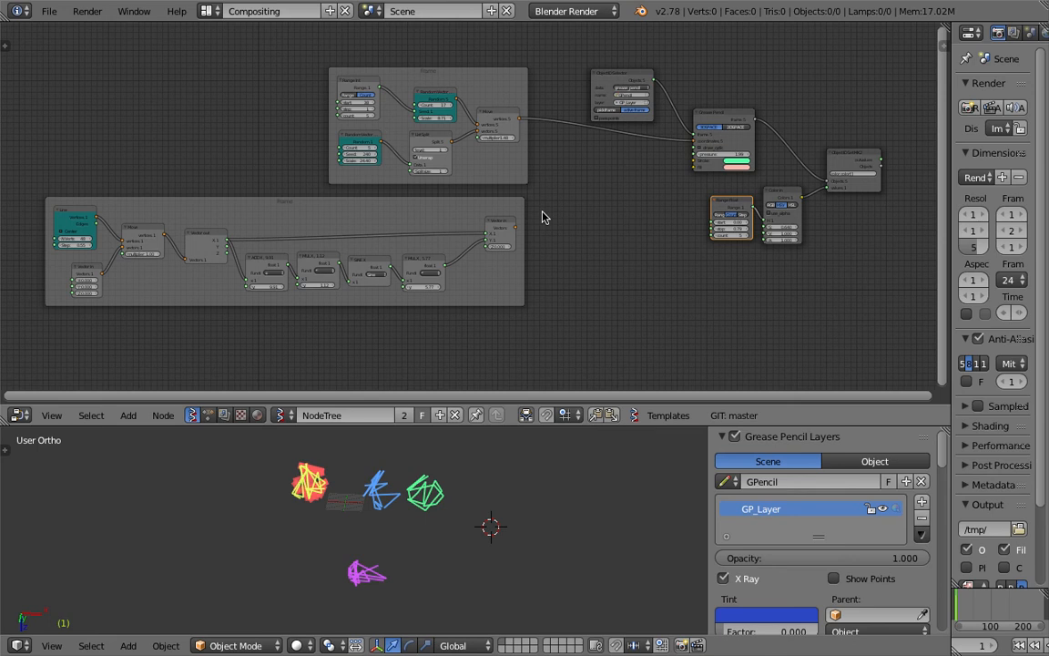
scroll(551, 186, "up", 5)
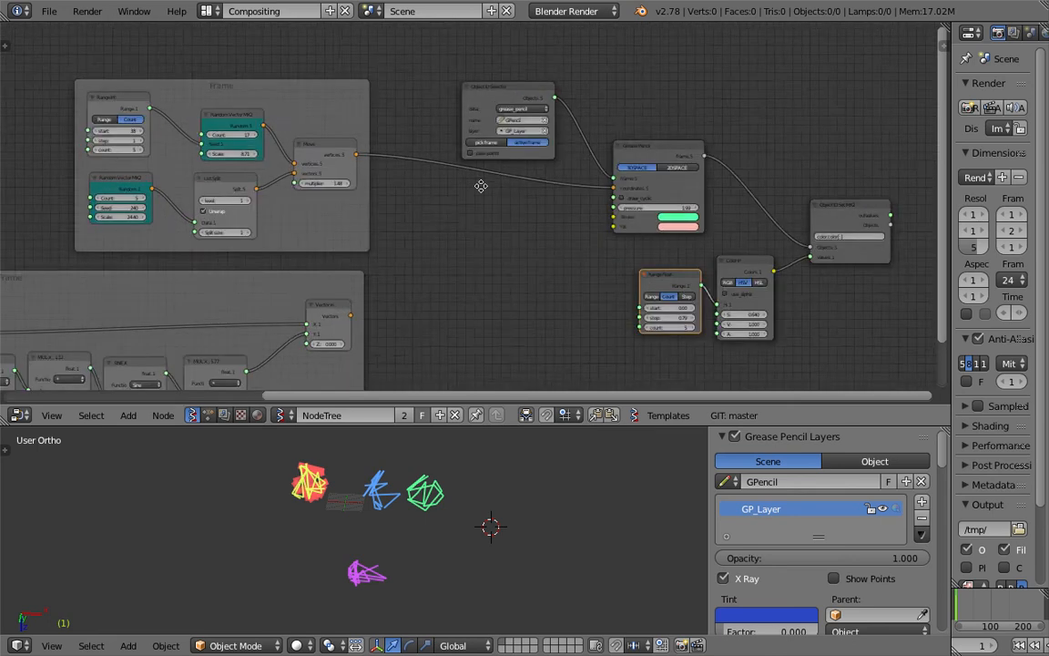
left_click_drag(372, 81, 383, 69)
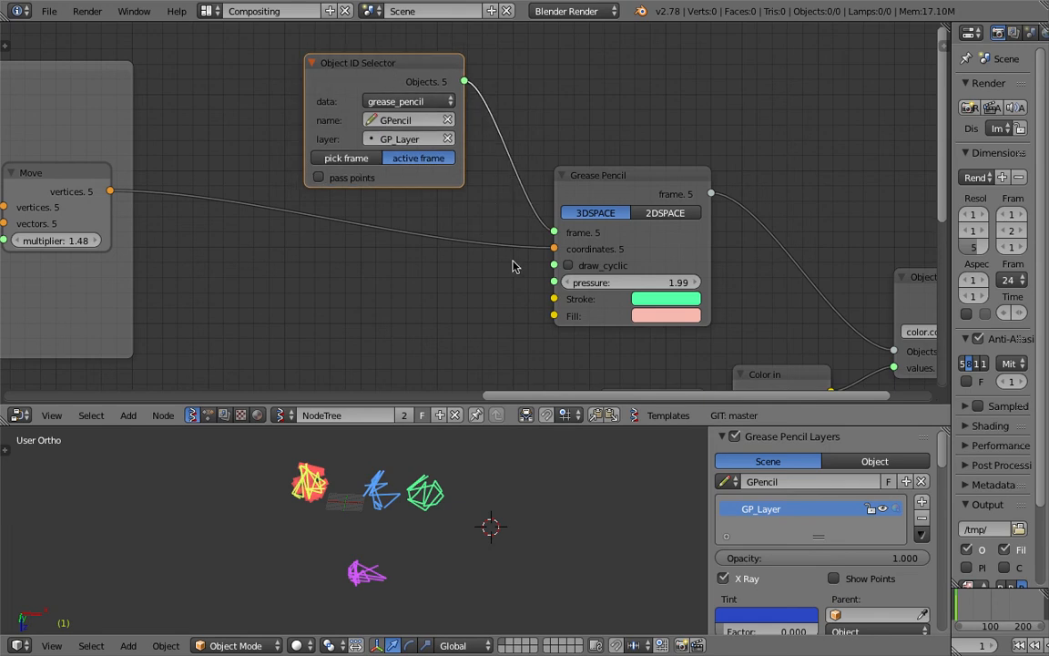
scroll(494, 358, "down", 6)
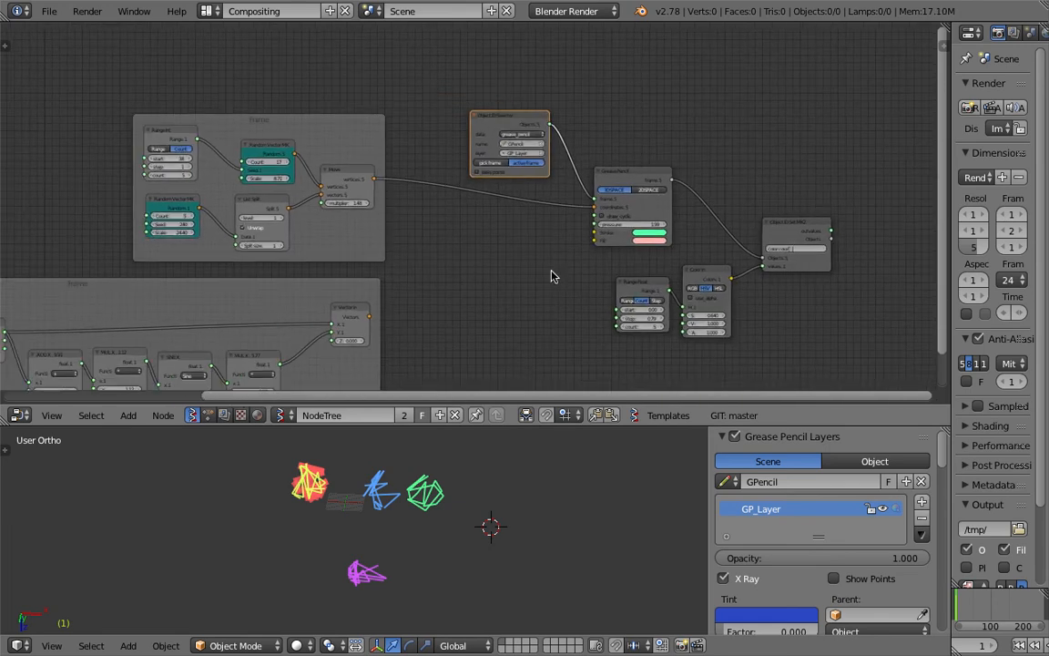
scroll(549, 272, "down", 3)
middle_click_drag(503, 266, 611, 234)
scroll(608, 236, "up", 1)
scroll(608, 236, "down", 1)
left_click_drag(638, 103, 623, 90)
mouse_move(695, 141)
middle_mouse_down()
mouse_move(433, 239)
mouse_move(504, 145)
middle_mouse_up()
scroll(433, 238, "up", 5)
scroll(504, 146, "up", 5)
mouse_move(275, 62)
left_mouse_down()
mouse_move(290, 70)
mouse_move(277, 56)
left_mouse_up()
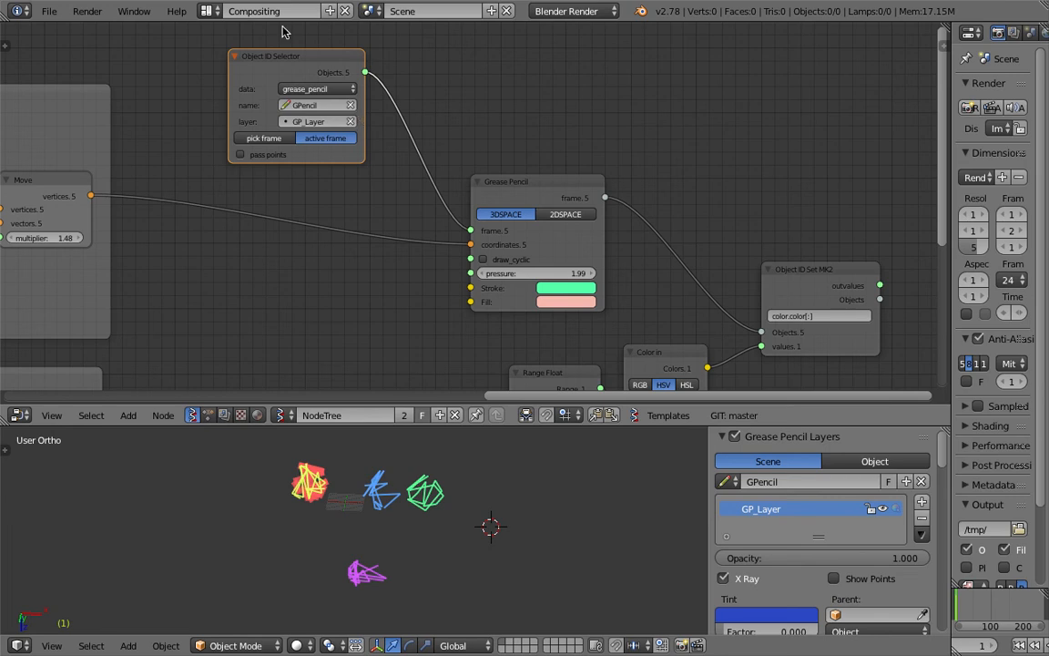
Step: Raise the Grease Pencil node slightly so it sits closer in height to the Object ID Selector node
left_click_drag(523, 185, 535, 162)
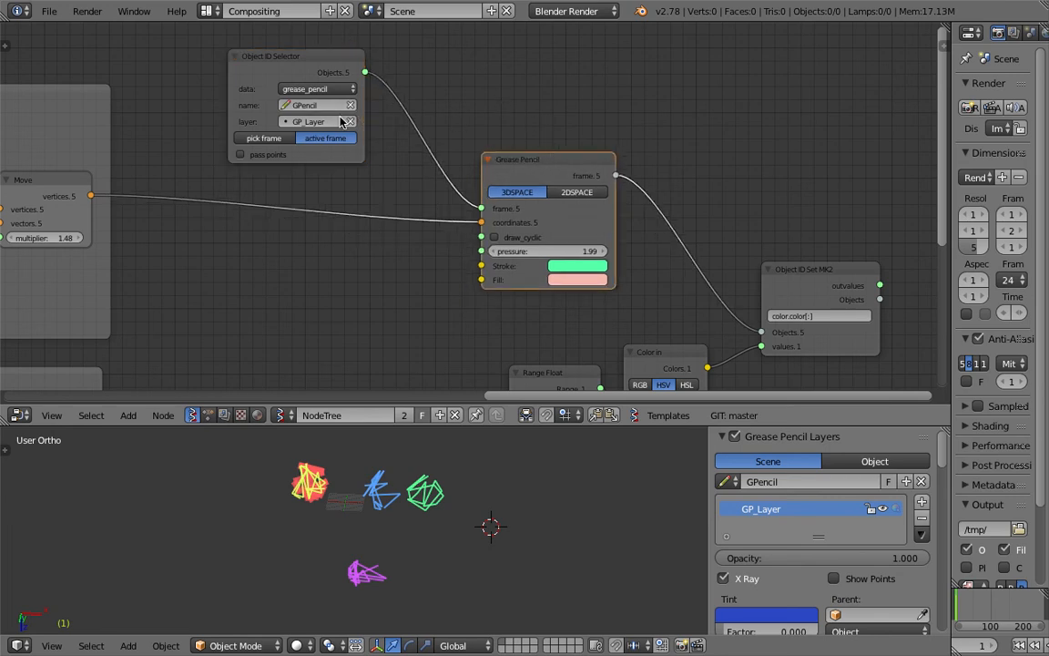
scroll(327, 117, "up", 4)
mouse_move(274, 89)
middle_mouse_down()
mouse_move(298, 108)
mouse_move(284, 98)
middle_mouse_up()
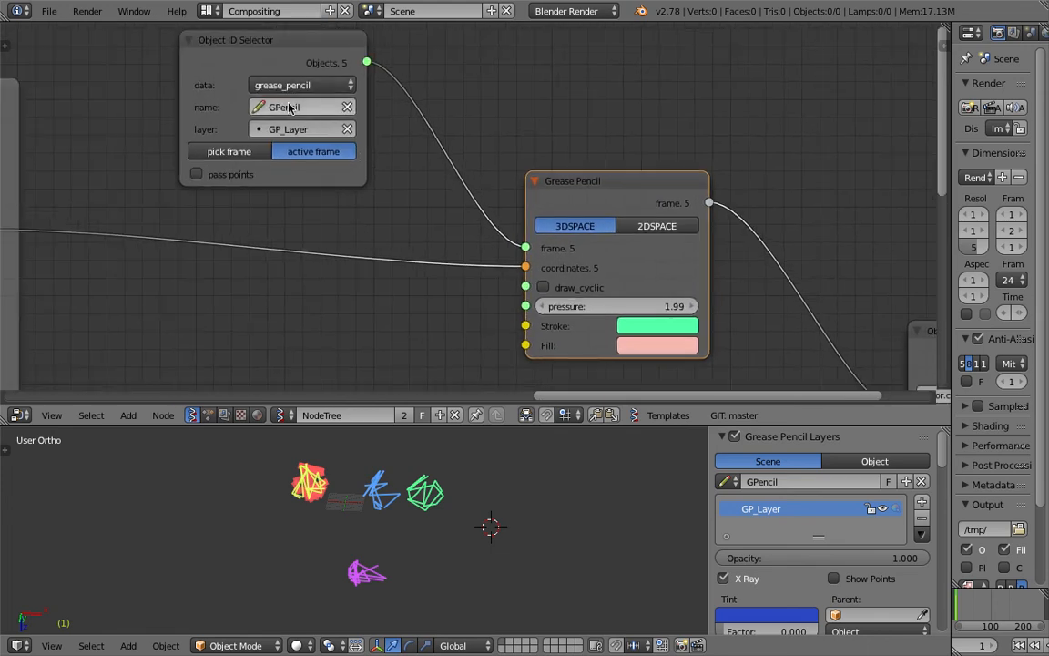
scroll(365, 127, "down", 3)
middle_click_drag(387, 136, 406, 144)
left_click_drag(552, 202, 542, 197)
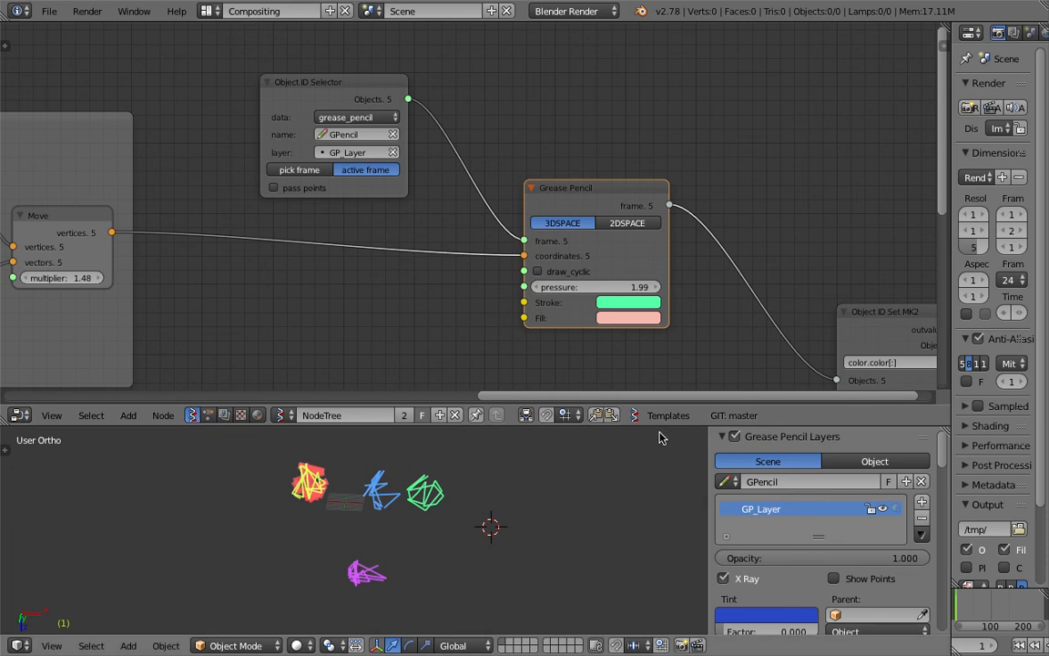
Step: Enlarge the 3D view area and set the Grease Pencil node's pressure to 3.55 to thicken the strokes
left_click_drag(661, 423, 657, 361)
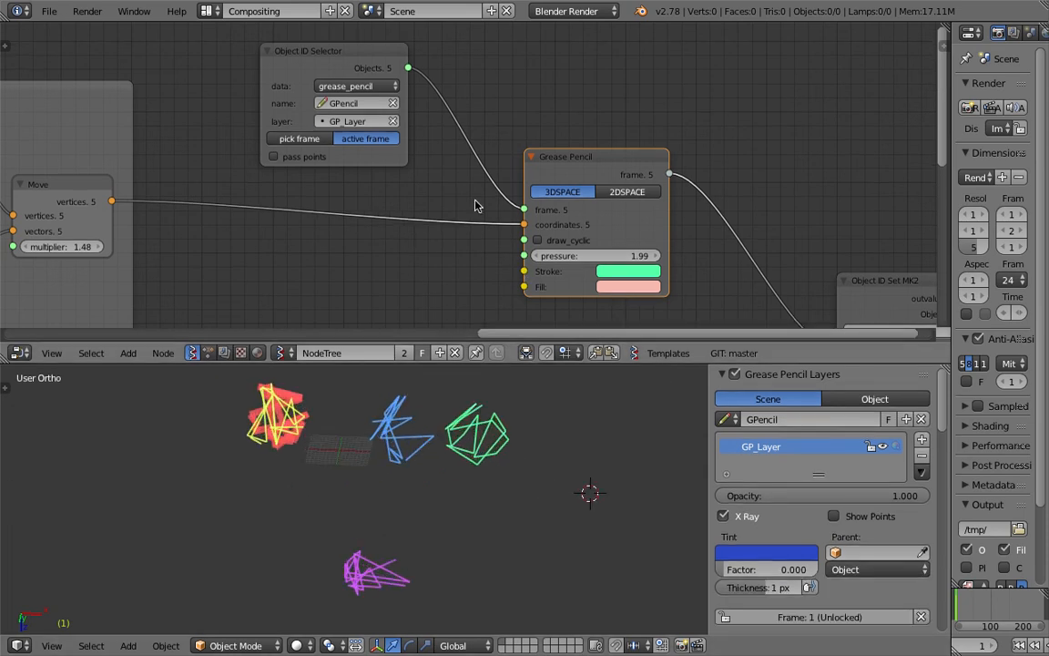
mouse_move(573, 245)
left_mouse_down()
mouse_move(655, 245)
mouse_move(612, 245)
left_mouse_up()
mouse_move(537, 449)
middle_mouse_down()
mouse_move(520, 471)
mouse_move(398, 426)
mouse_move(522, 435)
mouse_move(541, 473)
mouse_move(498, 560)
mouse_move(520, 520)
mouse_move(440, 502)
mouse_move(427, 510)
mouse_move(457, 511)
middle_mouse_up()
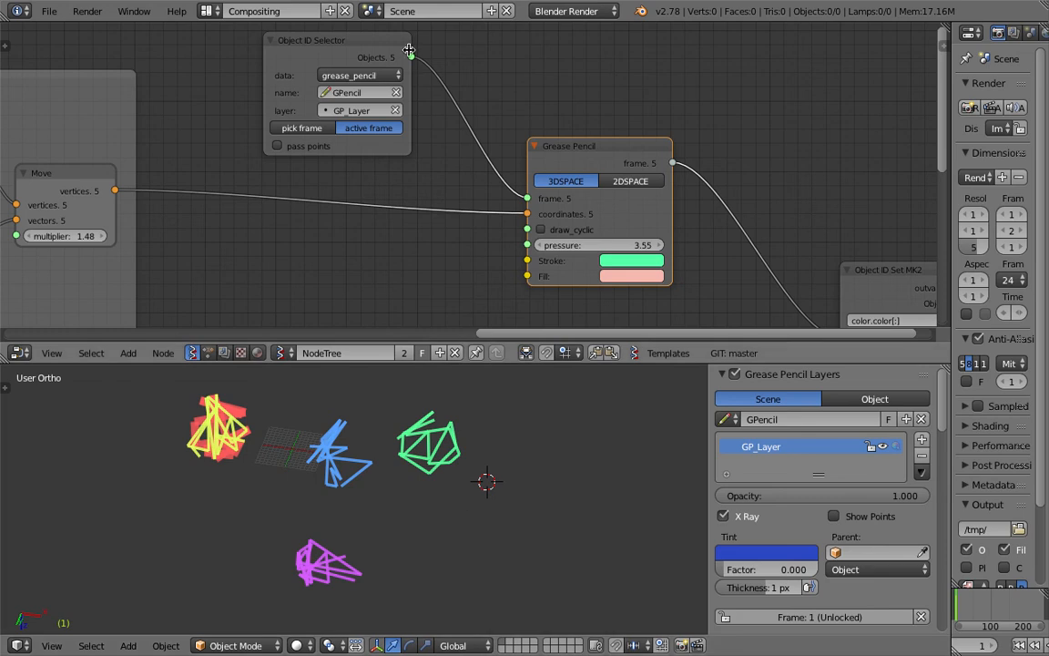
Step: Examine the thickened strokes in the 3D view and the overall layout of the framed node tree
mouse_move(529, 520)
middle_mouse_down()
mouse_move(468, 469)
mouse_move(530, 468)
middle_mouse_up()
scroll(468, 464, "down", 3)
left_click(530, 468)
scroll(423, 286, "down", 6)
middle_click_drag(500, 270, 718, 157)
scroll(560, 259, "down", 2)
scroll(646, 200, "down", 5)
middle_click_drag(545, 110, 505, 112)
scroll(500, 96, "up", 2)
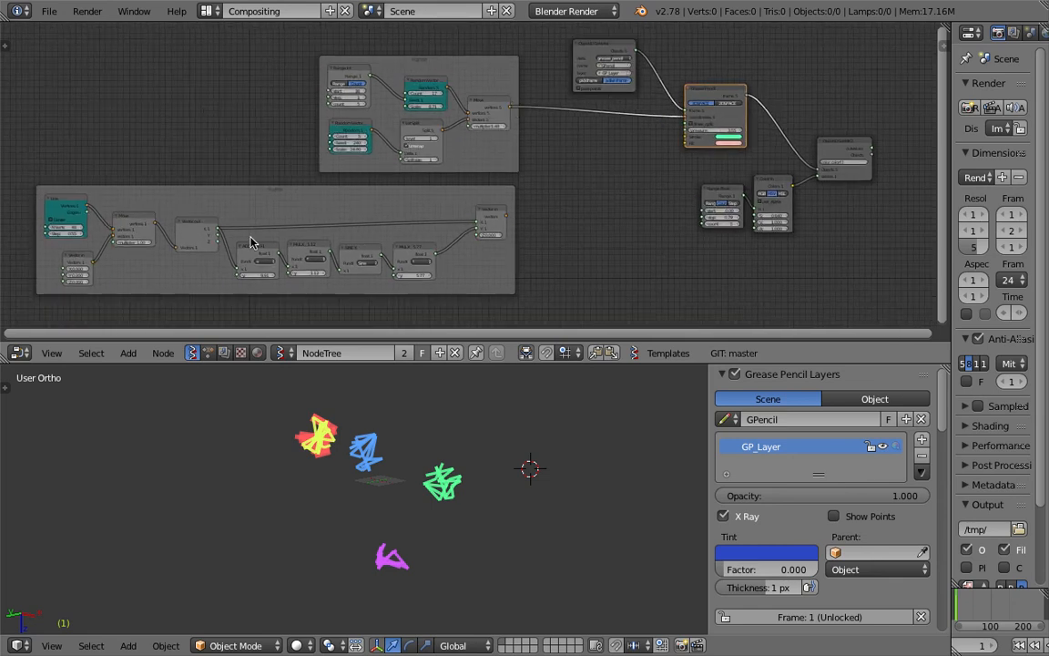
Step: Enlarge the node editor area by narrowing the render properties area and reducing the height of the 3D view
left_click_drag(951, 255, 975, 255)
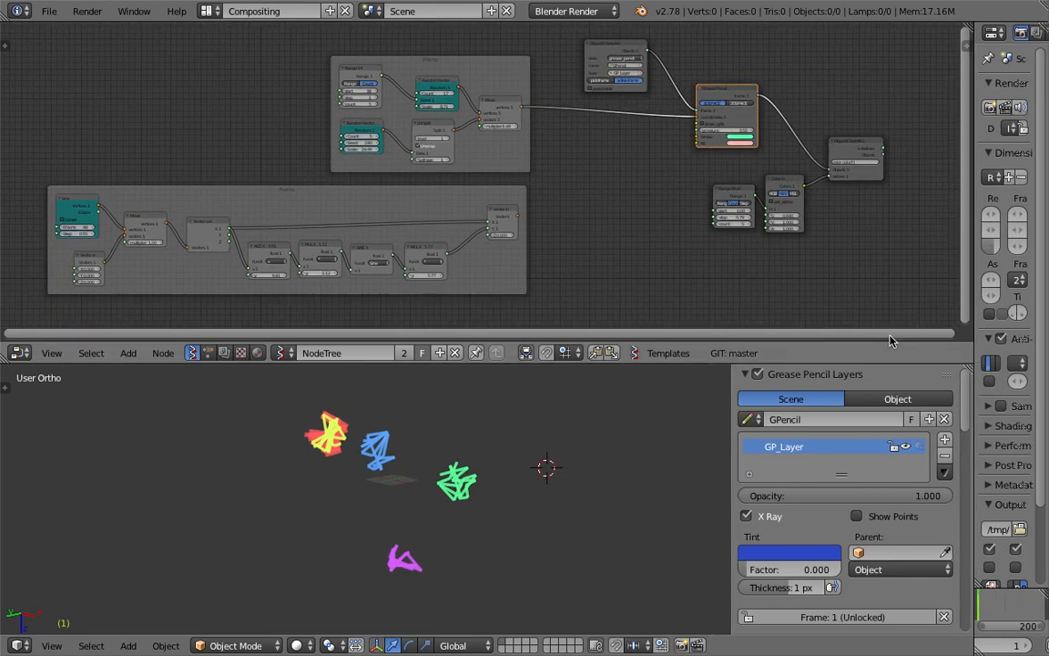
left_click_drag(878, 361, 879, 418)
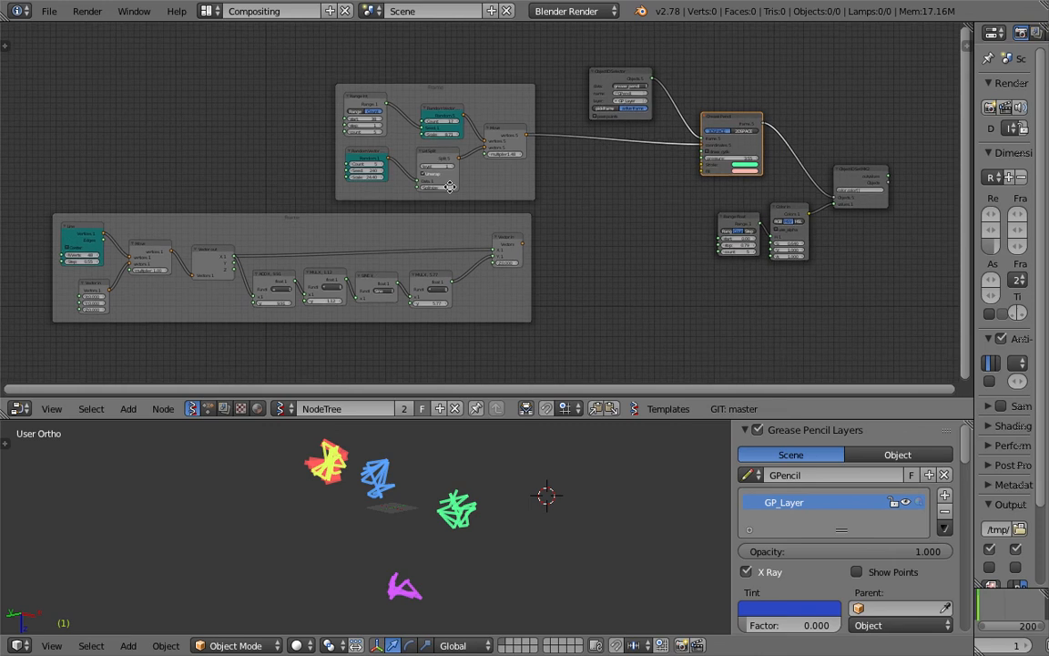
Step: Shift the Grease Pencil node slightly up and left, and move the Object ID Selector node slightly left to space them out
scroll(559, 222, "up", 7)
mouse_move(735, 174)
middle_mouse_down()
mouse_move(559, 222)
mouse_move(558, 178)
middle_mouse_up()
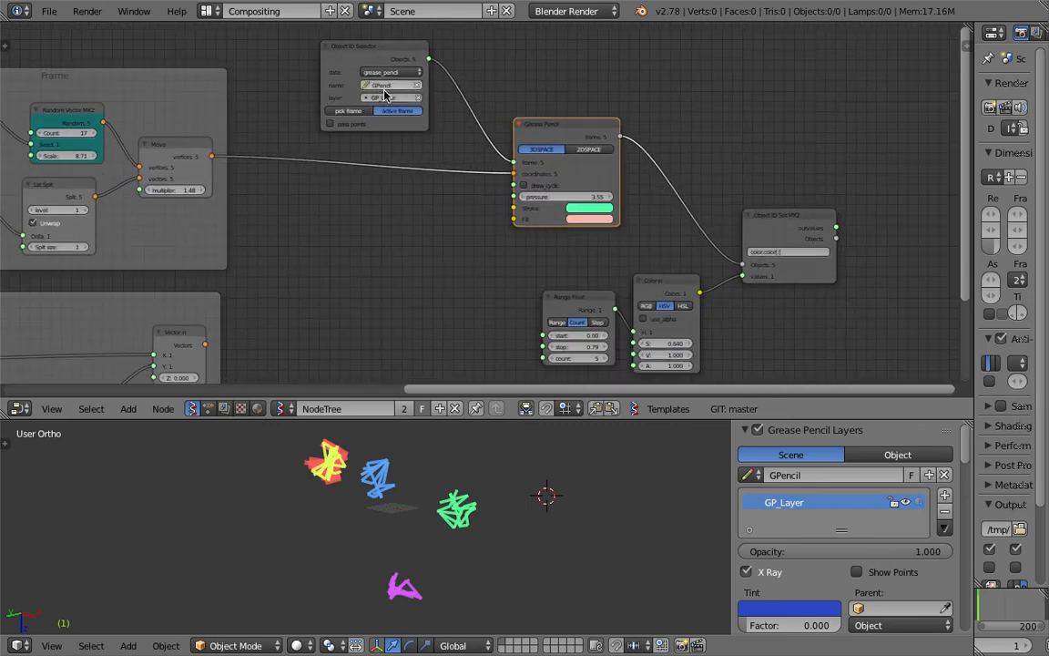
middle_click_drag(592, 224, 620, 223)
mouse_move(585, 137)
left_mouse_down()
mouse_move(587, 121)
mouse_move(575, 117)
left_mouse_up()
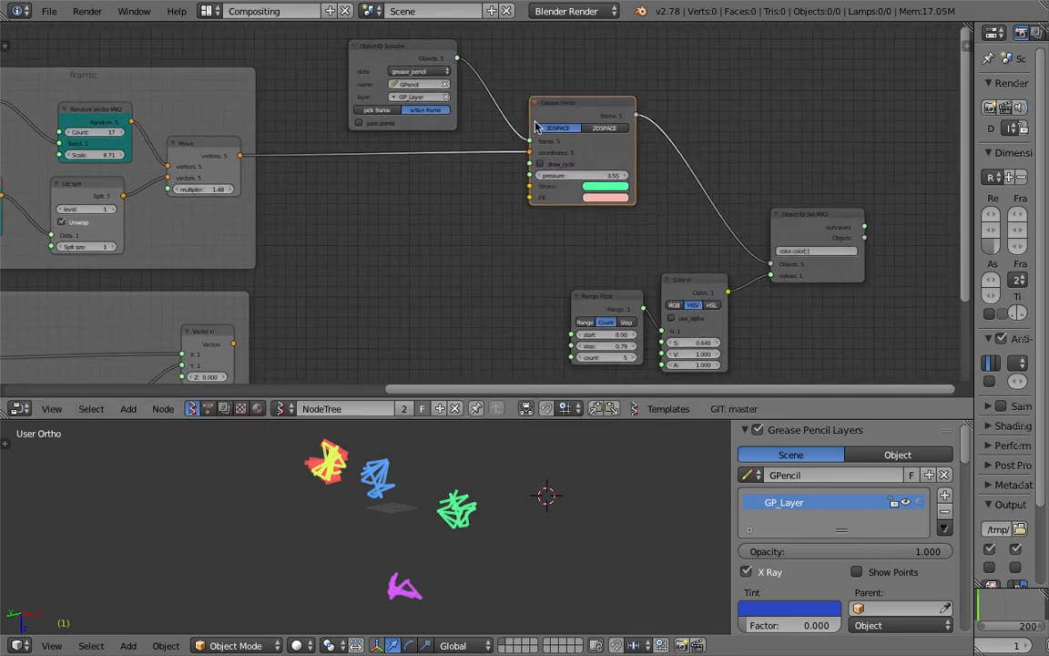
left_click_drag(389, 54, 367, 51)
middle_click_drag(612, 194, 615, 202)
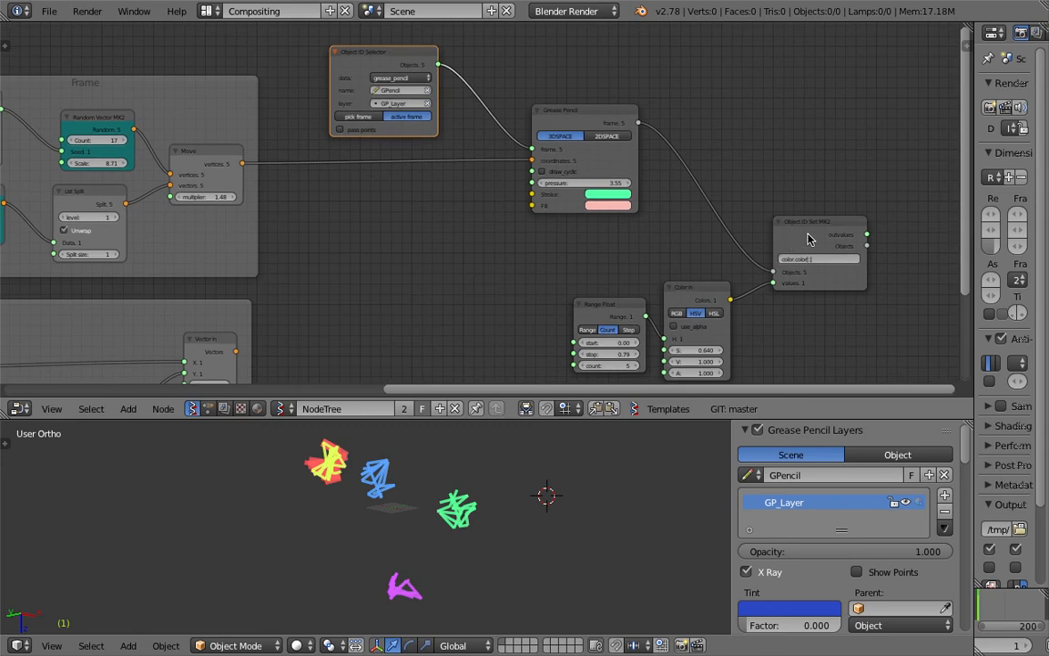
Step: Move the Object ID Set MK2, Color In and Range Float nodes up and left, closer to the Grease Pencil node
left_click_drag(807, 238, 762, 191)
left_click_drag(702, 287, 654, 238)
left_click_drag(610, 318, 547, 265)
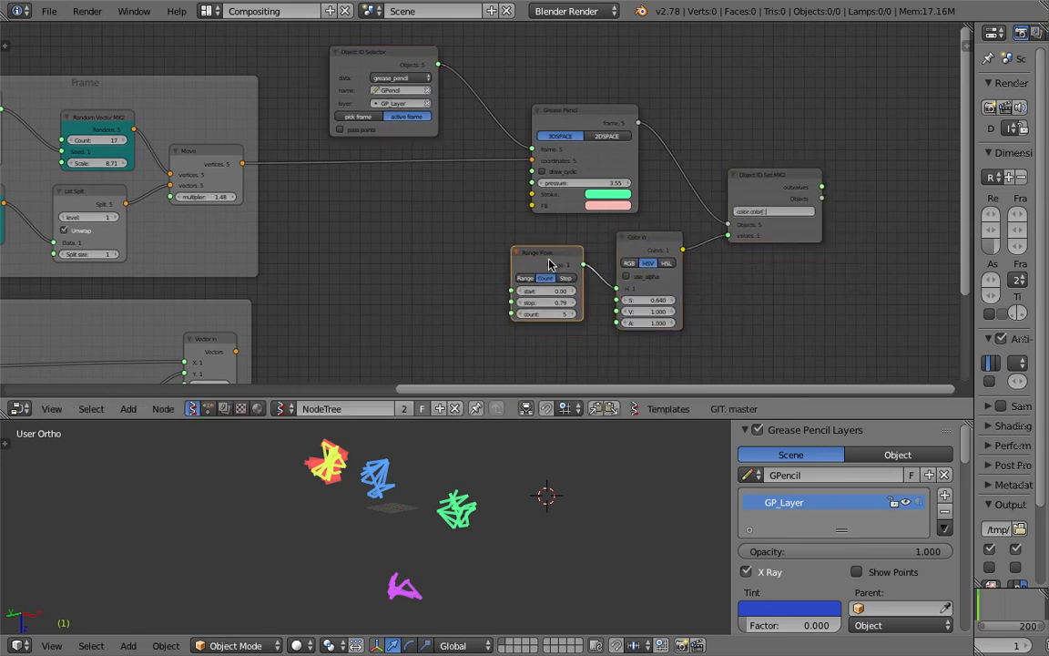
scroll(546, 264, "up", 2)
middle_click_drag(580, 254, 600, 159)
scroll(510, 207, "down", 3)
scroll(290, 213, "up", 4)
scroll(456, 216, "down", 2)
scroll(628, 176, "down", 1)
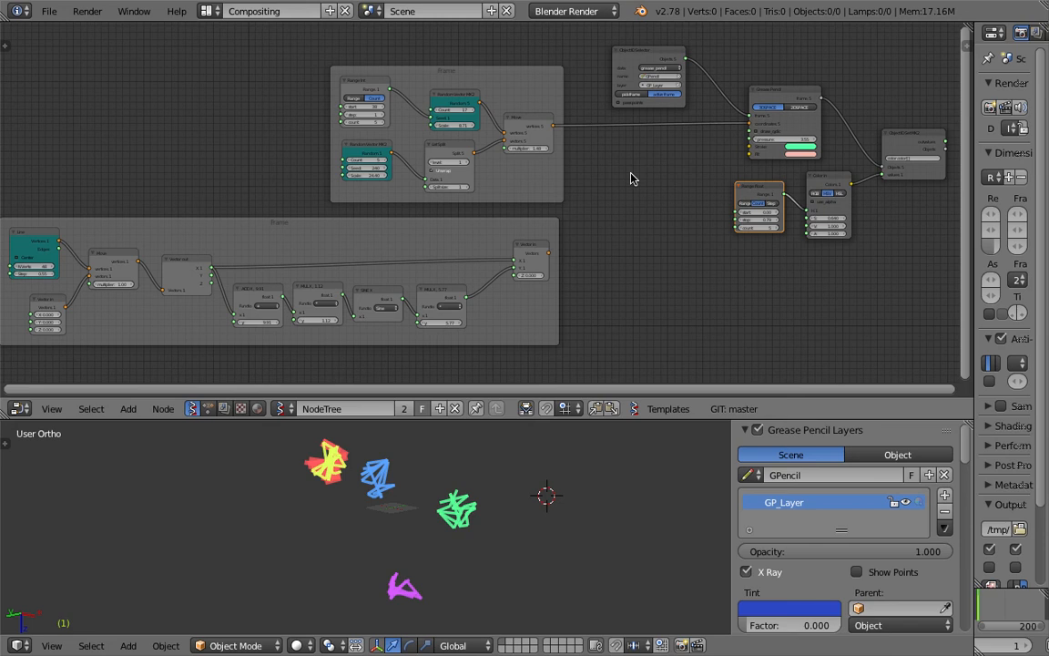